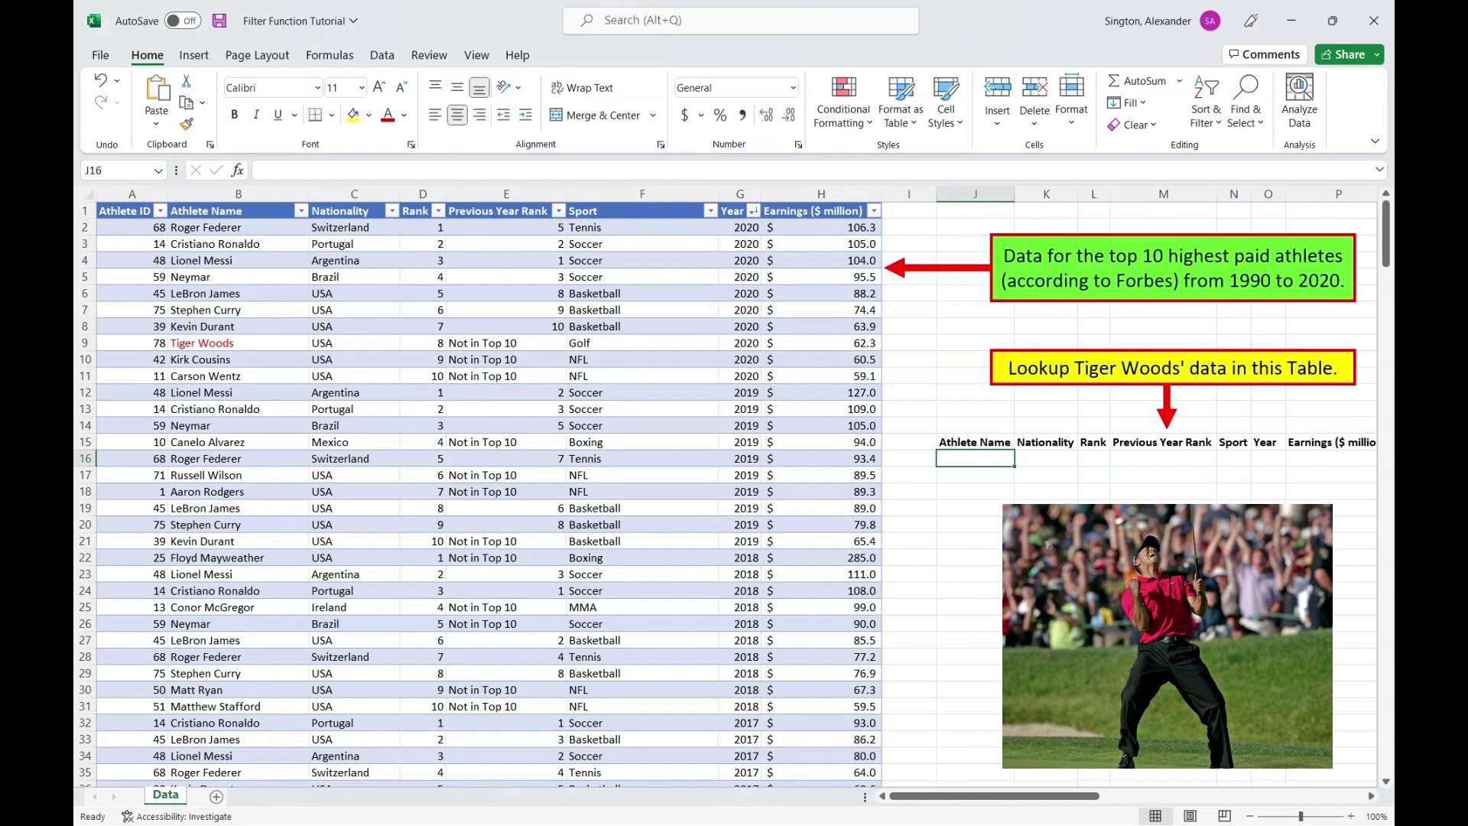
Enter an XLOOKUP for "tiger woods" in J16 returning the Athlete Name through Earnings columns.
{"action": "type", "text": "=XLOOKUP("}
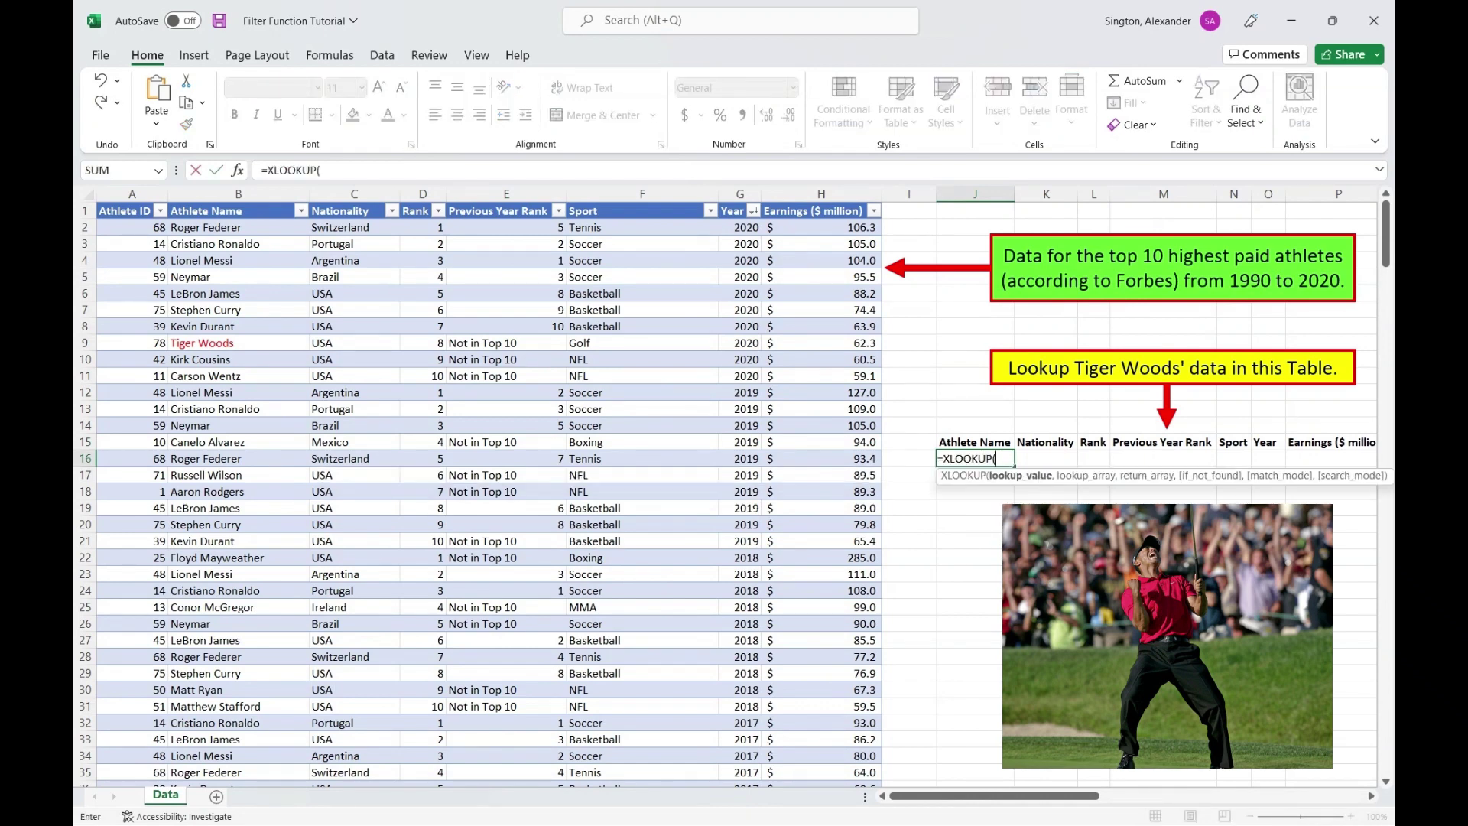
{"action": "type", "text": "\"tiger woods\","}
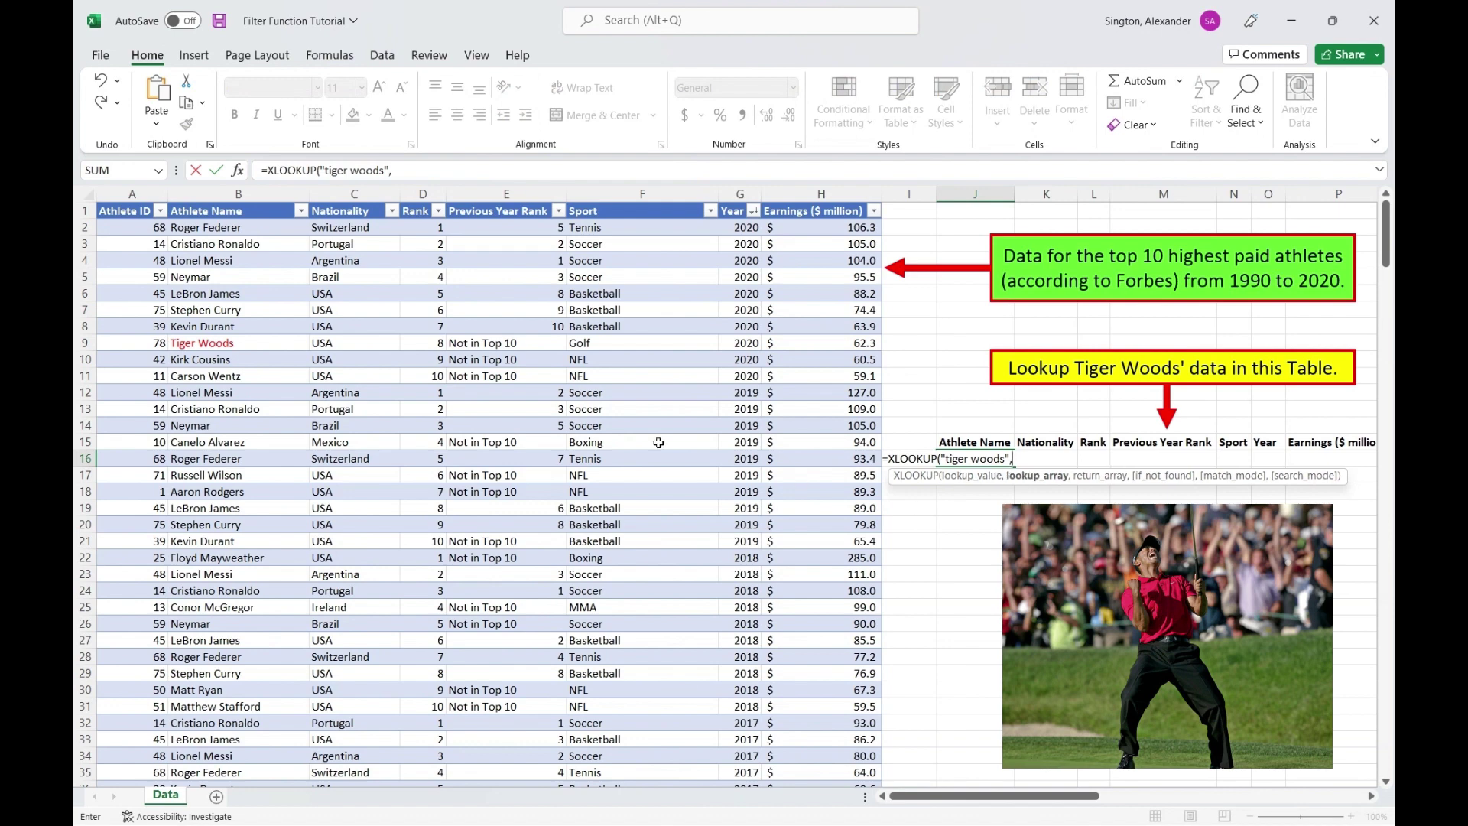
{"action": "left_click", "coordinate": [226, 373]}
{"action": "key", "text": "ctrl+space"}
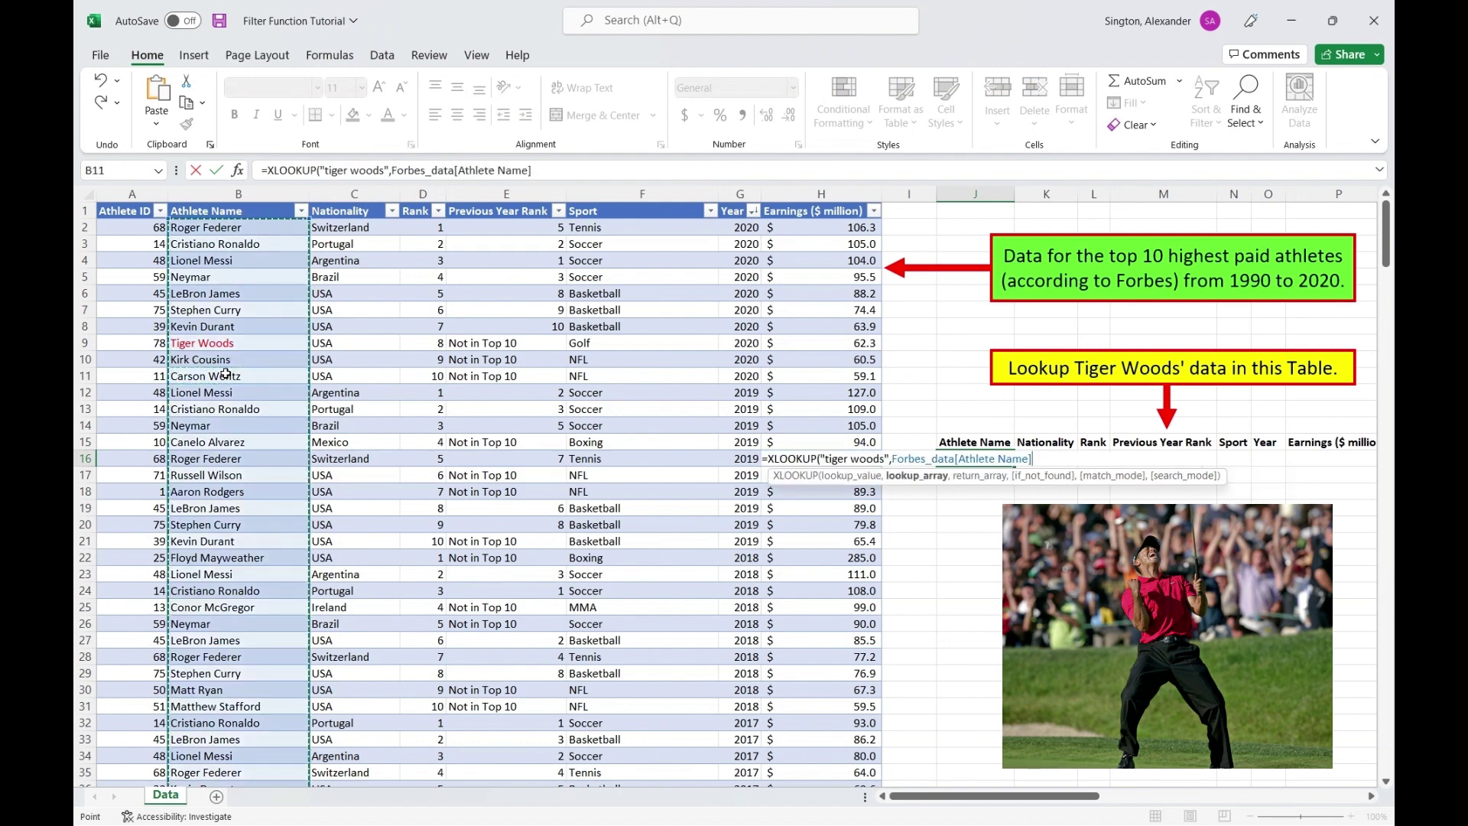
{"action": "type", "text": ","}
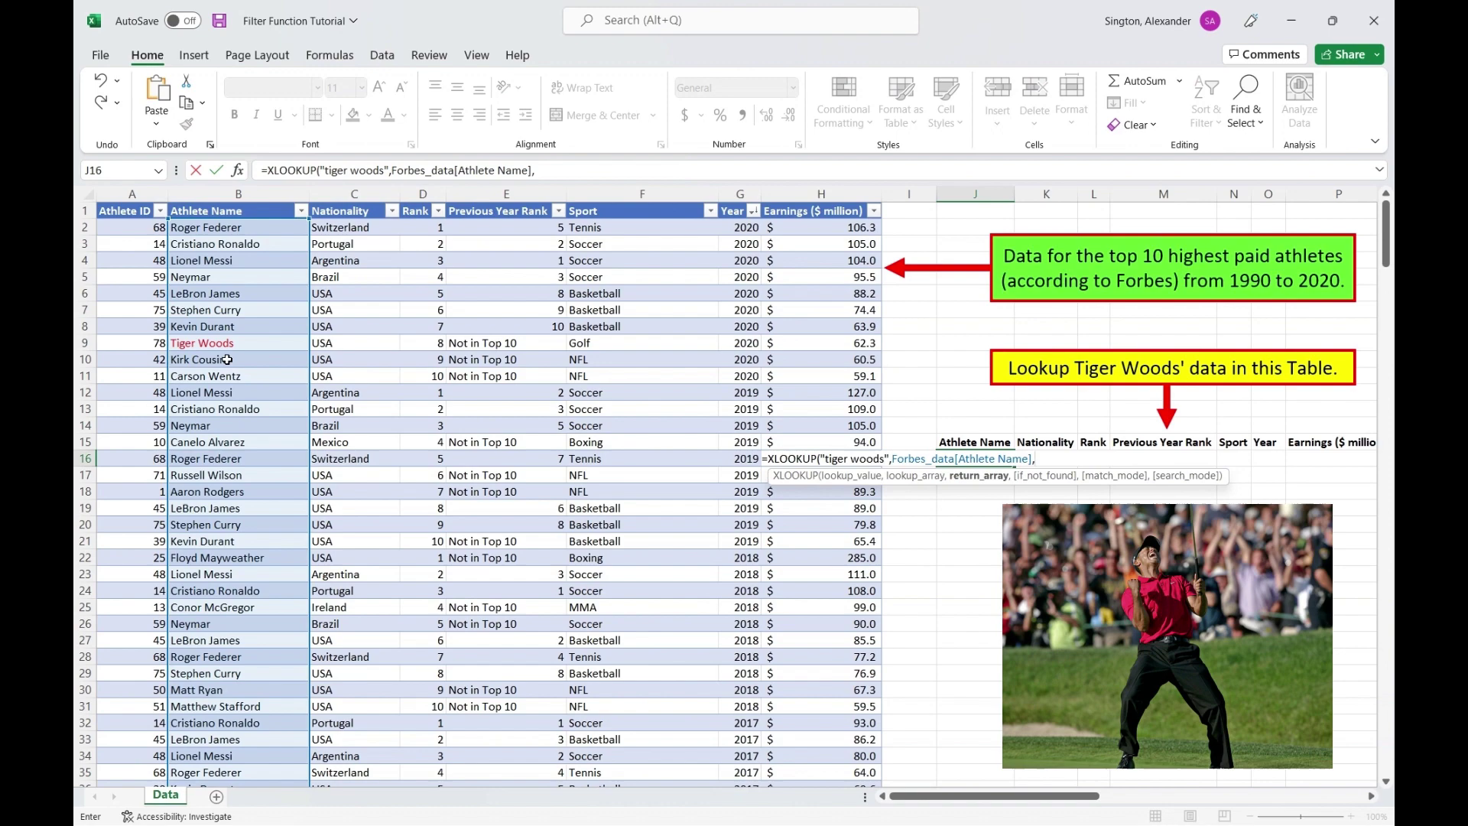
{"action": "left_click", "coordinate": [223, 228]}
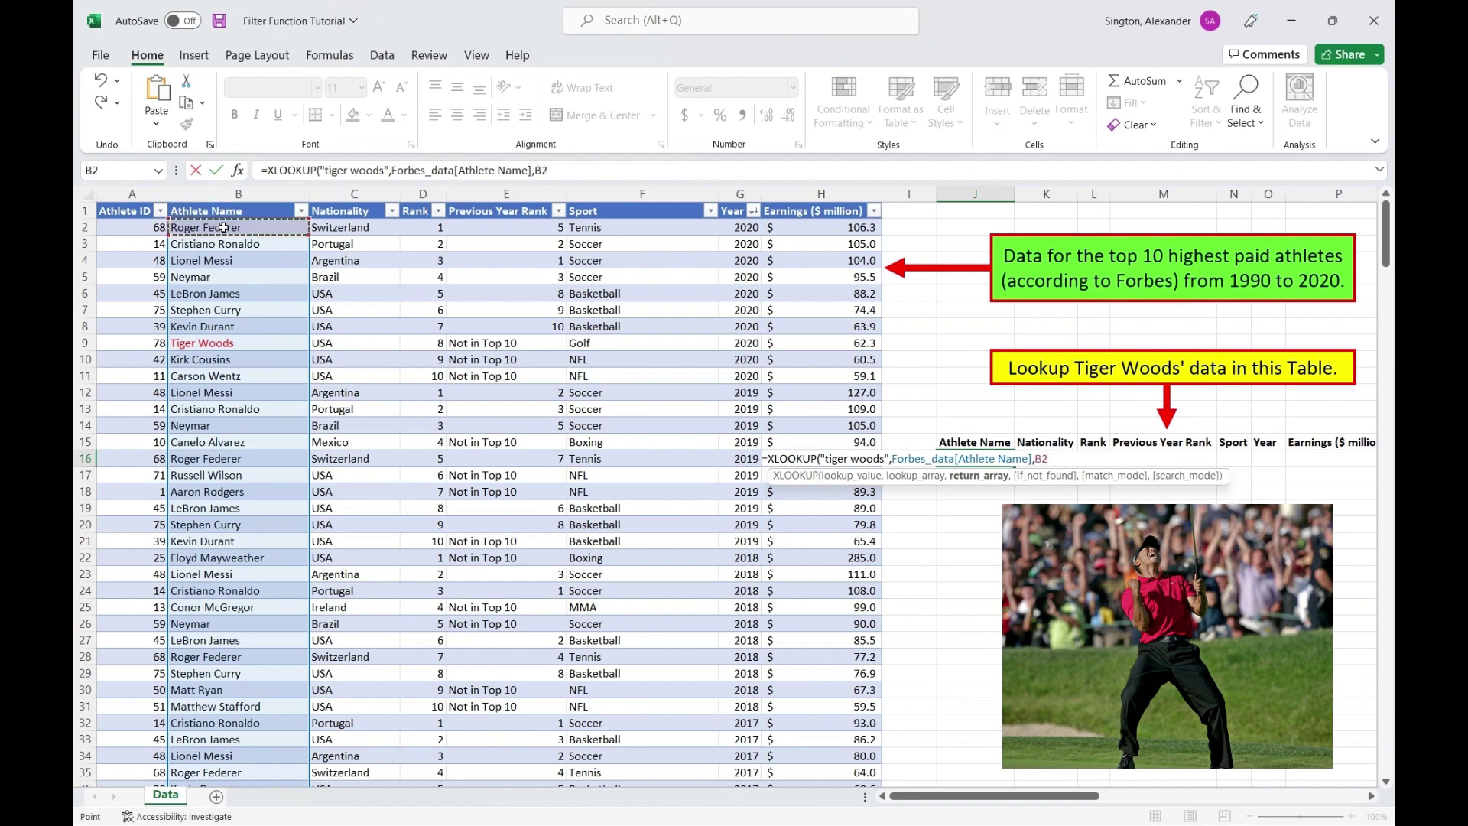
{"action": "key", "text": "ctrl+shift+Right"}
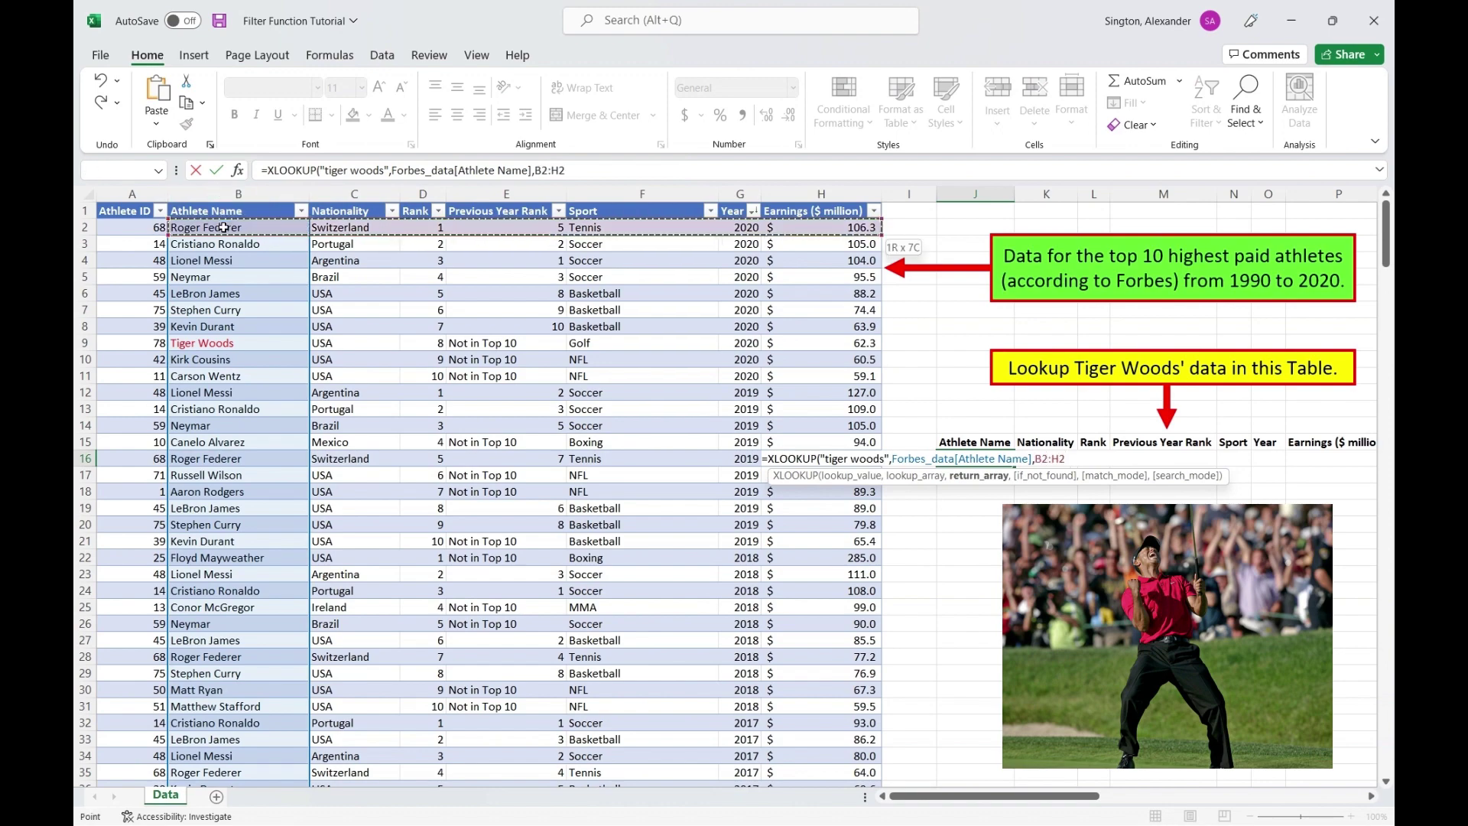
{"action": "key", "text": "ctrl+shift+Down"}
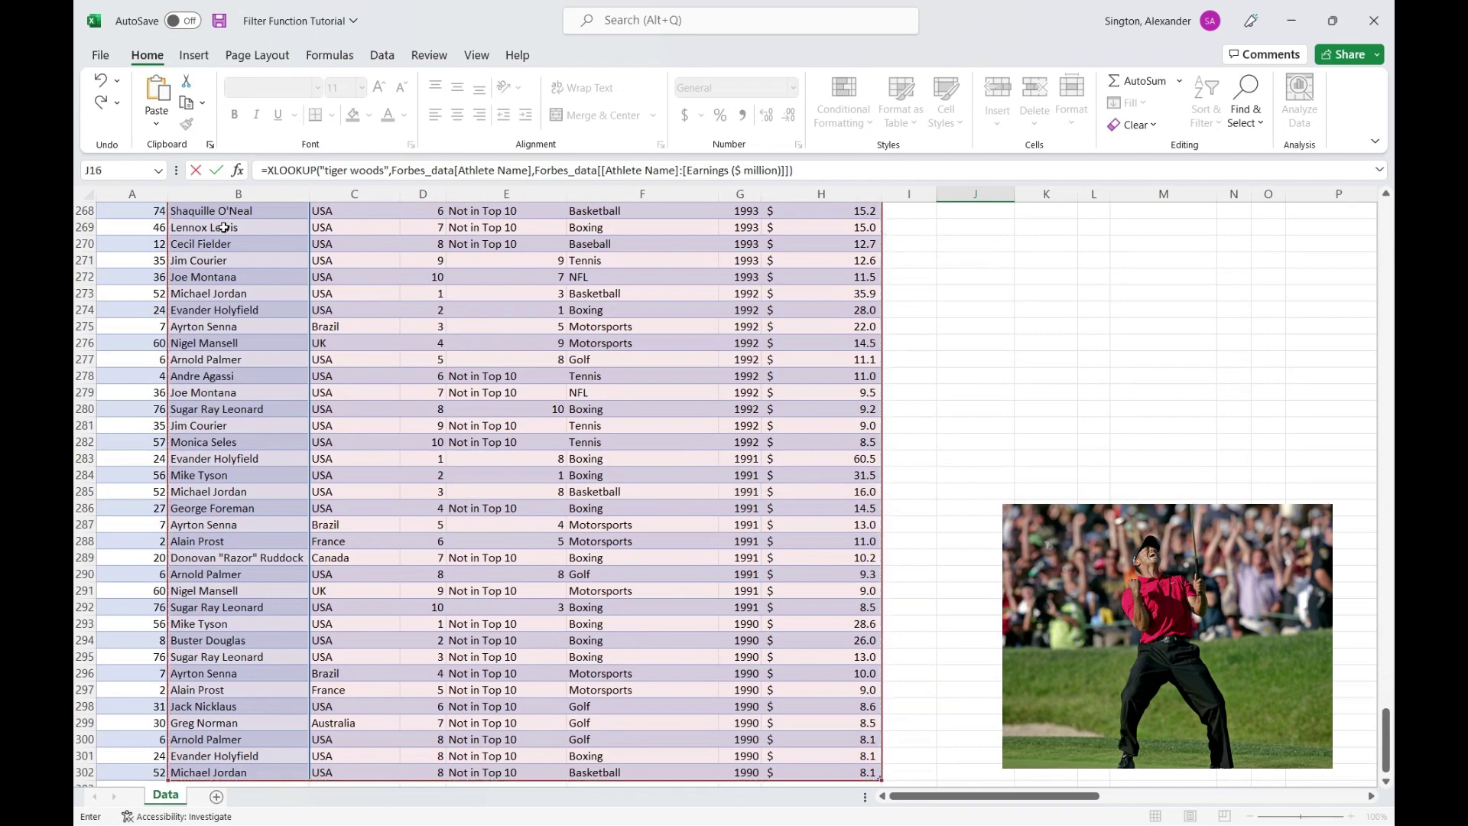
{"action": "key", "text": "Return"}
{"action": "scroll", "coordinate": [400, 431], "scroll_direction": "up", "scroll_amount": 2}
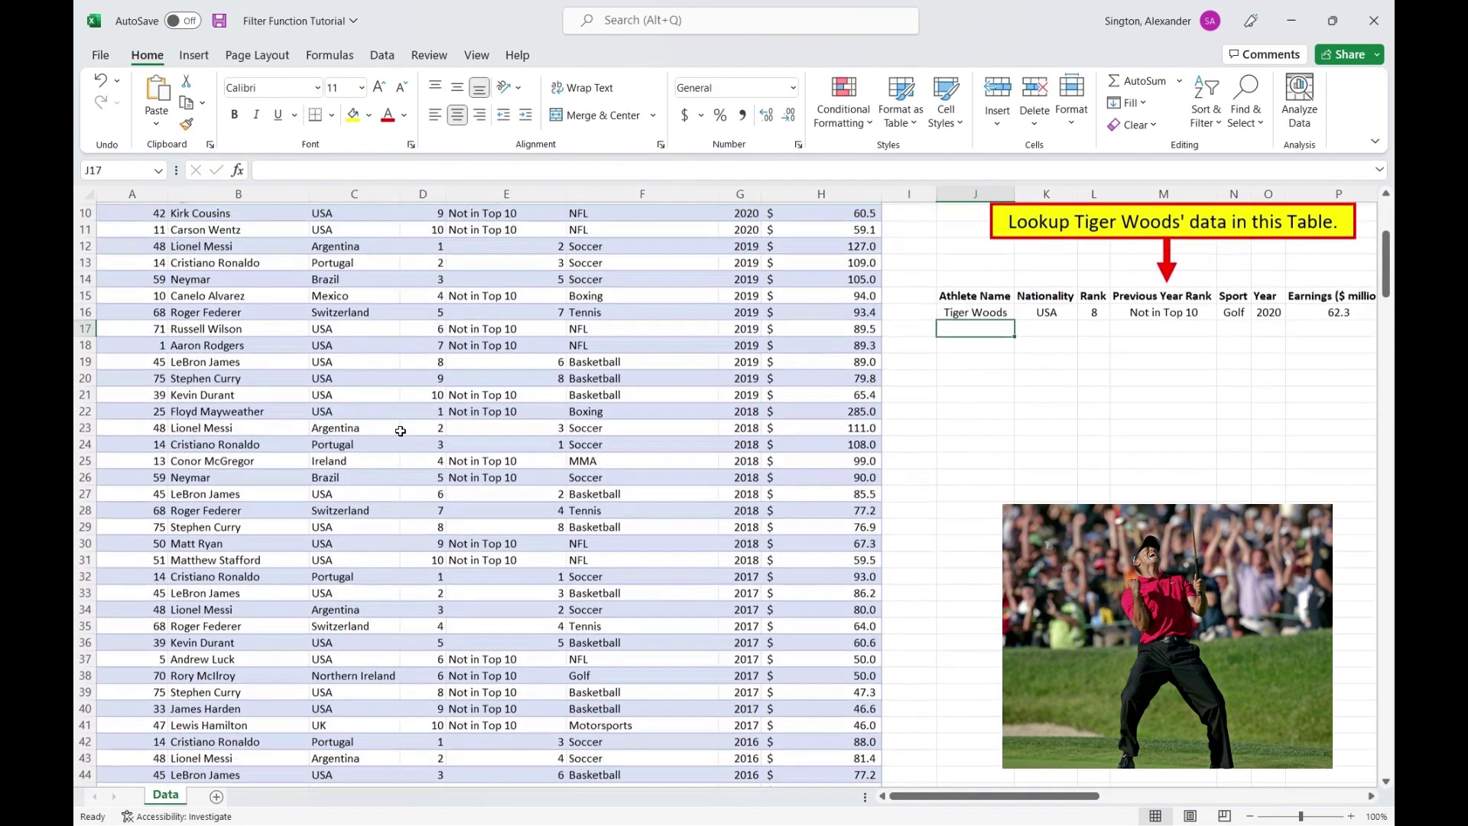
{"action": "key", "text": "Up"}
{"action": "scroll", "coordinate": [737, 566], "scroll_direction": "up", "scroll_amount": 1}
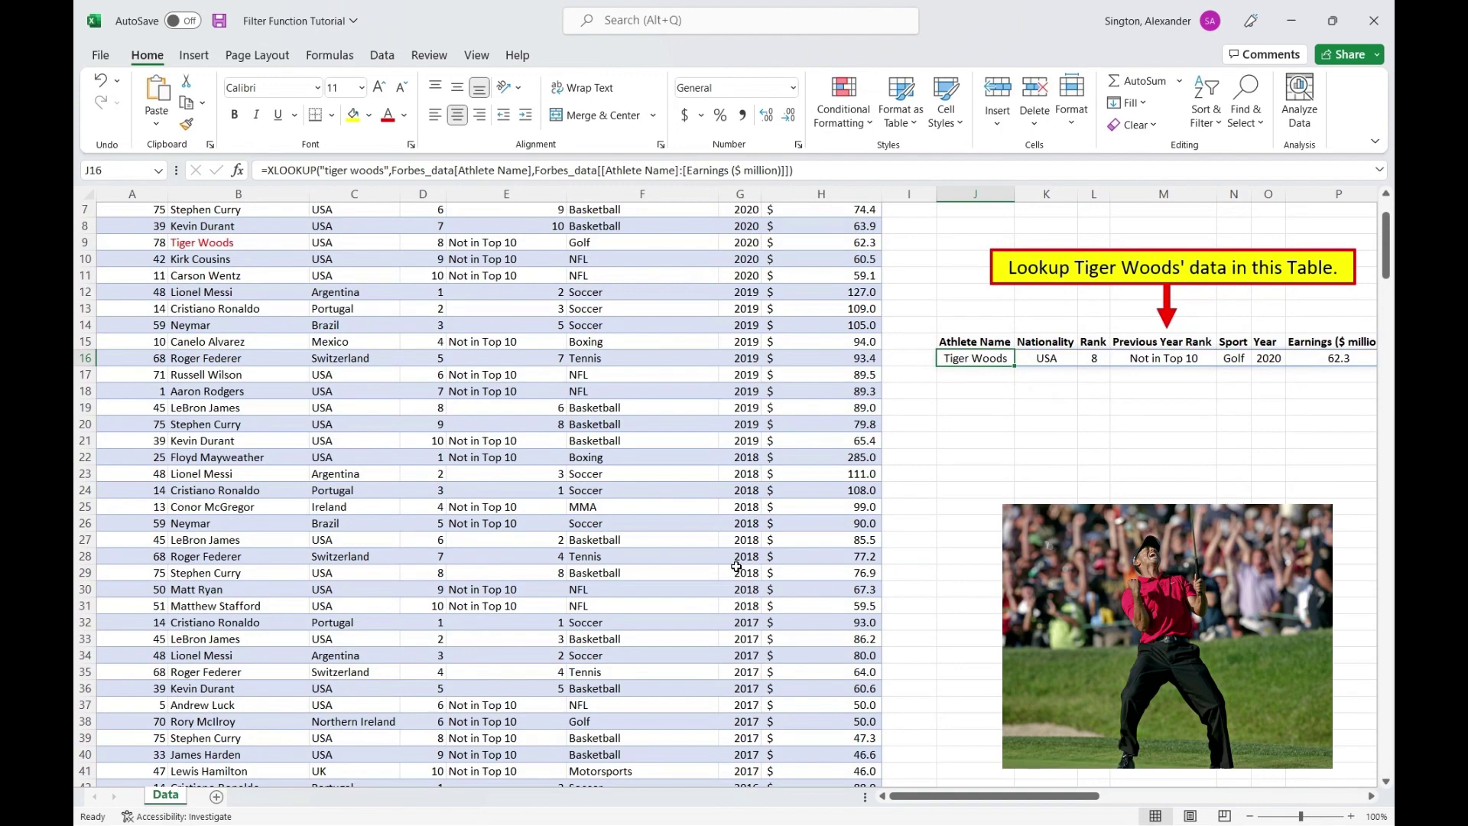
{"action": "scroll", "coordinate": [737, 566], "scroll_direction": "down", "scroll_amount": 15}
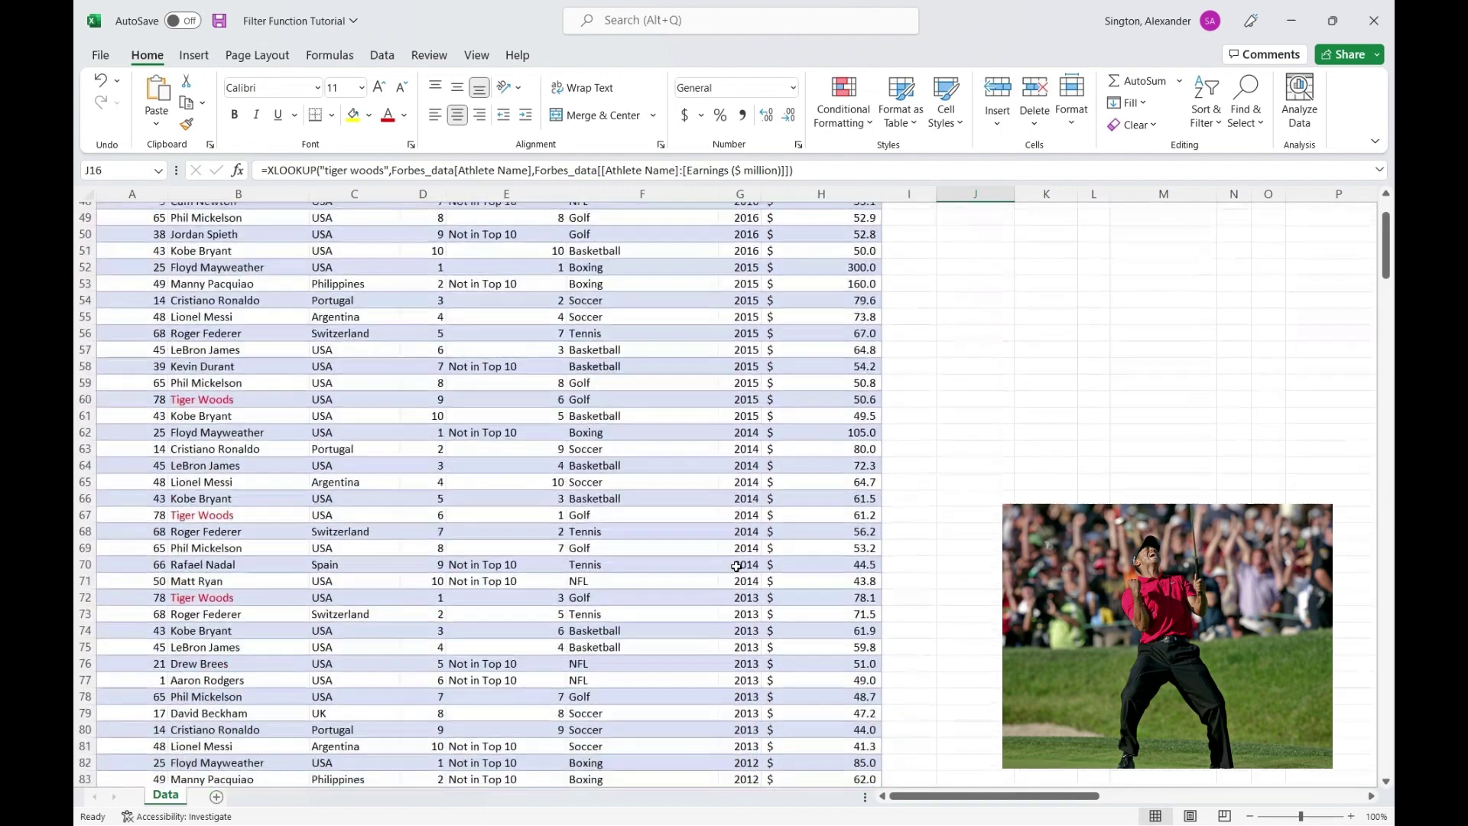
{"action": "scroll", "coordinate": [736, 565], "scroll_direction": "down", "scroll_amount": 2}
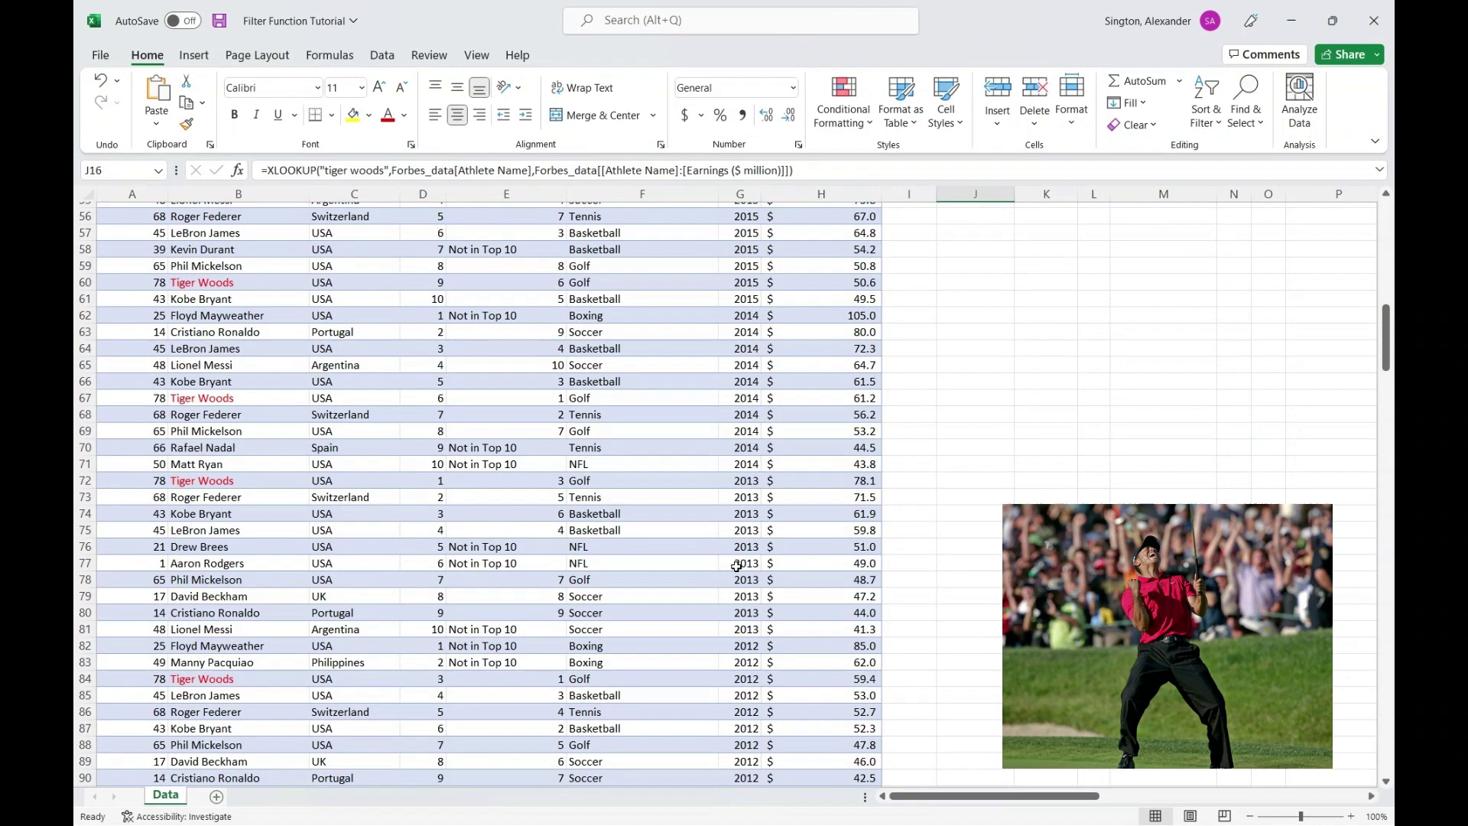
{"action": "scroll", "coordinate": [737, 566], "scroll_direction": "up", "scroll_amount": 18}
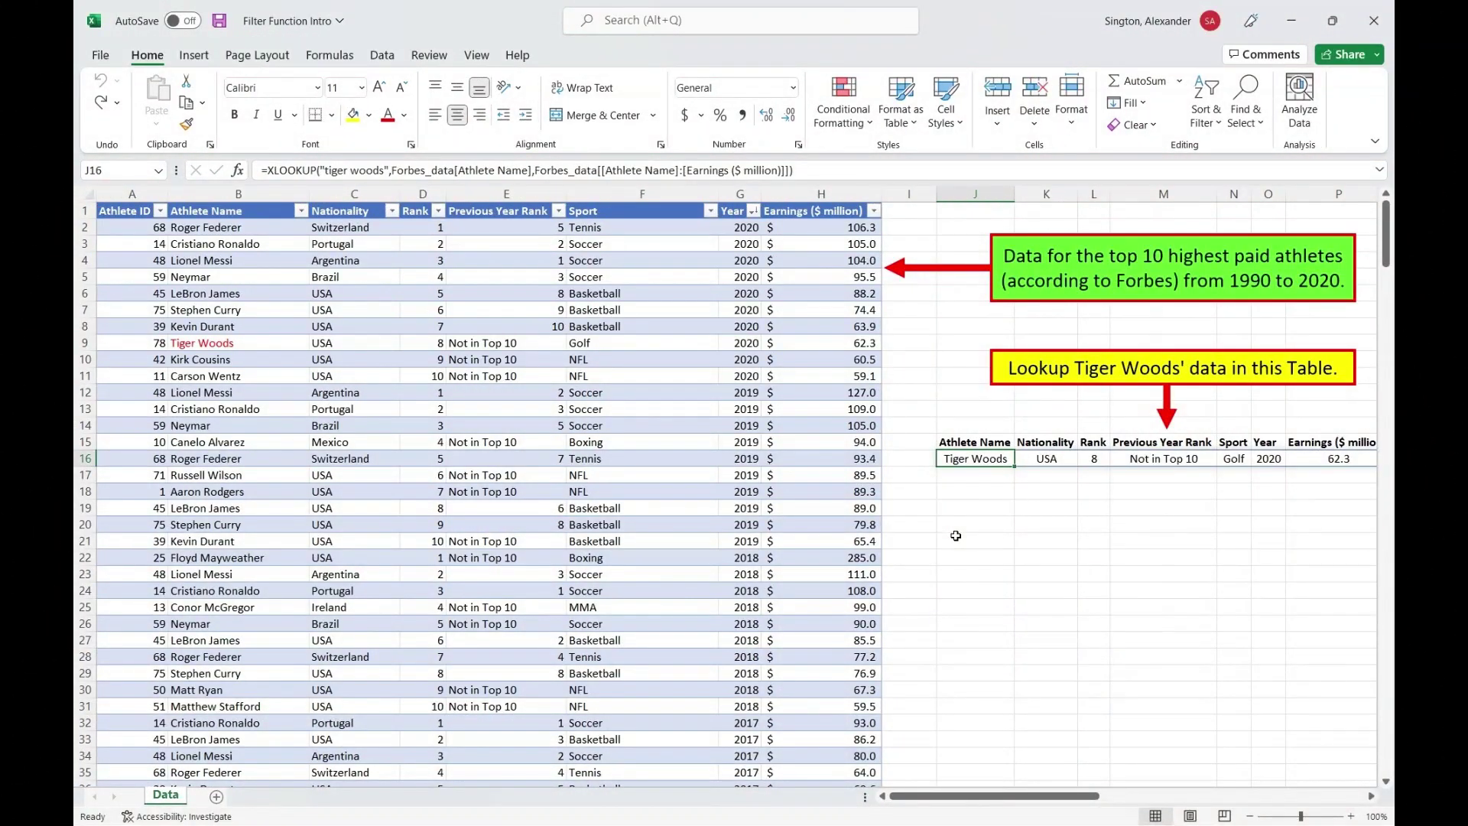
Clear J16 and start a FILTER over the table's Athlete Name to Earnings columns.
{"action": "key", "text": "Delete"}
{"action": "type", "text": "=FILTER("}
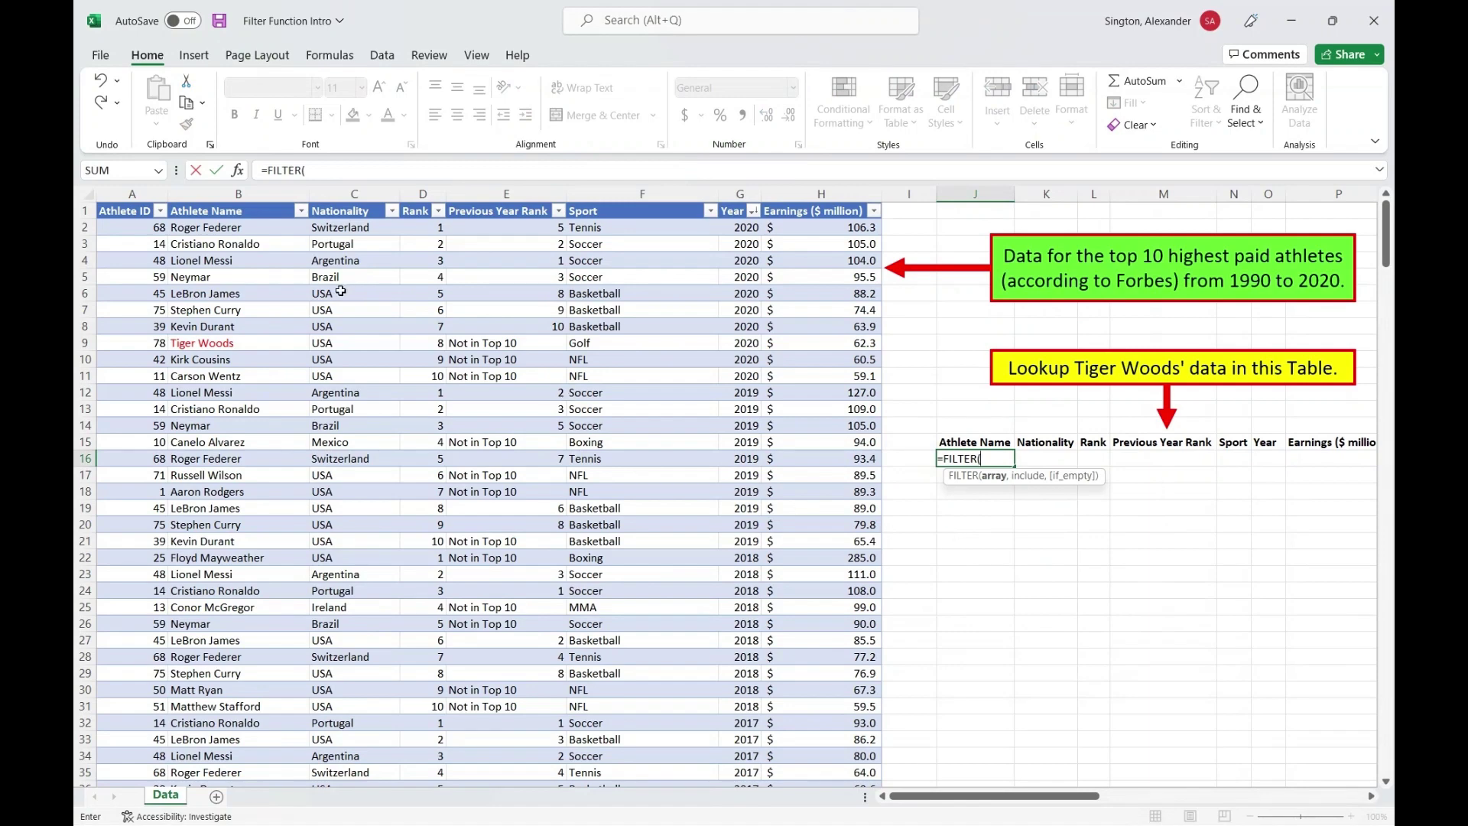
{"action": "left_click", "coordinate": [202, 228]}
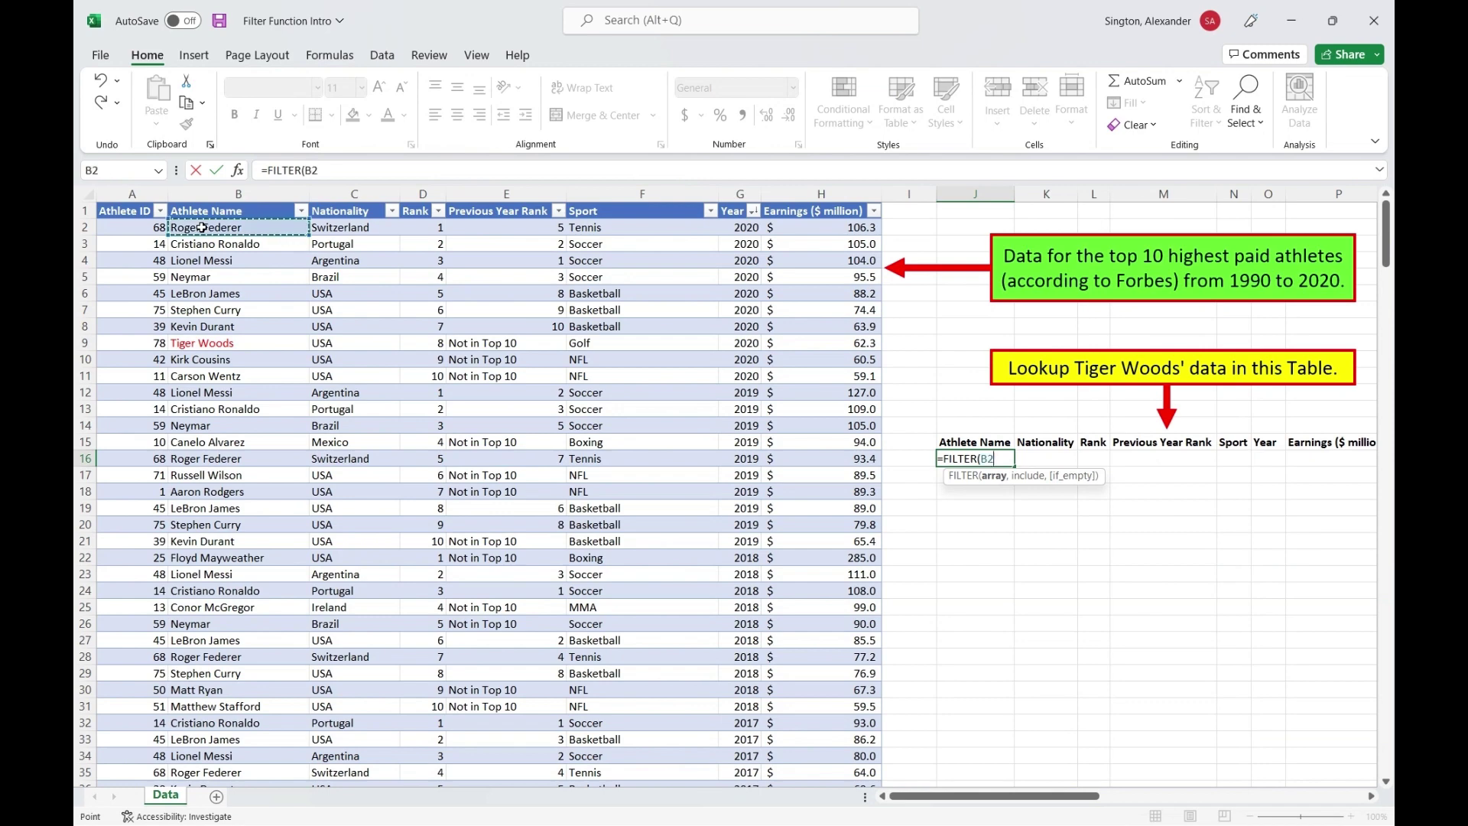
{"action": "key", "text": "ctrl+shift+Right"}
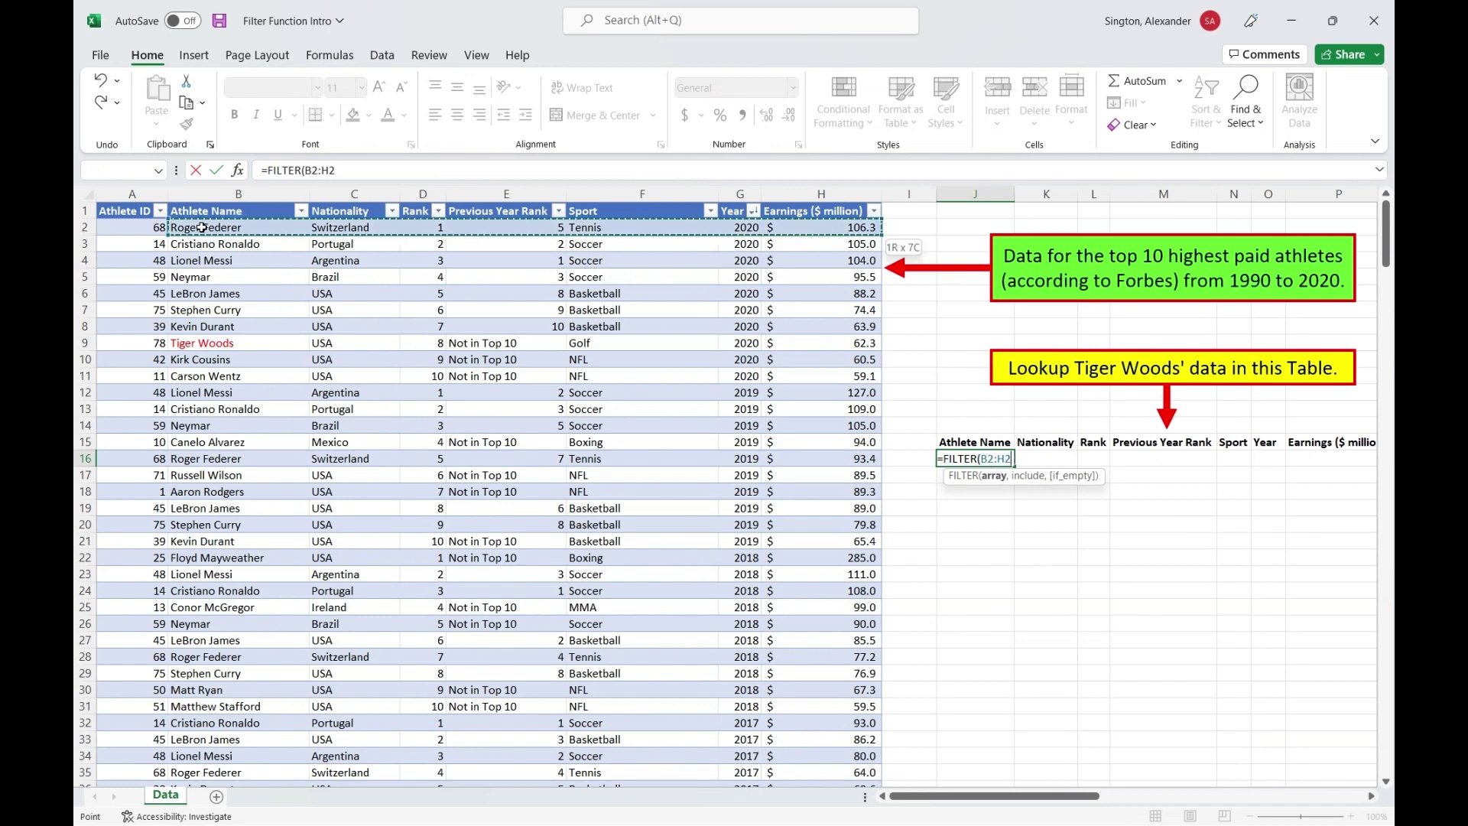
{"action": "key", "text": "ctrl+shift+Down"}
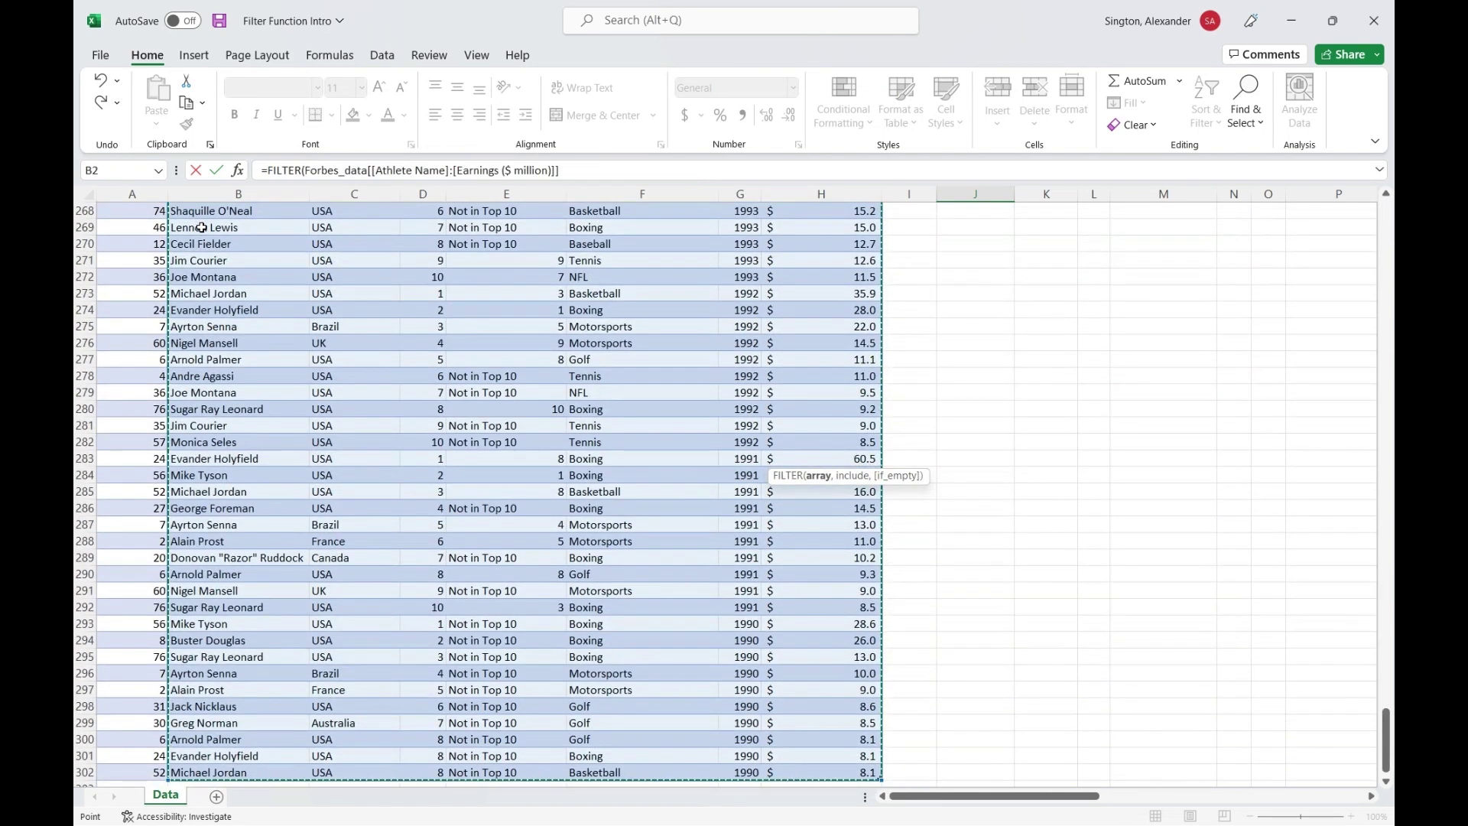
{"action": "type", "text": ","}
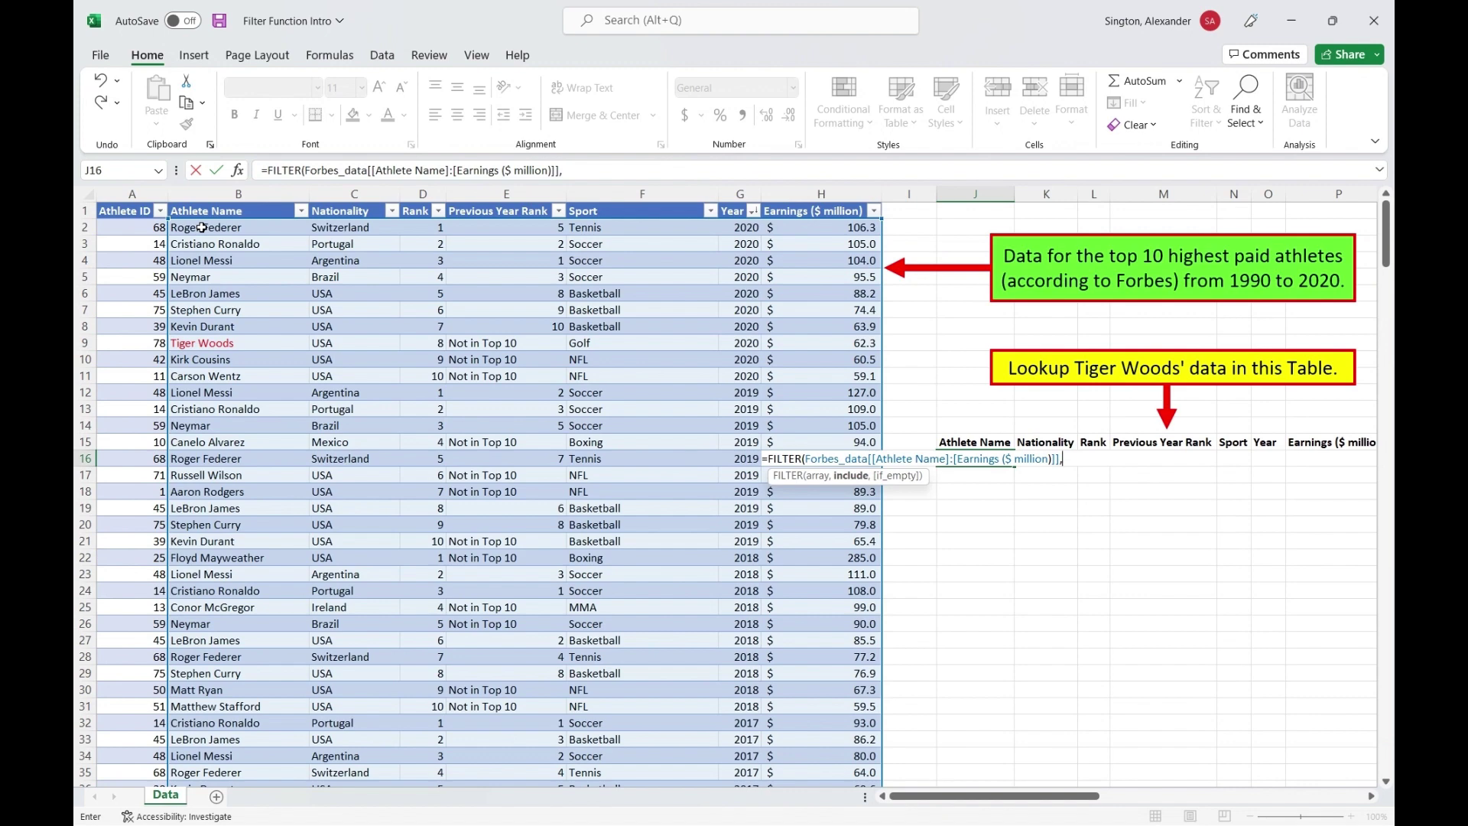
Filter where Athlete Name equals "tiger woods", with "Not found" as the fallback.
{"action": "left_click", "coordinate": [240, 302]}
{"action": "key", "text": "ctrl+space"}
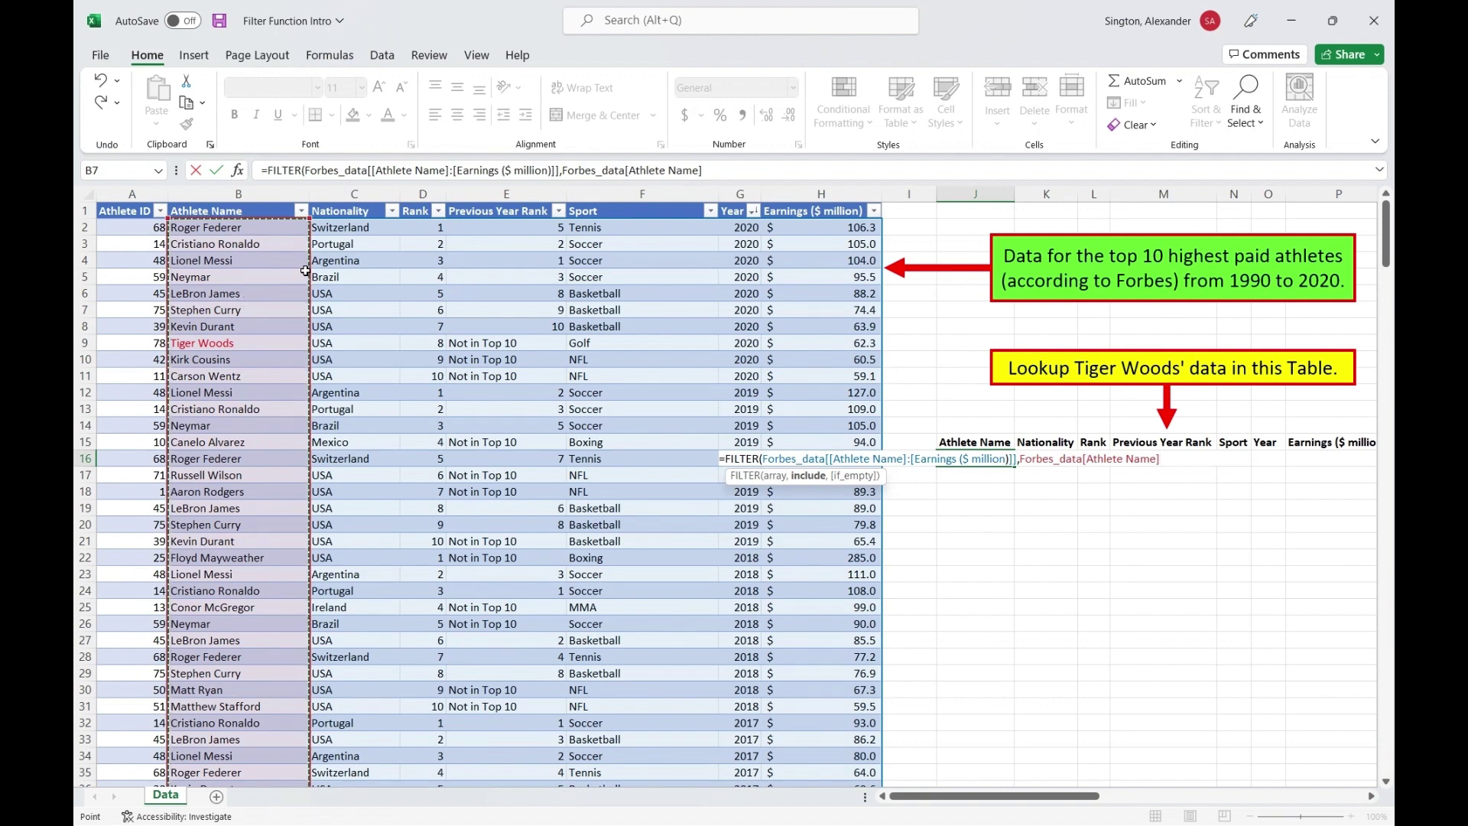
{"action": "left_click", "coordinate": [725, 171]}
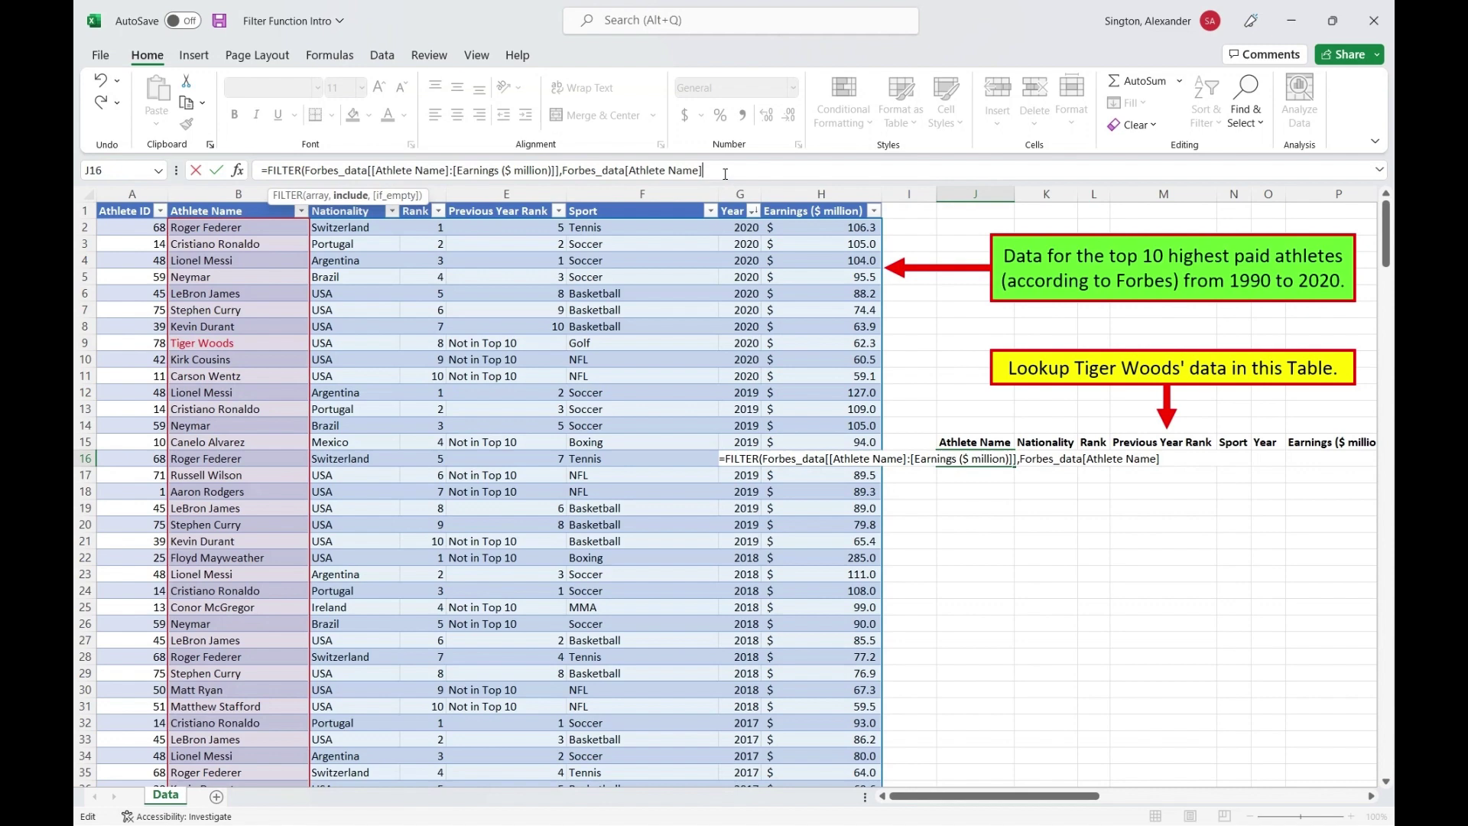
{"action": "type", "text": "=\"tiger woods\""}
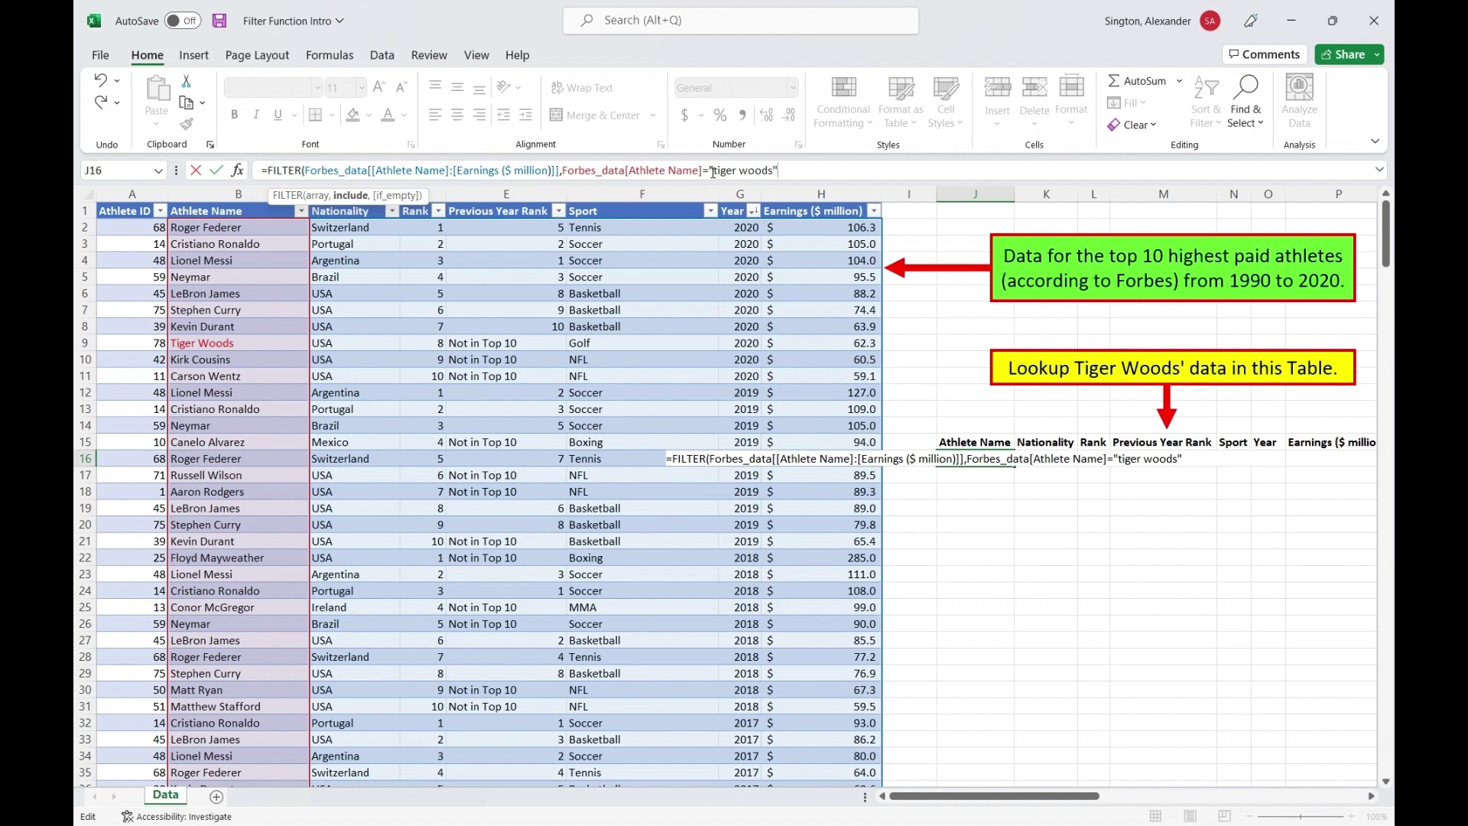
{"action": "left_click_drag", "start_coordinate": [714, 172], "coordinate": [774, 174]}
{"action": "left_click", "coordinate": [792, 171]}
{"action": "type", "text": ","}
{"action": "type", "text": "\",\"Not found\""}
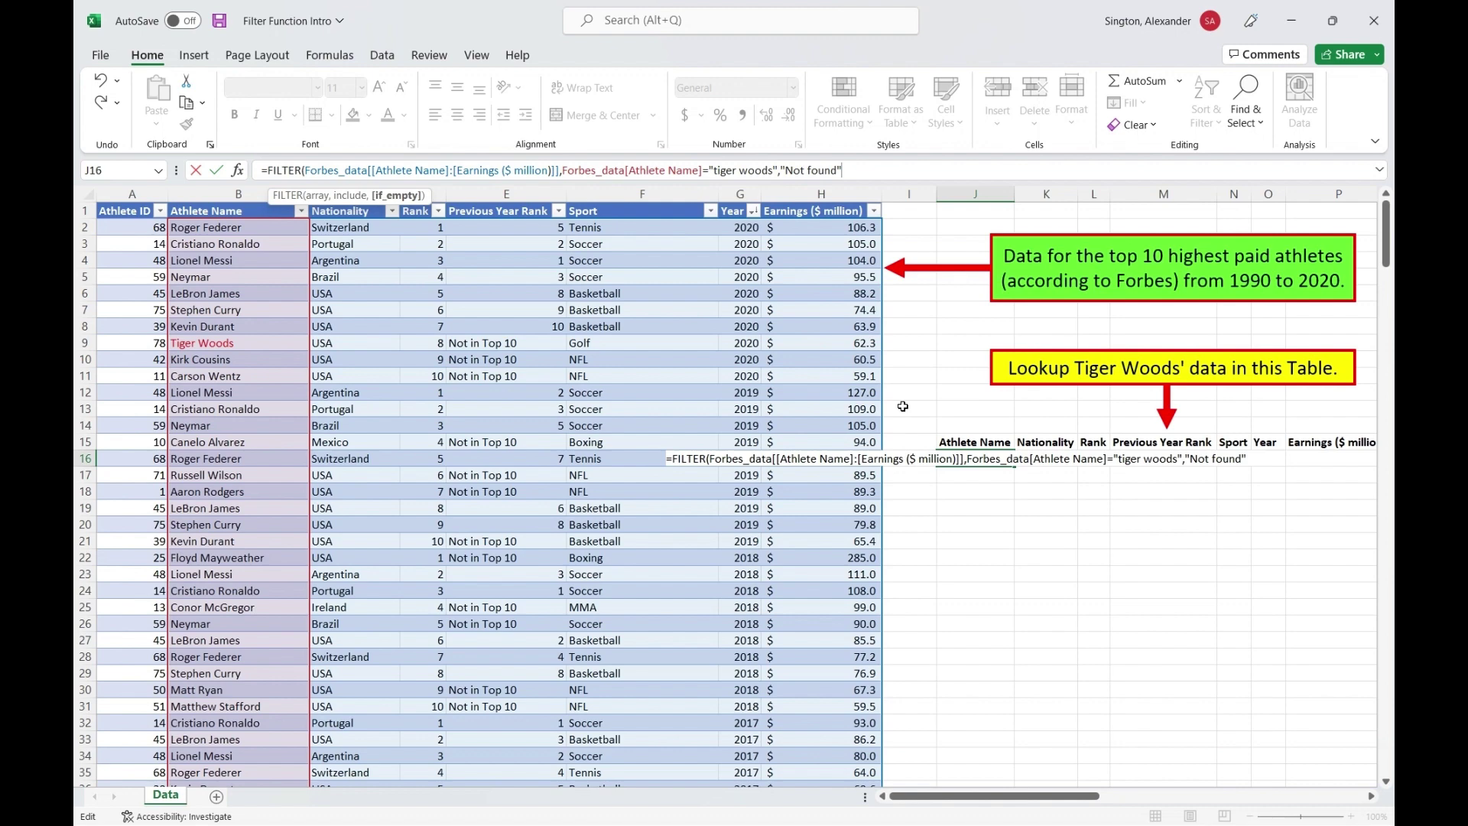
{"action": "type", "text": ")"}
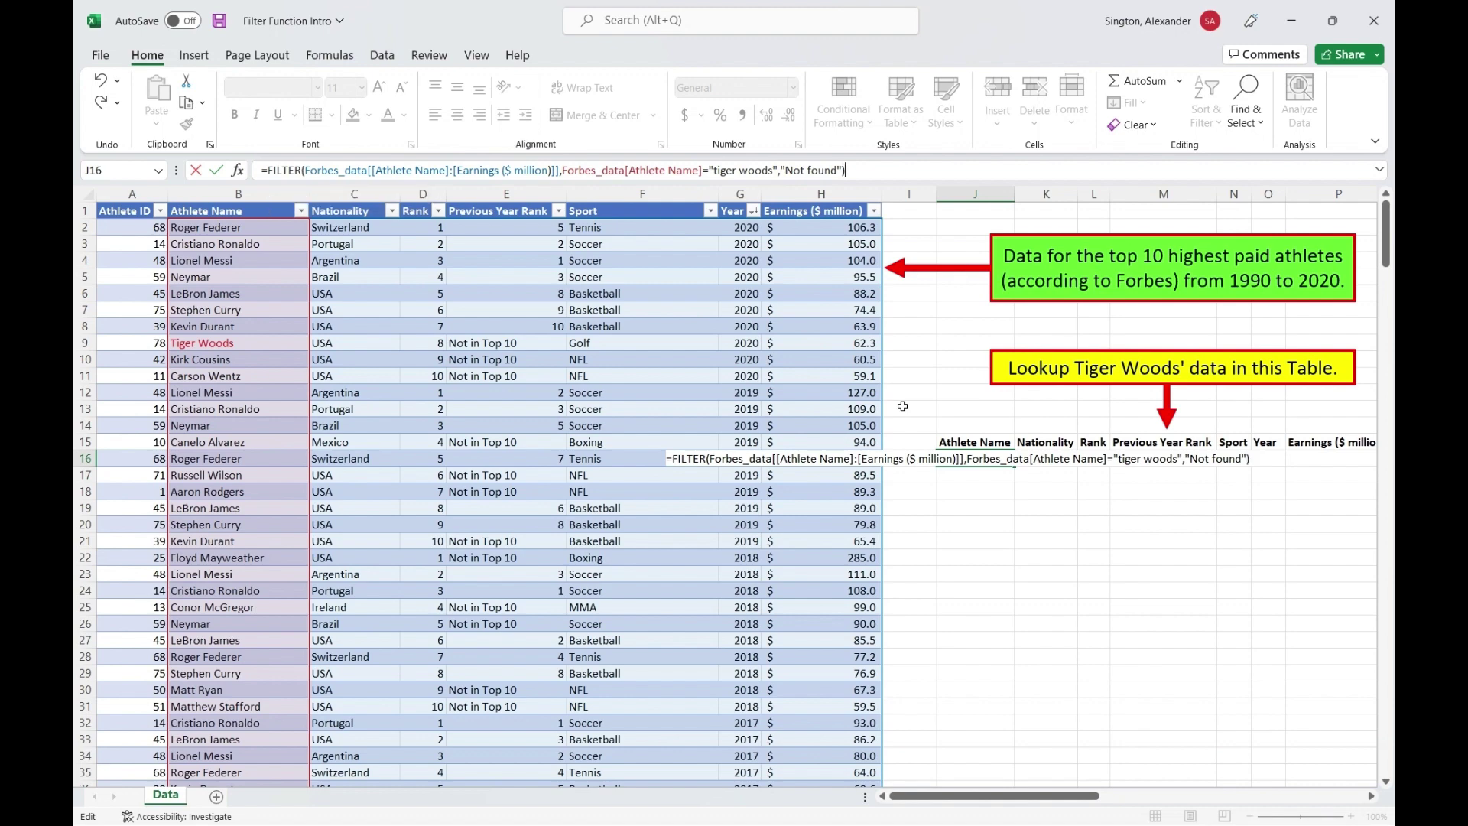
{"action": "key", "text": "ctrl+Return"}
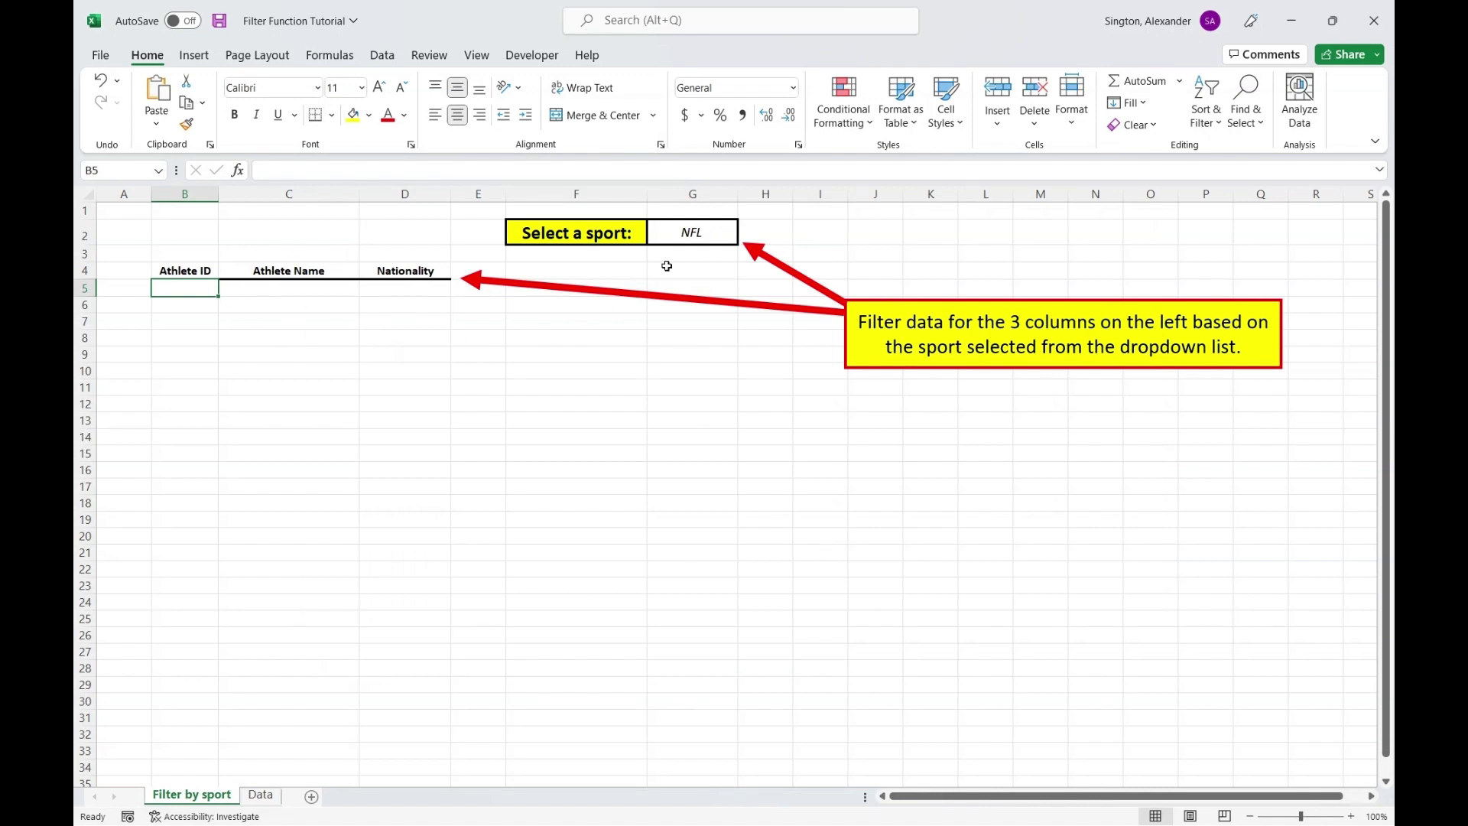
In B5, start a FILTER whose array is the Data sheet's Athlete ID to Nationality columns.
{"action": "left_click", "coordinate": [703, 232]}
{"action": "left_click", "coordinate": [746, 237]}
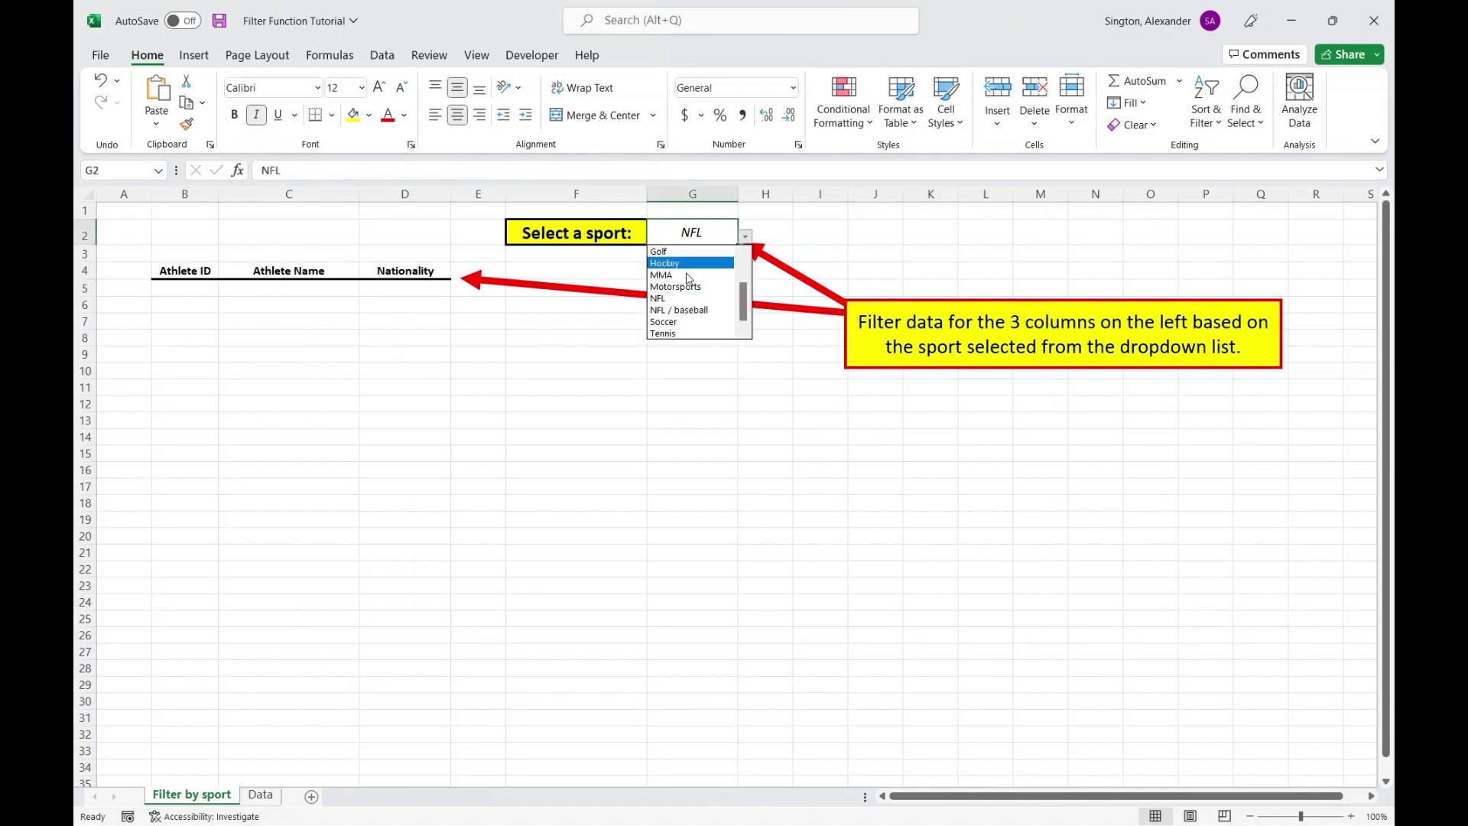
{"action": "left_click", "coordinate": [204, 290]}
{"action": "left_click", "coordinate": [204, 289]}
{"action": "type", "text": "=fi"}
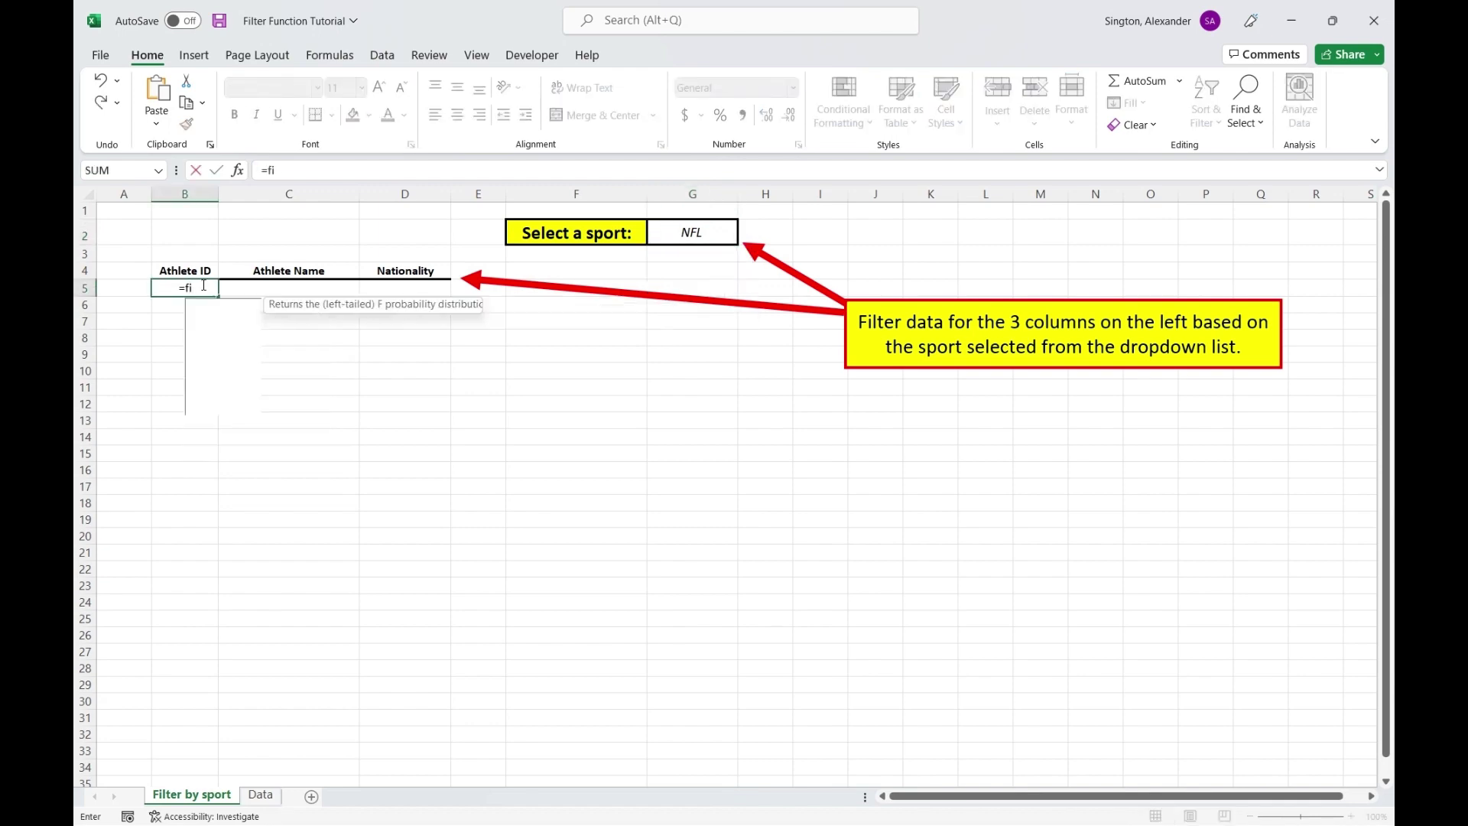
{"action": "key", "text": "Tab"}
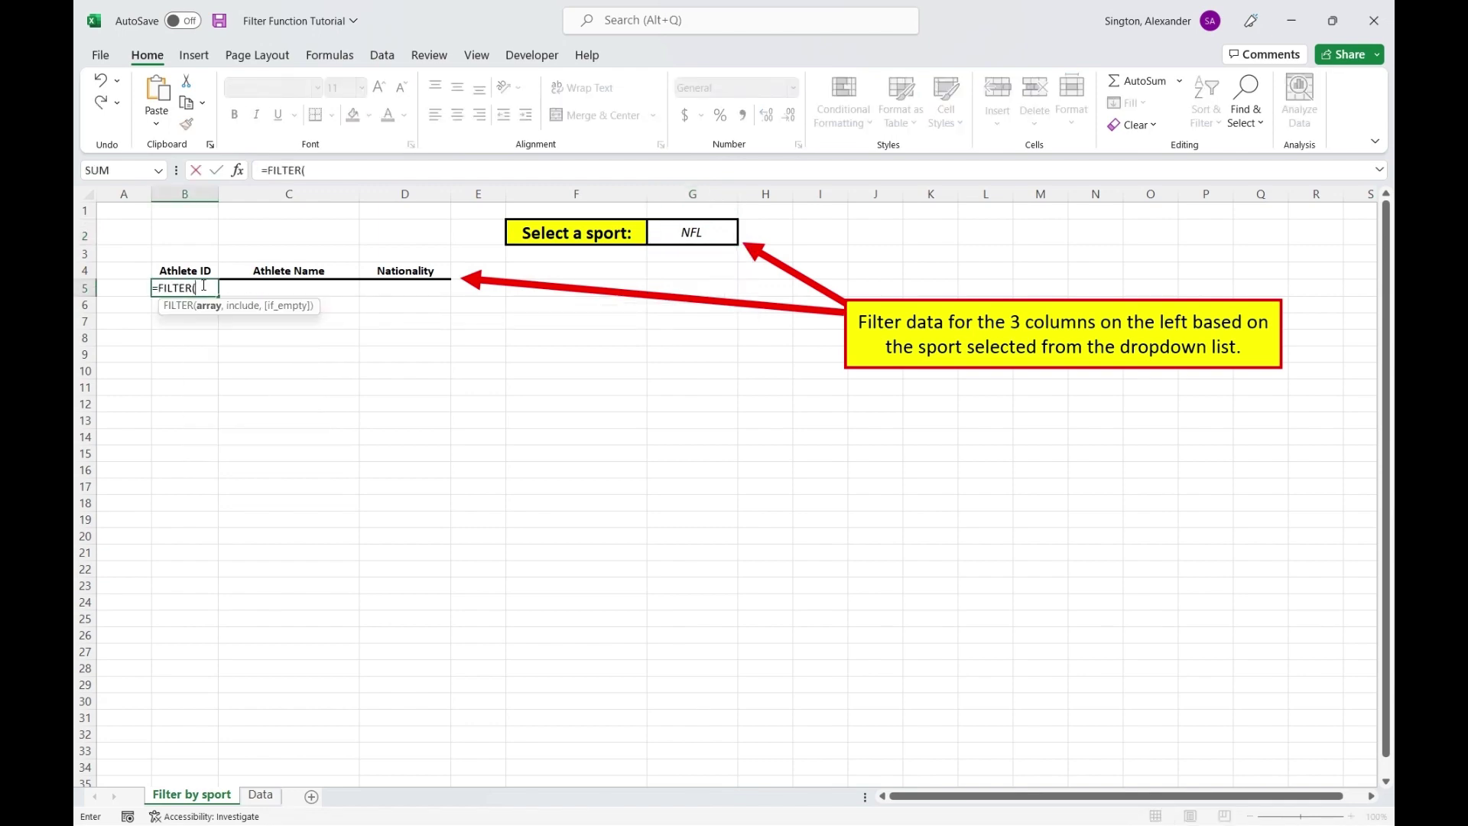
{"action": "key", "text": "ctrl+Page_Down"}
{"action": "left_click", "coordinate": [148, 229]}
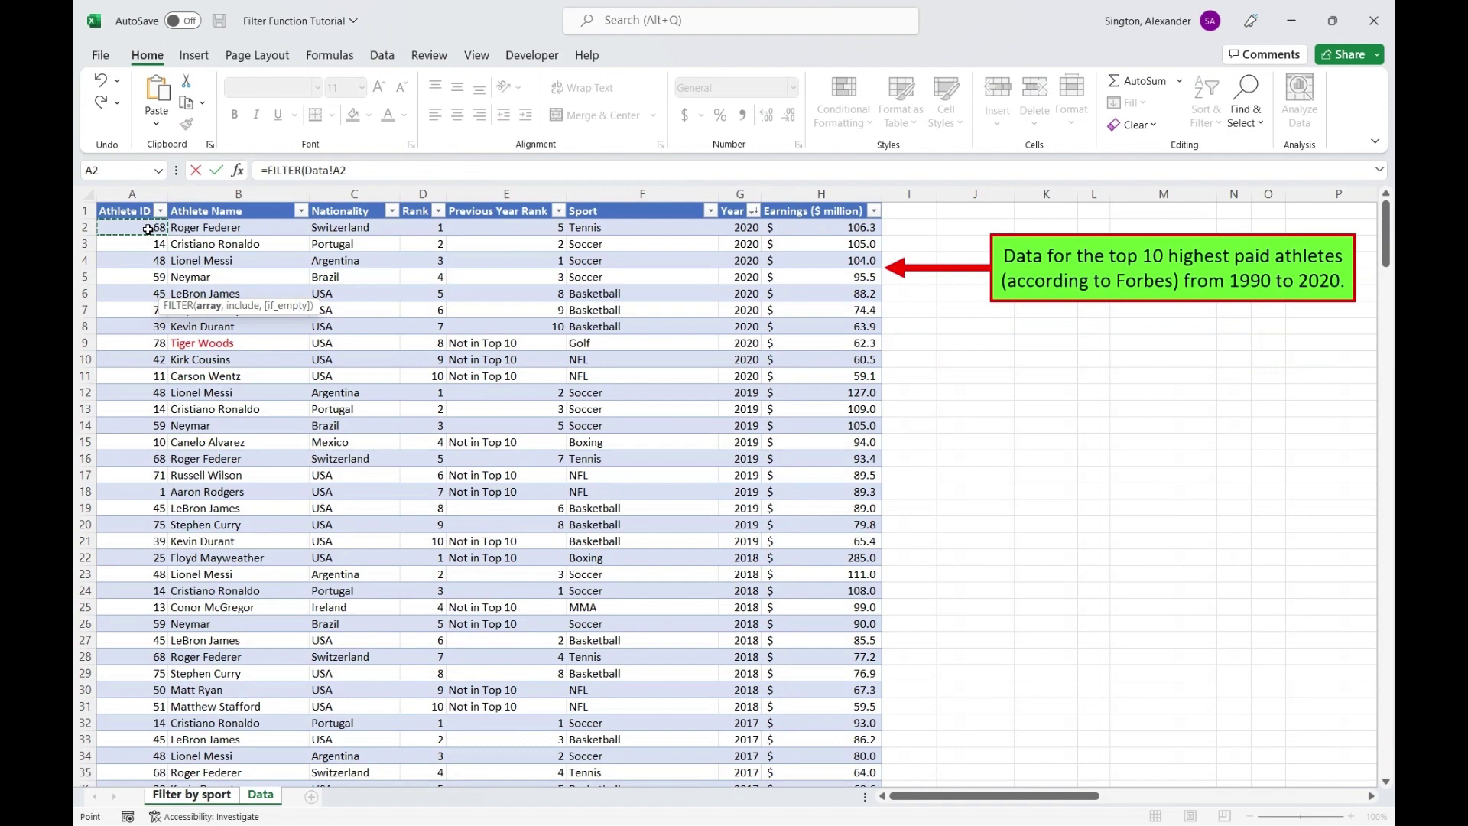
{"action": "key", "text": "shift+Right"}
{"action": "key", "text": "shift+Right"}
{"action": "key", "text": "ctrl+shift+Down"}
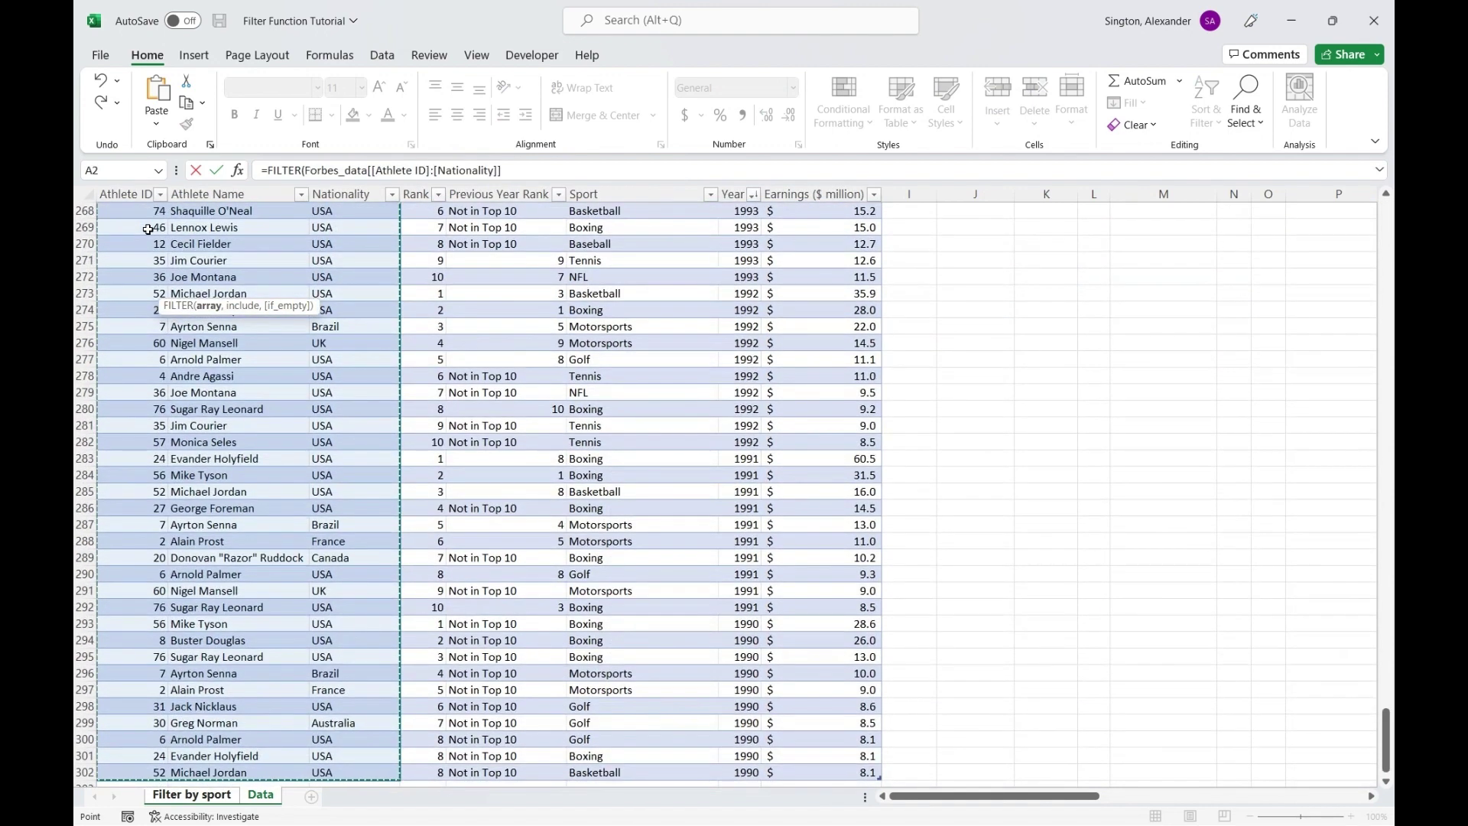
Add the condition Sport equals G2, with an empty-string fallback.
{"action": "type", "text": ","}
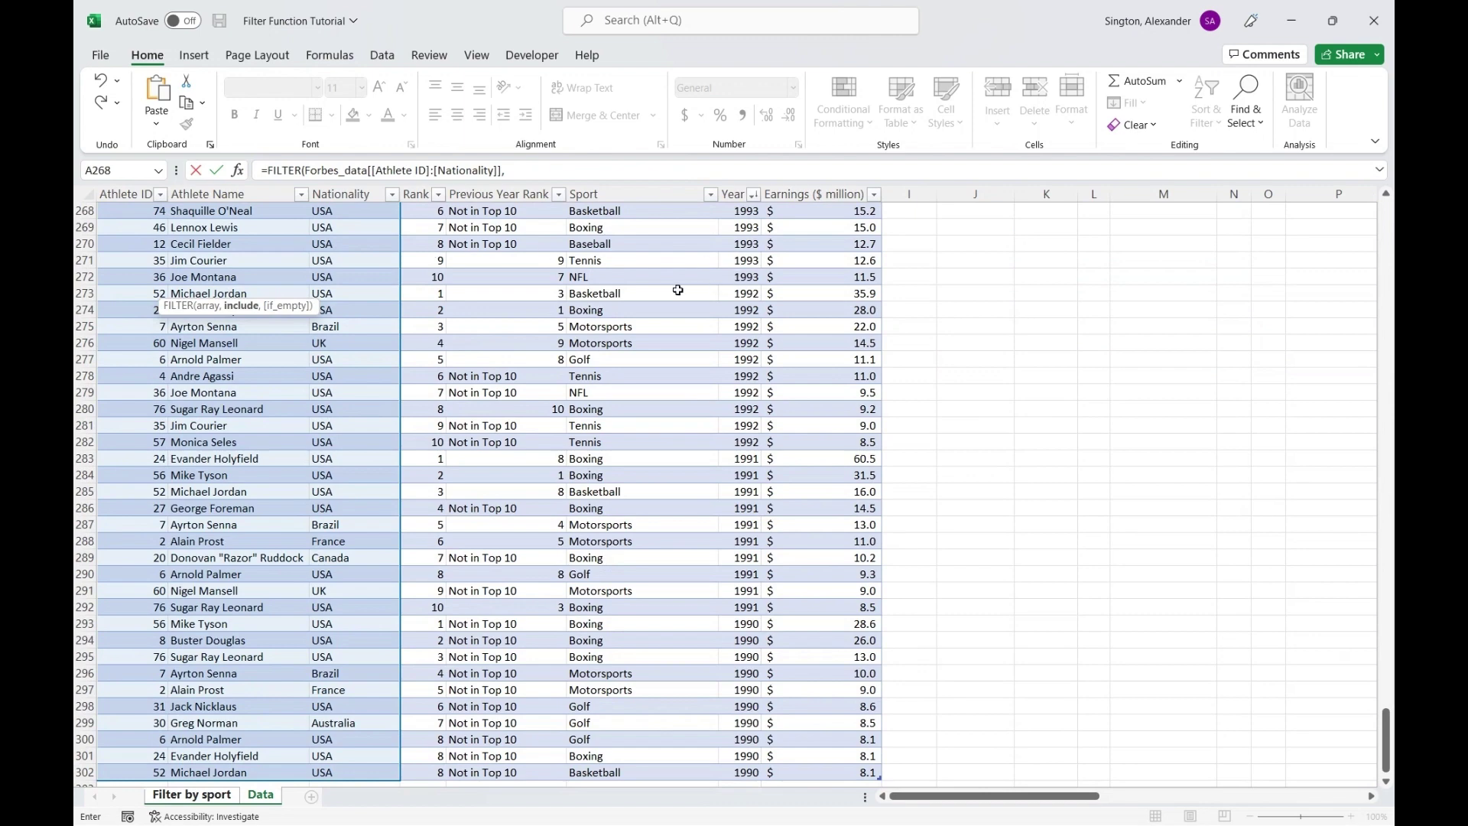
{"action": "left_click", "coordinate": [627, 293]}
{"action": "key", "text": "ctrl+space"}
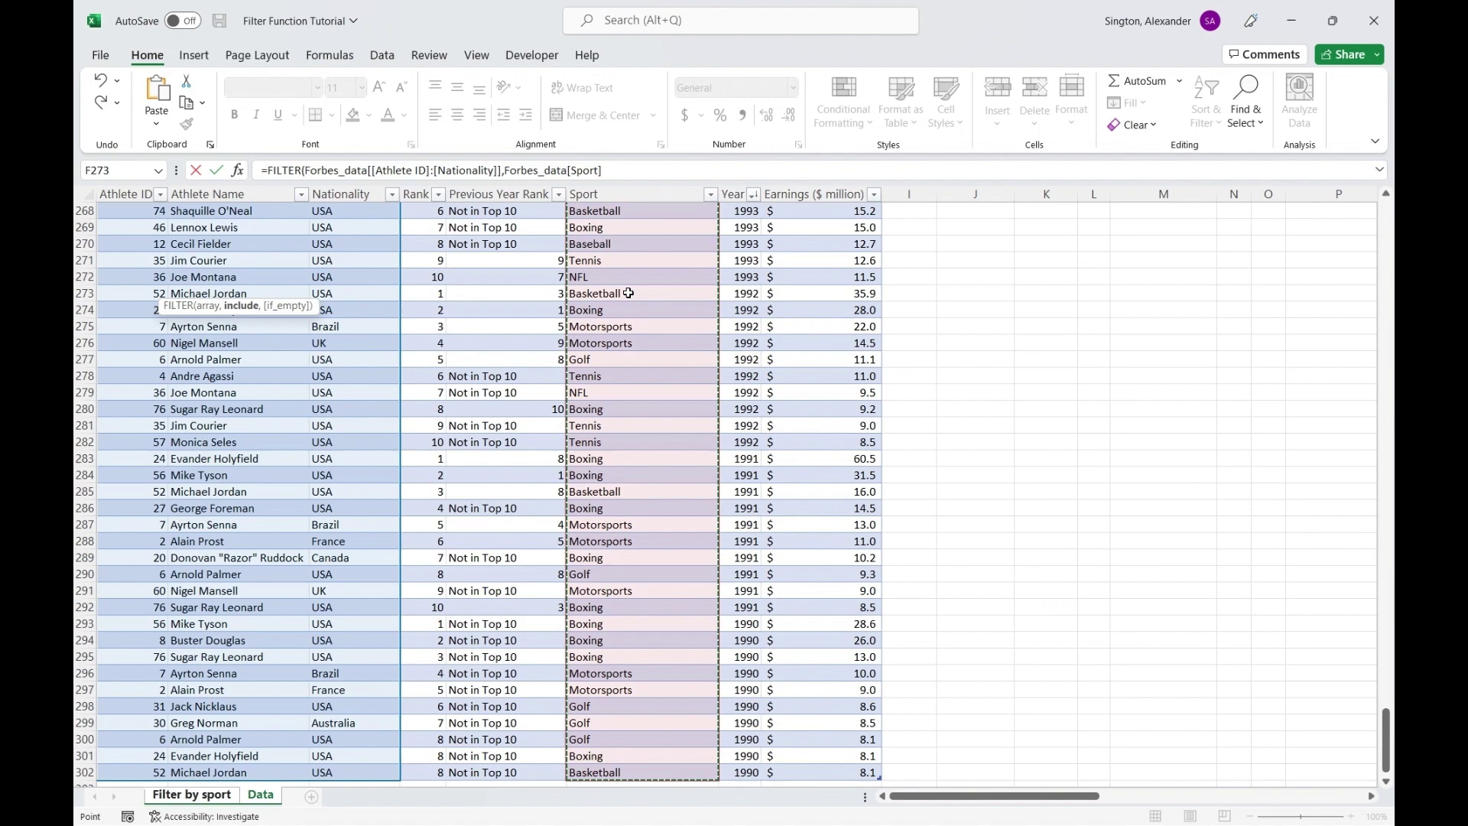
{"action": "type", "text": "="}
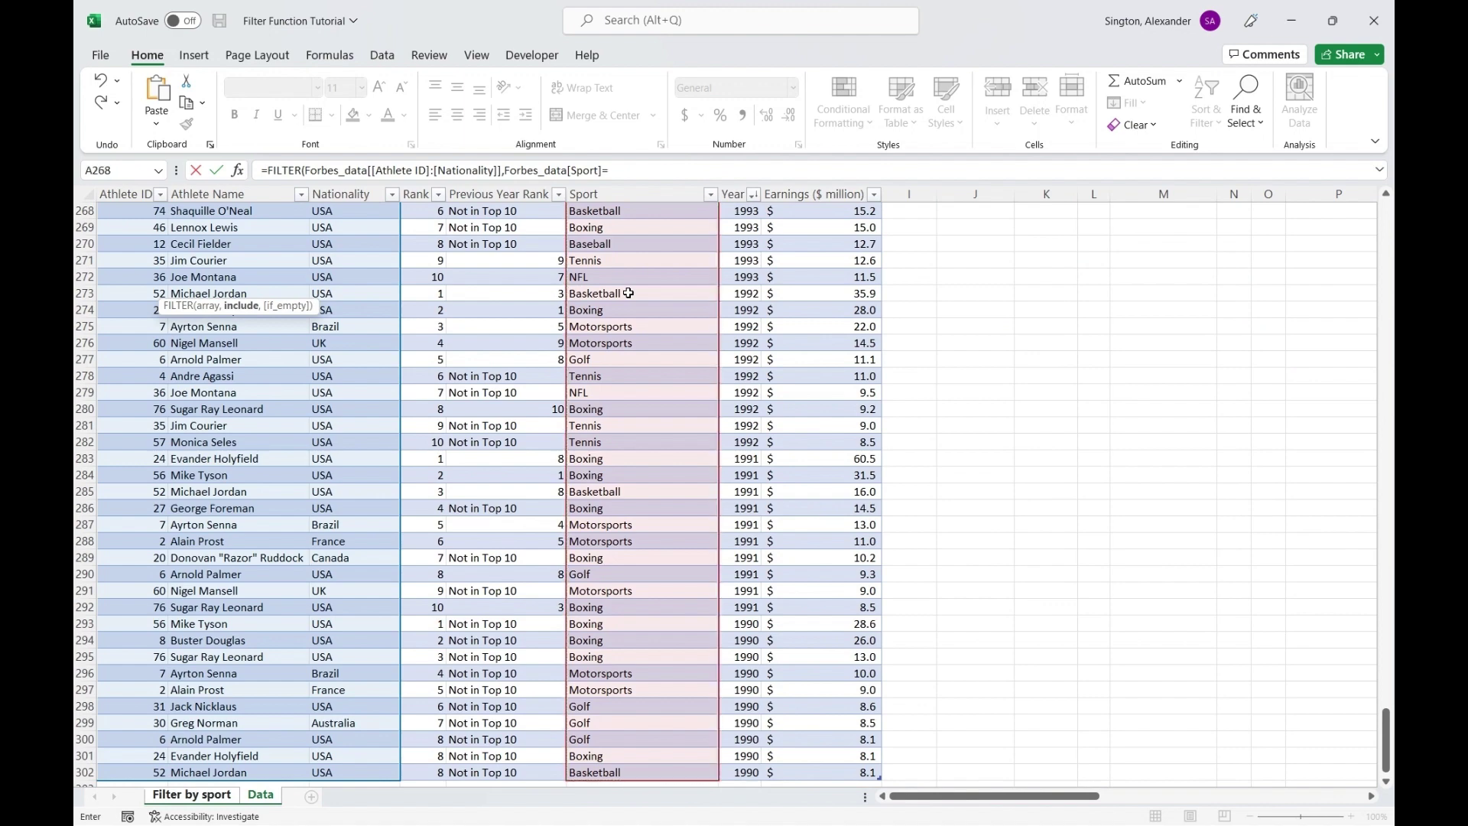
{"action": "key", "text": "ctrl+Page_Up"}
{"action": "left_click", "coordinate": [686, 237]}
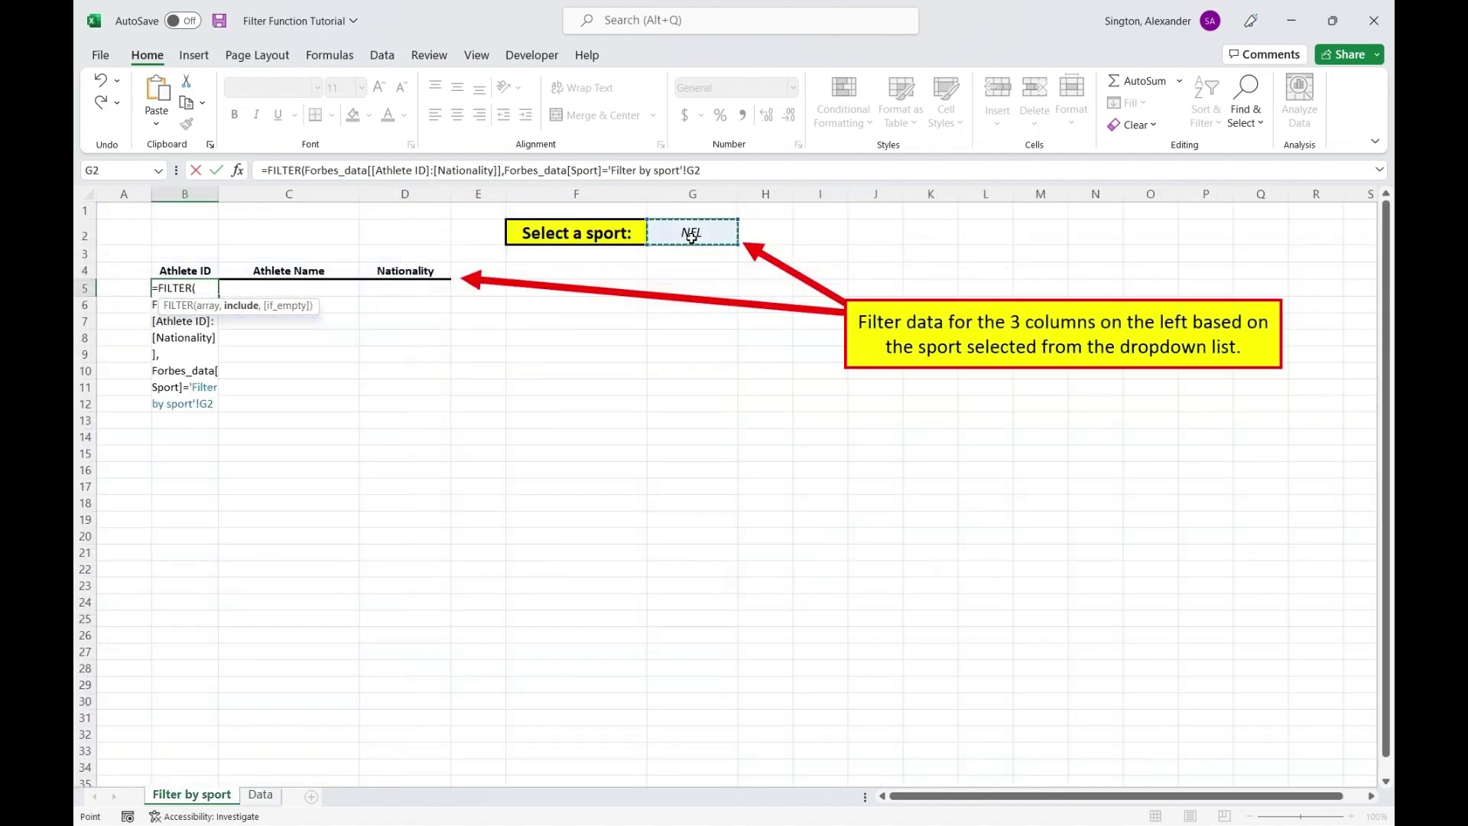
{"action": "type", "text": ","}
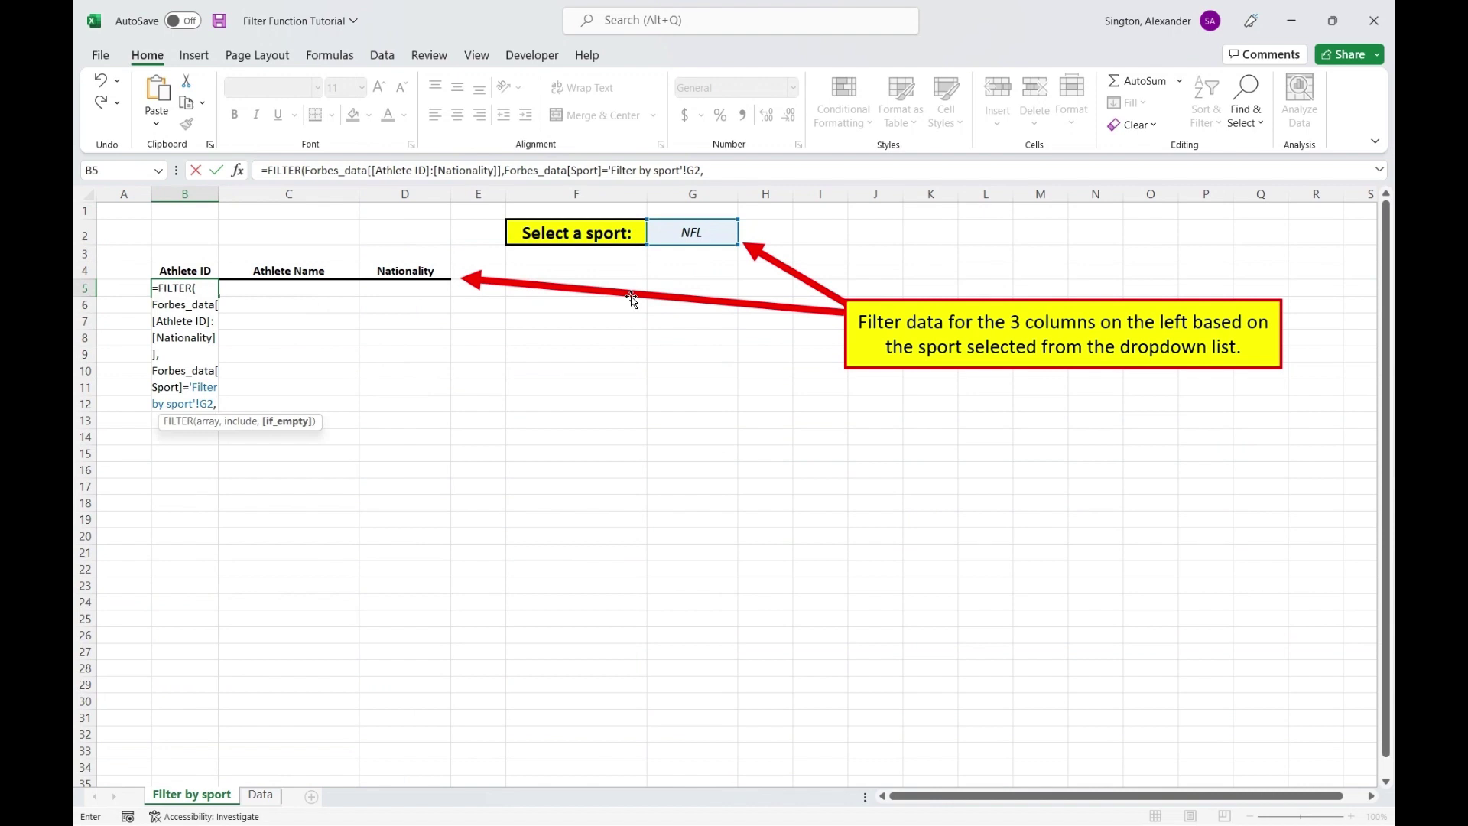
{"action": "type", "text": "\"\""}
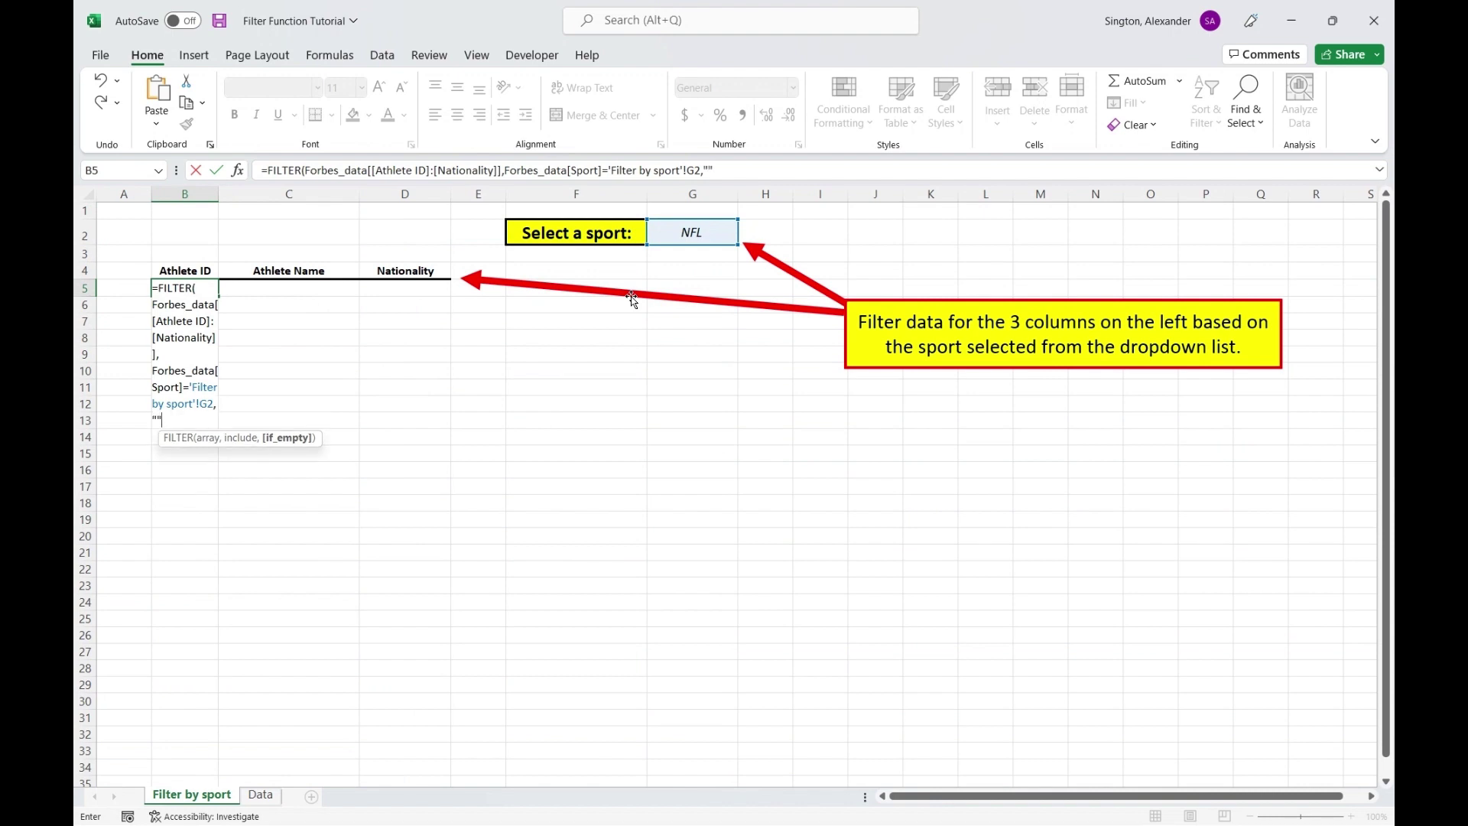
{"action": "type", "text": ")"}
Commit the B5 FILTER so the 20 NFL rows appear, then review it and select F5.
{"action": "key", "text": "ctrl+Return"}
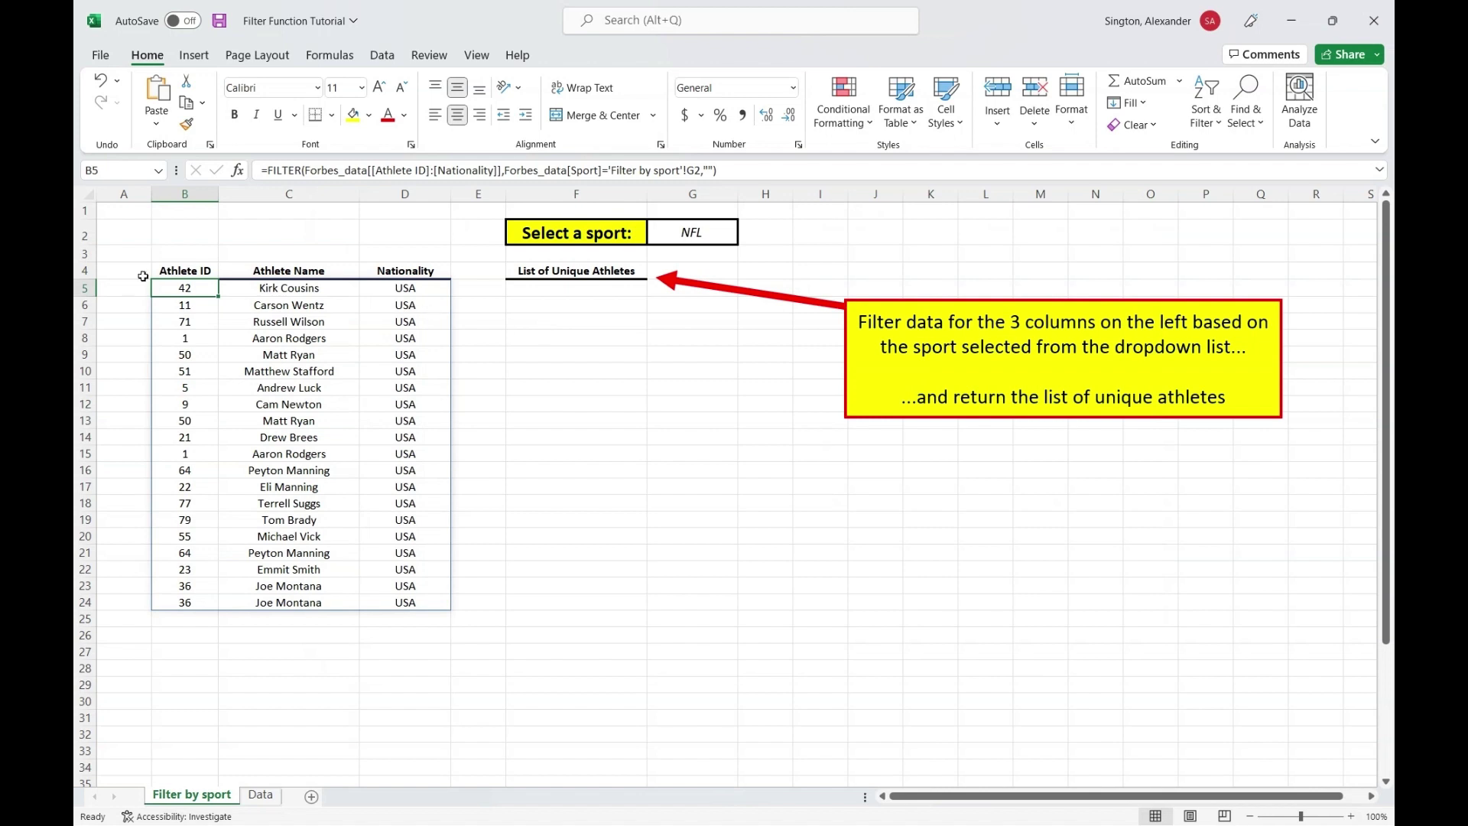
{"action": "left_click", "coordinate": [591, 291]}
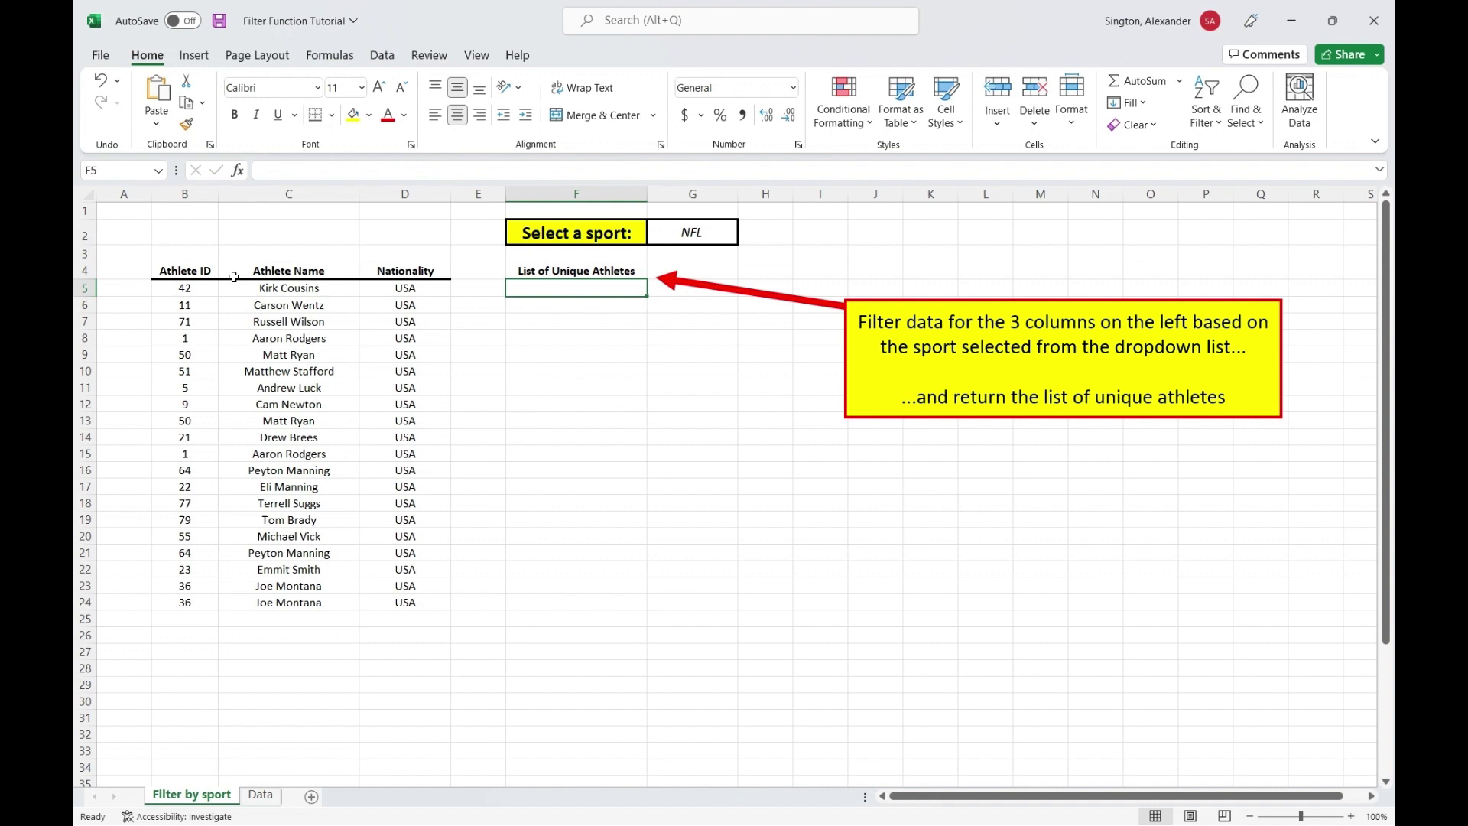
{"action": "left_click", "coordinate": [195, 288]}
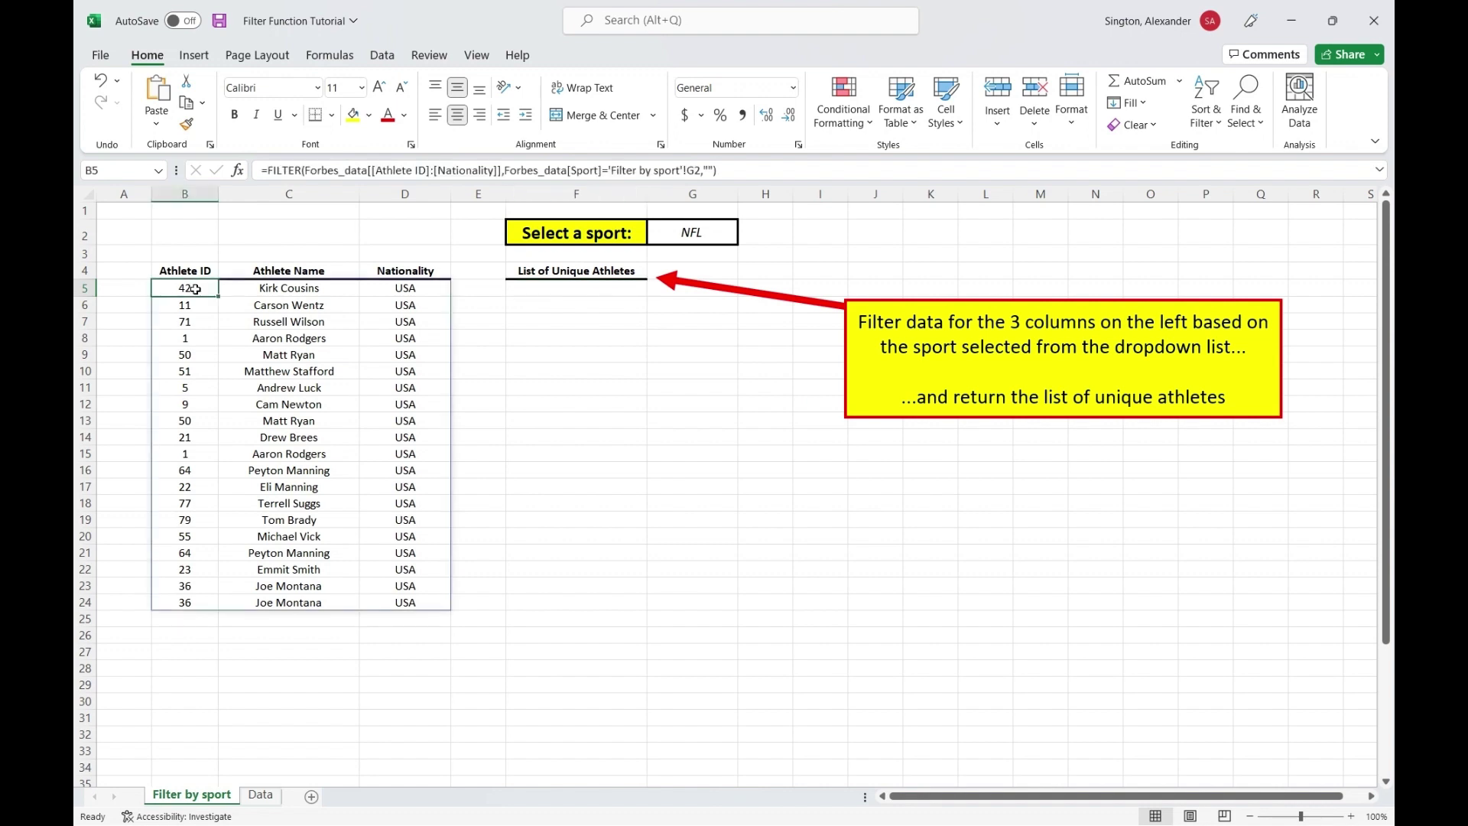
{"action": "left_click", "coordinate": [580, 293]}
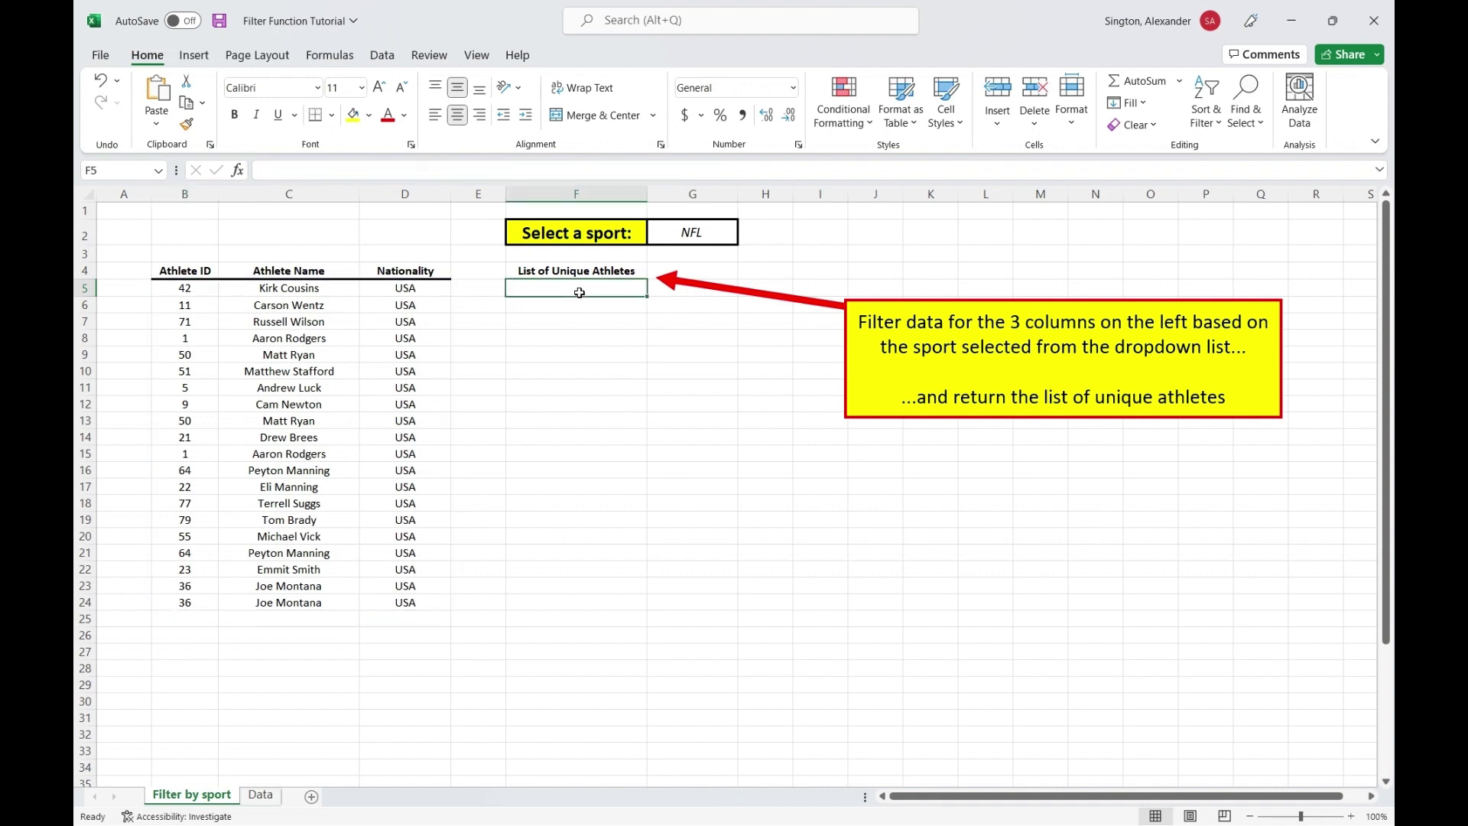
Enter =UNIQUE(CHOOSECOLS(B5#,2)) in F5 to list the 16 distinct NFL athlete names.
{"action": "type", "text": "=choosec"}
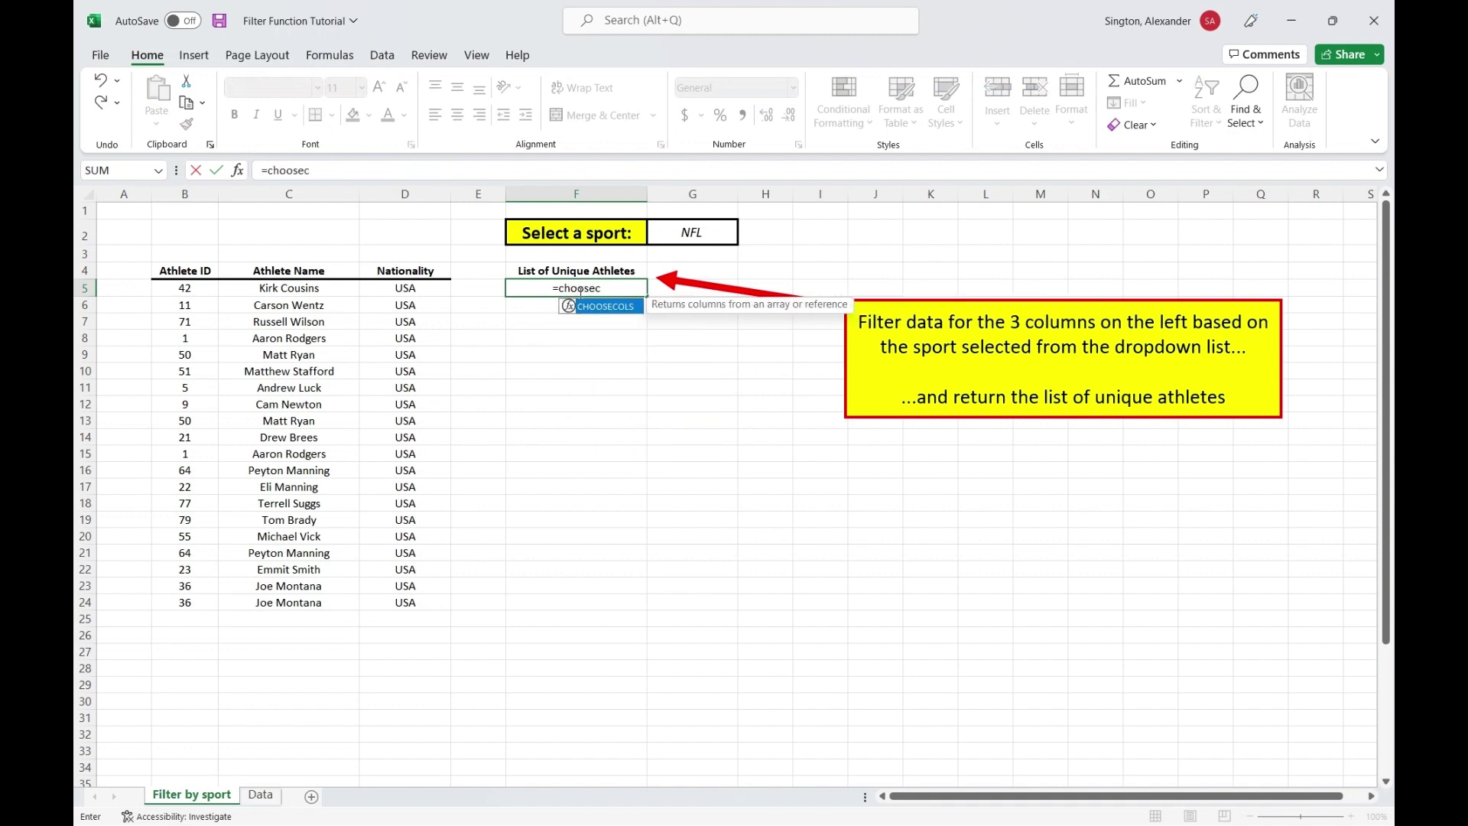
{"action": "key", "text": "Tab"}
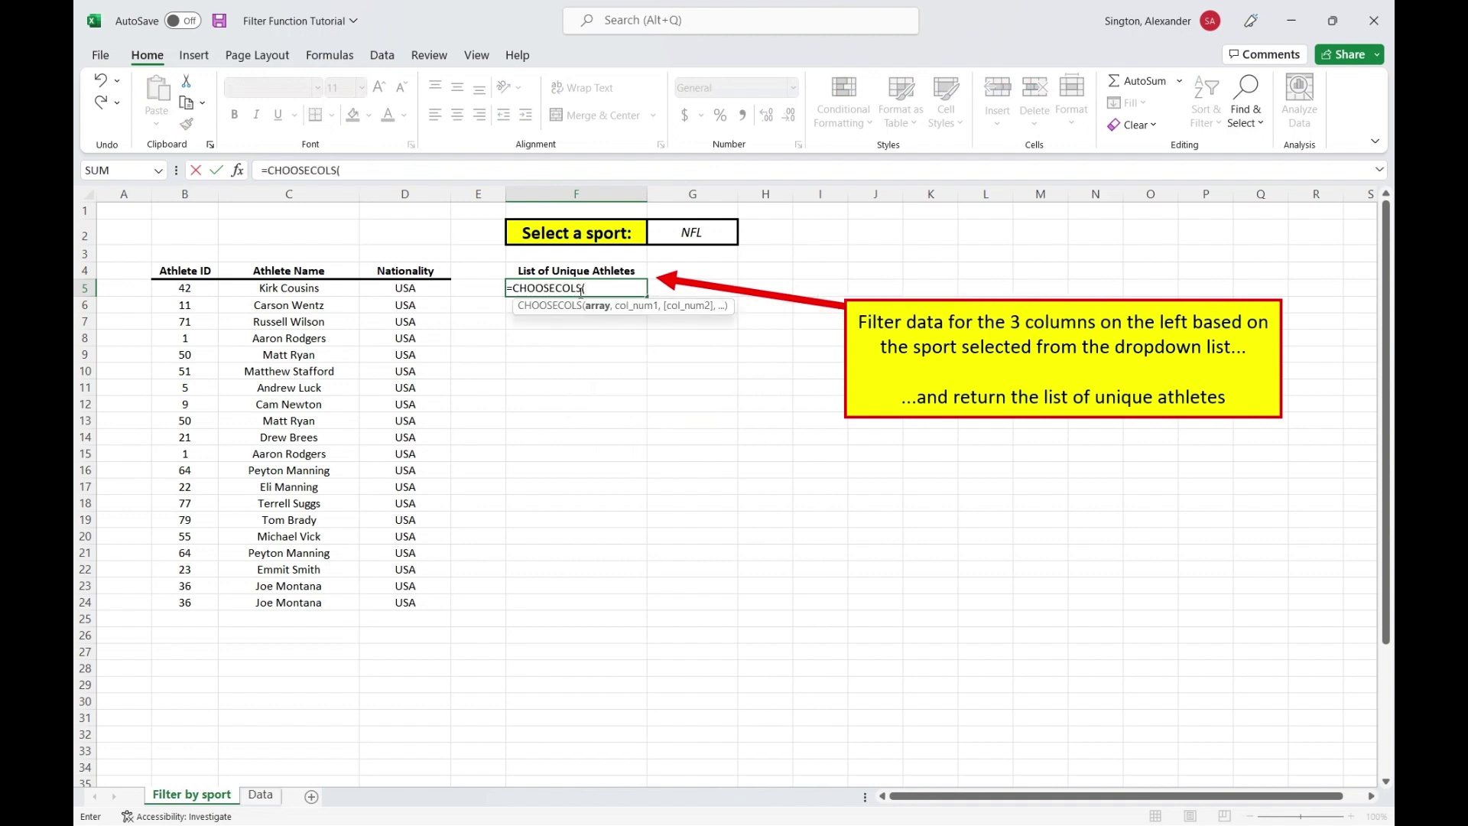
{"action": "left_click", "coordinate": [187, 290]}
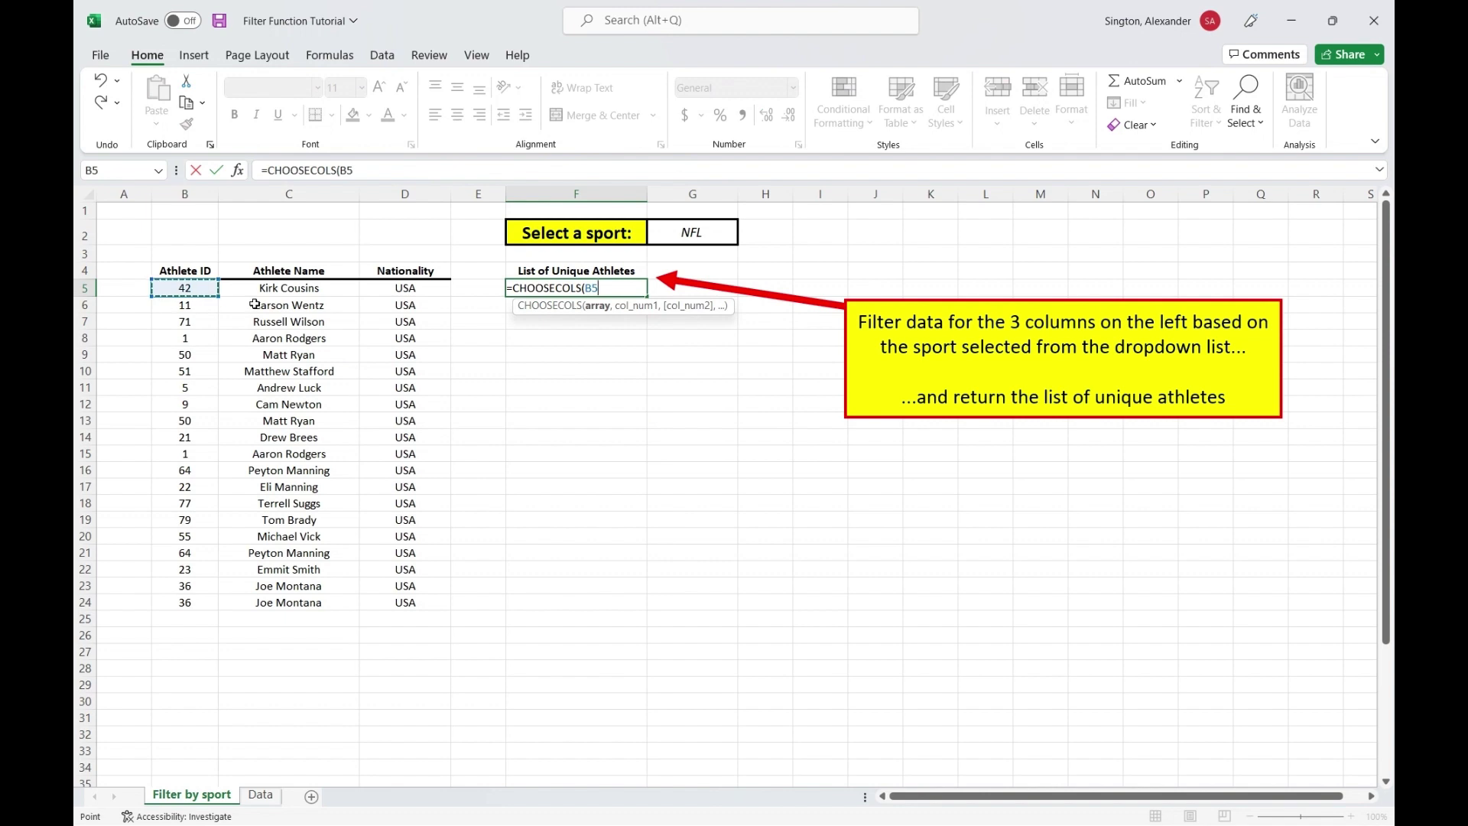
{"action": "type", "text": "#"}
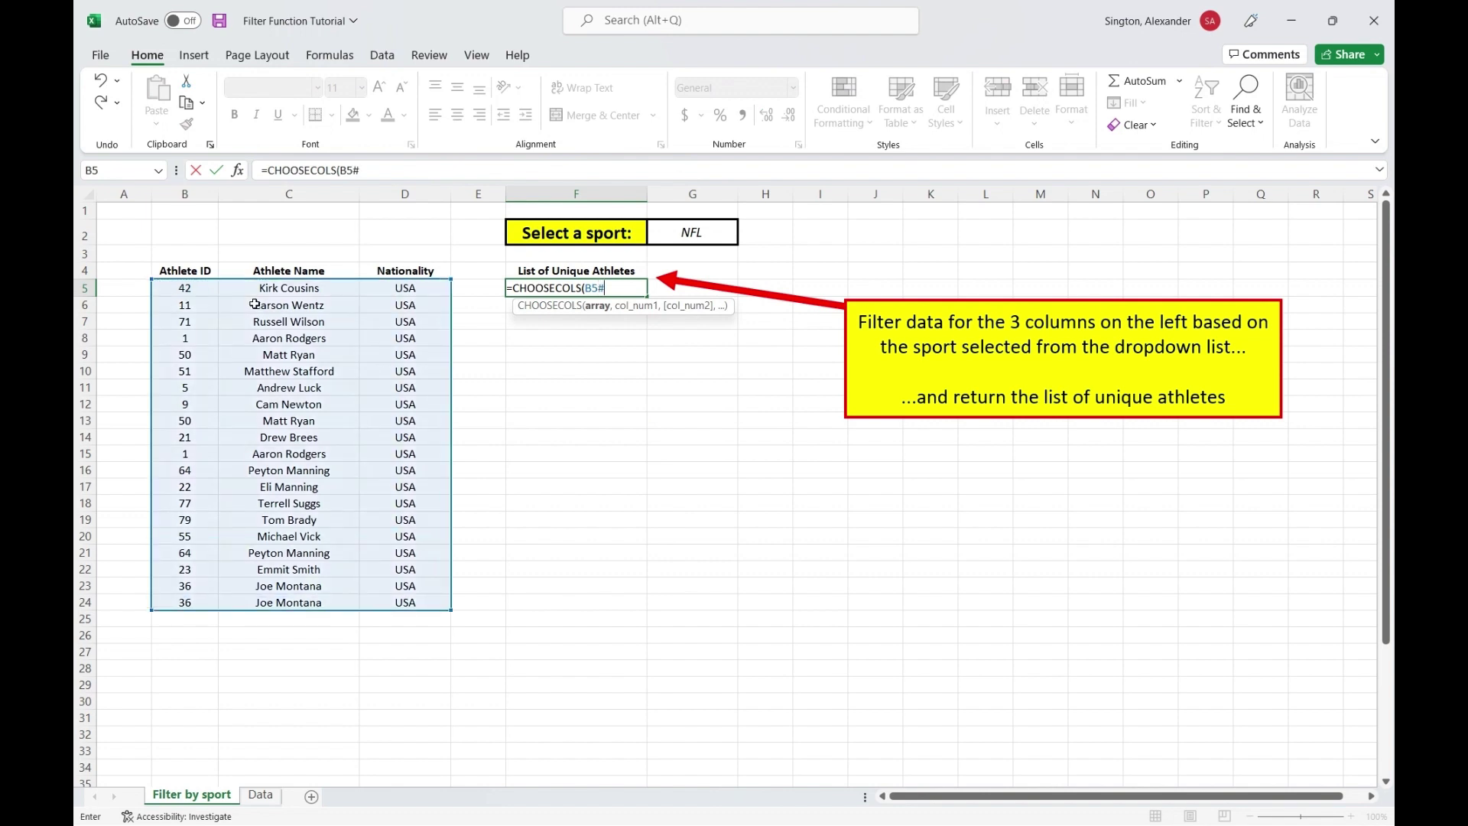
{"action": "type", "text": ","}
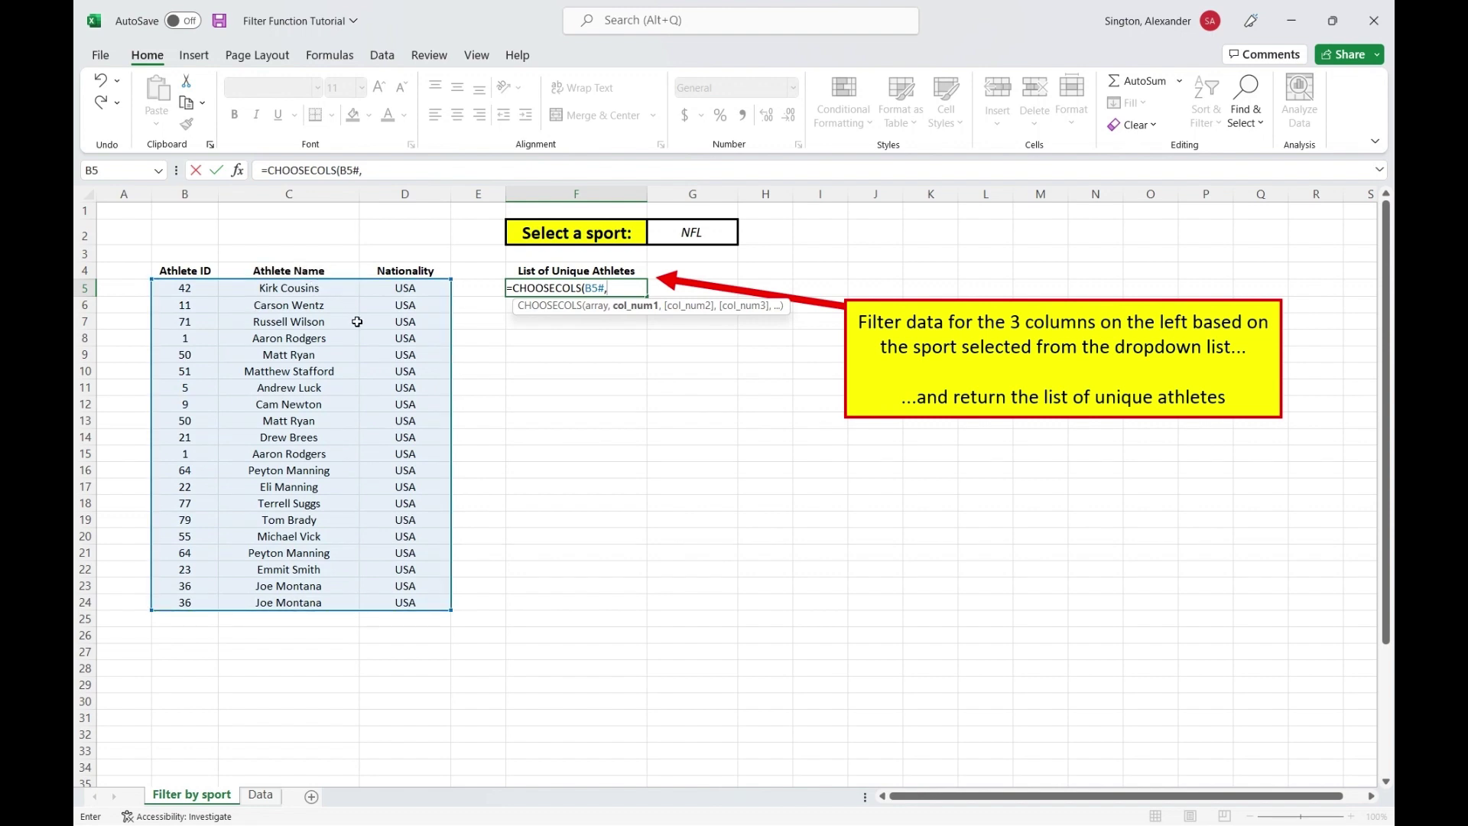
{"action": "type", "text": "2)"}
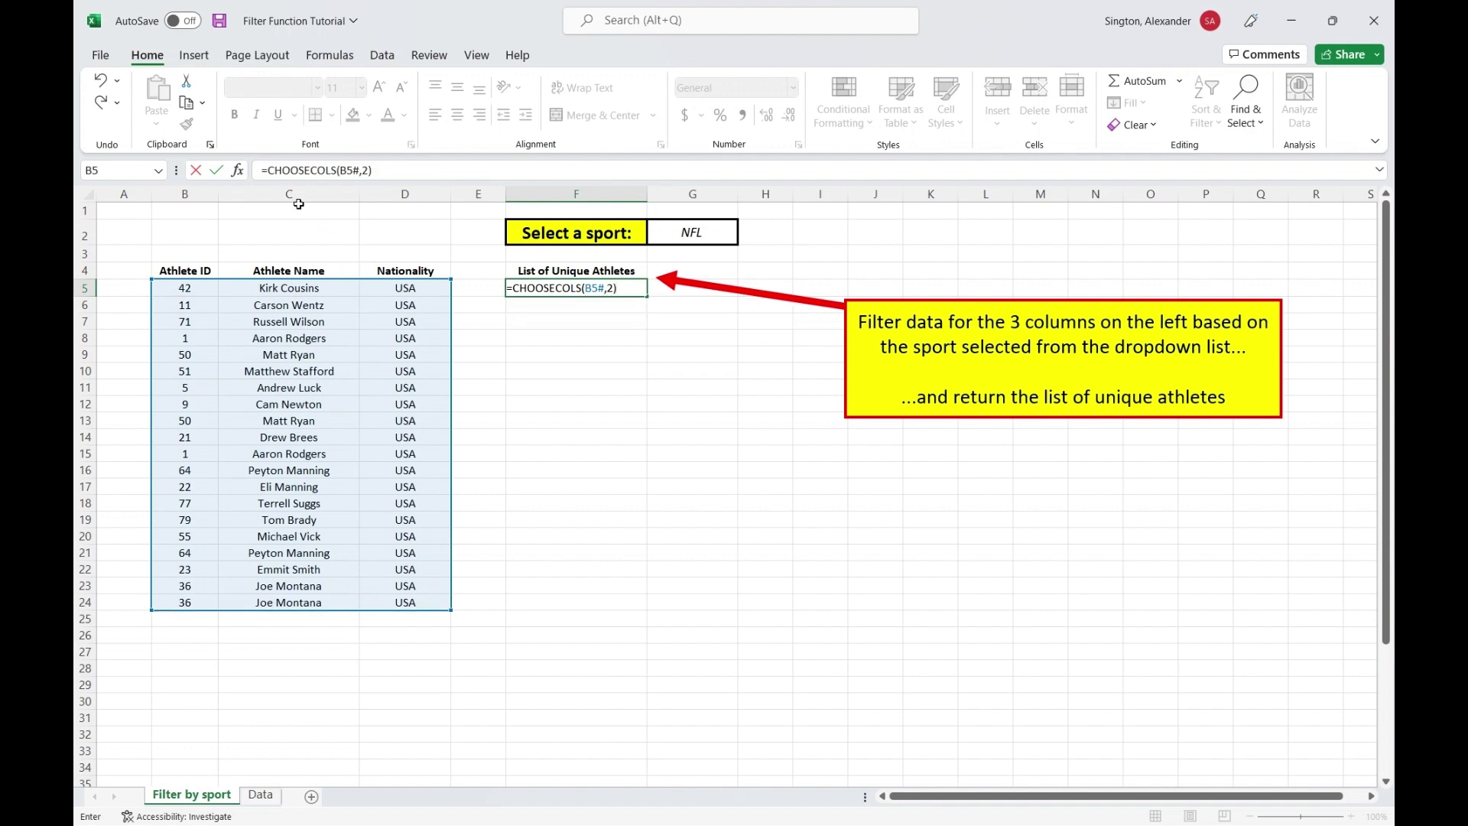
{"action": "left_click", "coordinate": [269, 173]}
{"action": "type", "text": "UNIQUE("}
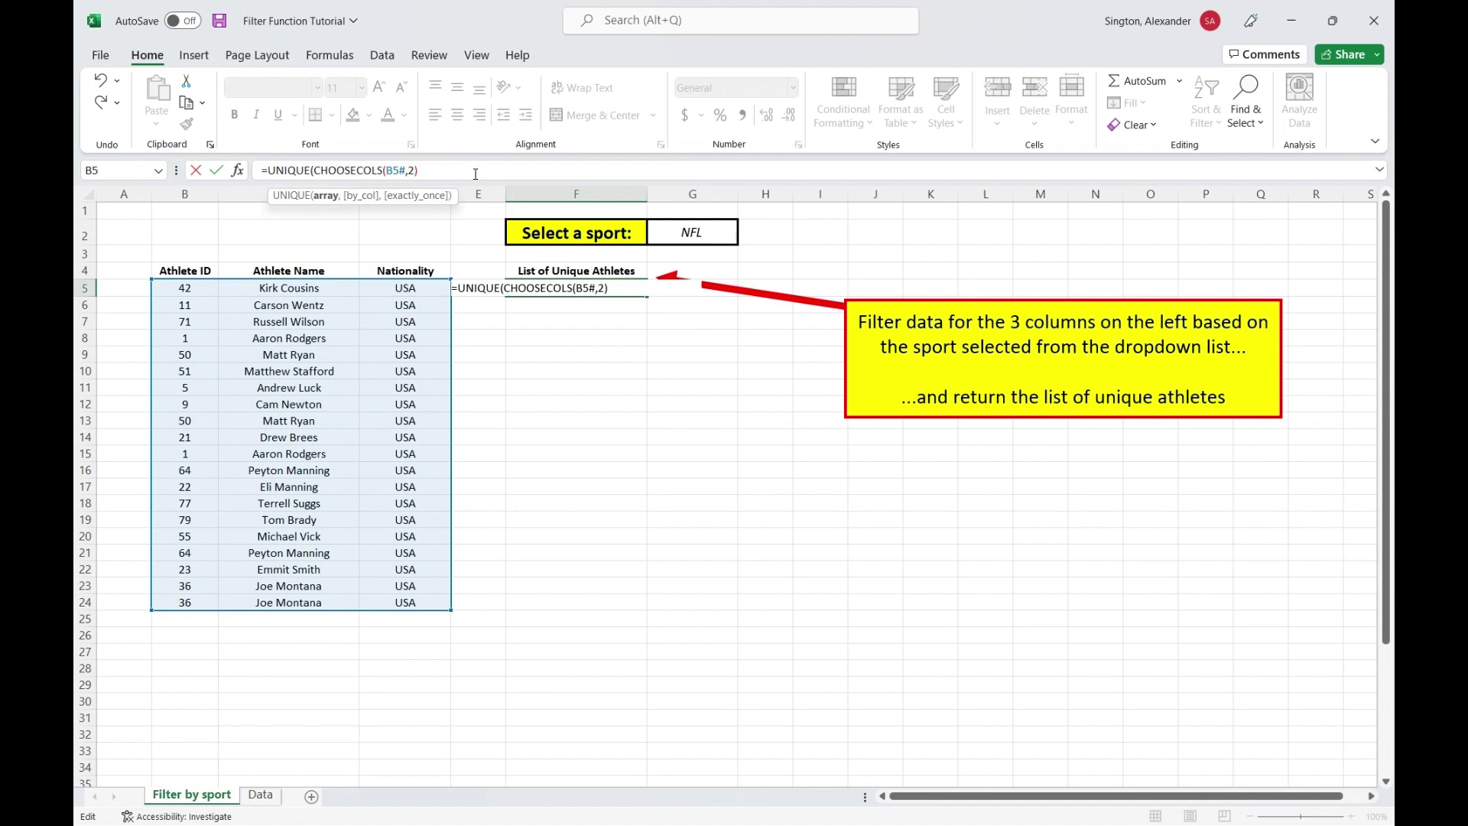
{"action": "left_click", "coordinate": [472, 173]}
{"action": "type", "text": ")"}
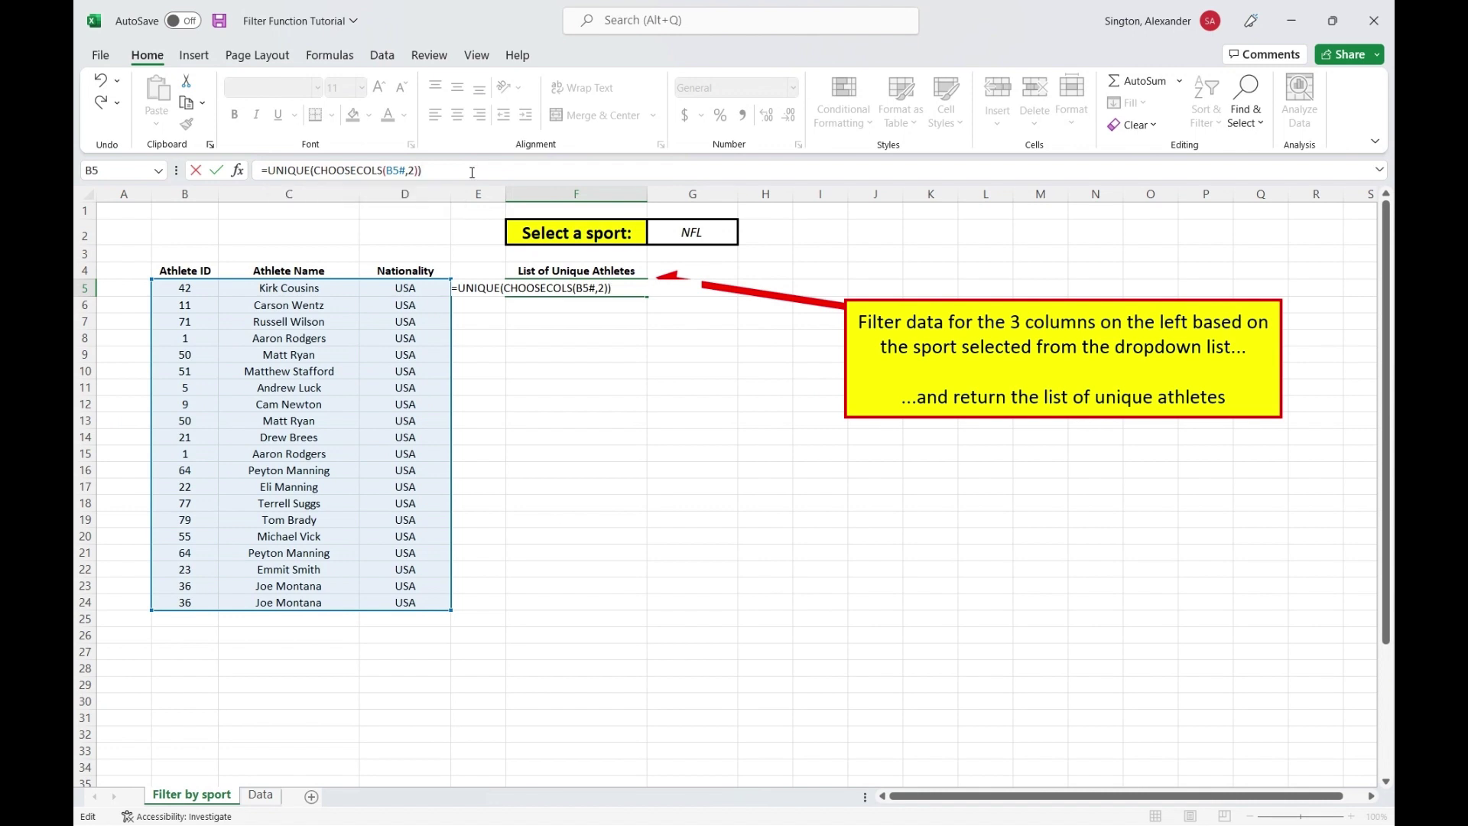
{"action": "key", "text": "ctrl+Return"}
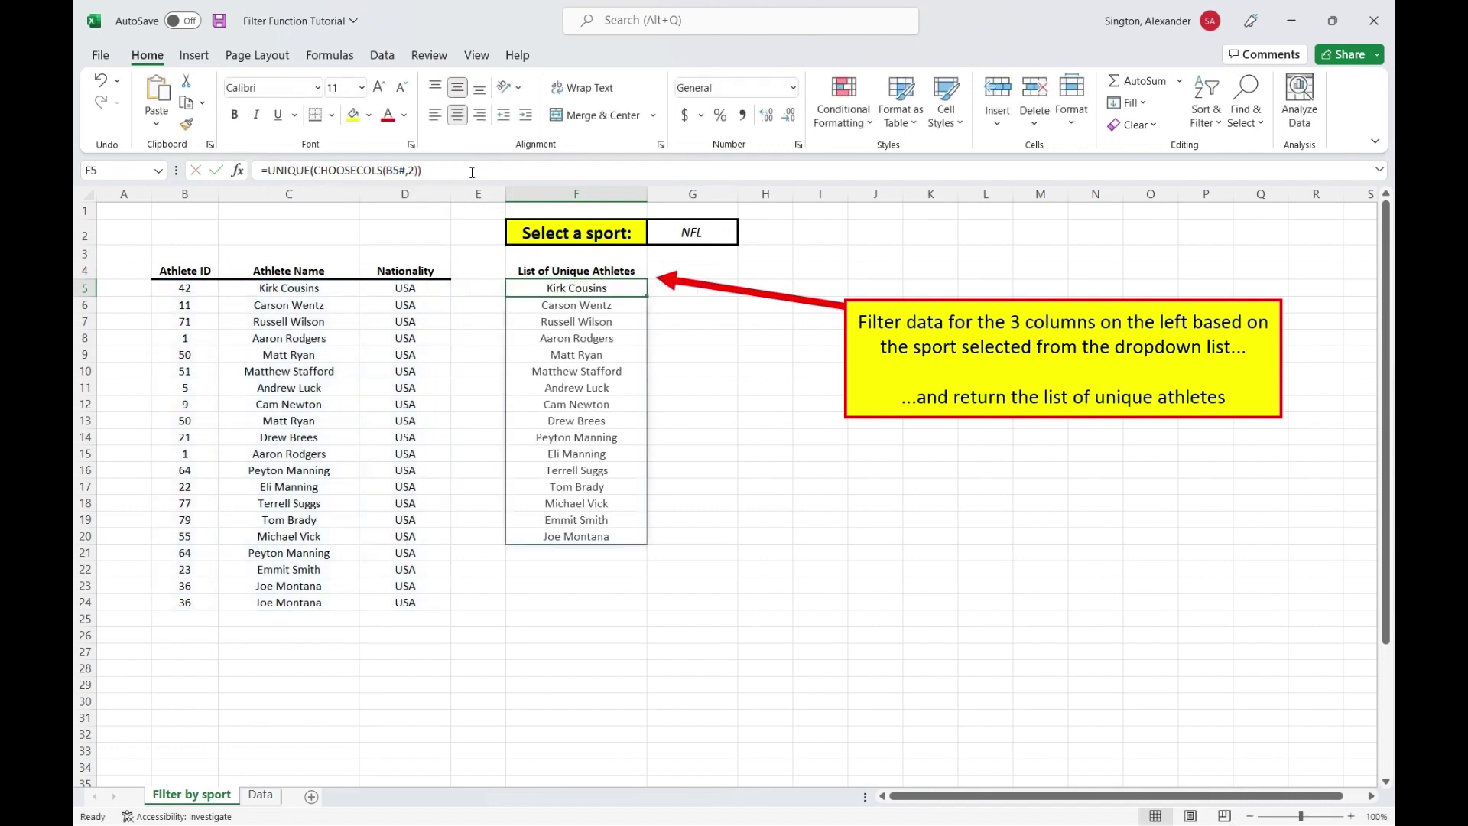
Switch the G2 sport to Soccer and check F5's formula against the updated results.
{"action": "left_click", "coordinate": [715, 237]}
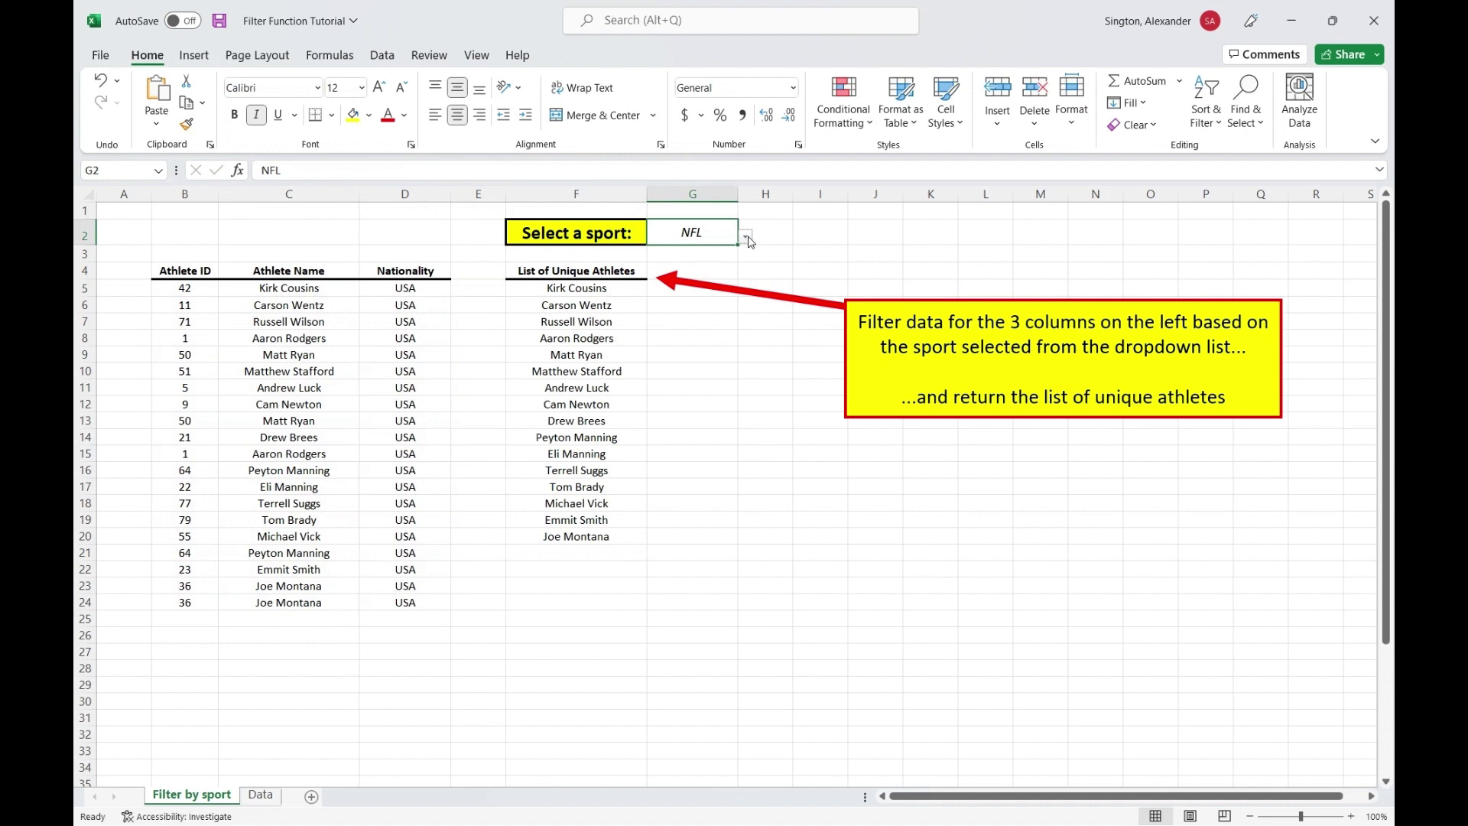
{"action": "left_click", "coordinate": [747, 239]}
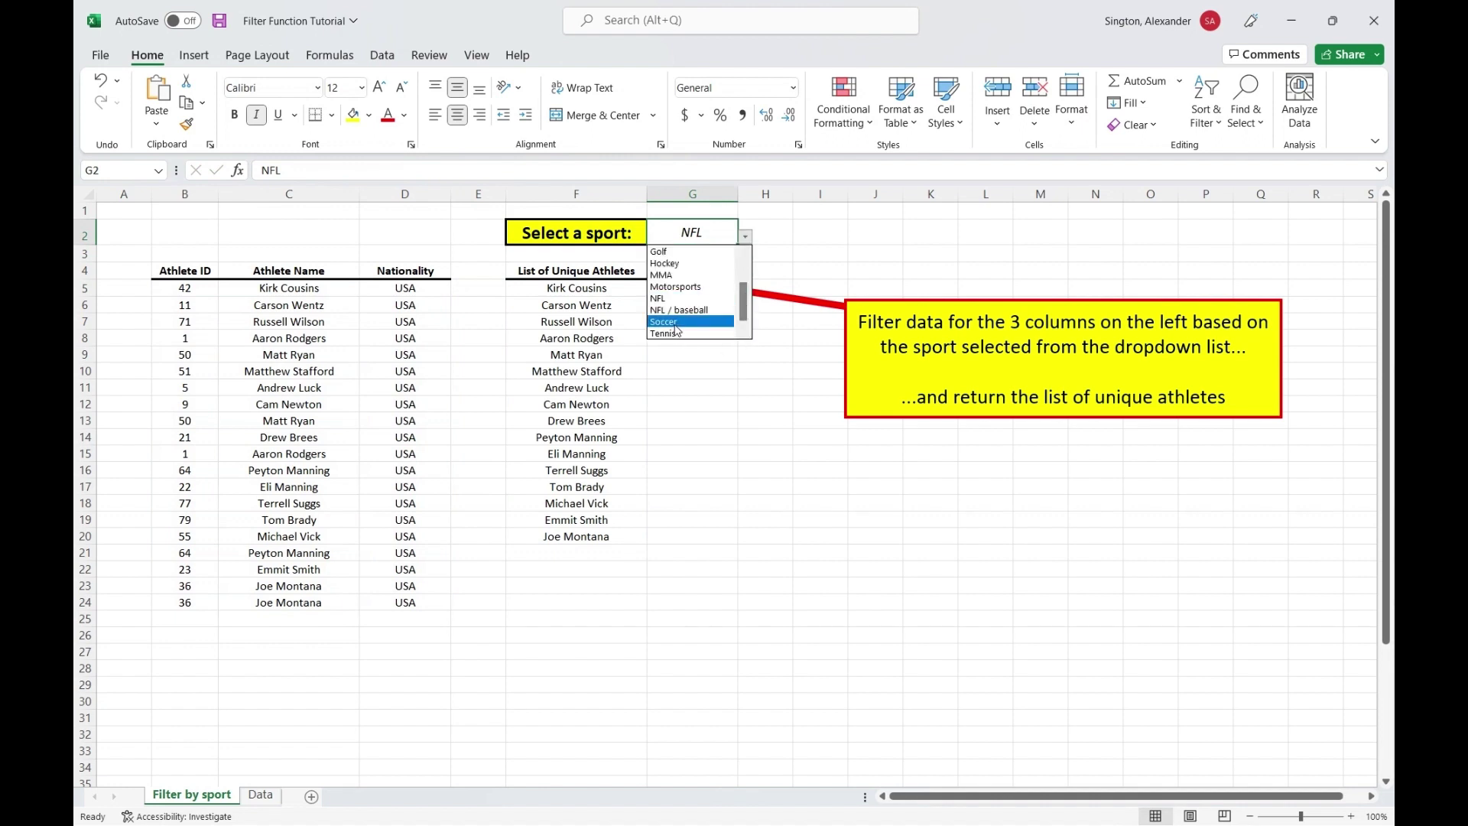
{"action": "left_click", "coordinate": [676, 329]}
{"action": "left_click", "coordinate": [570, 289]}
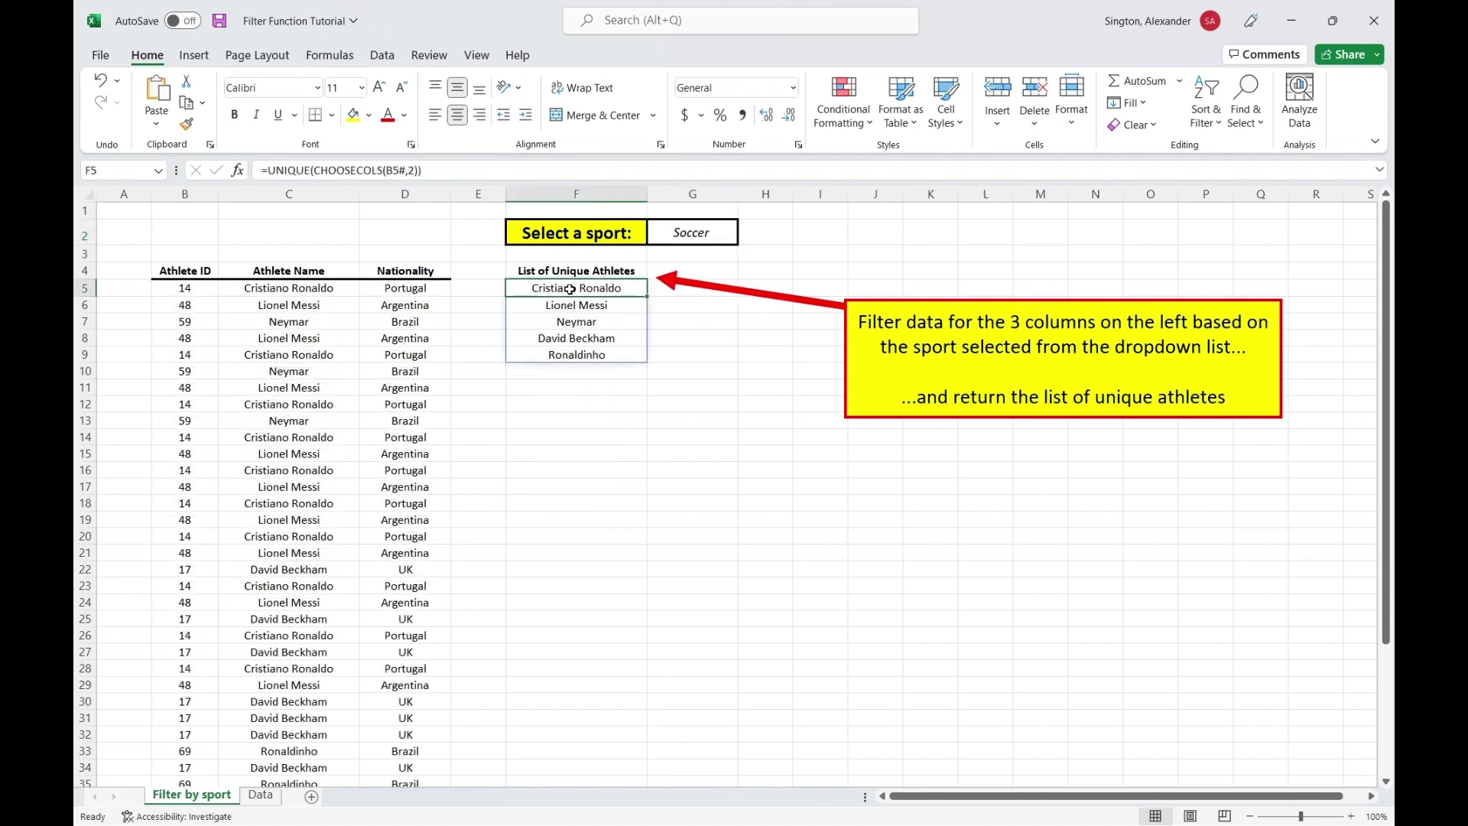
{"action": "key", "text": "F2"}
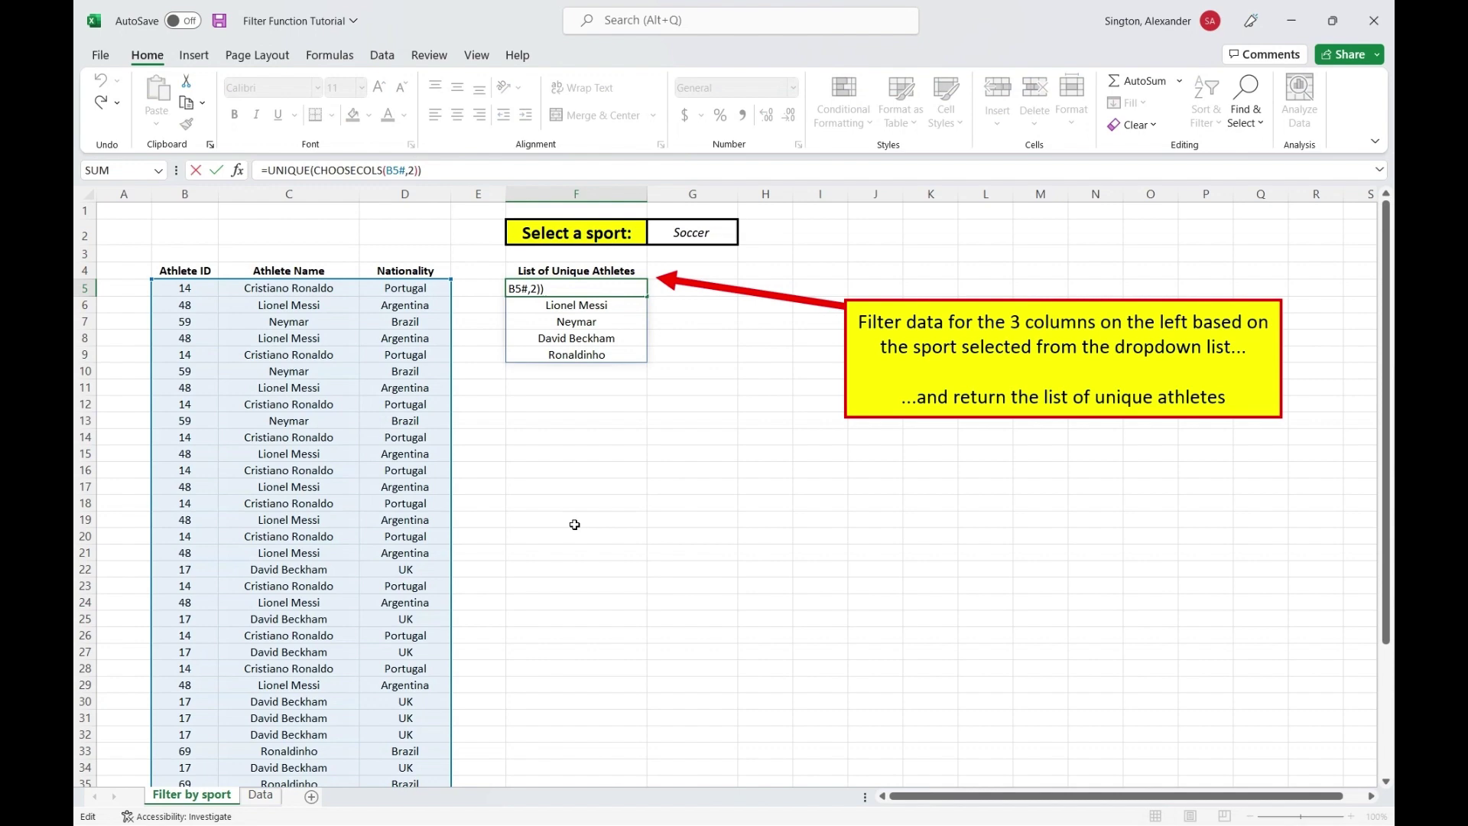
{"action": "scroll", "coordinate": [575, 525], "scroll_direction": "down", "scroll_amount": 3}
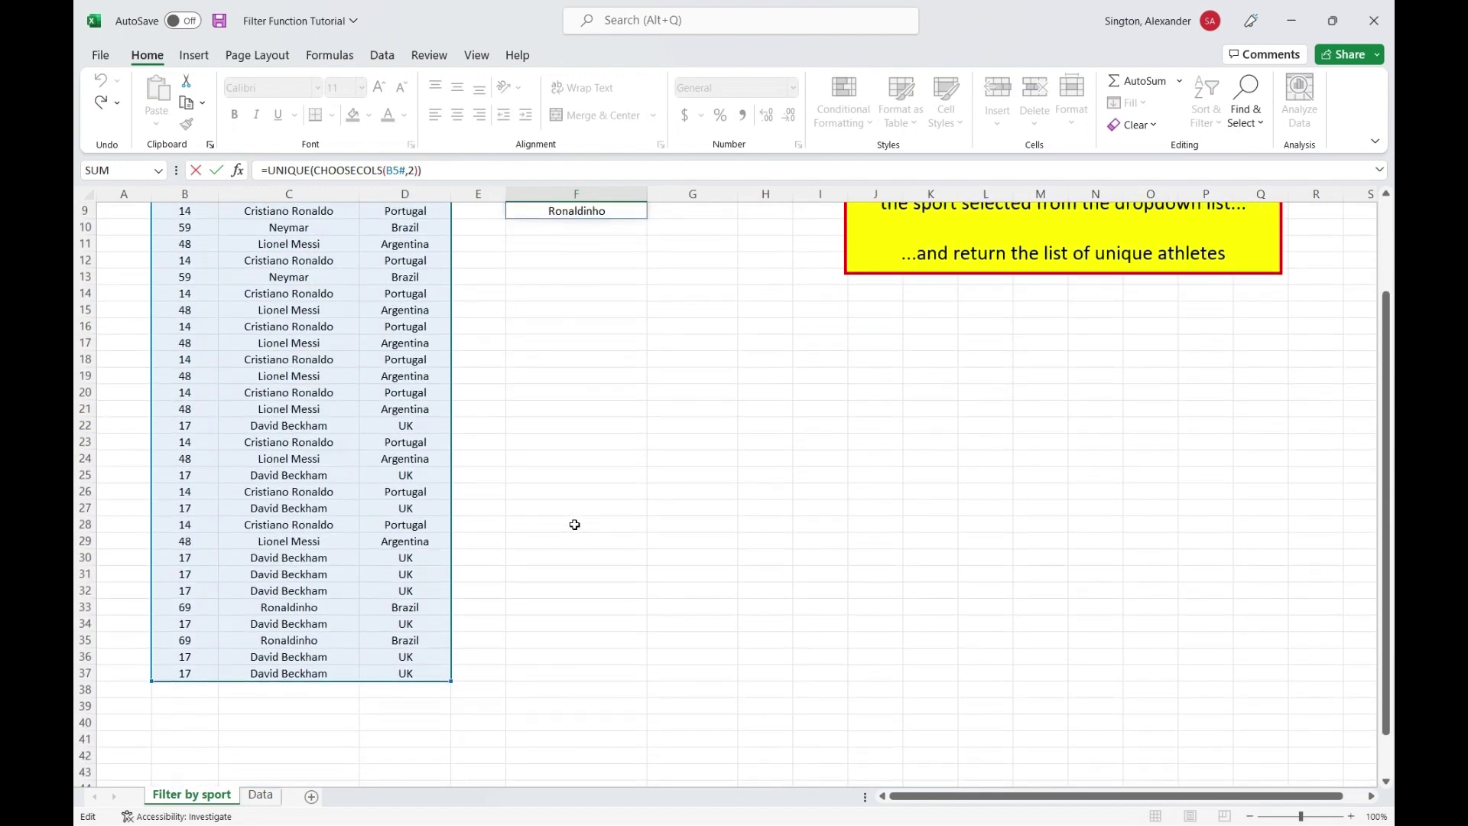
{"action": "scroll", "coordinate": [575, 524], "scroll_direction": "up", "scroll_amount": 3}
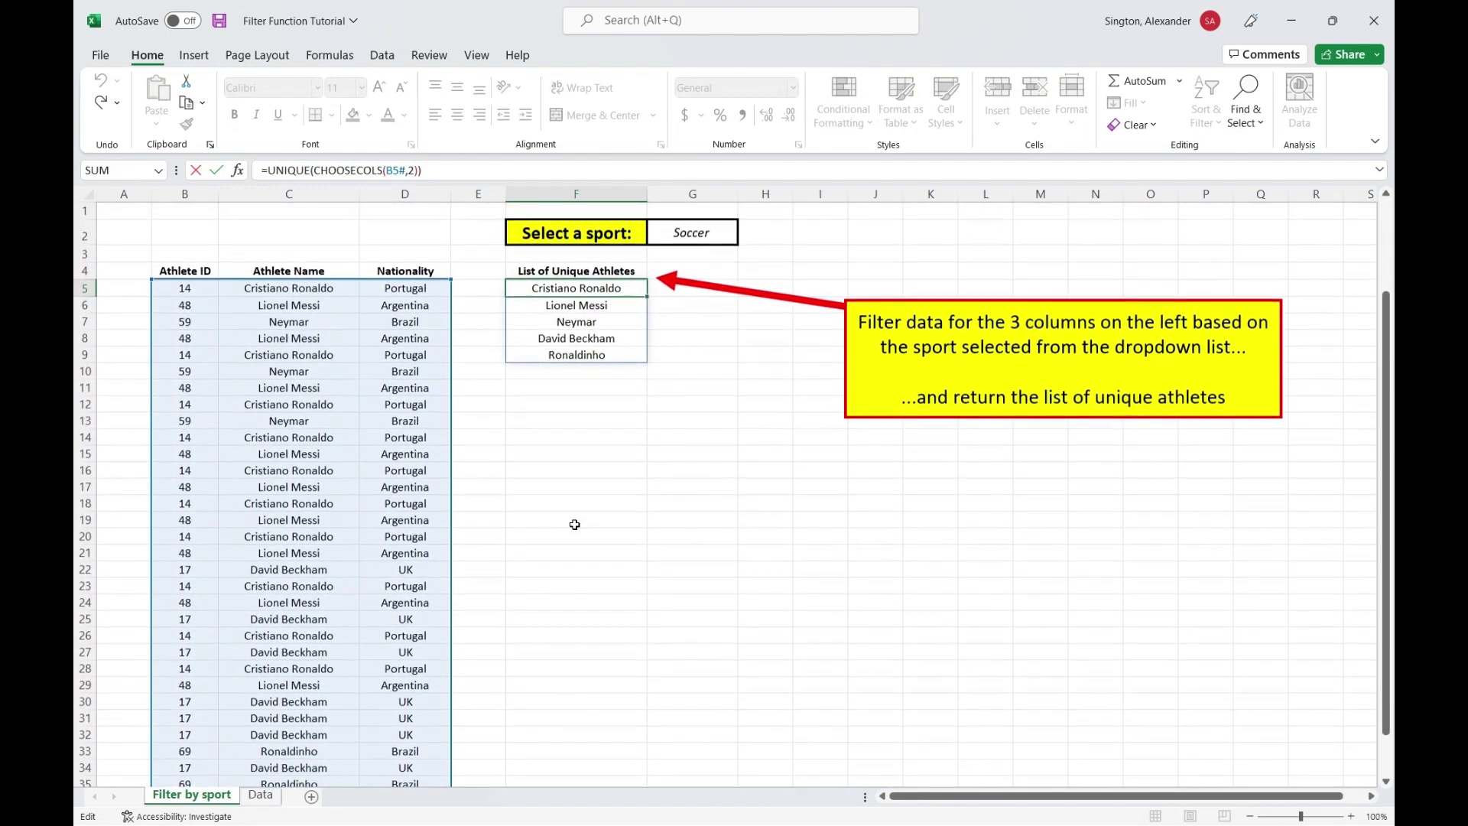
{"action": "key", "text": "Escape"}
Switch the sport to Hockey and check that F5 references the hockey results.
{"action": "left_click", "coordinate": [718, 230]}
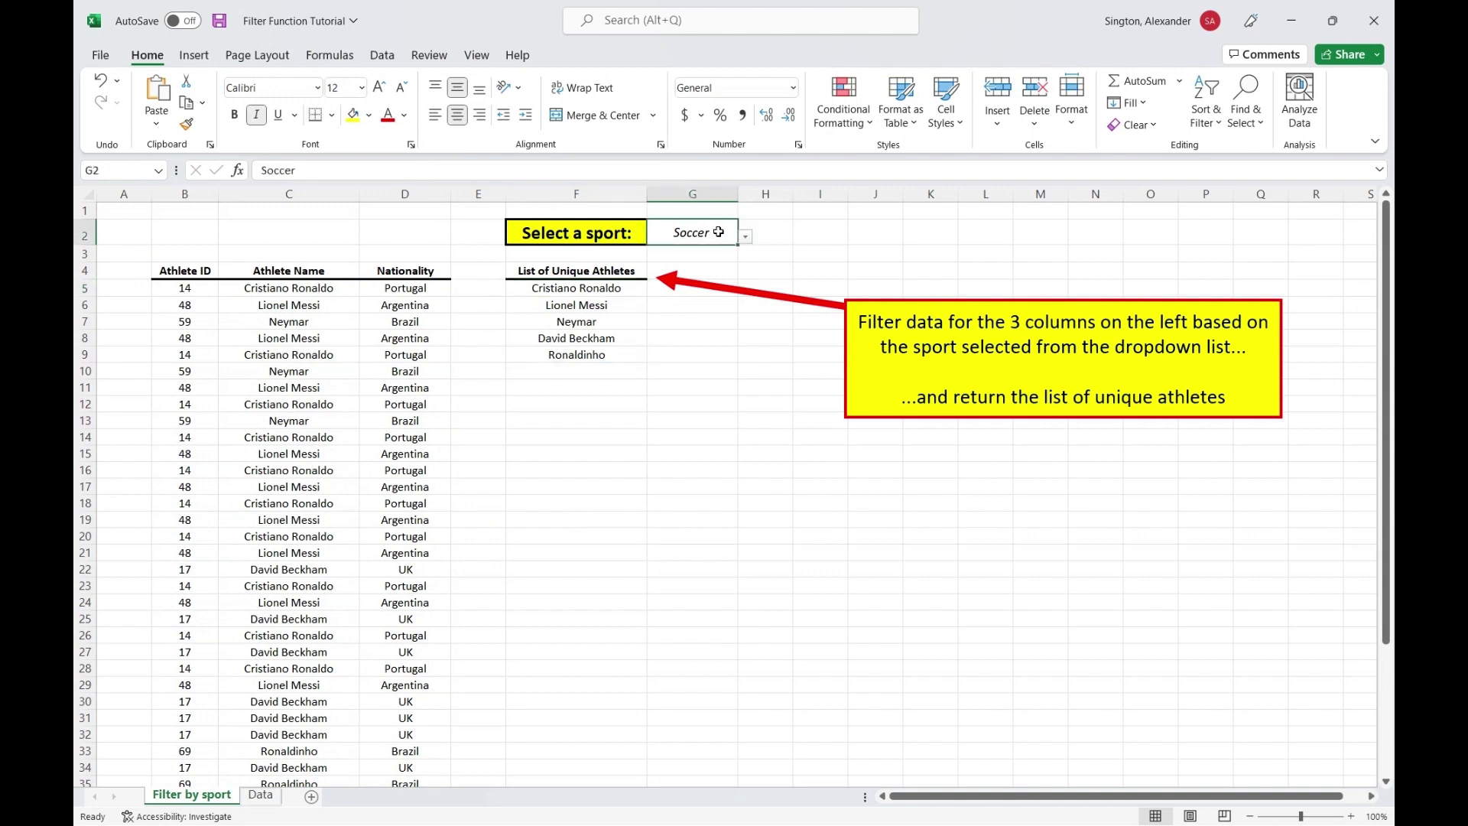
{"action": "left_click", "coordinate": [747, 242]}
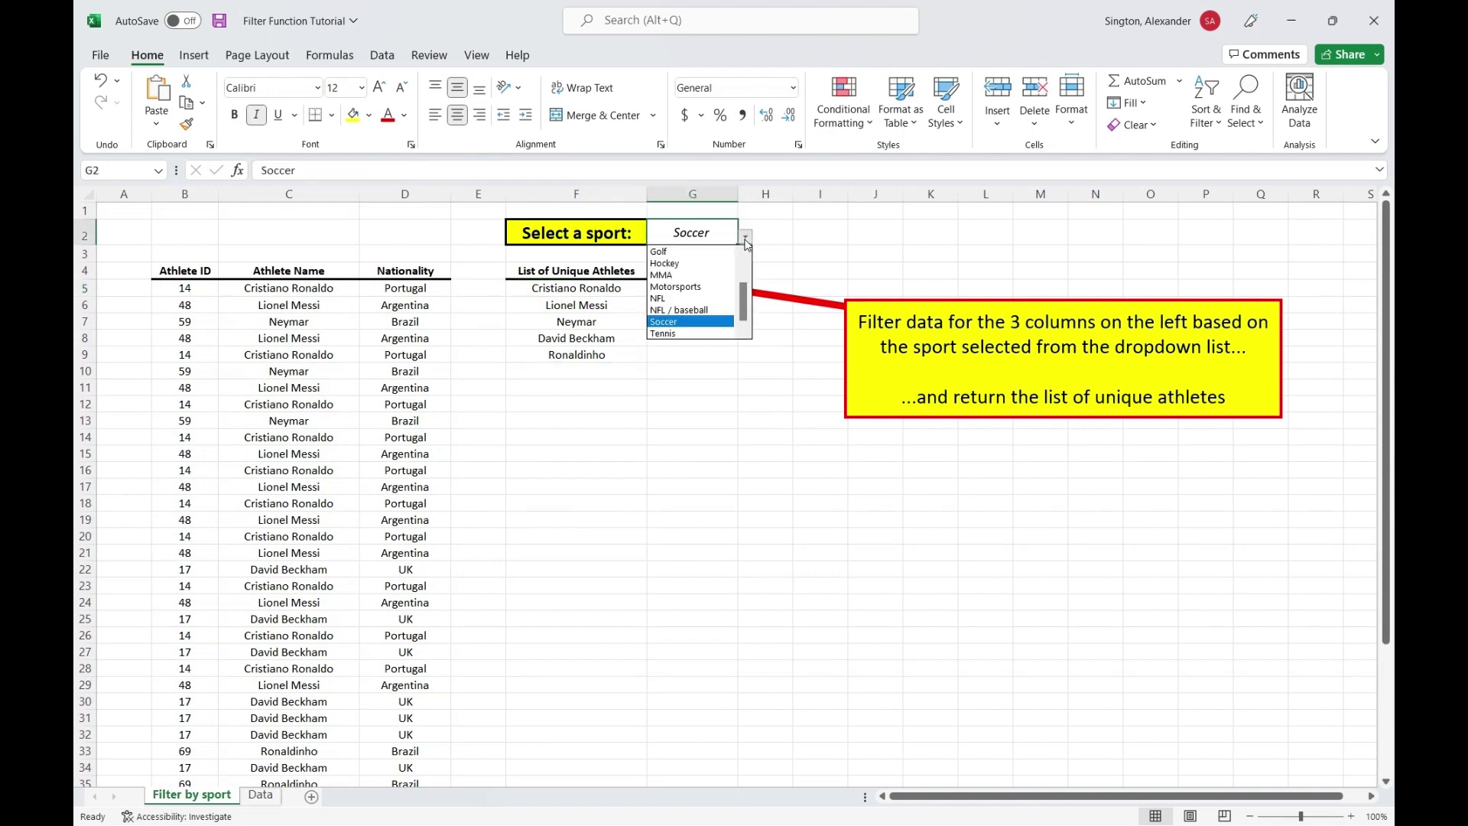
{"action": "left_click", "coordinate": [687, 264]}
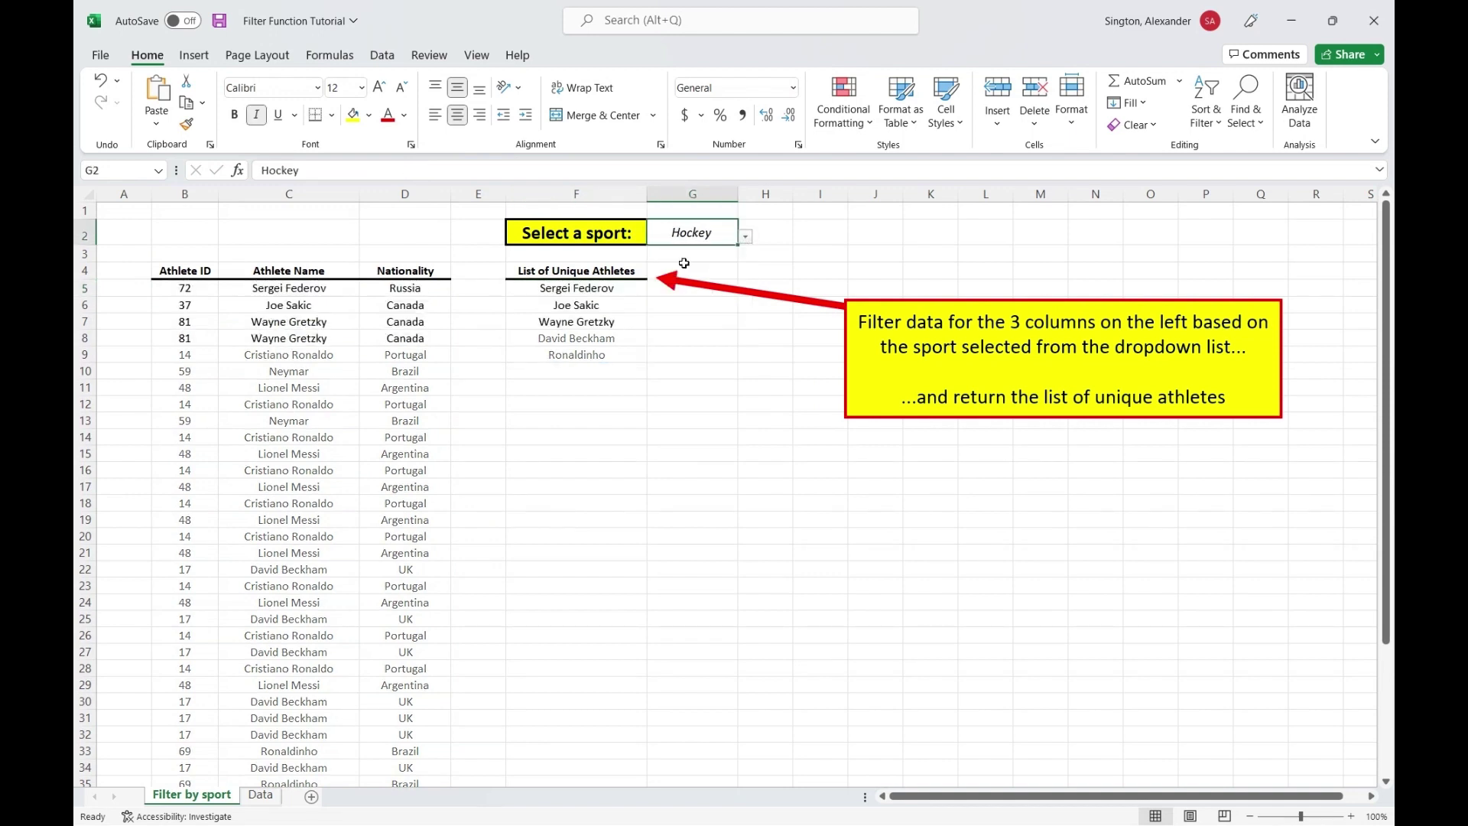
{"action": "left_click", "coordinate": [593, 288]}
{"action": "left_click", "coordinate": [485, 167]}
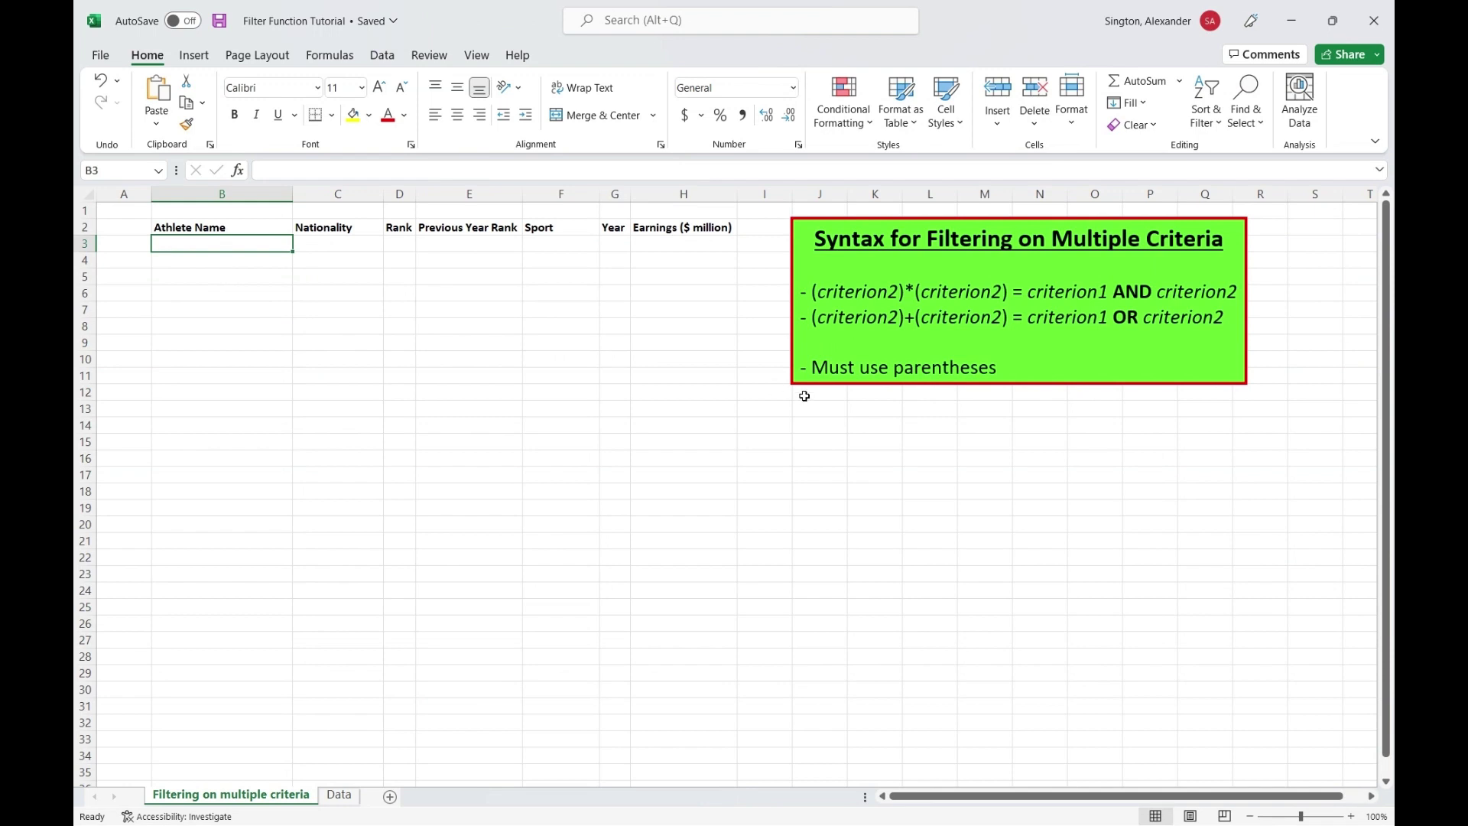
Highlight the * (AND) and + (OR) operators in the criteria syntax note.
{"action": "left_click_drag", "start_coordinate": [905, 291], "coordinate": [914, 298]}
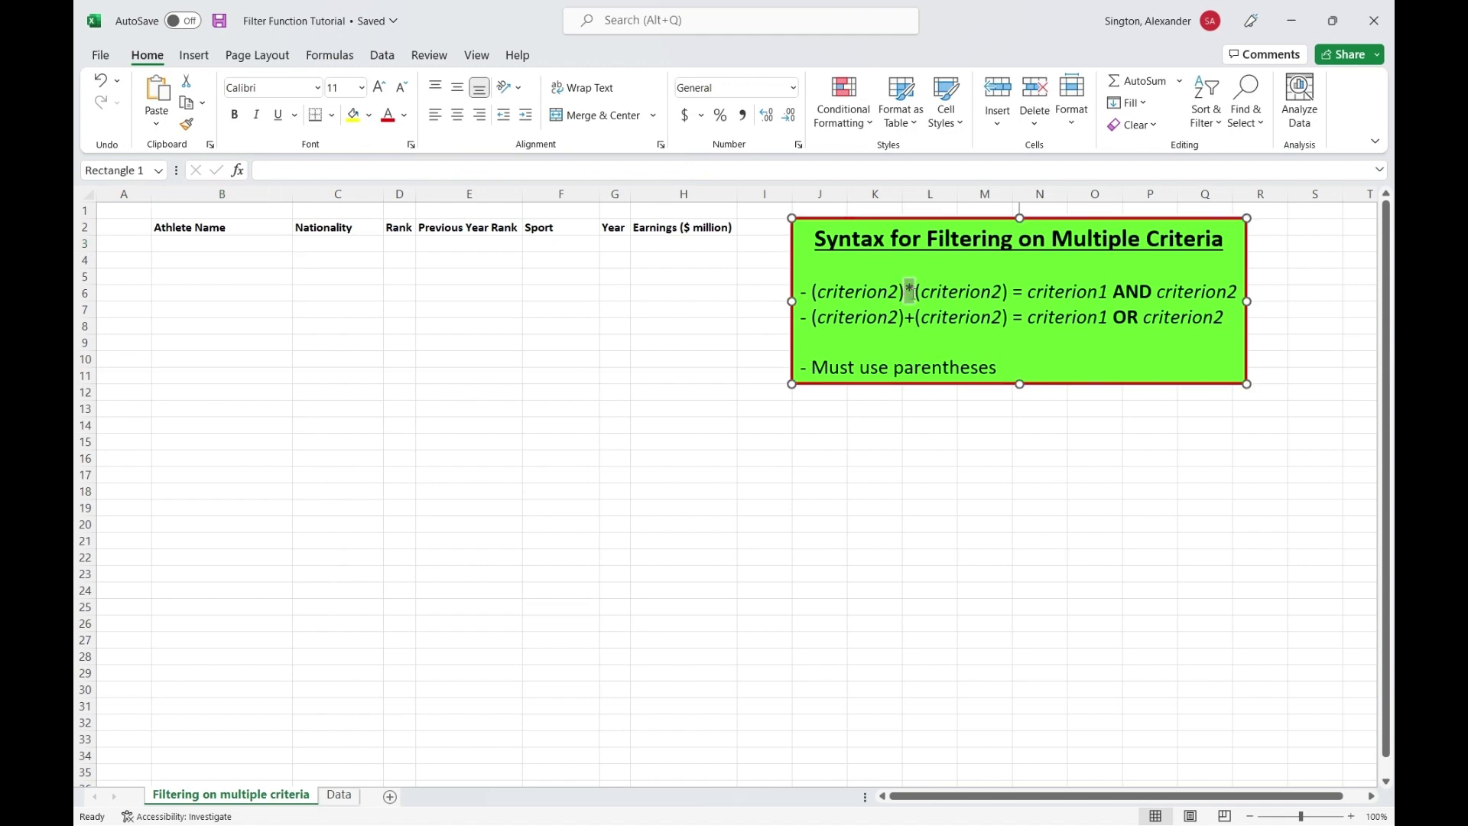
{"action": "left_click", "coordinate": [906, 317]}
{"action": "left_click_drag", "start_coordinate": [908, 317], "coordinate": [917, 320]}
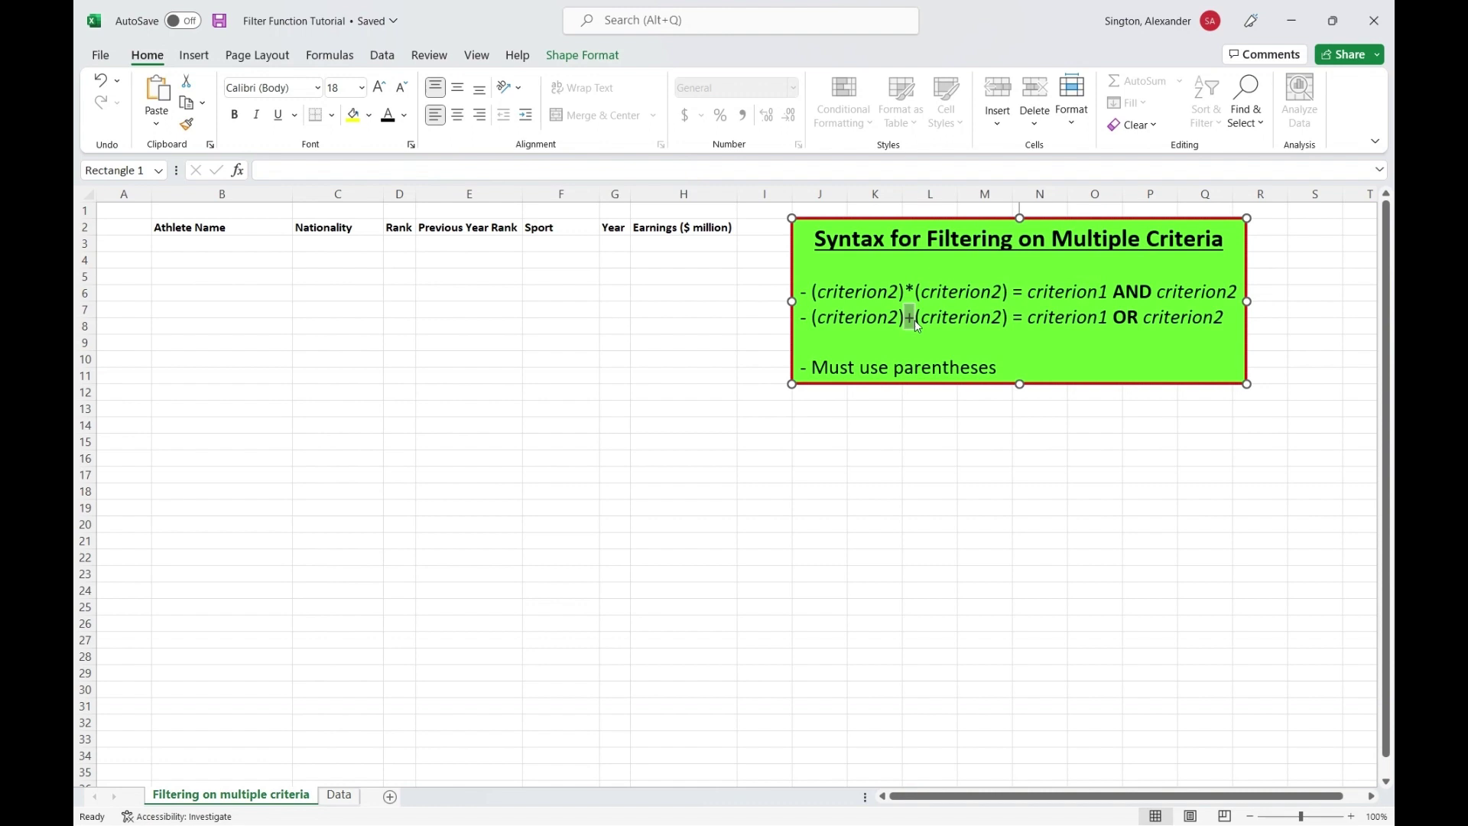
{"action": "left_click", "coordinate": [918, 444]}
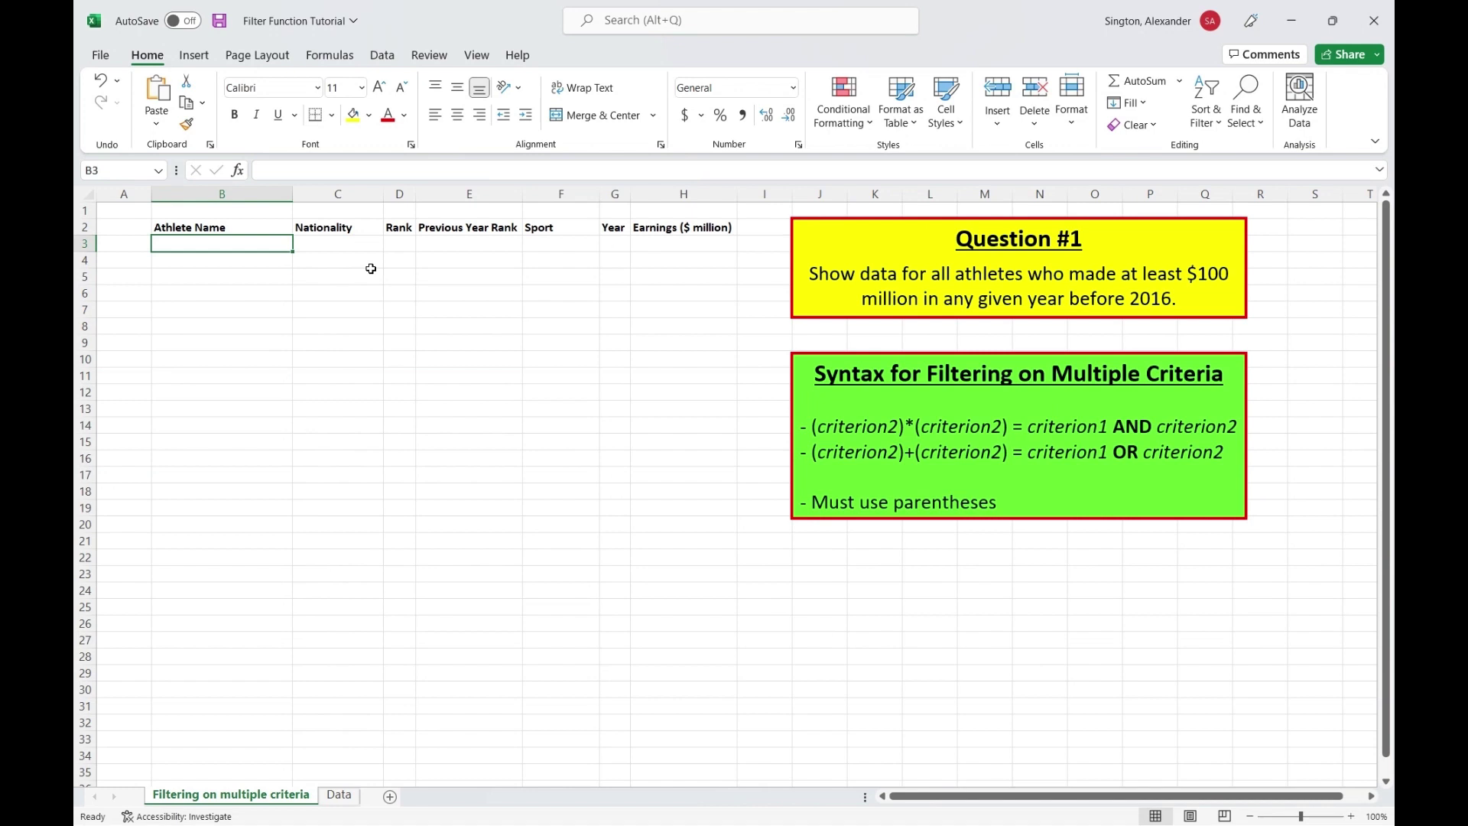
In B3, start a FILTER over the Data table's Athlete Name to Earnings columns with blank fallback.
{"action": "type", "text": "=filt"}
{"action": "key", "text": "Tab"}
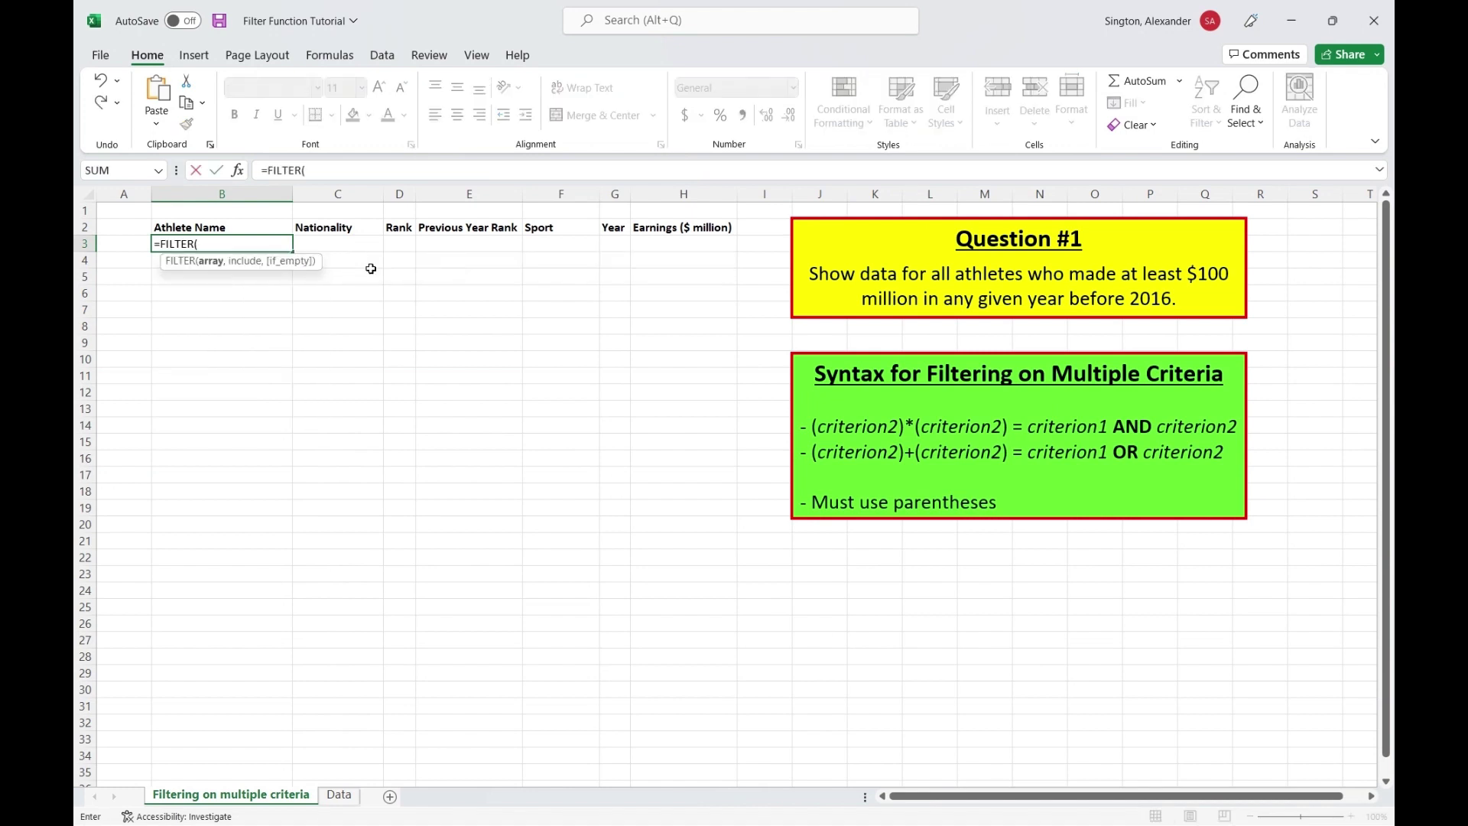
{"action": "key", "text": "ctrl+Page_Down"}
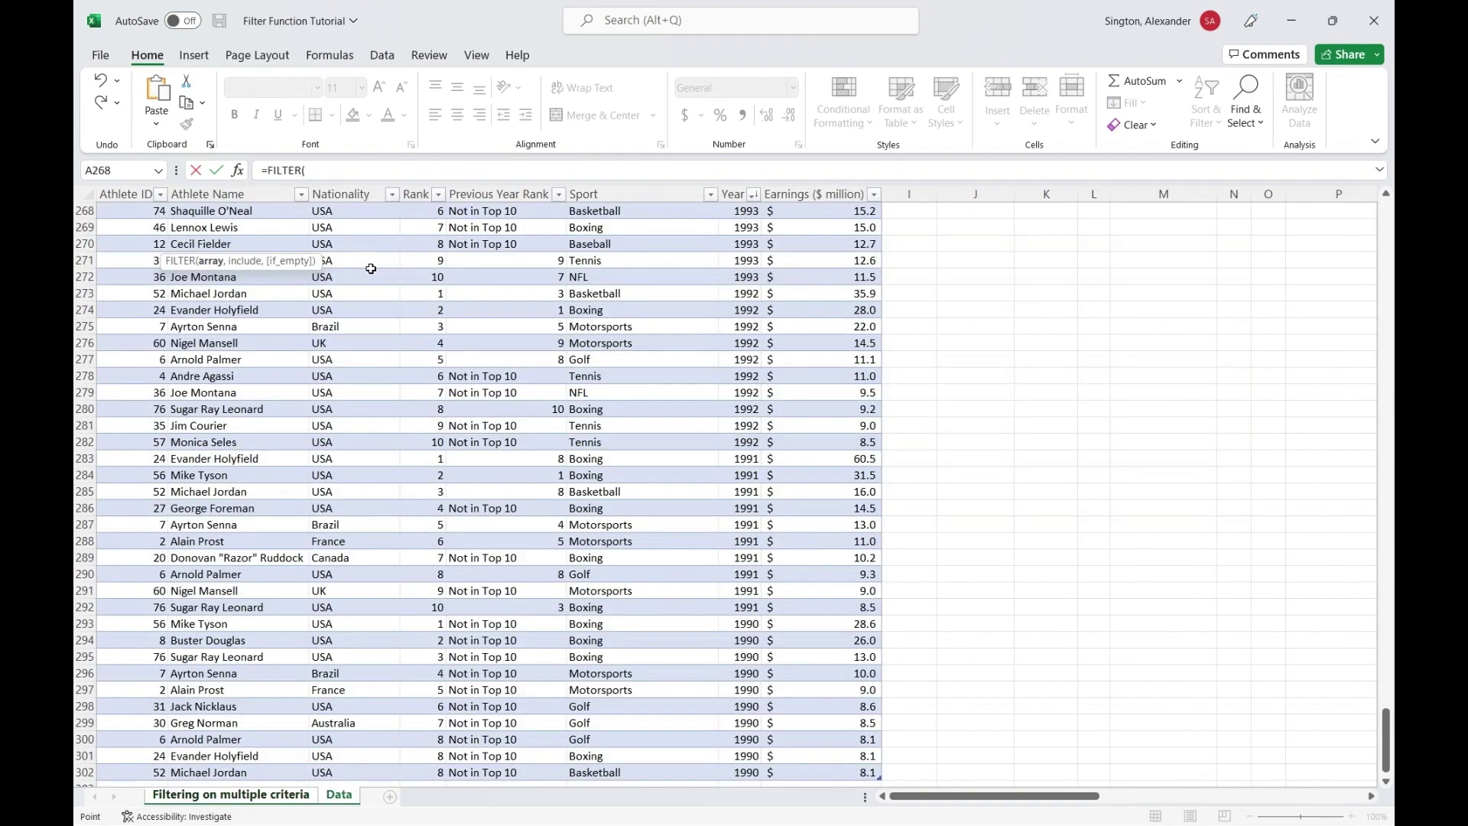
{"action": "left_click", "coordinate": [202, 313]}
{"action": "key", "text": "ctrl+Up"}
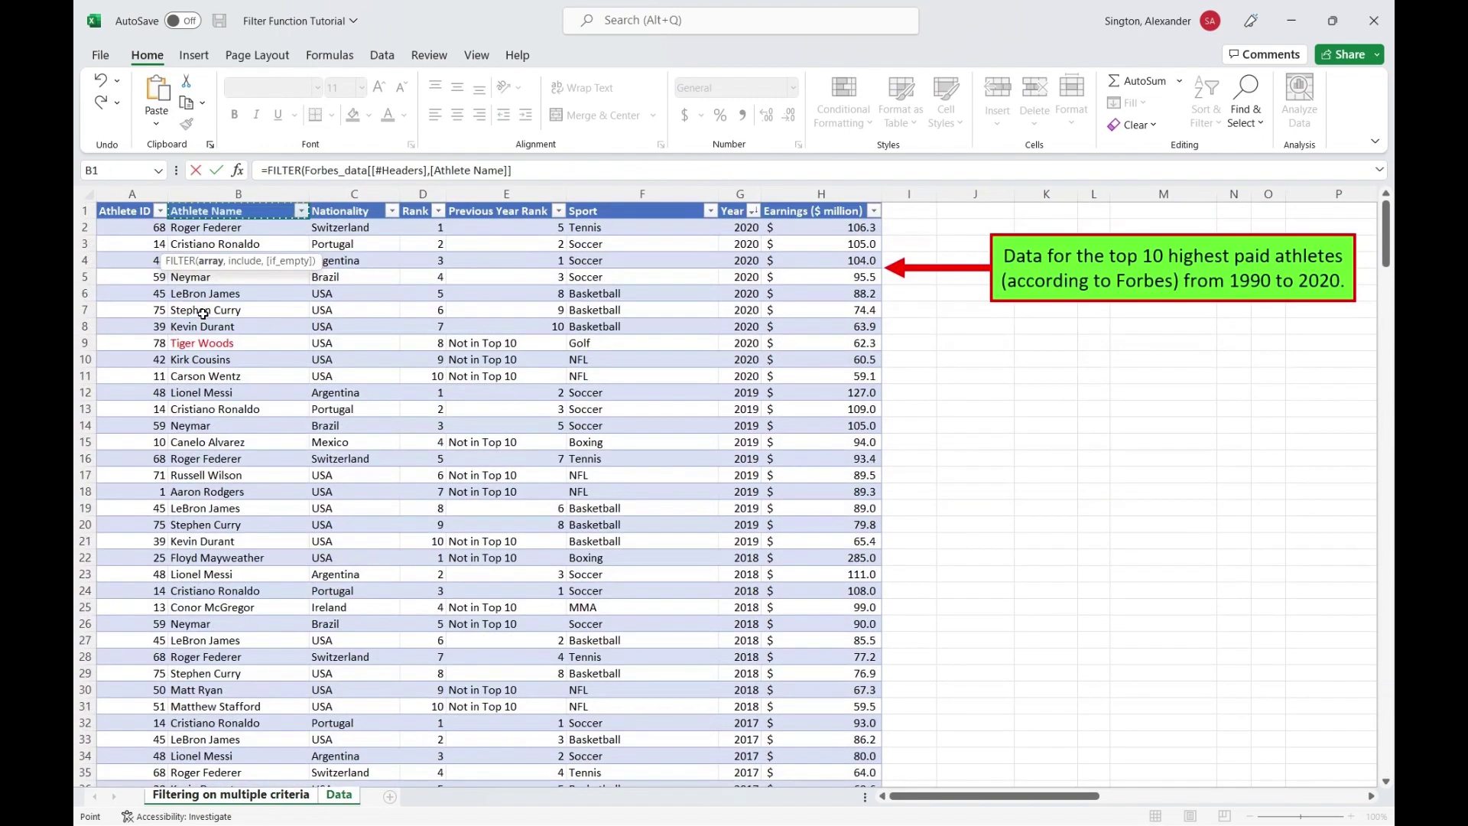
{"action": "key", "text": "Down"}
{"action": "key", "text": "ctrl+shift+Right"}
{"action": "key", "text": "ctrl+shift+Down"}
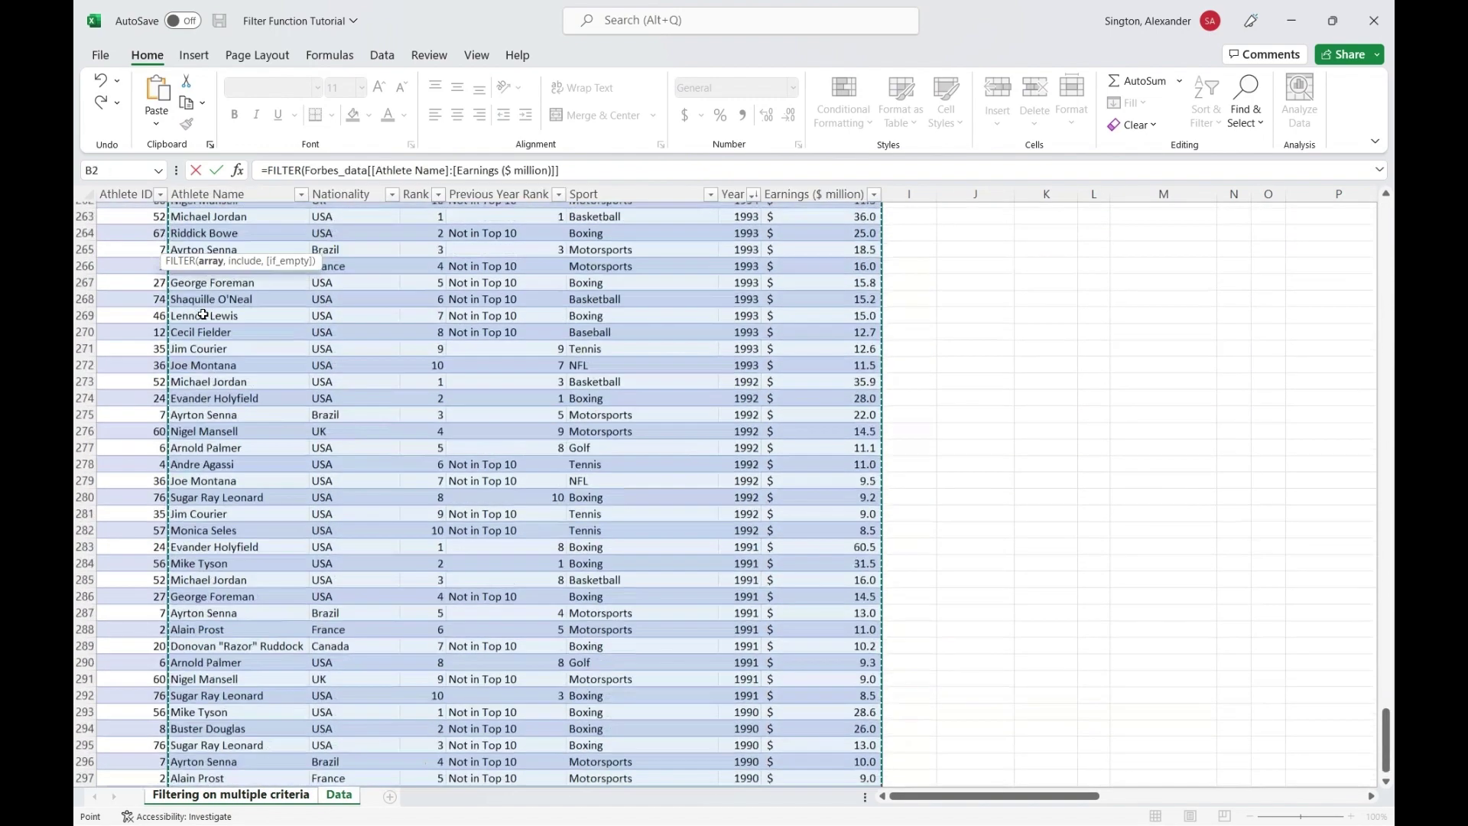
{"action": "type", "text": ","}
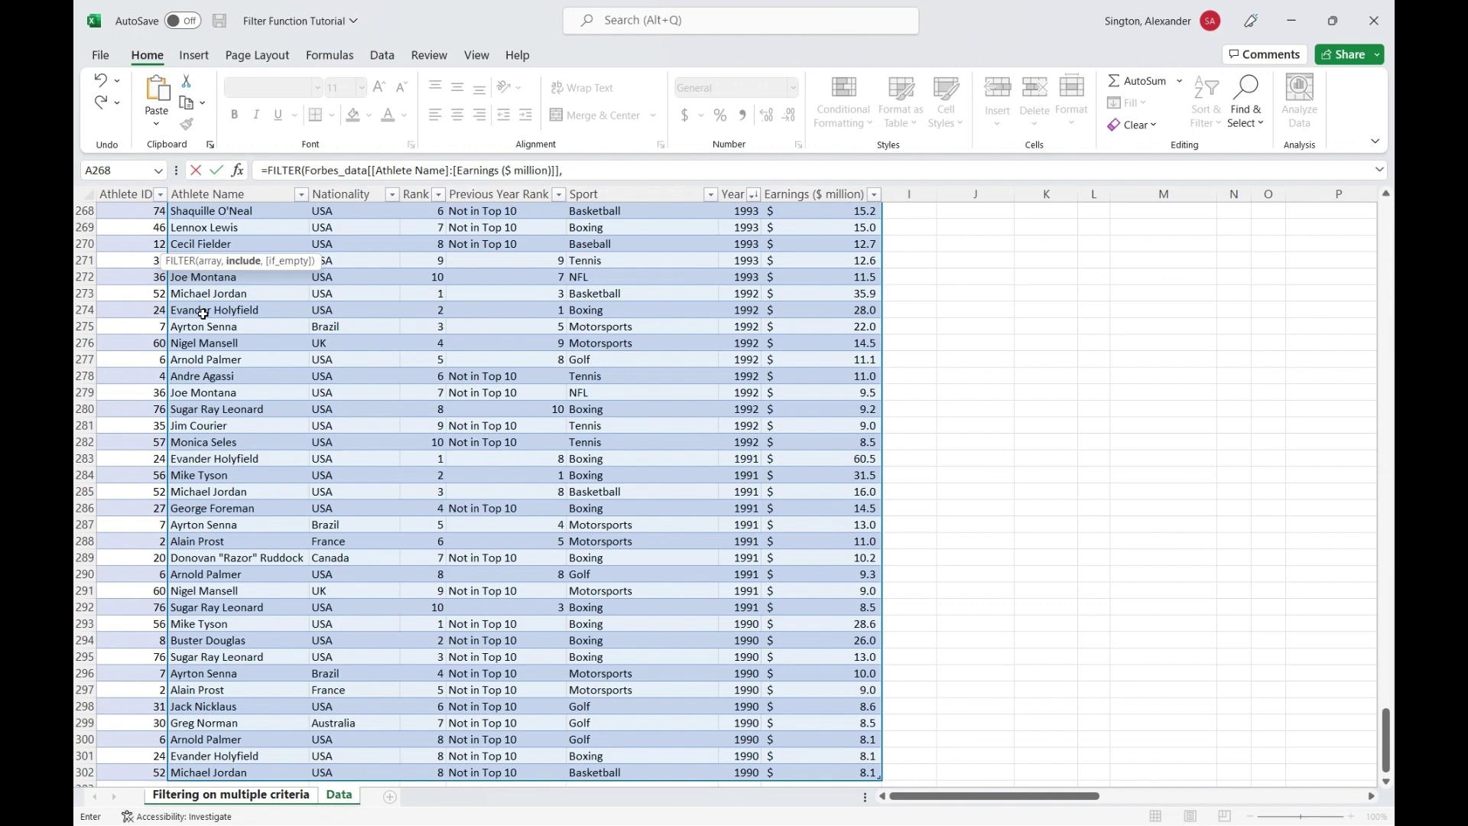
{"action": "type", "text": "()"}
{"action": "type", "text": "*(),\"\")"}
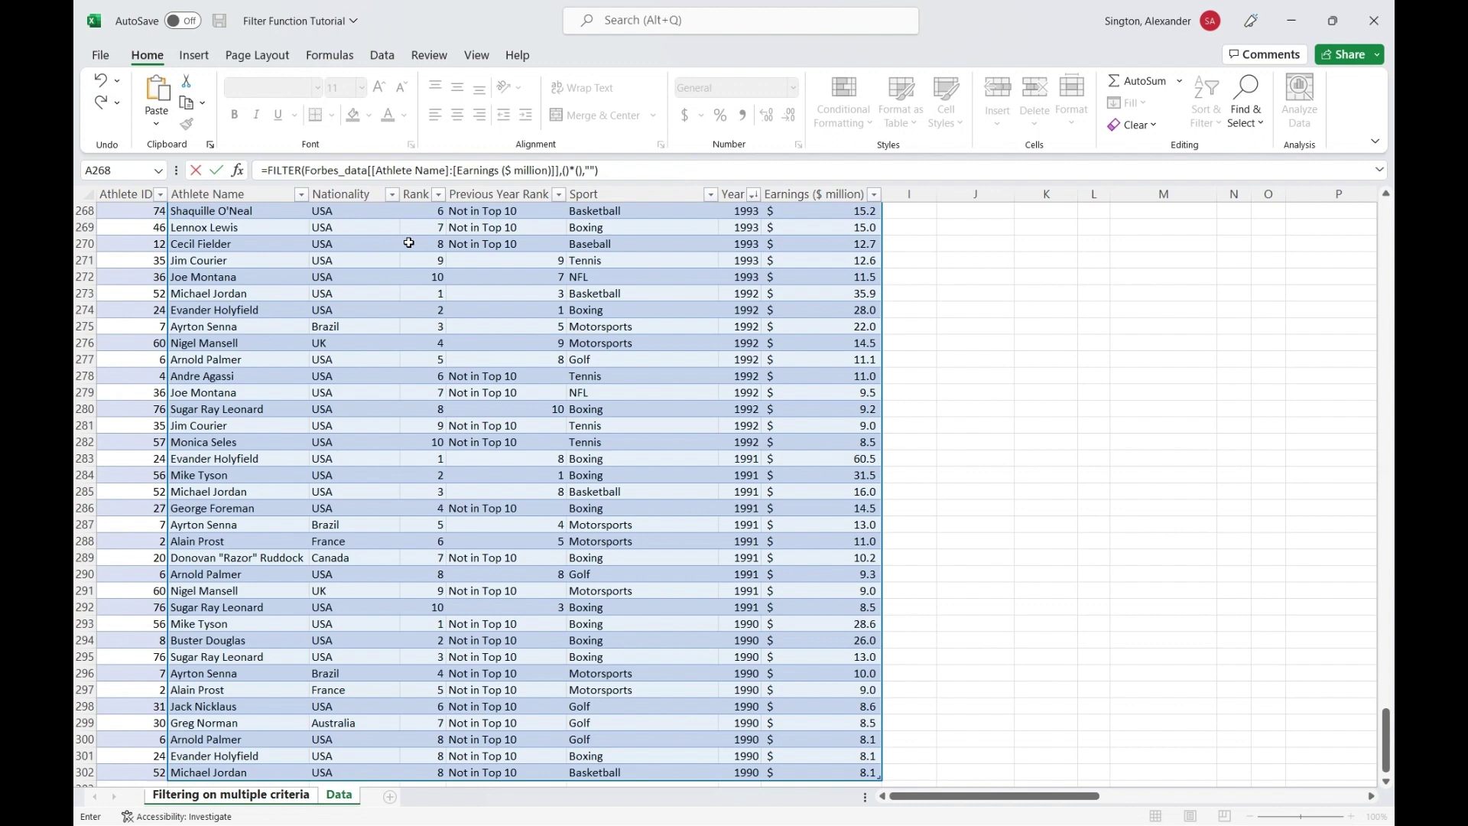
Fill in the criteria Earnings >= 100 times Year < 2016 and commit the formula.
{"action": "left_click", "coordinate": [567, 169]}
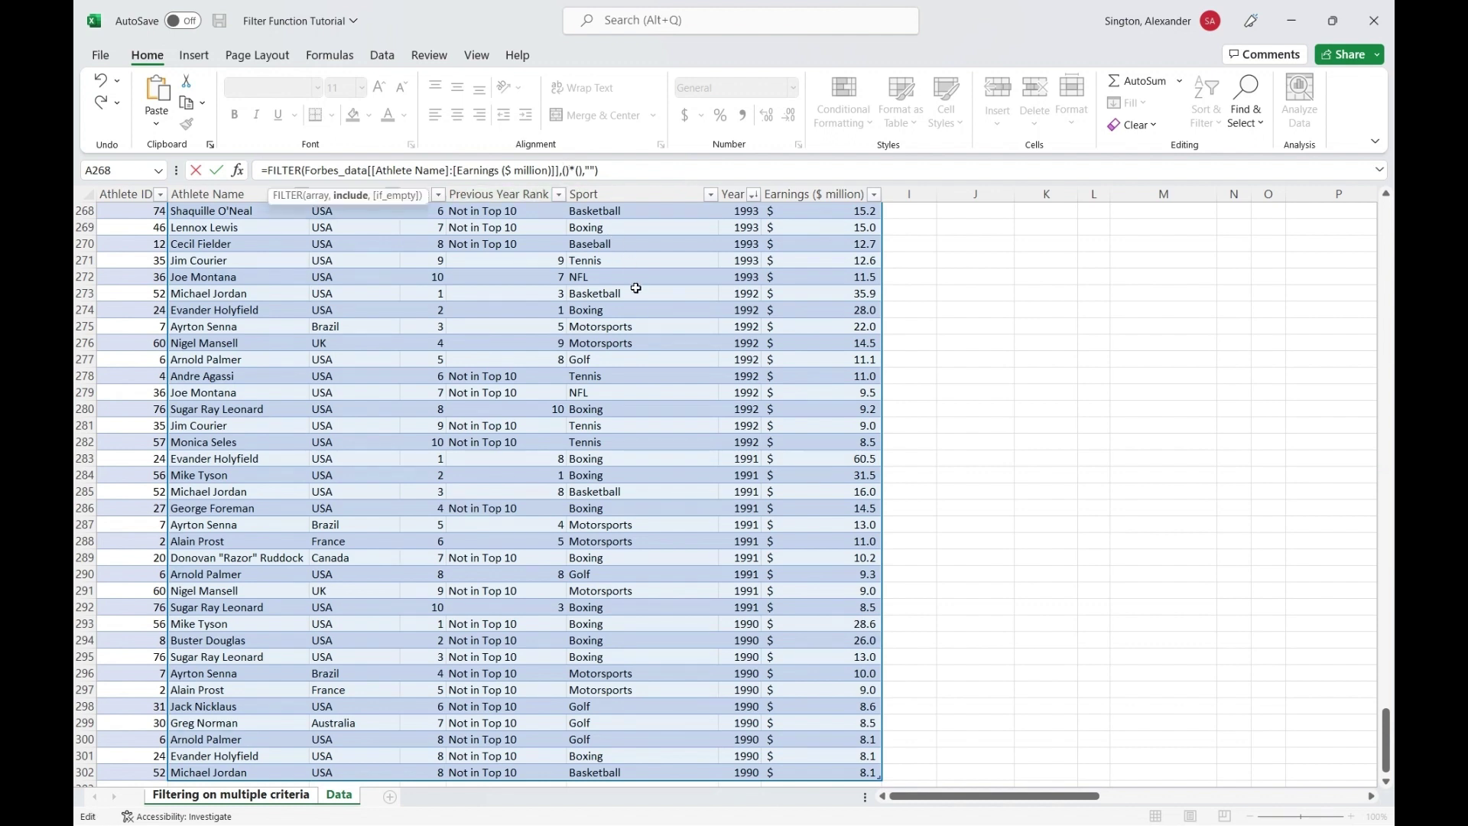
{"action": "left_click", "coordinate": [850, 308]}
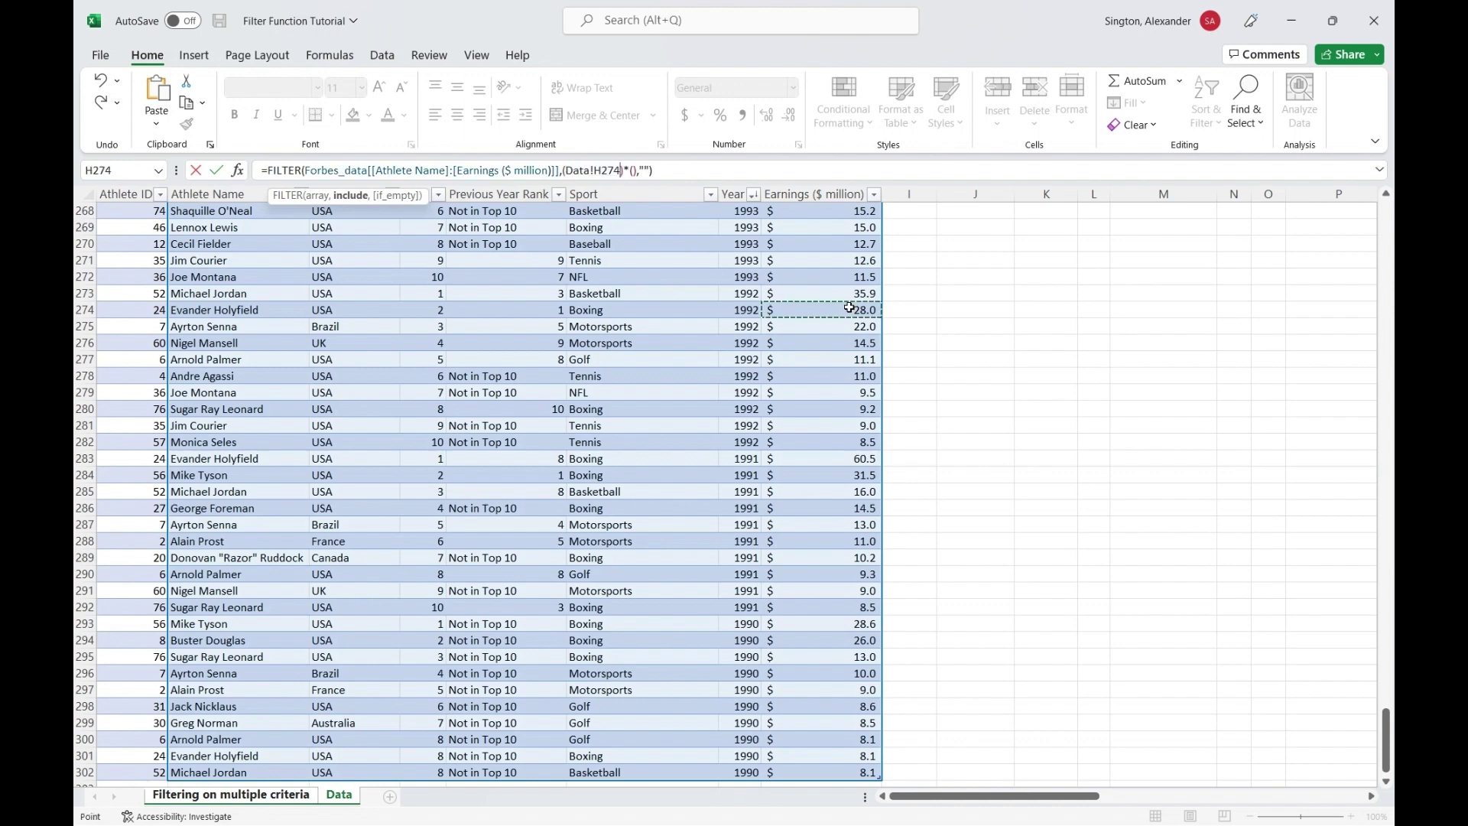
{"action": "key", "text": "ctrl+space"}
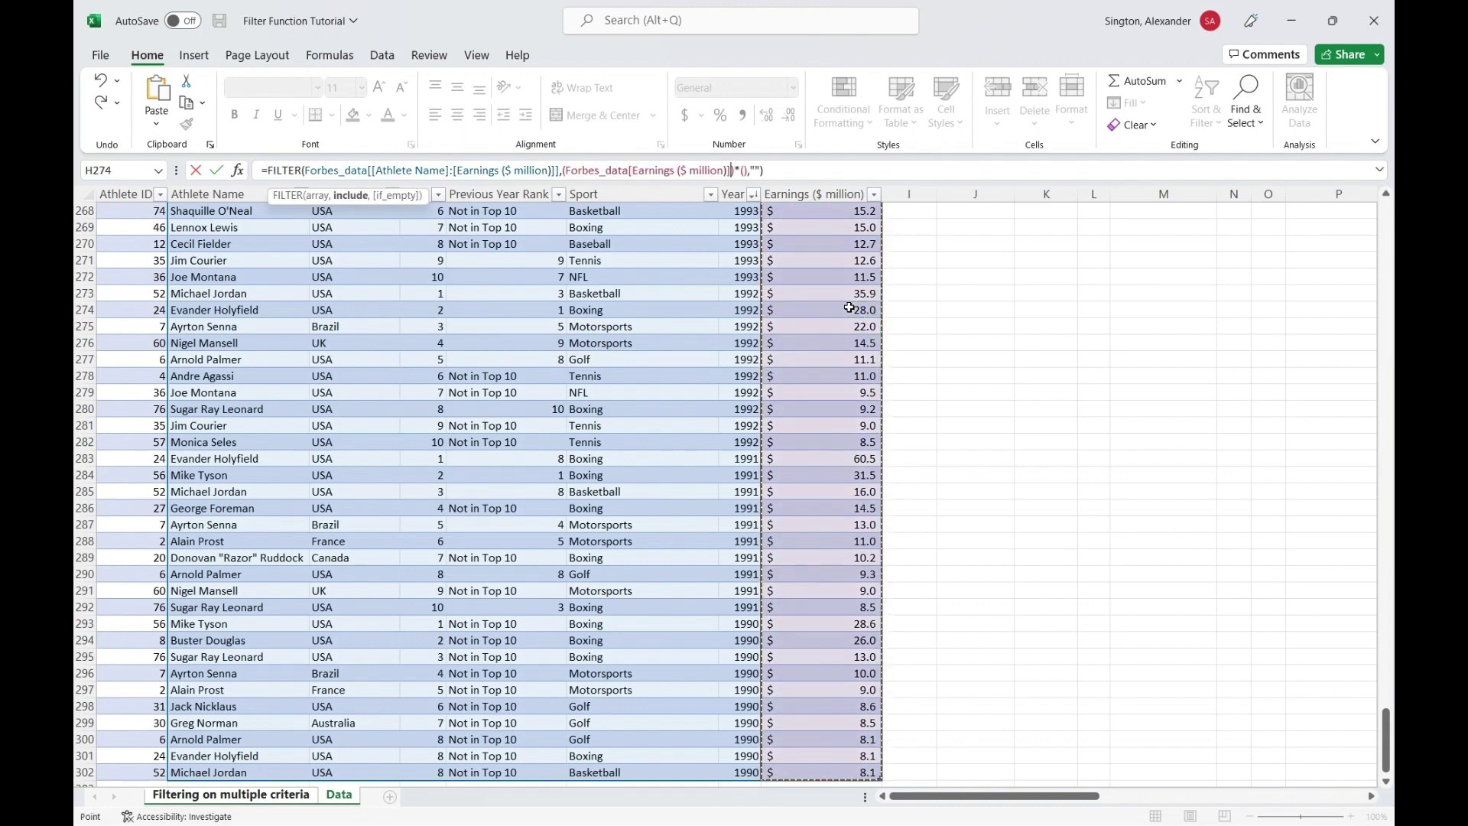
{"action": "type", "text": ">=100"}
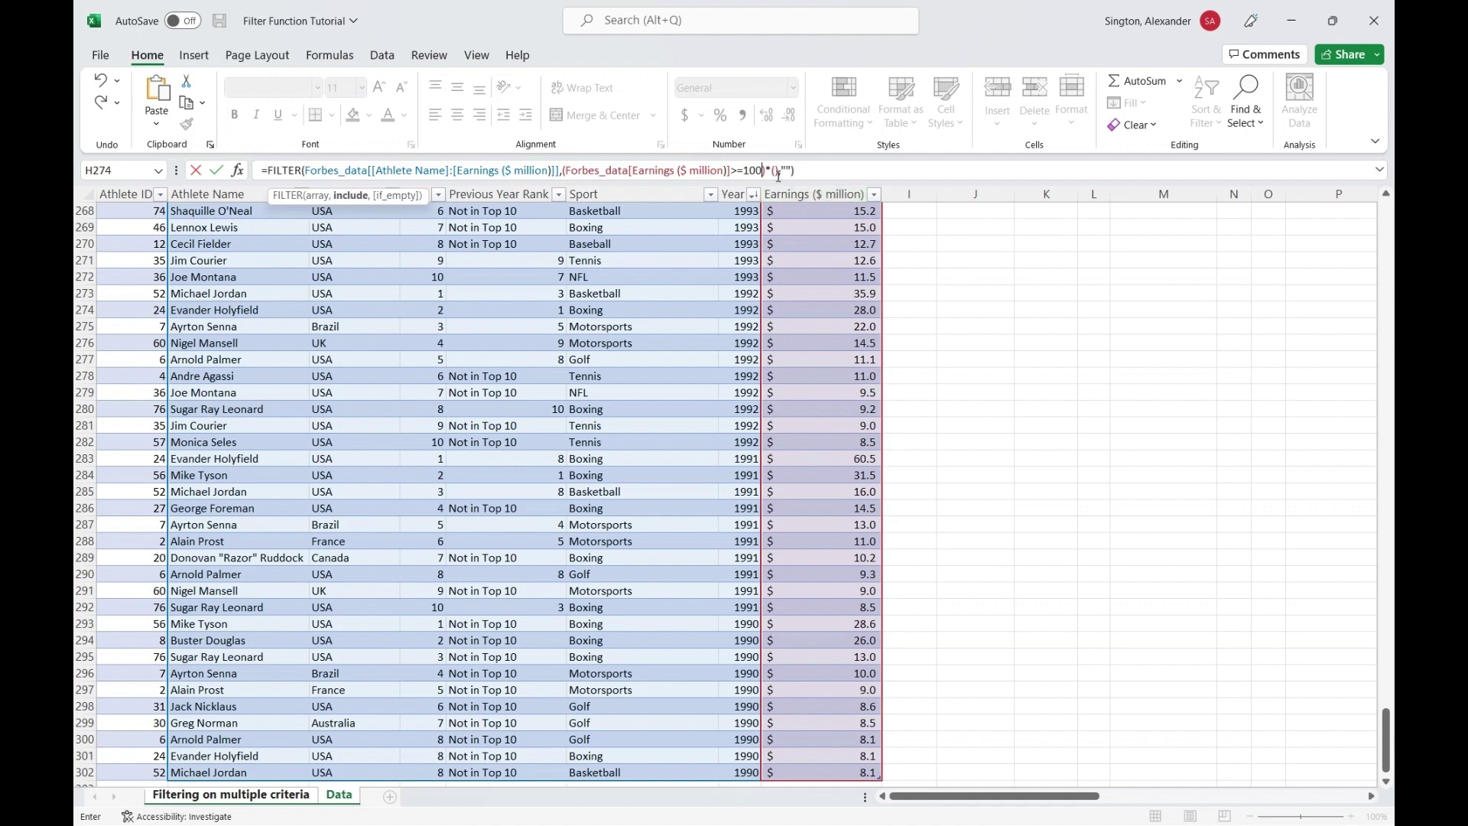
{"action": "left_click", "coordinate": [776, 173]}
{"action": "left_click", "coordinate": [739, 361]}
{"action": "key", "text": "ctrl+space"}
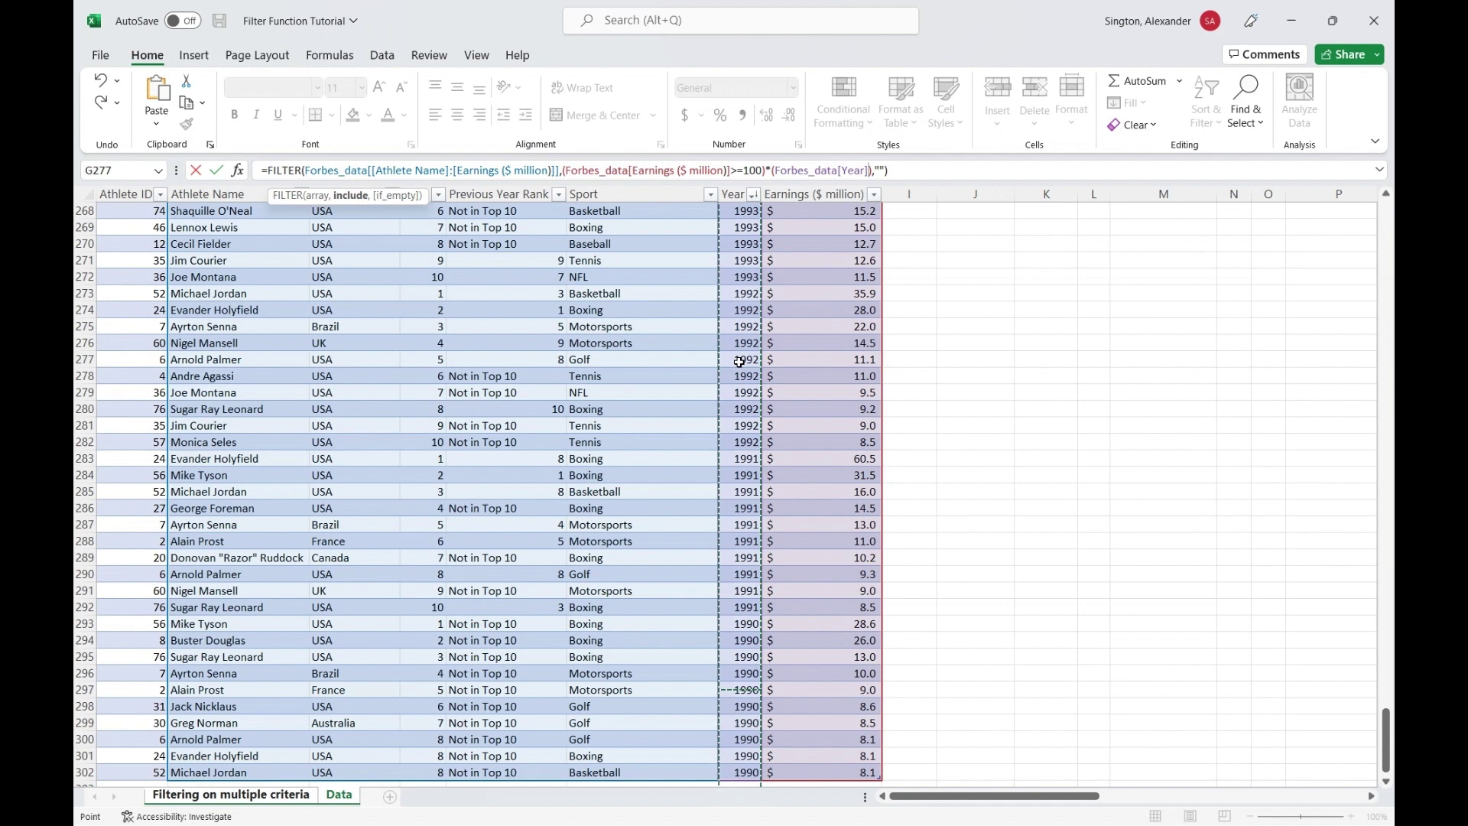
{"action": "type", "text": "<2016"}
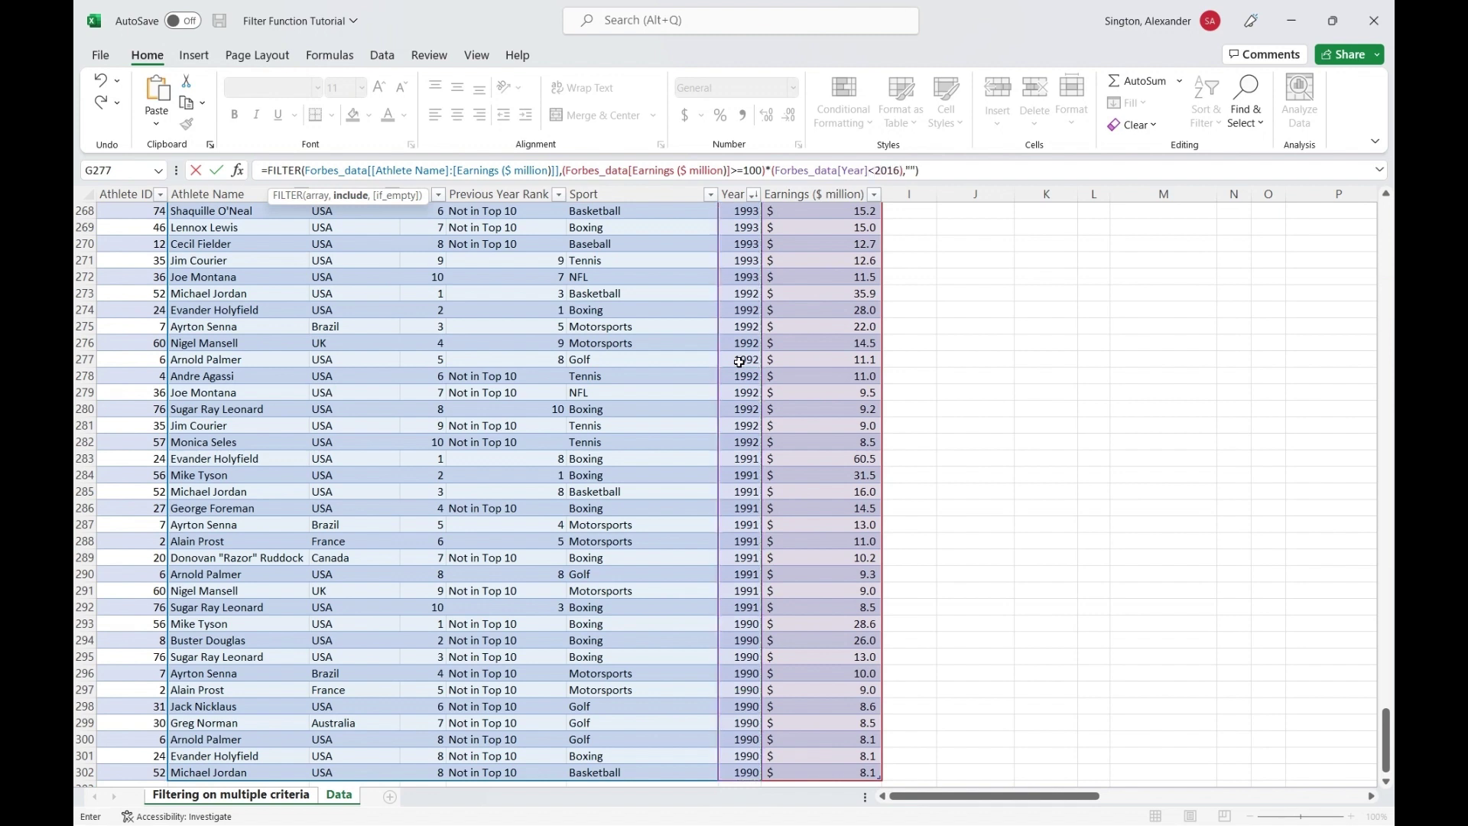
{"action": "key", "text": "Return"}
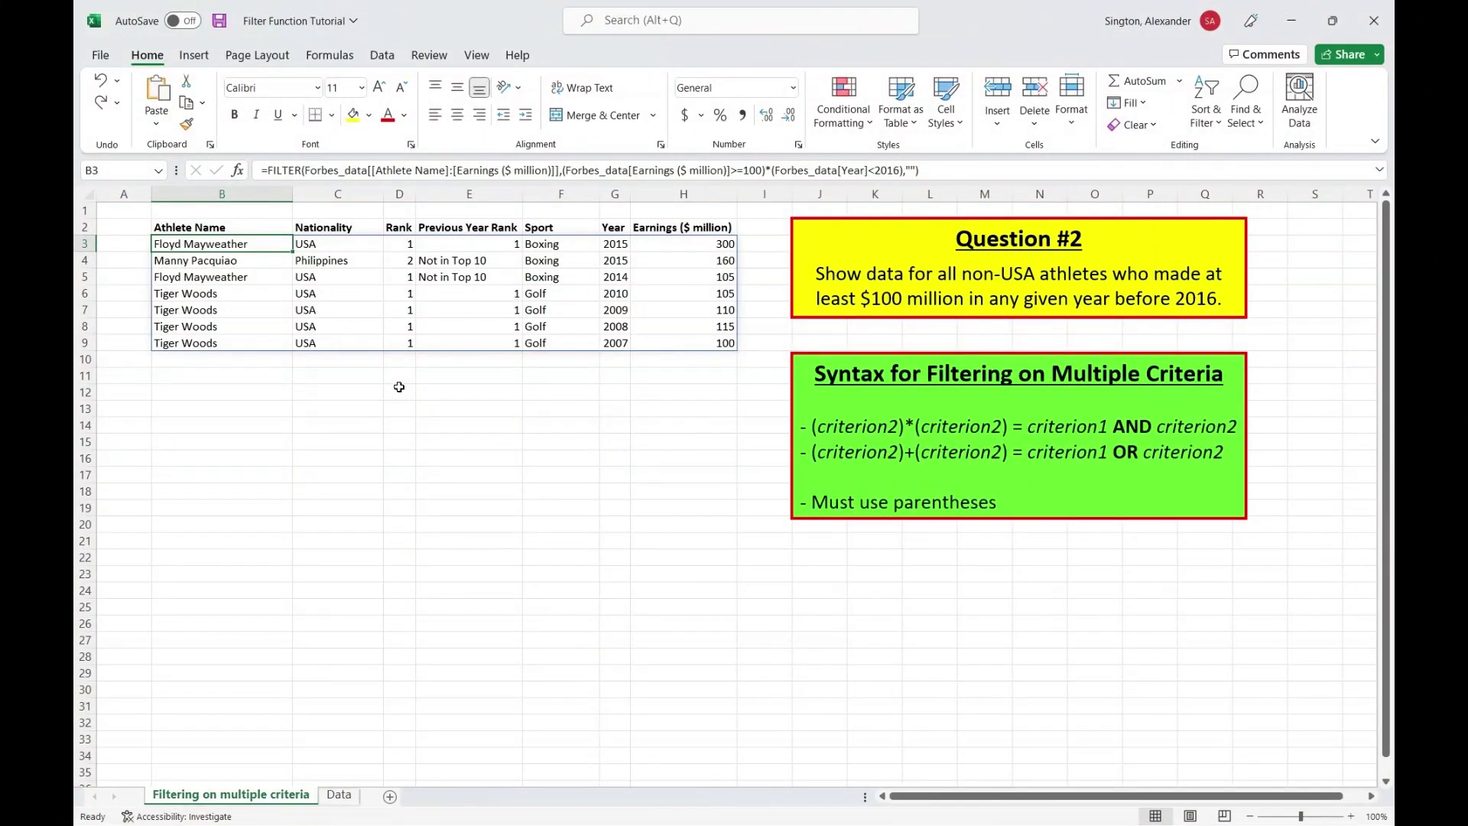
Highlight the words non-USA in the Question #2 prompt.
{"action": "left_click", "coordinate": [964, 279]}
{"action": "left_click_drag", "start_coordinate": [964, 279], "coordinate": [1034, 281]}
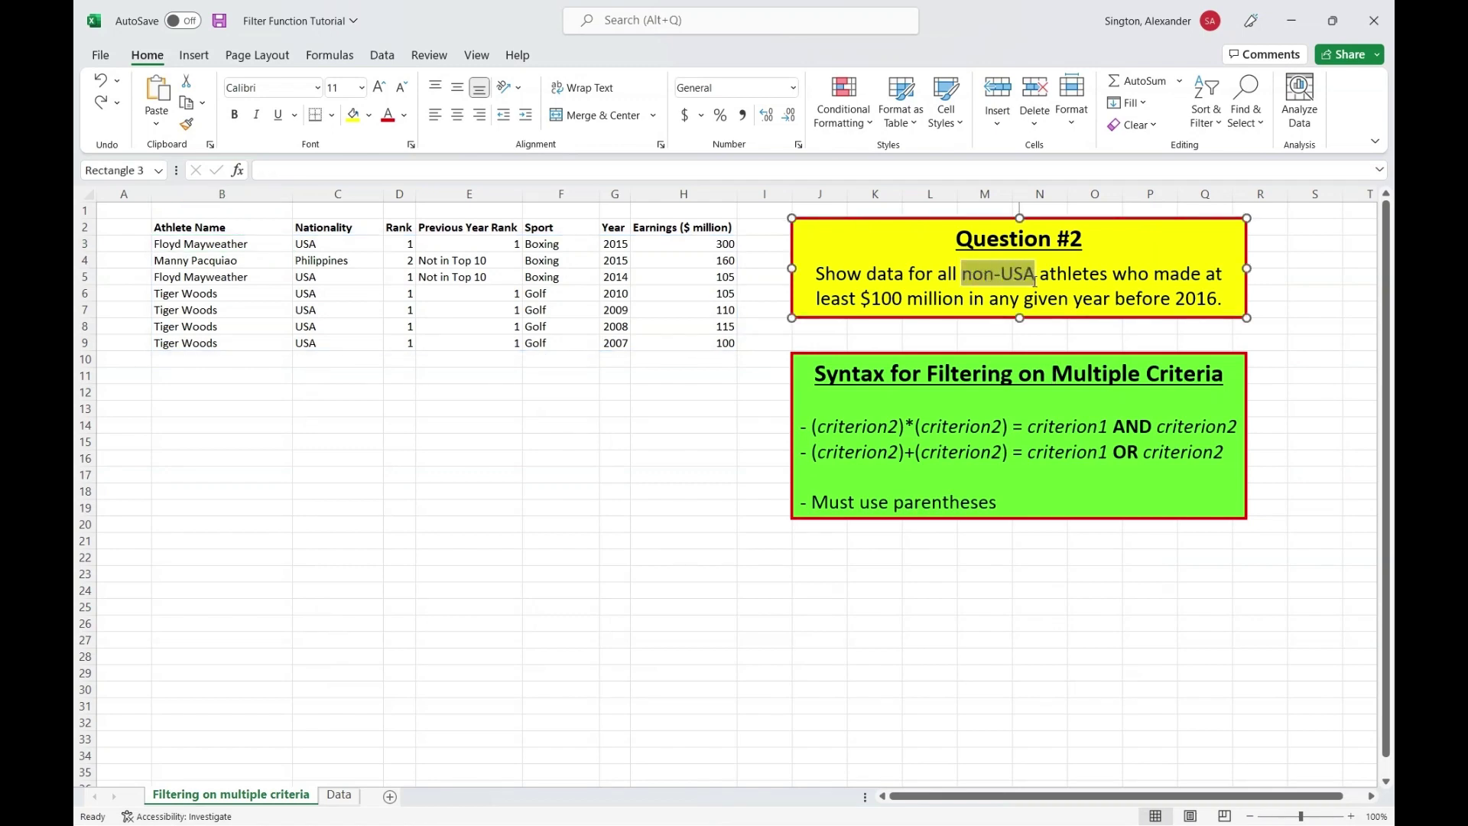
{"action": "left_click", "coordinate": [474, 363]}
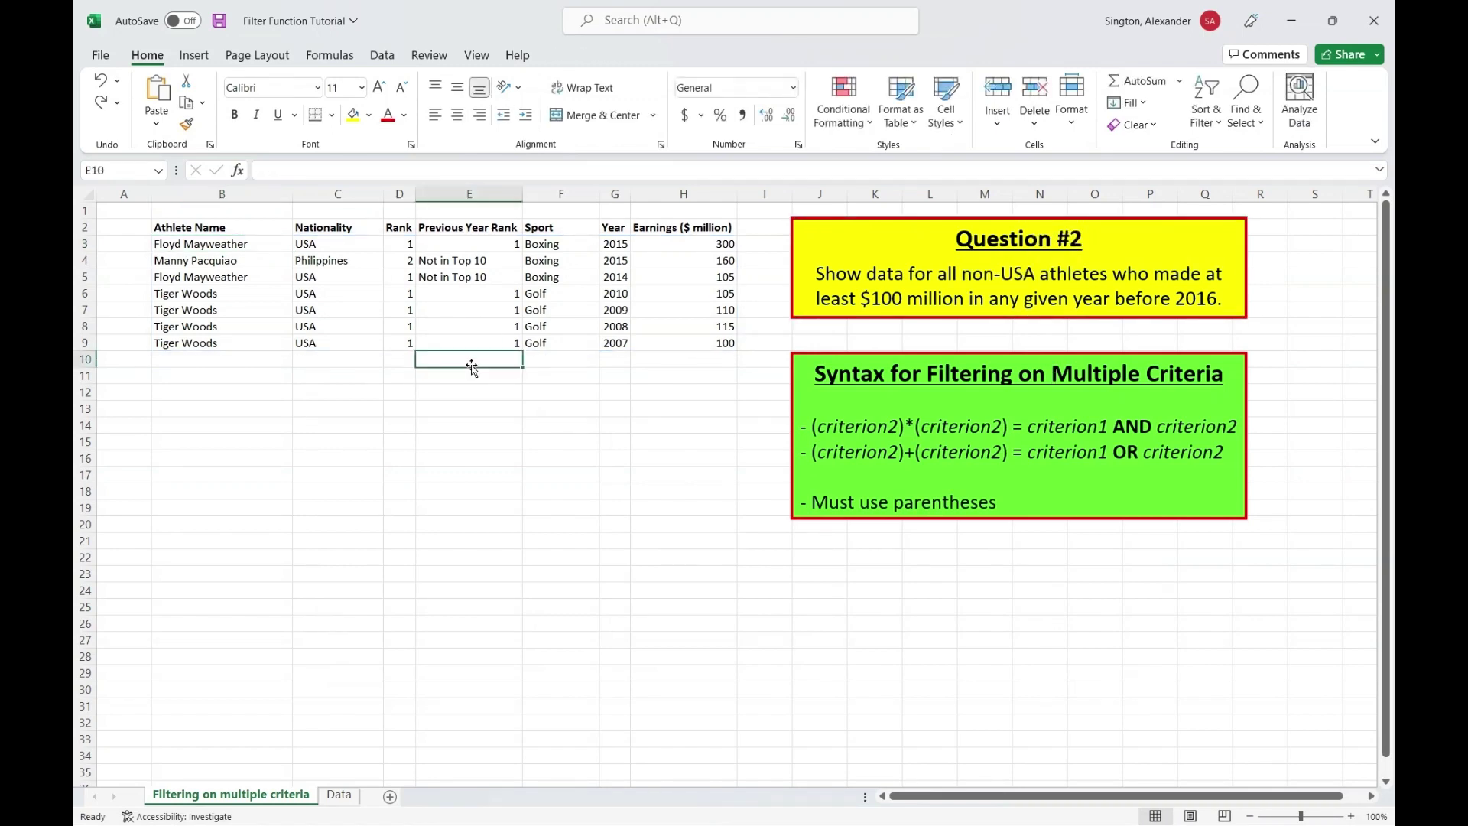
Add a Nationality <> "USA" criterion to B3's FILTER, leaving one Philippines row.
{"action": "left_click", "coordinate": [204, 243]}
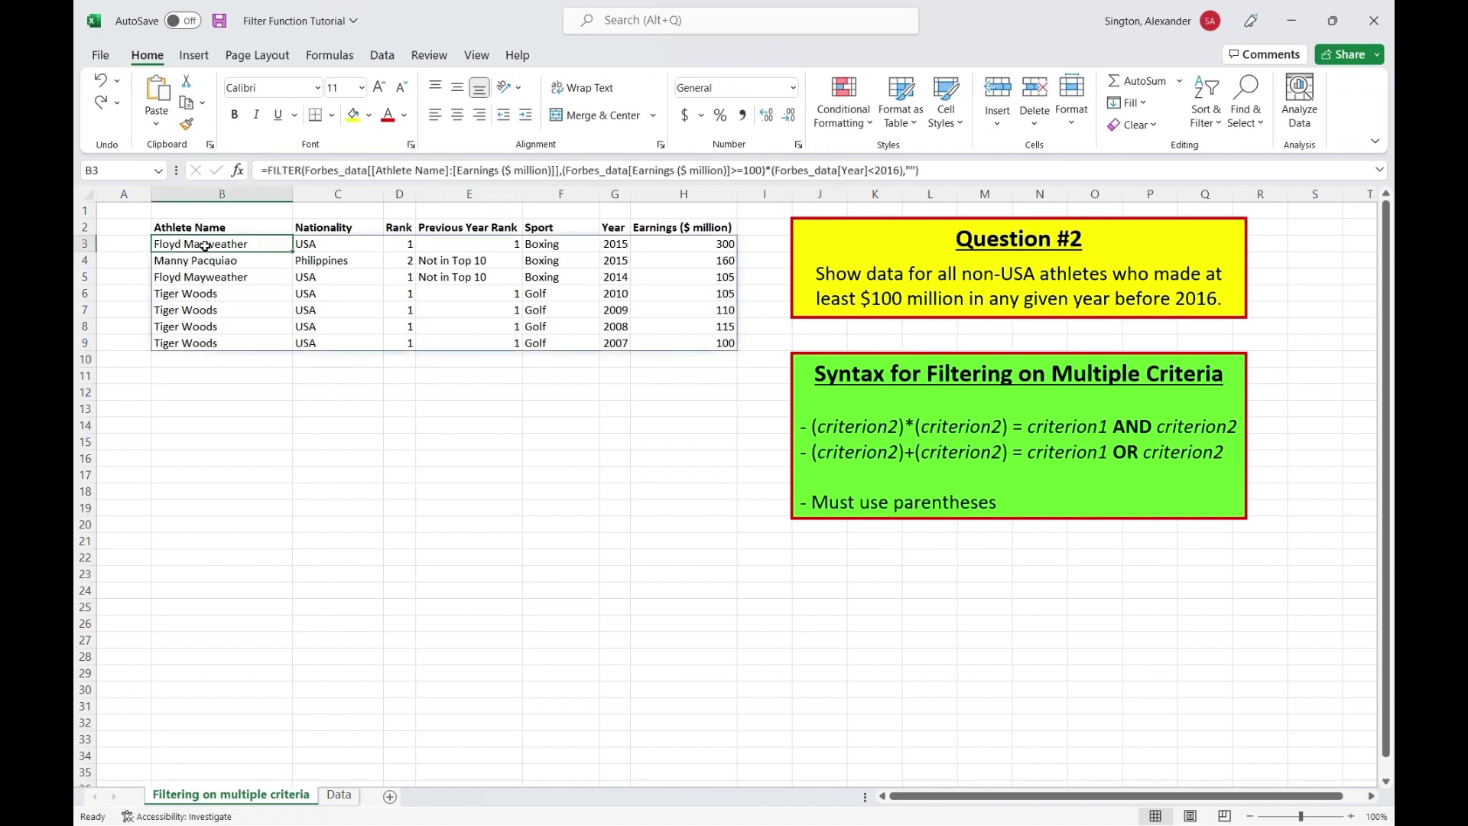
{"action": "left_click", "coordinate": [905, 171]}
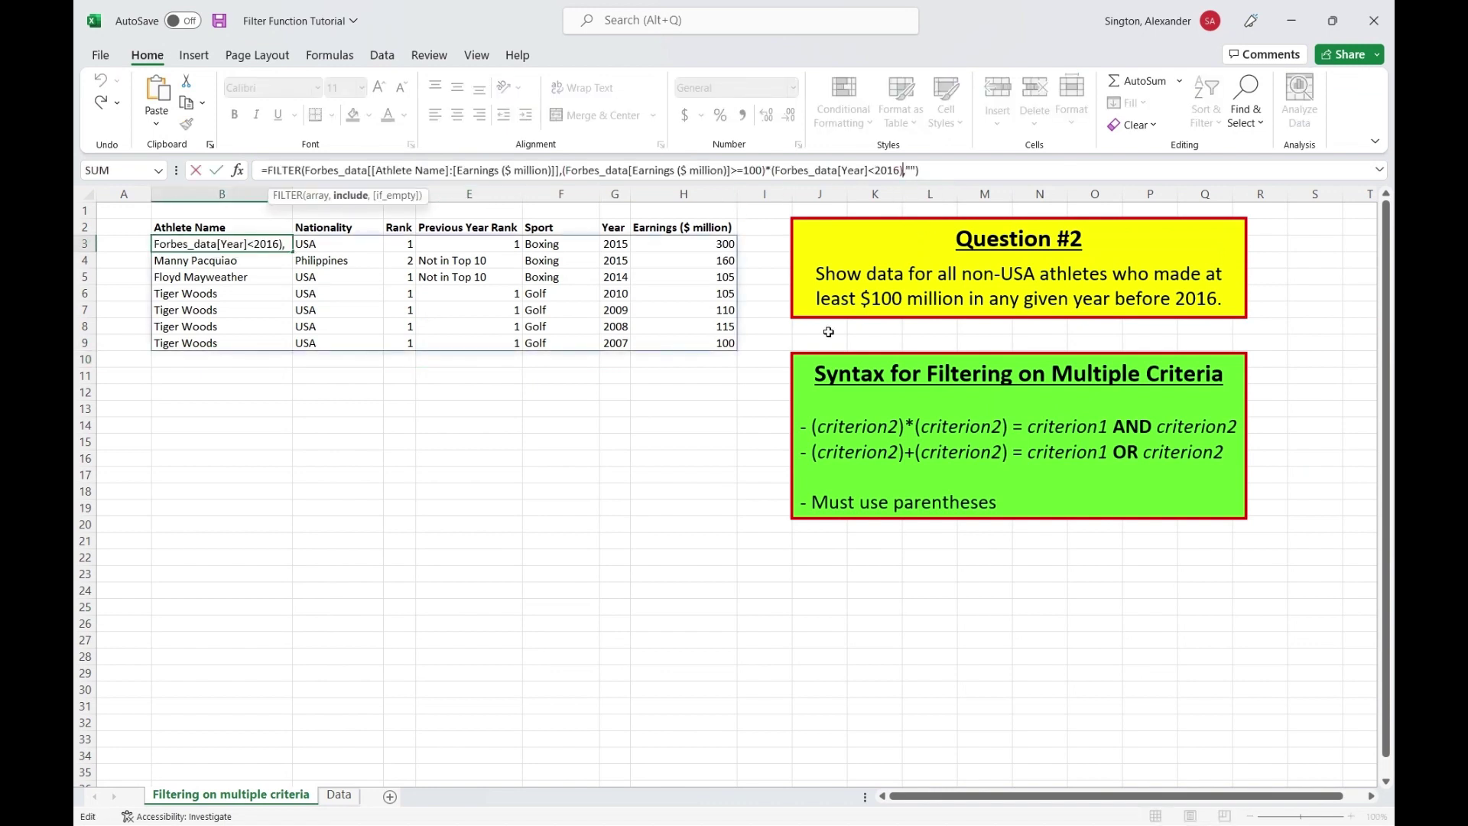
{"action": "type", "text": "*("}
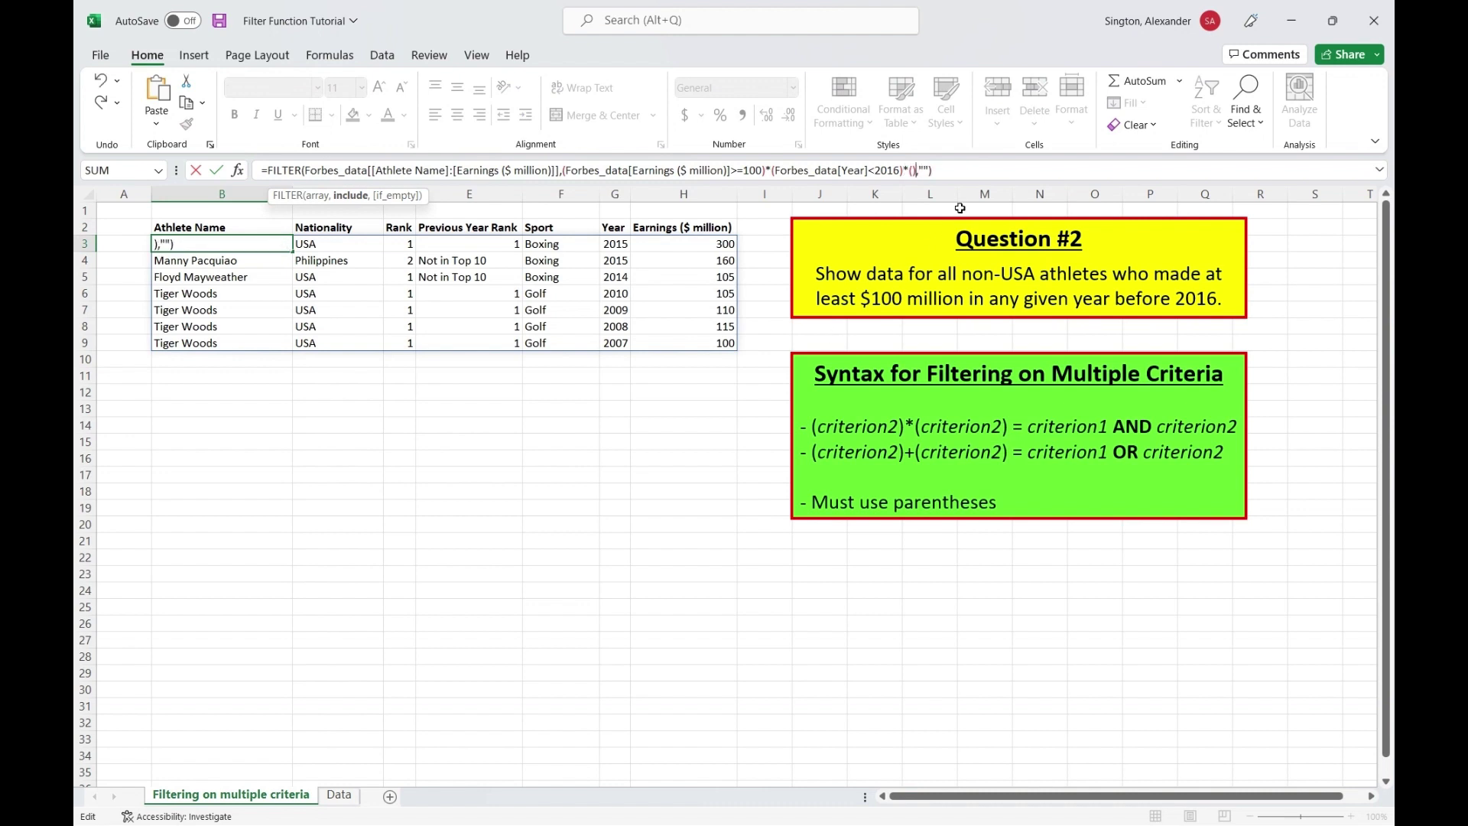
{"action": "type", "text": ")"}
{"action": "key", "text": "ctrl+Page_Down"}
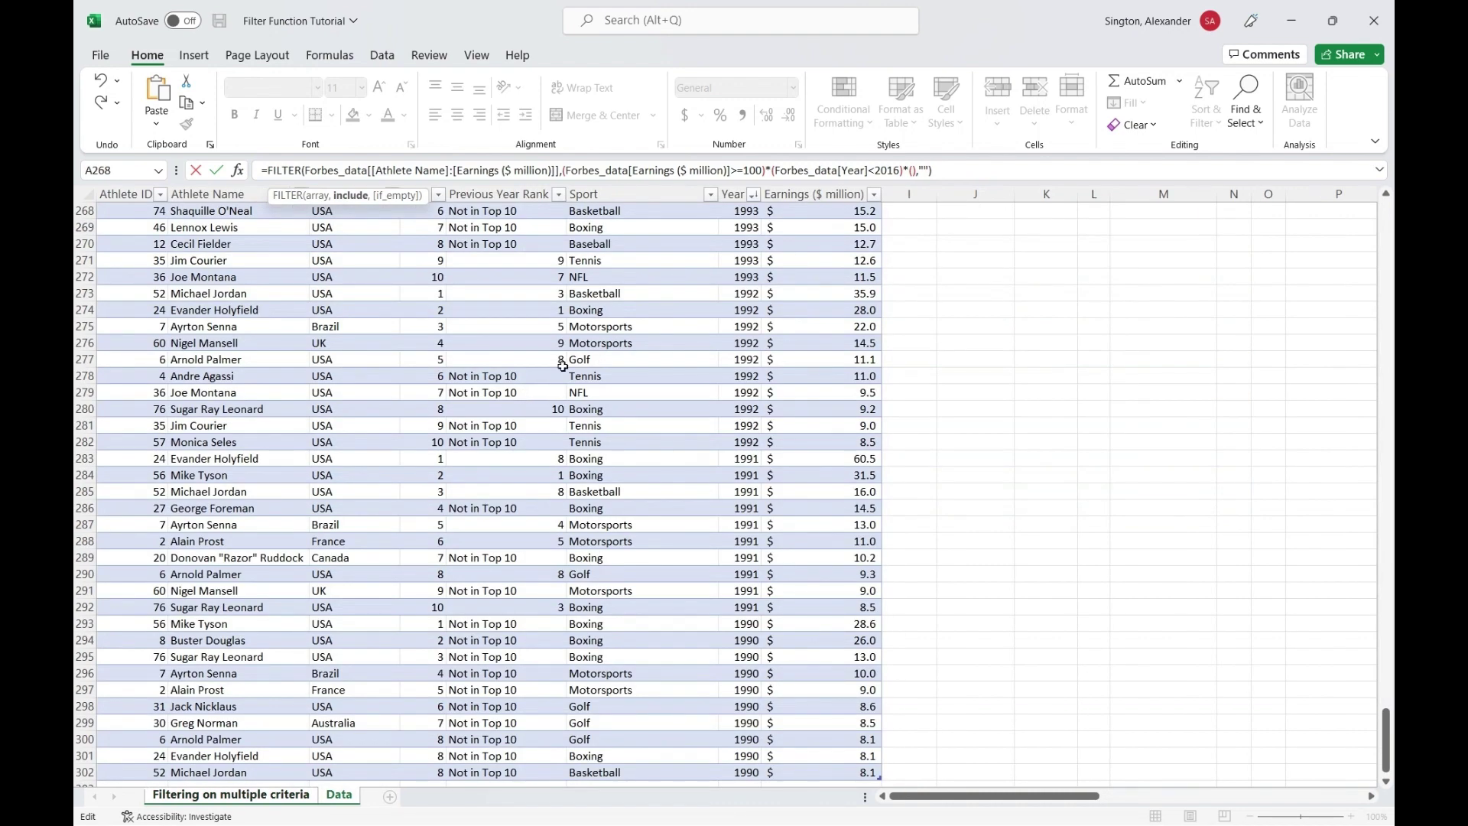
{"action": "left_click", "coordinate": [336, 314]}
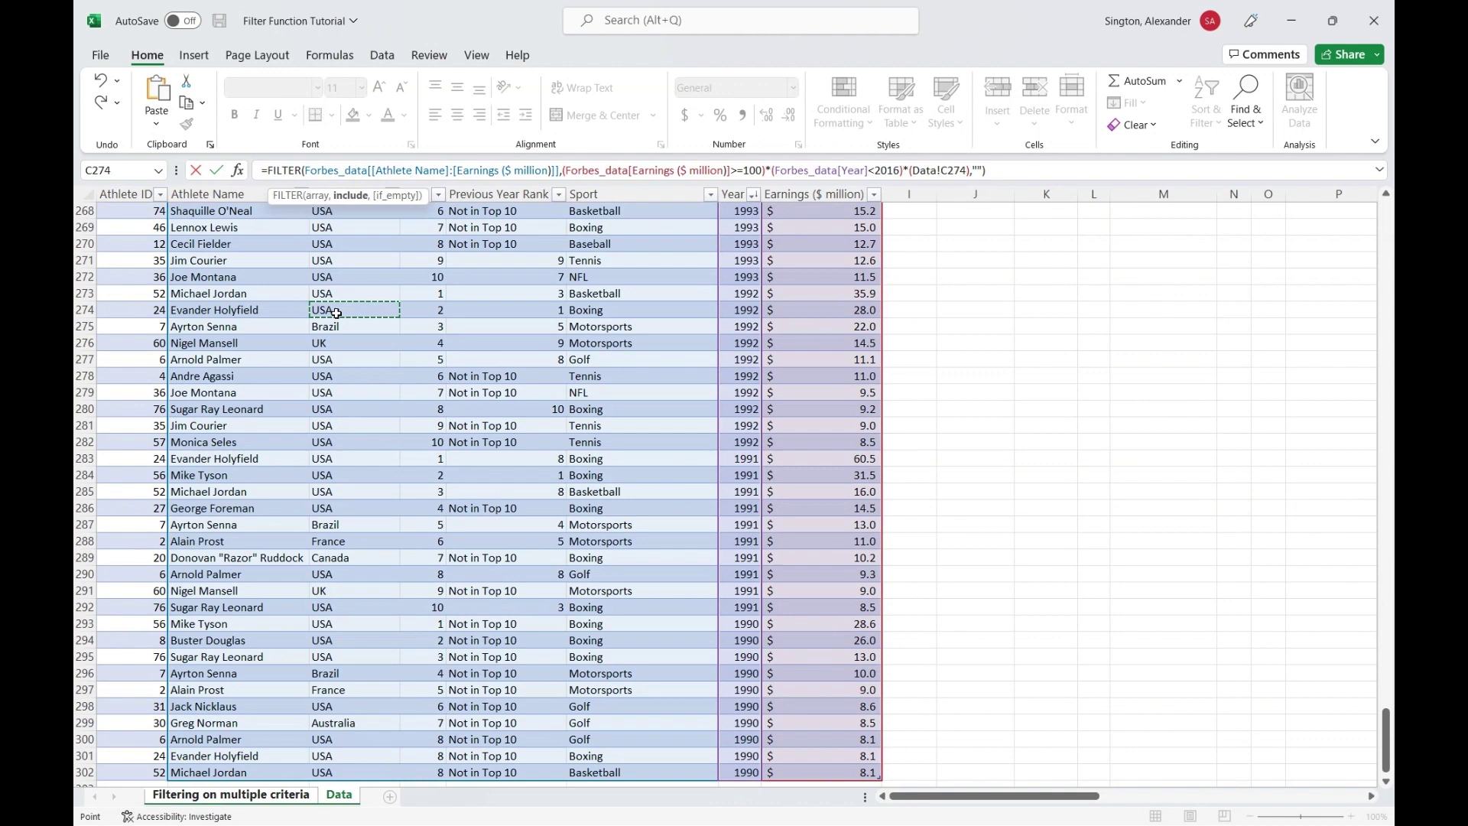
{"action": "key", "text": "ctrl+space"}
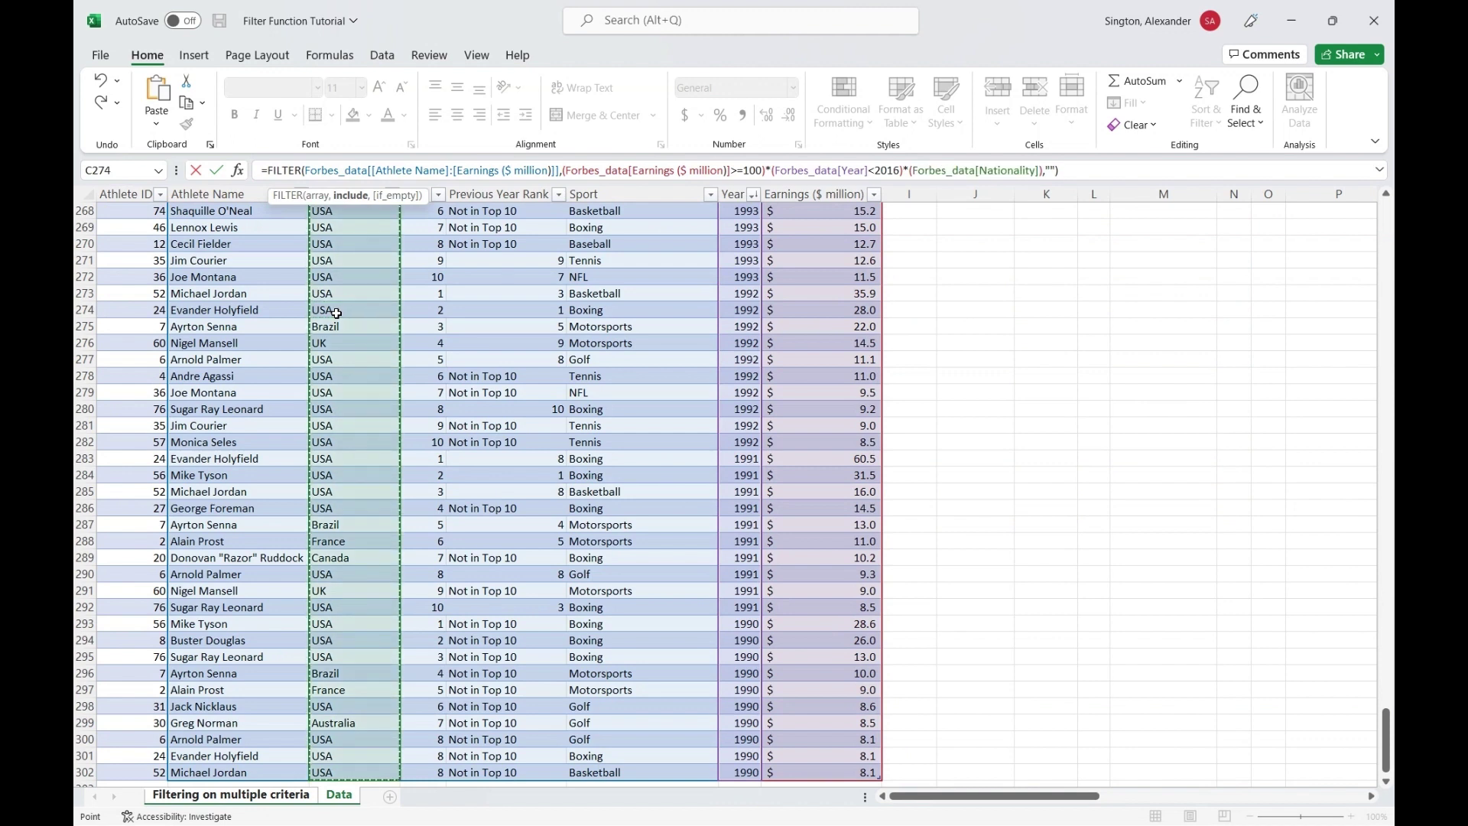
{"action": "type", "text": "<>\"USA"}
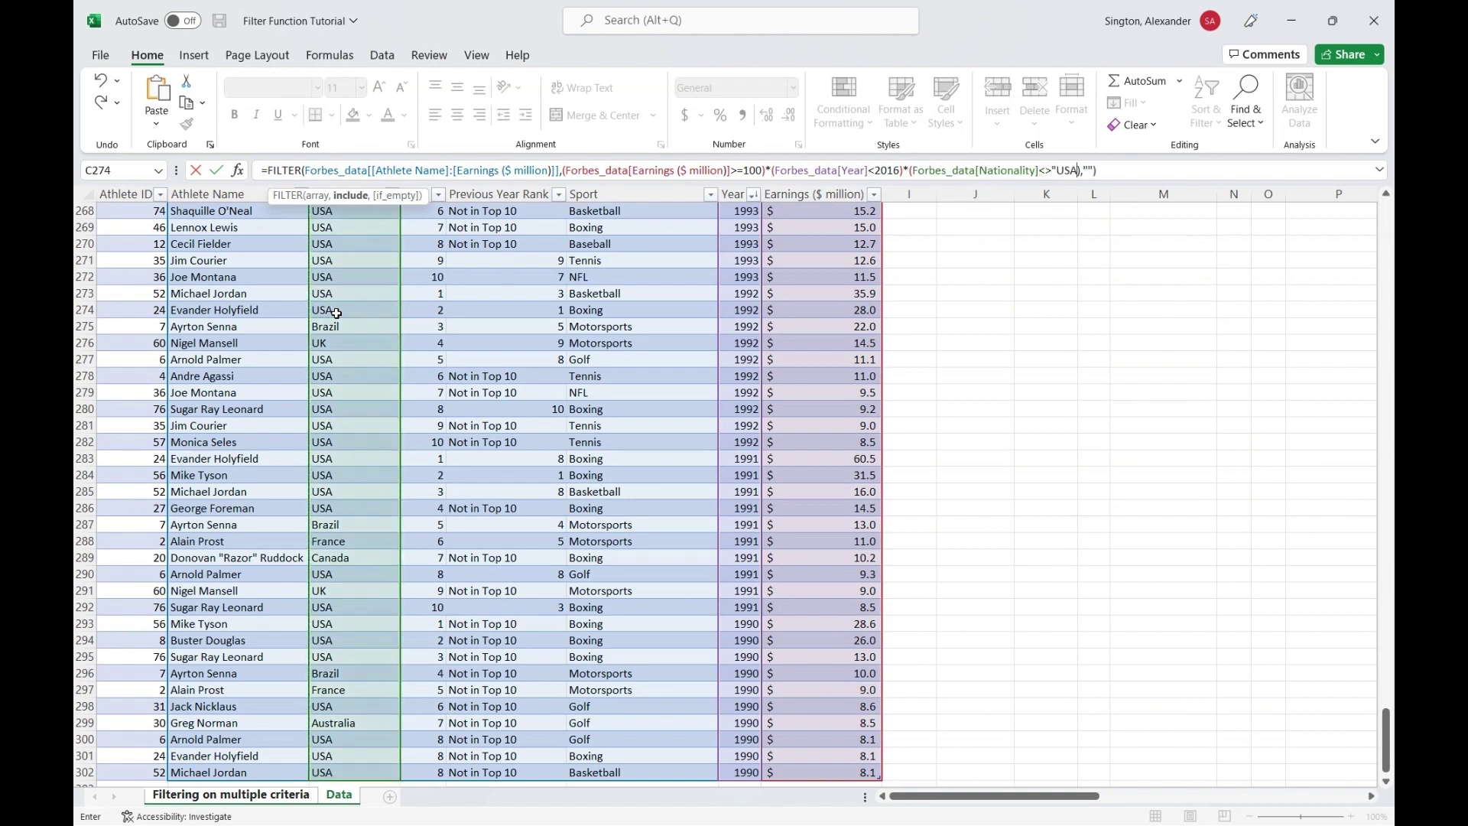
{"action": "type", "text": "\""}
{"action": "key", "text": "Return"}
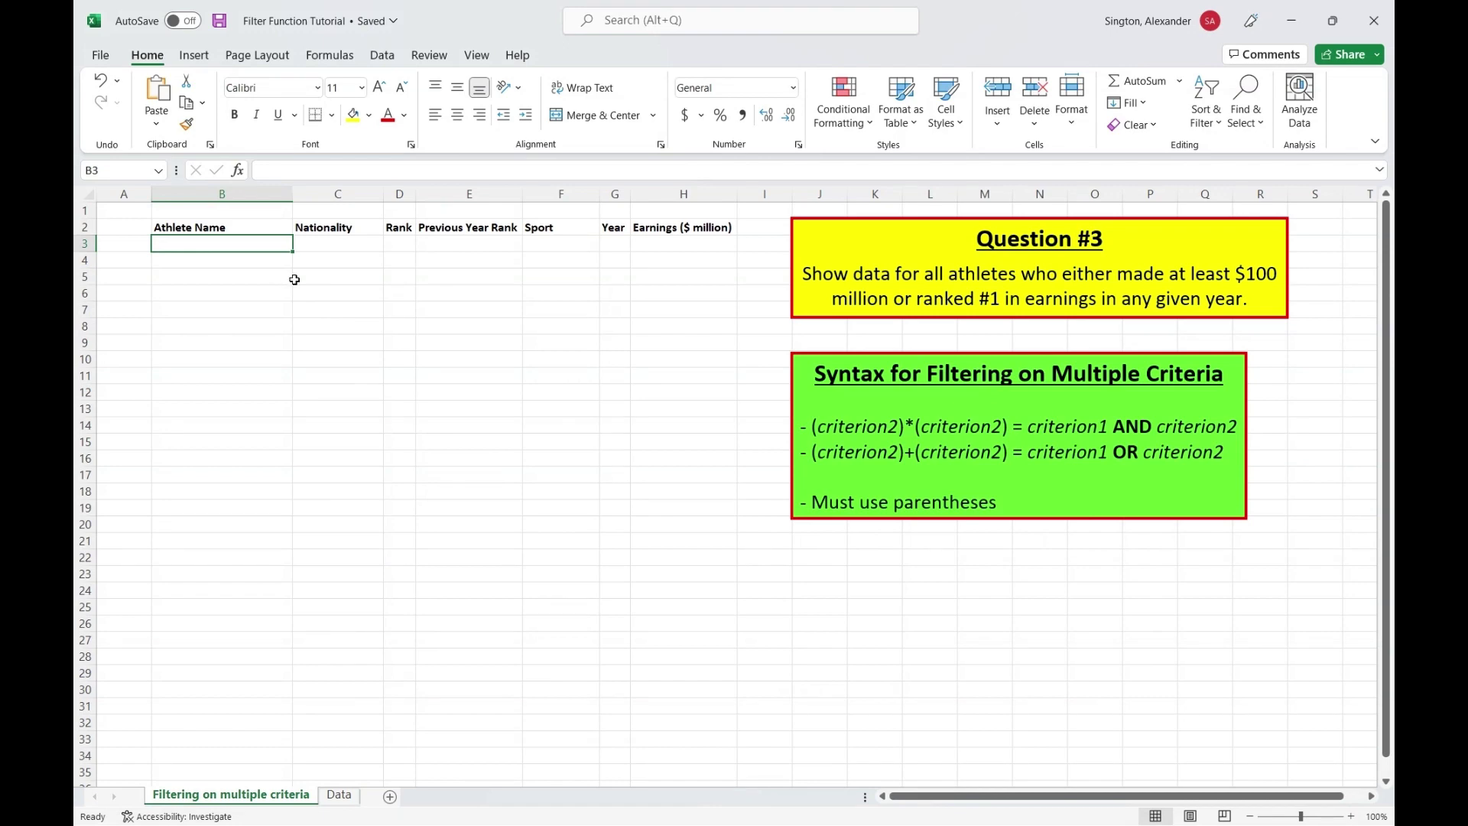
Re-enter the B3 FILTER with an Earnings >= 100 criterion and blank fallback.
{"action": "key", "text": "F2"}
{"action": "type", "text": "=FILTER(Forbes_data[[Athlete Name]:[Earnings ($ million)]],"}
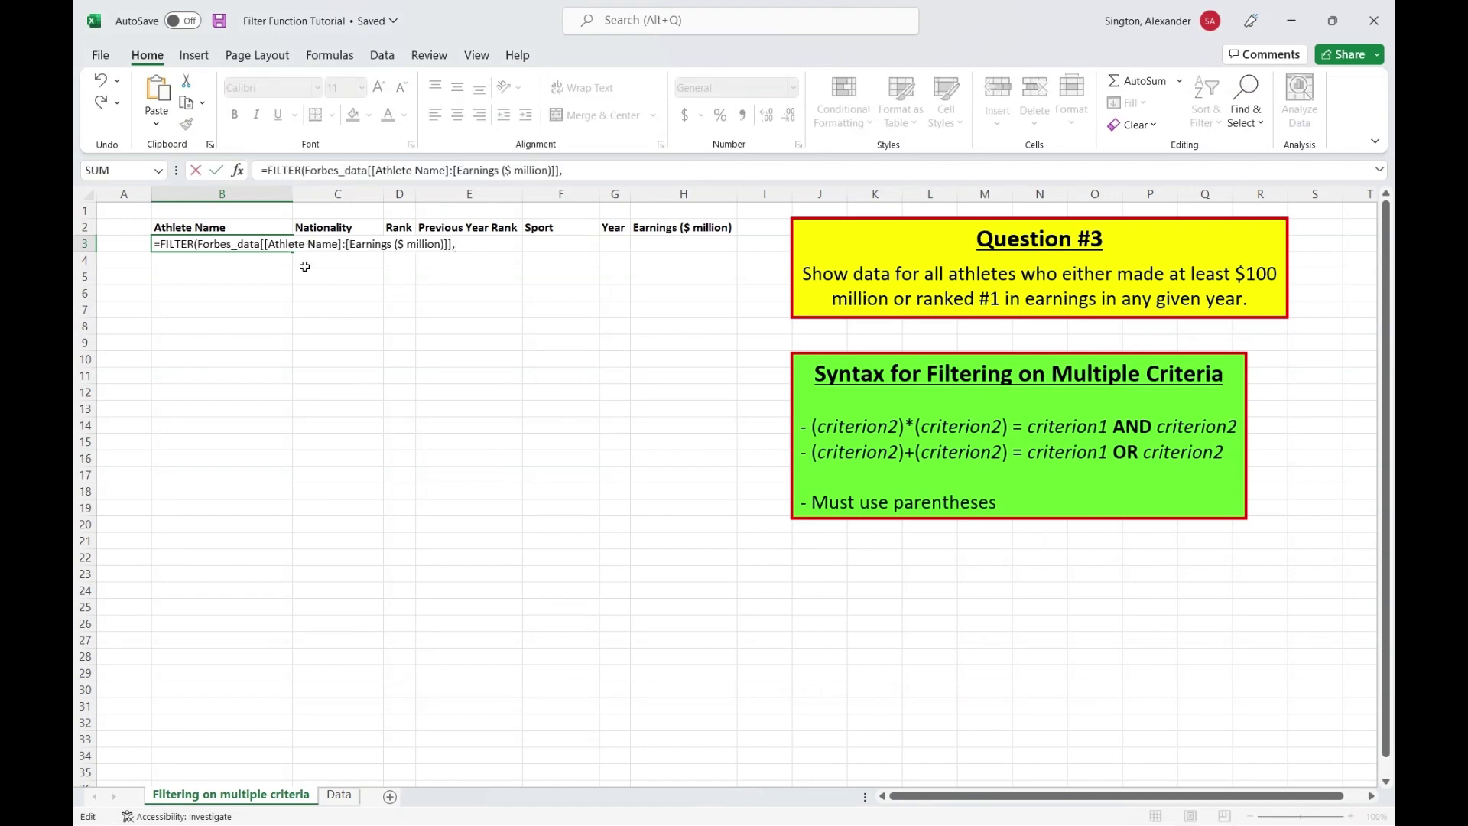
{"action": "left_click", "coordinate": [582, 171]}
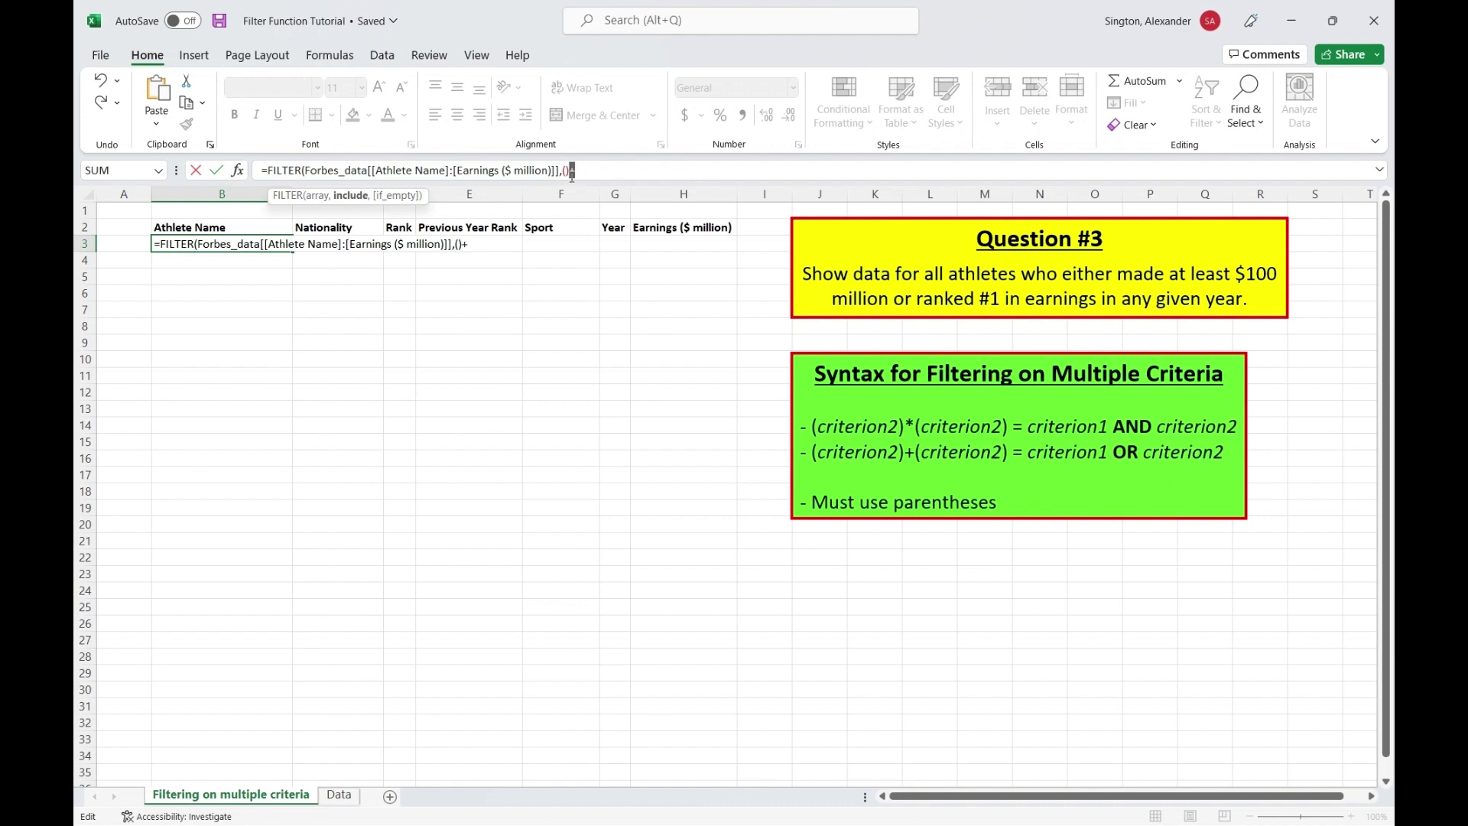
{"action": "type", "text": "(),\"\")"}
{"action": "left_click", "coordinate": [566, 170]}
{"action": "key", "text": "ctrl+Page_Down"}
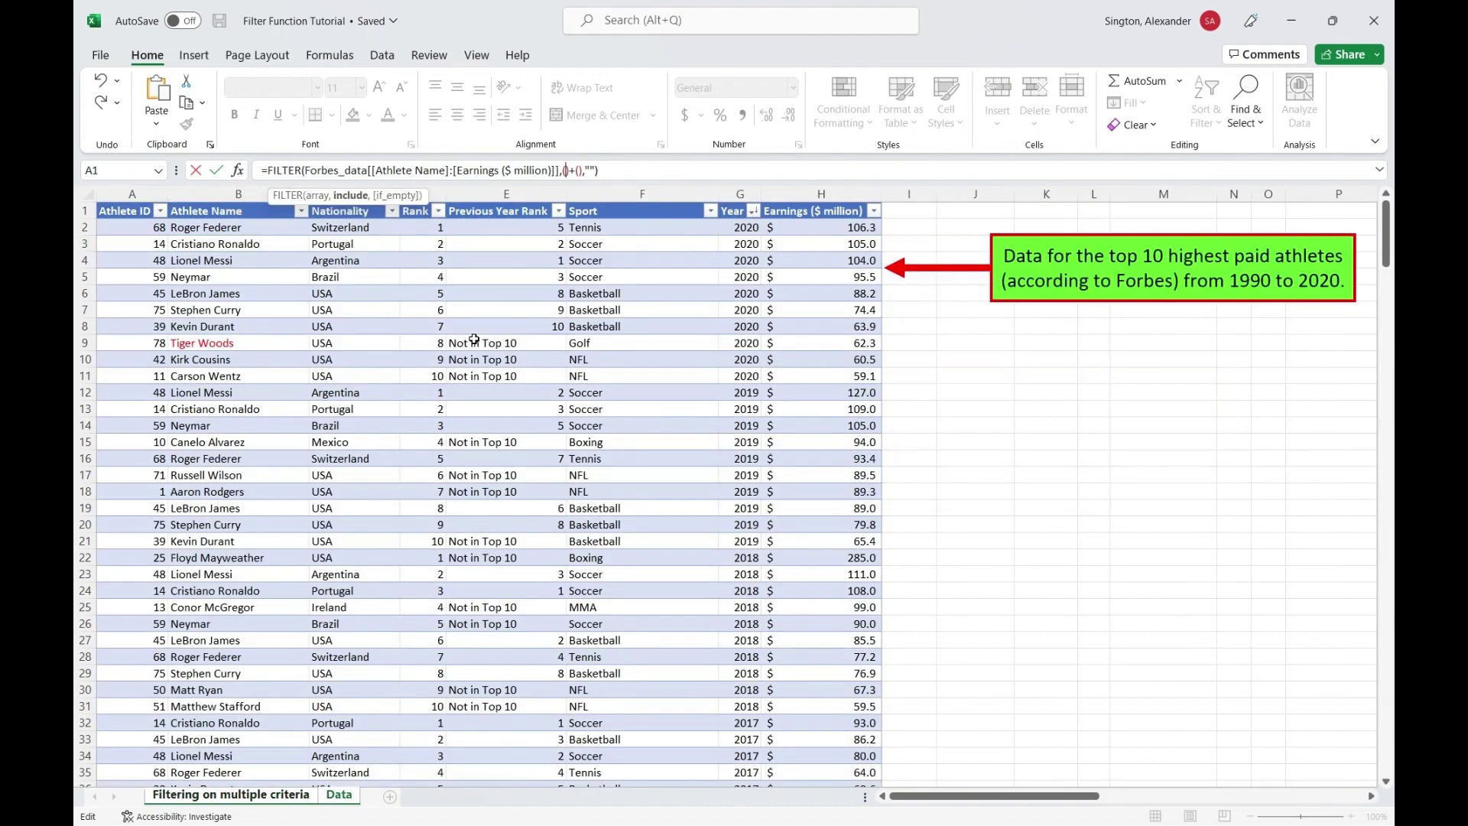
{"action": "left_click", "coordinate": [819, 310]}
{"action": "key", "text": "ctrl+a"}
{"action": "key", "text": "ctrl+space"}
{"action": "type", "text": ">=100"}
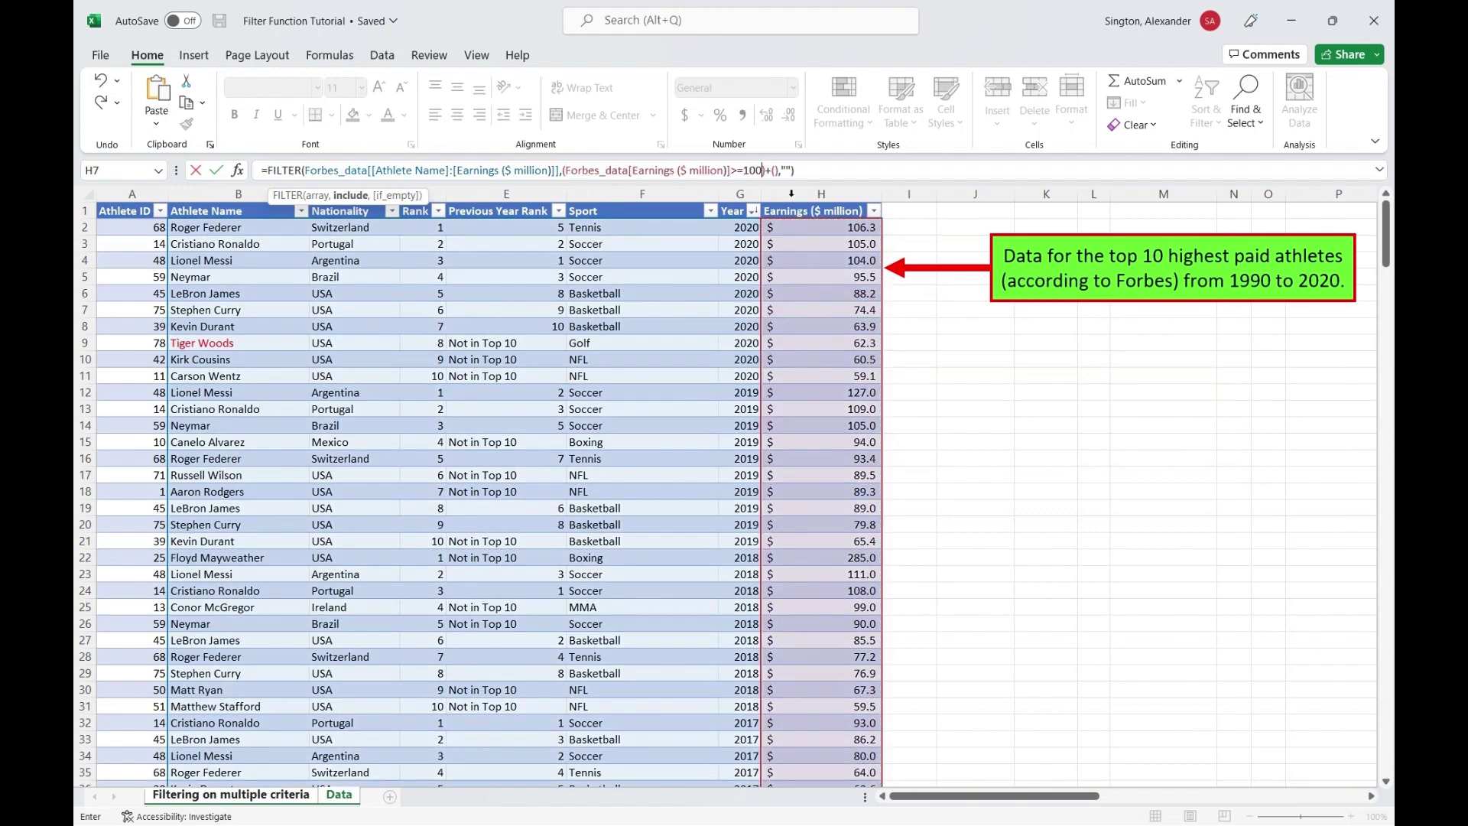
Add an OR condition Rank = 1 and commit, listing 37 rows.
{"action": "left_click", "coordinate": [777, 172]}
{"action": "left_click", "coordinate": [430, 302]}
{"action": "key", "text": "ctrl+space"}
{"action": "type", "text": "=1"}
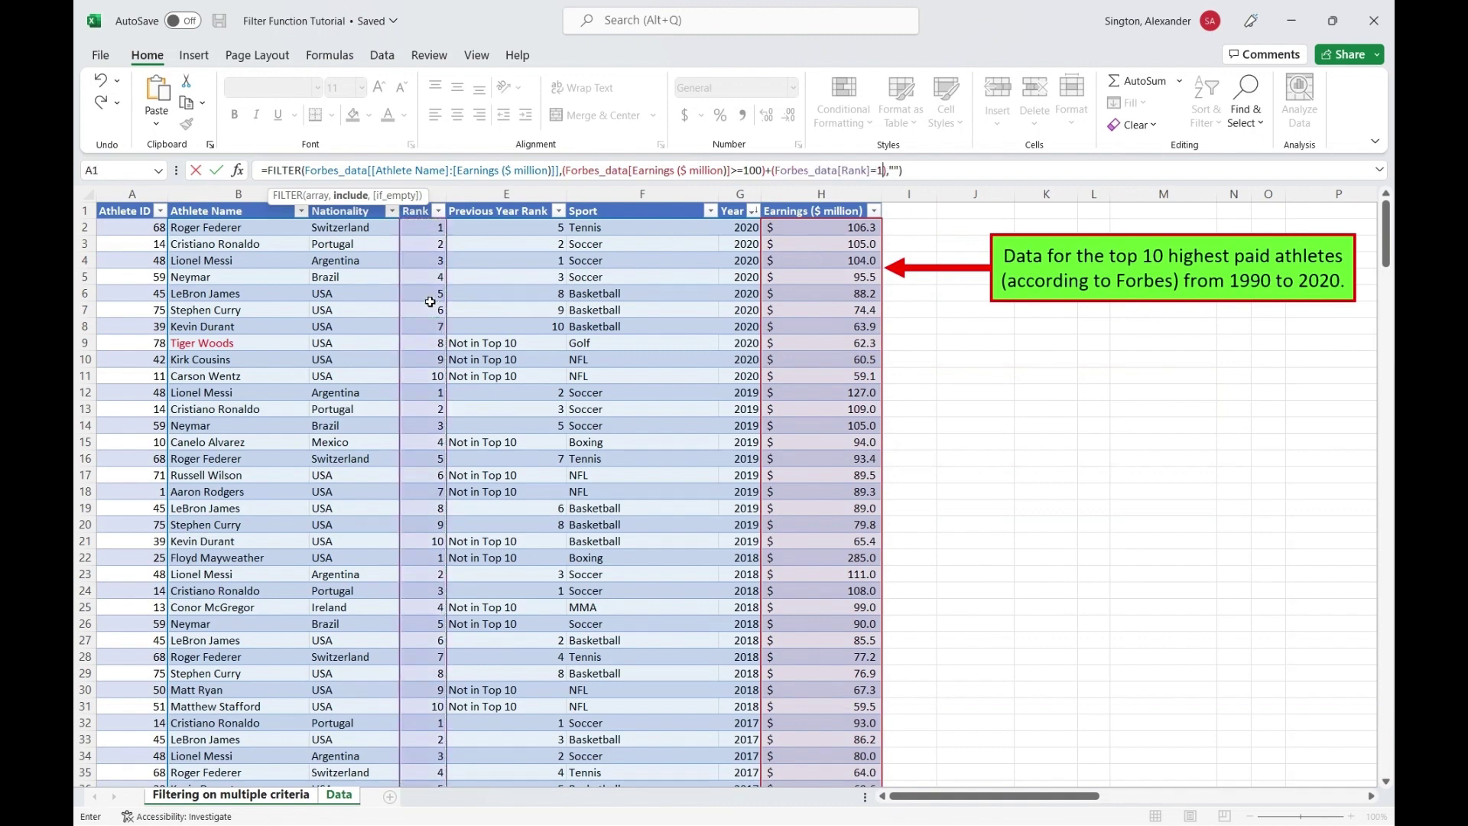
{"action": "key", "text": "Return"}
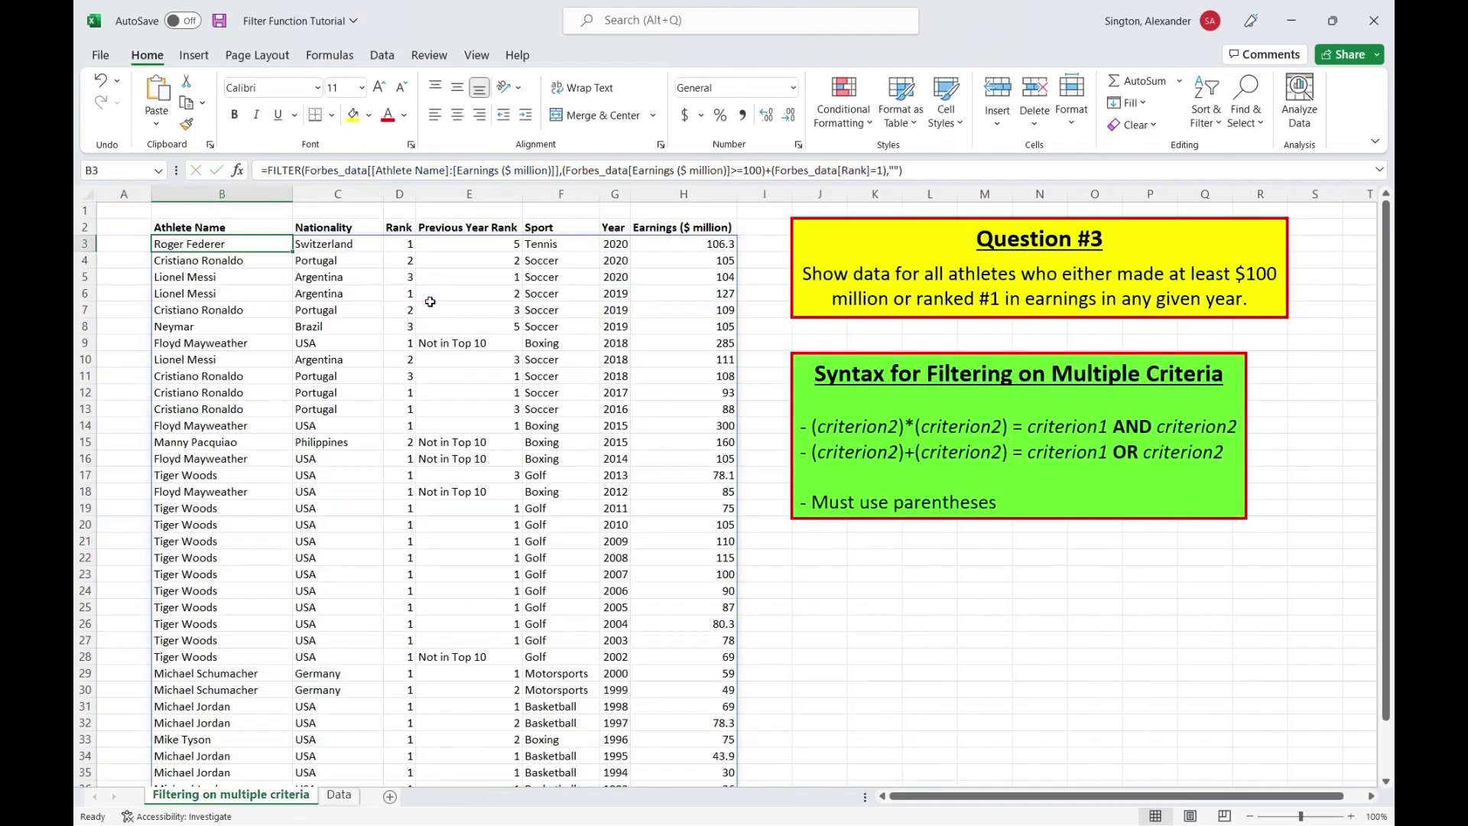
{"action": "scroll", "coordinate": [430, 302], "scroll_direction": "down", "scroll_amount": 2}
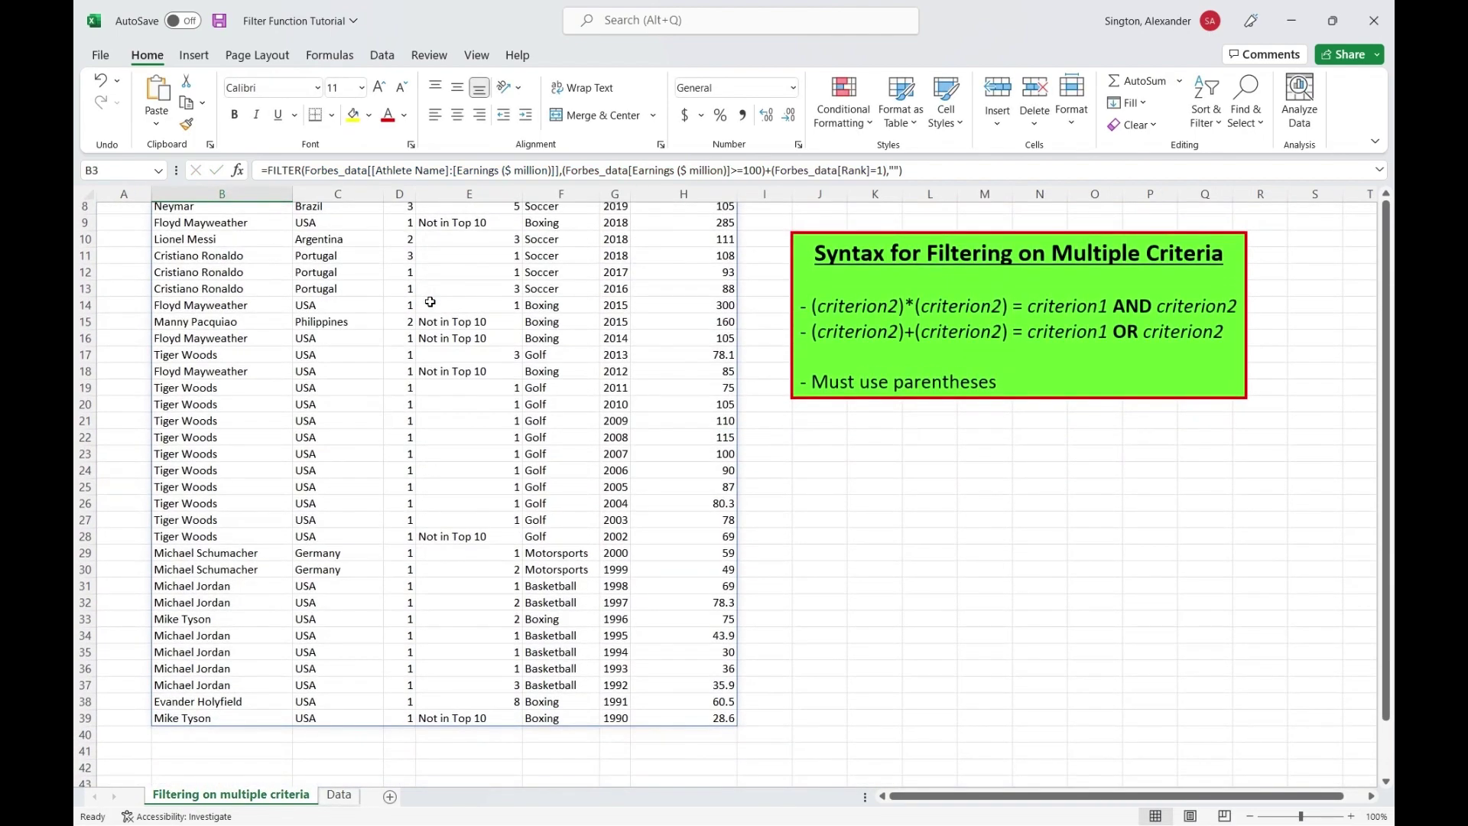
{"action": "scroll", "coordinate": [430, 302], "scroll_direction": "up", "scroll_amount": 2}
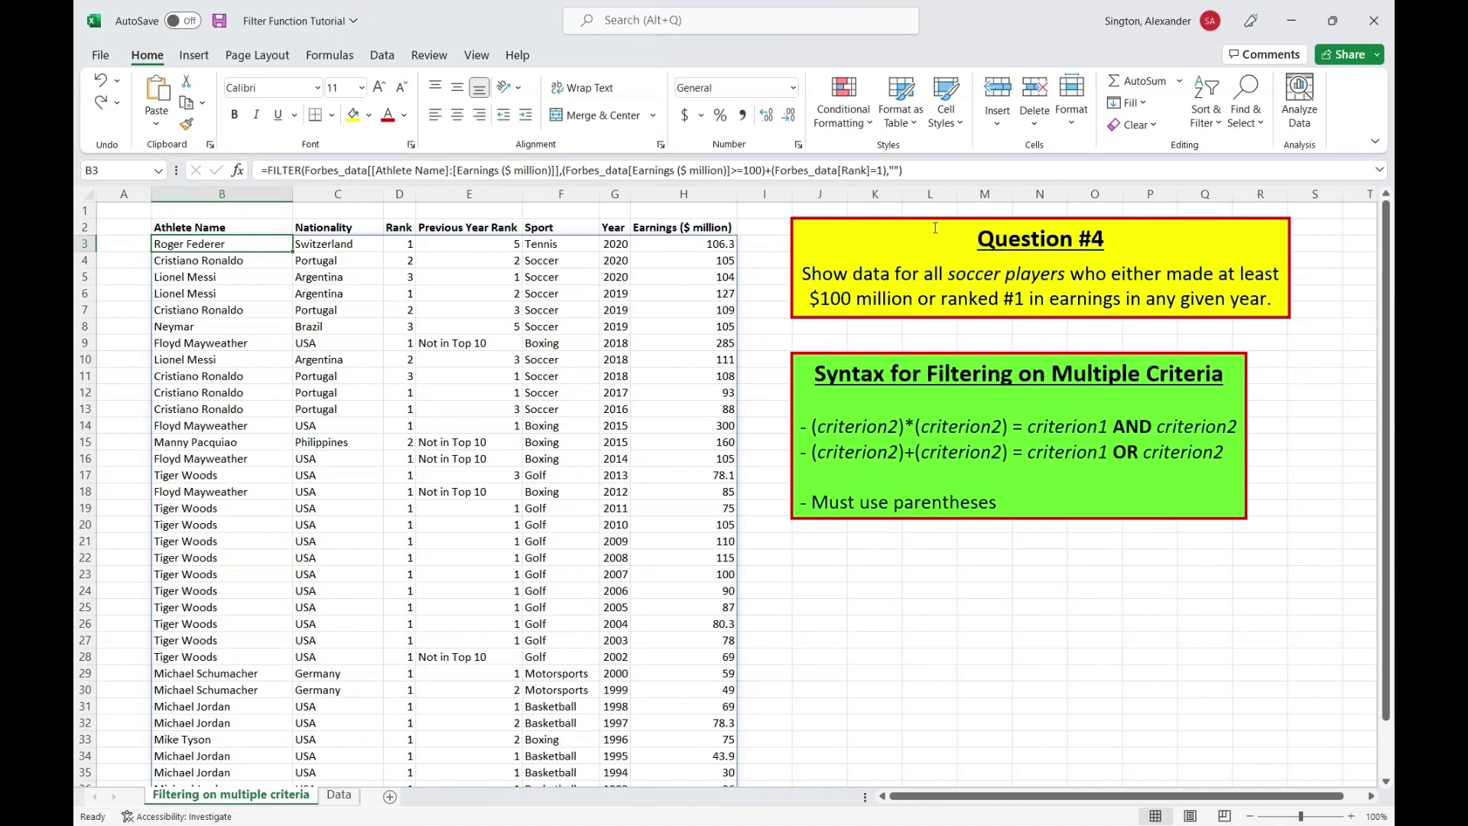
Multiply a Forbes_data[Sport]="soccer" condition into B3's filter formula and inspect the returned sports.
{"action": "left_click", "coordinate": [888, 172]}
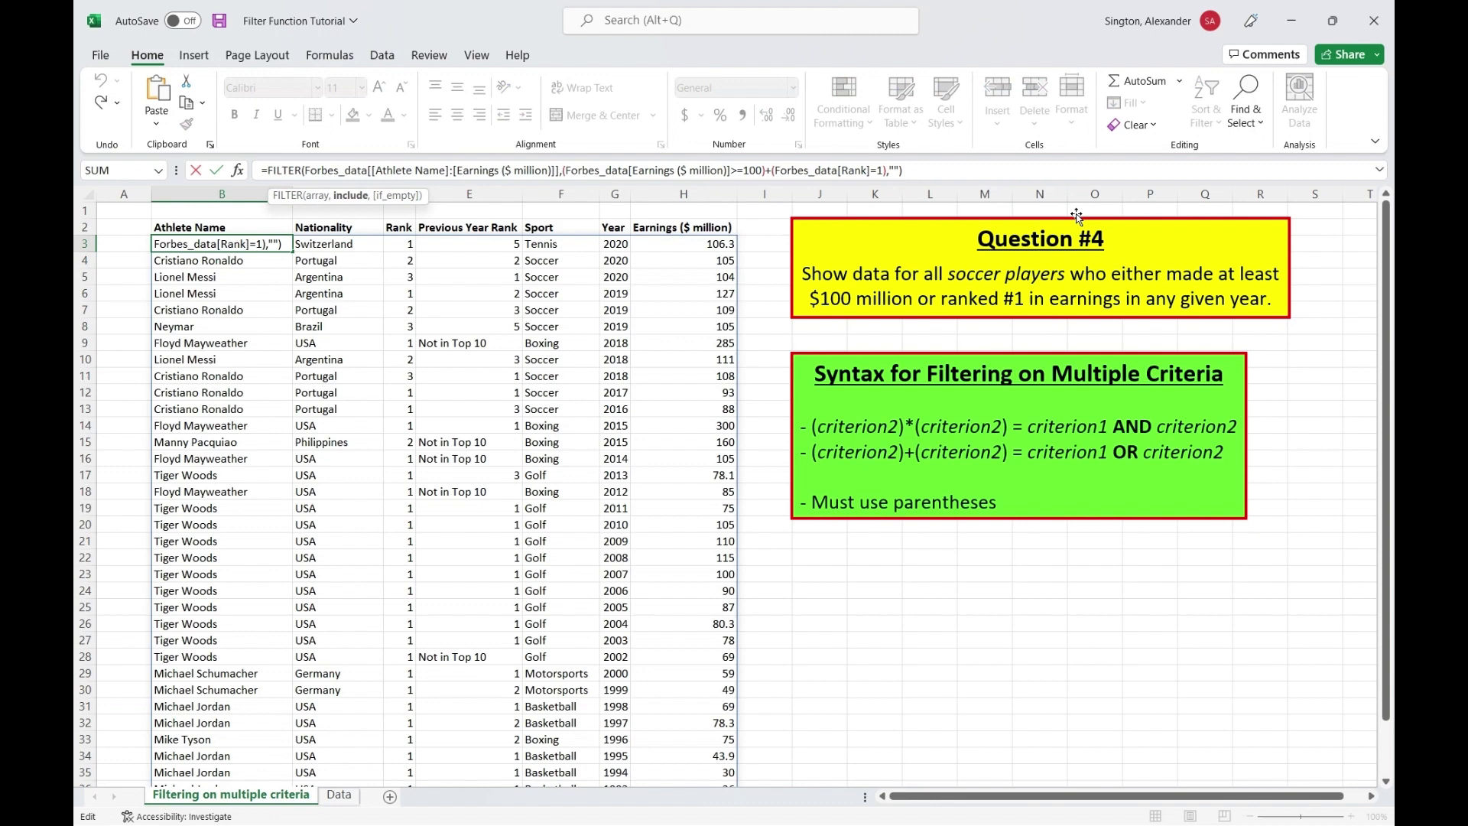
{"action": "type", "text": "*()"}
{"action": "key", "text": "ctrl+Page_Down"}
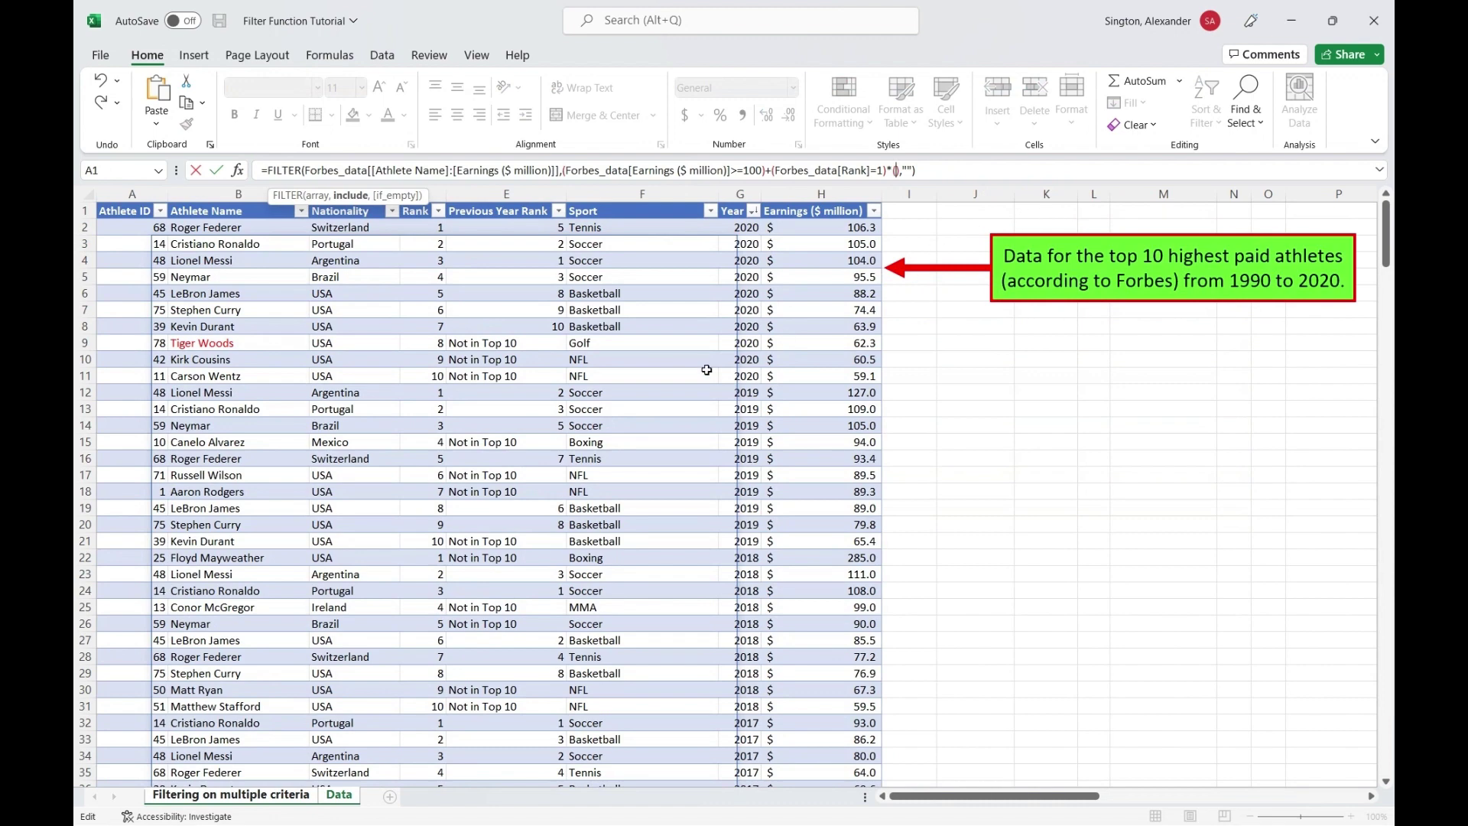
{"action": "left_click", "coordinate": [675, 376]}
{"action": "key", "text": "ctrl+space"}
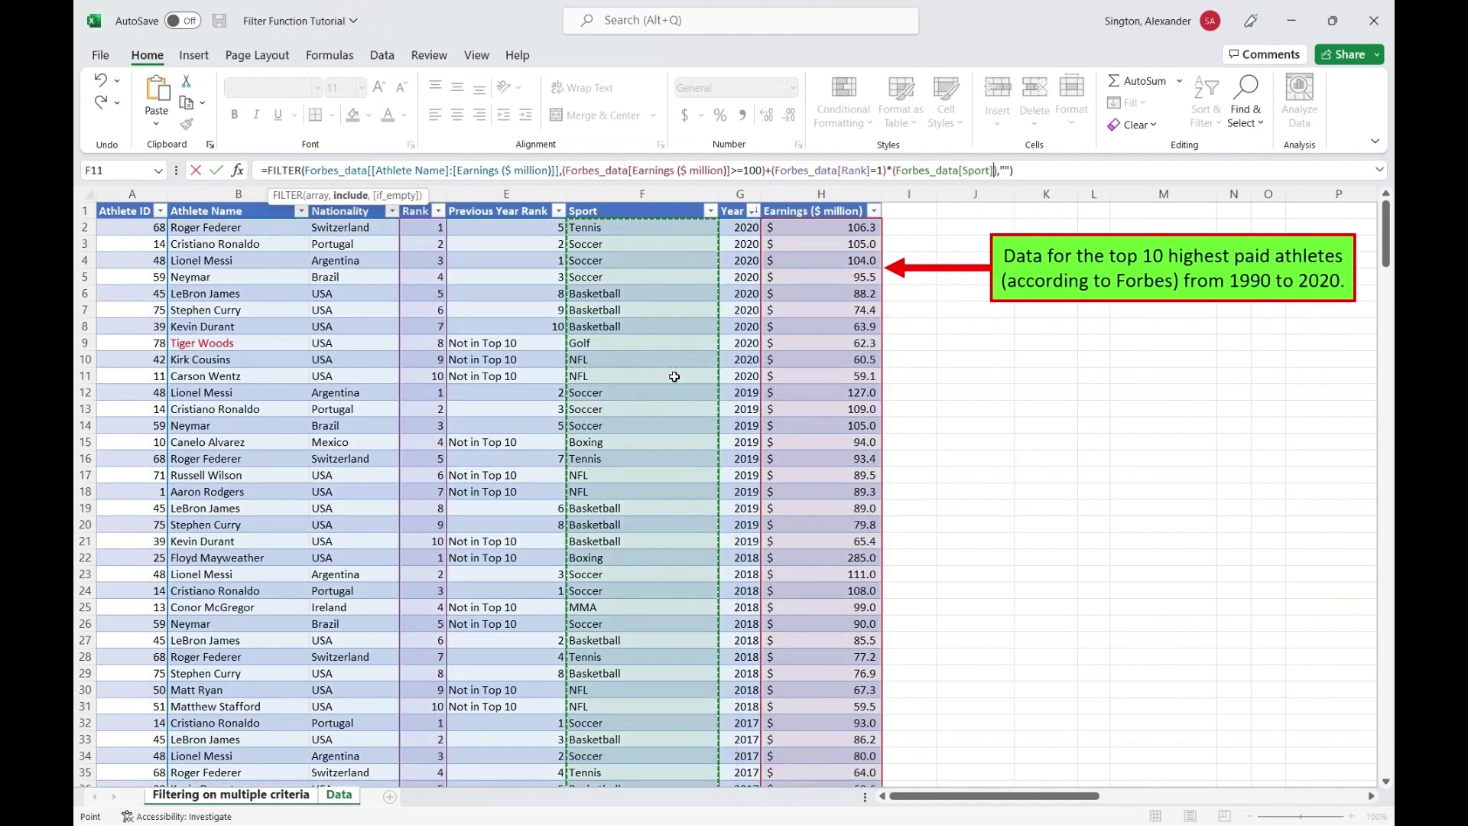
{"action": "type", "text": "=\"\""}
{"action": "key", "text": "Left"}
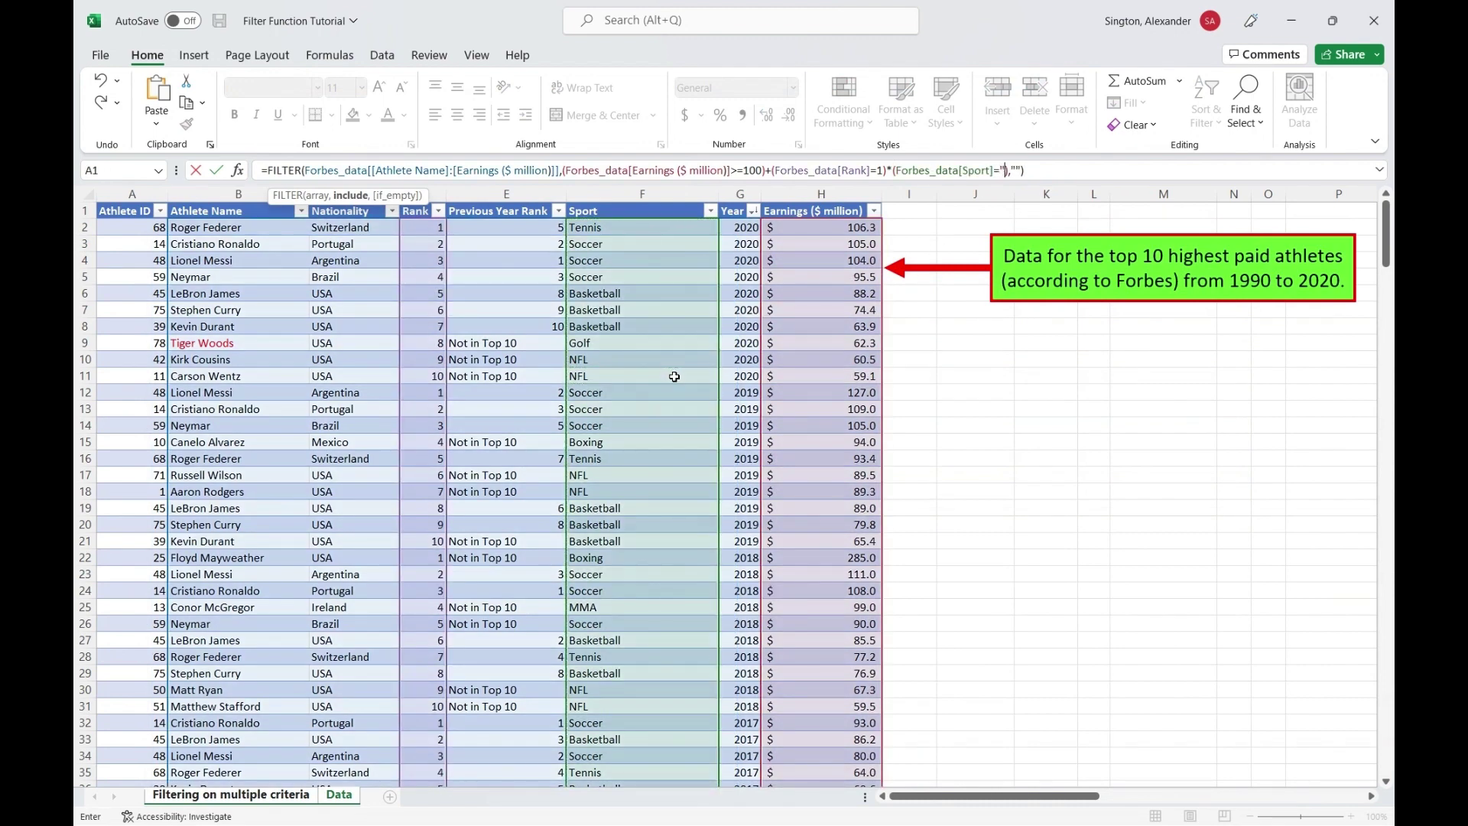
{"action": "type", "text": "soccer"}
{"action": "key", "text": "Return"}
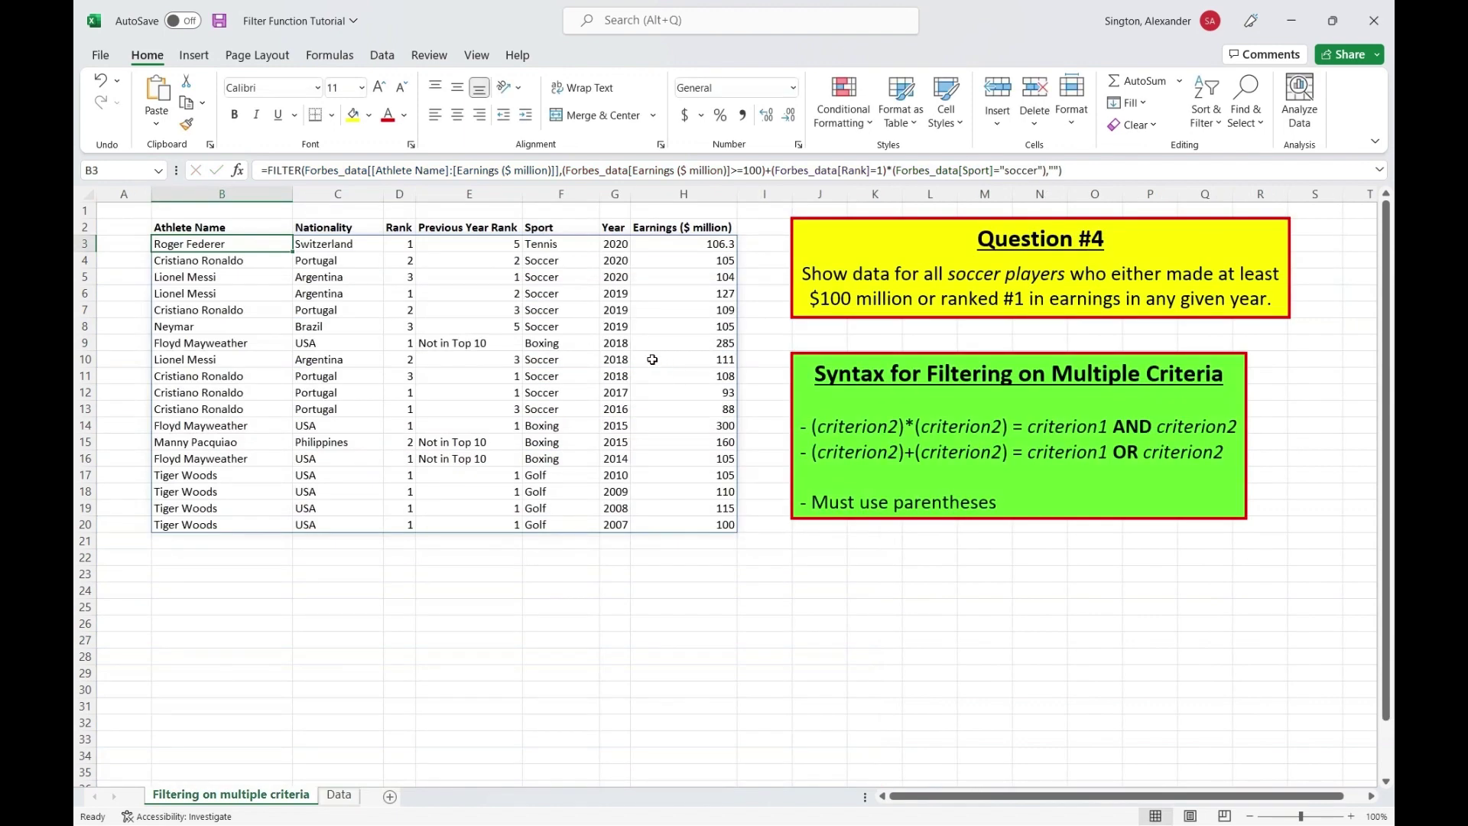
{"action": "left_click_drag", "start_coordinate": [556, 244], "coordinate": [583, 514]}
Wrap the earnings and rank conditions in extra parentheses so B3 returns only soccer players.
{"action": "left_click", "coordinate": [549, 572]}
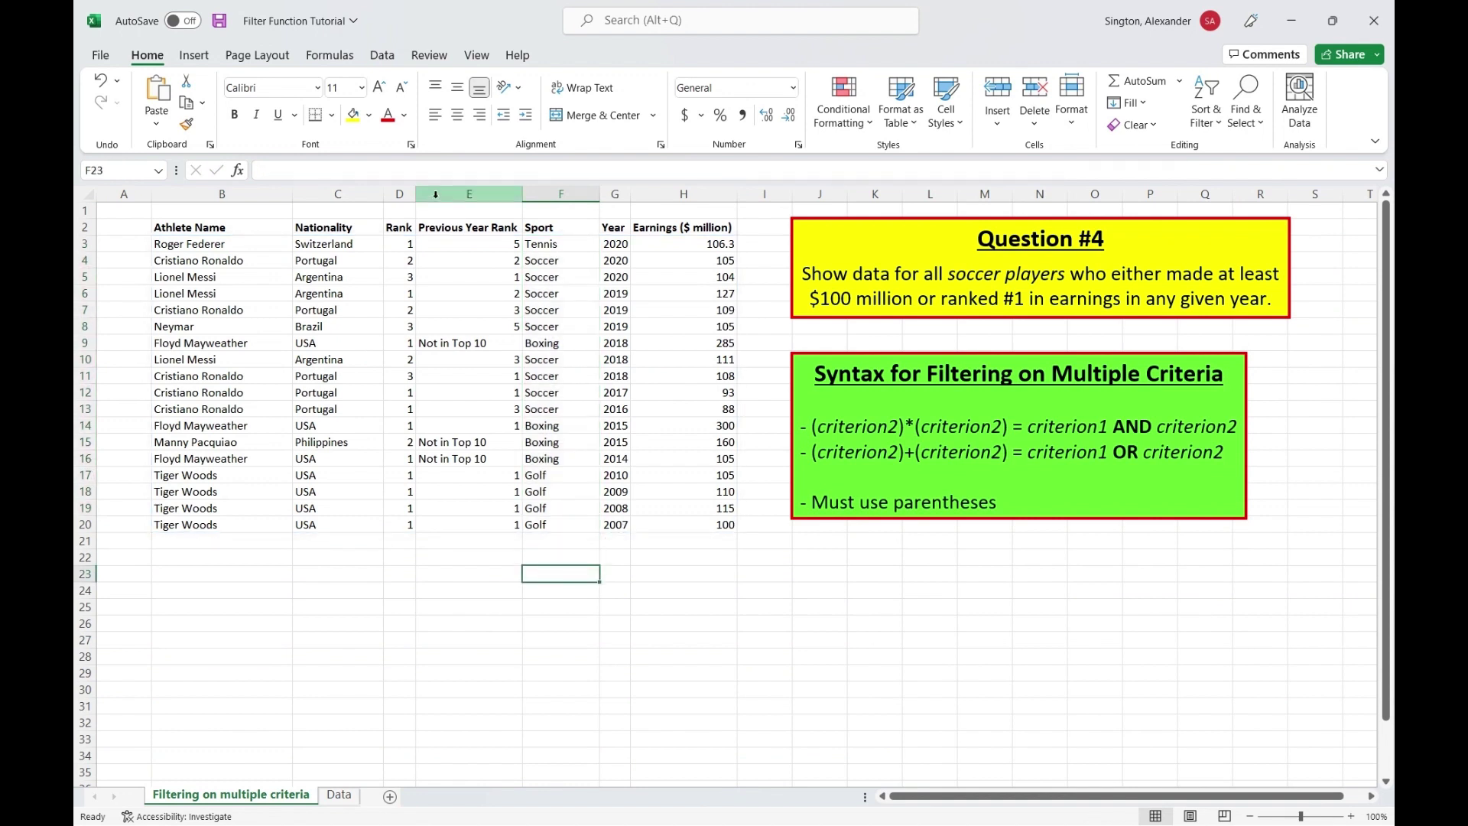
{"action": "left_click", "coordinate": [200, 245]}
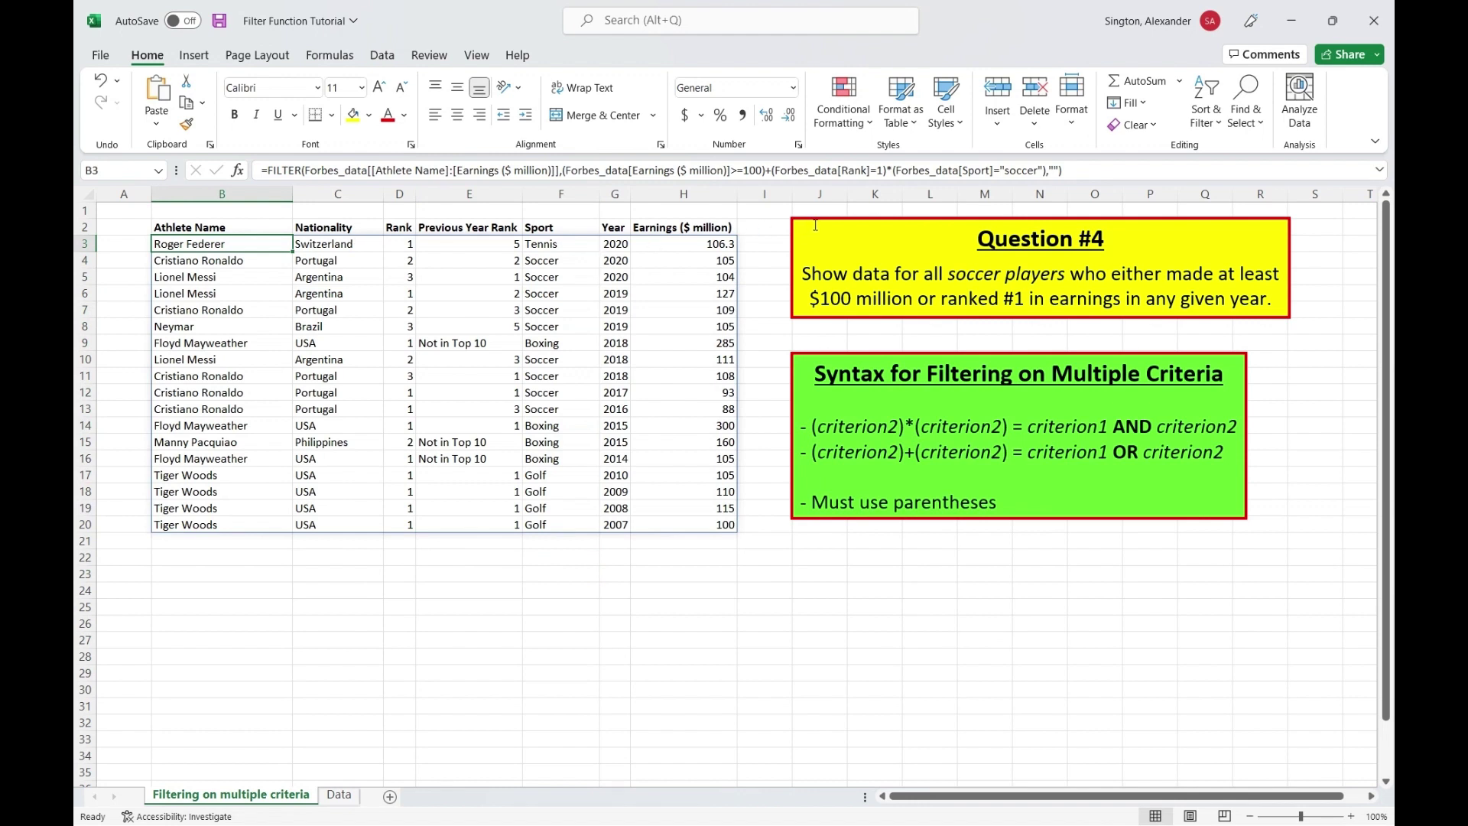
{"action": "left_click_drag", "start_coordinate": [771, 169], "coordinate": [1035, 188]}
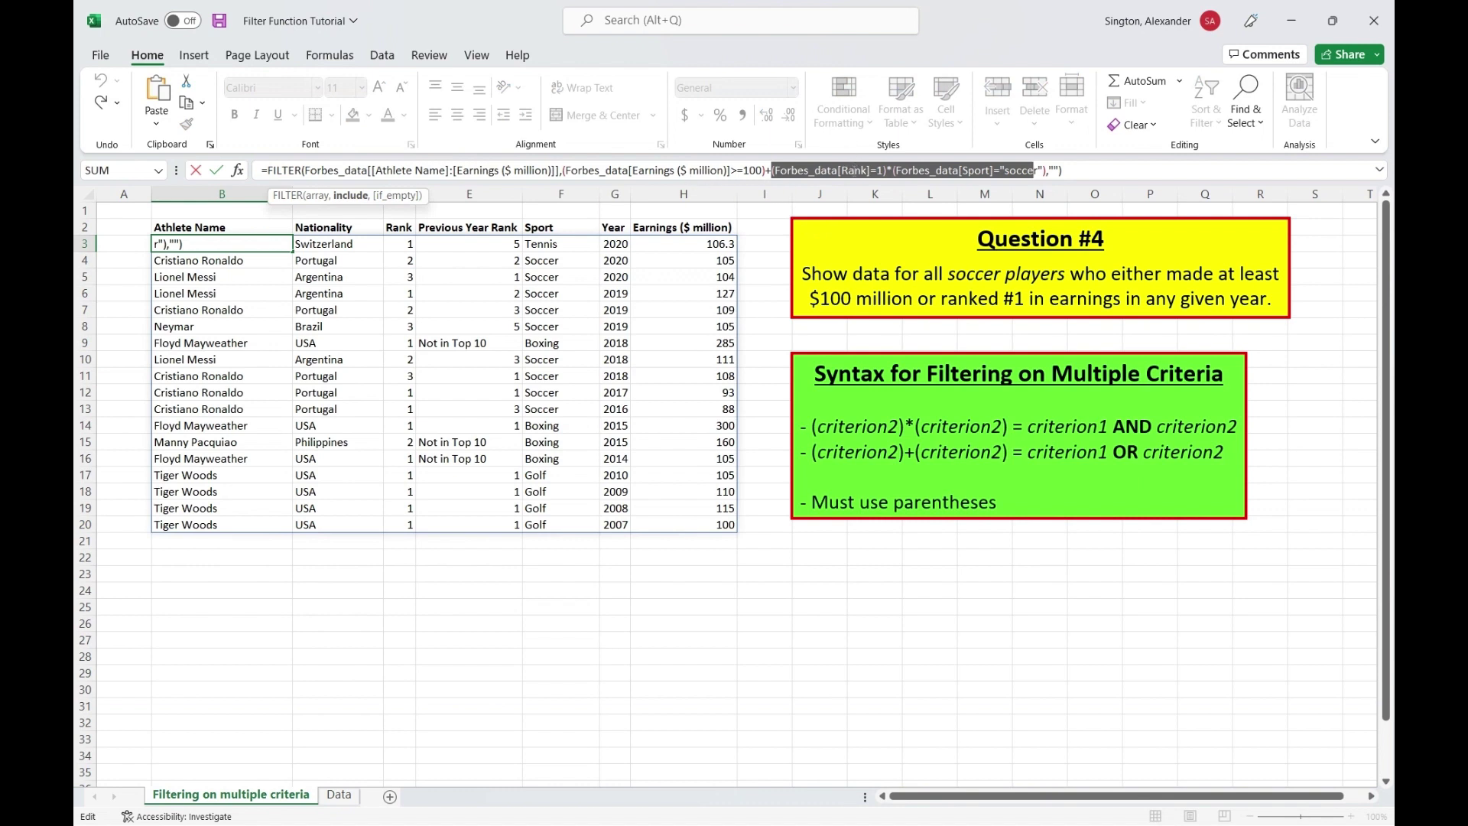
{"action": "left_click", "coordinate": [855, 170]}
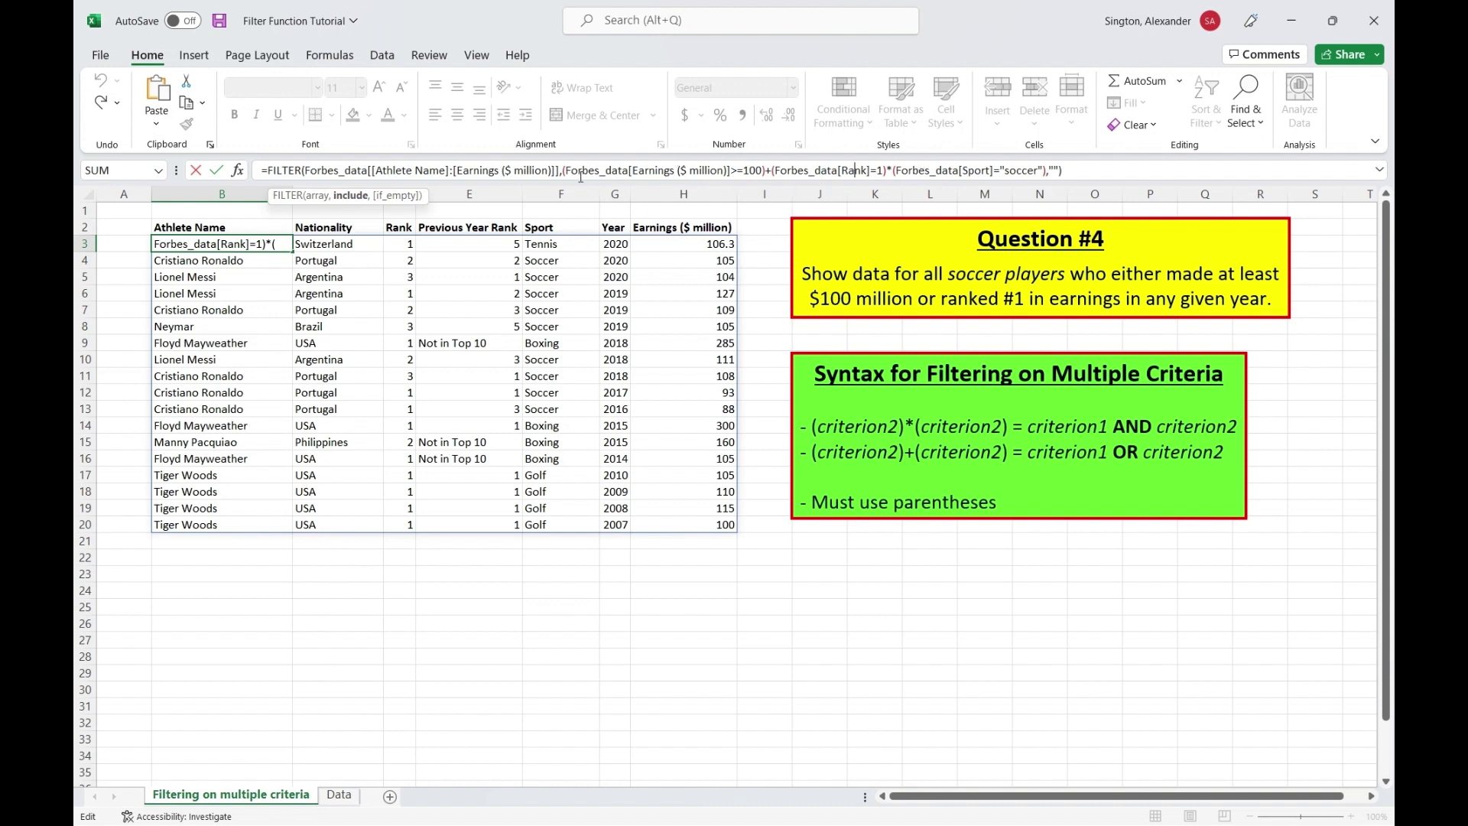
{"action": "left_click", "coordinate": [558, 170]}
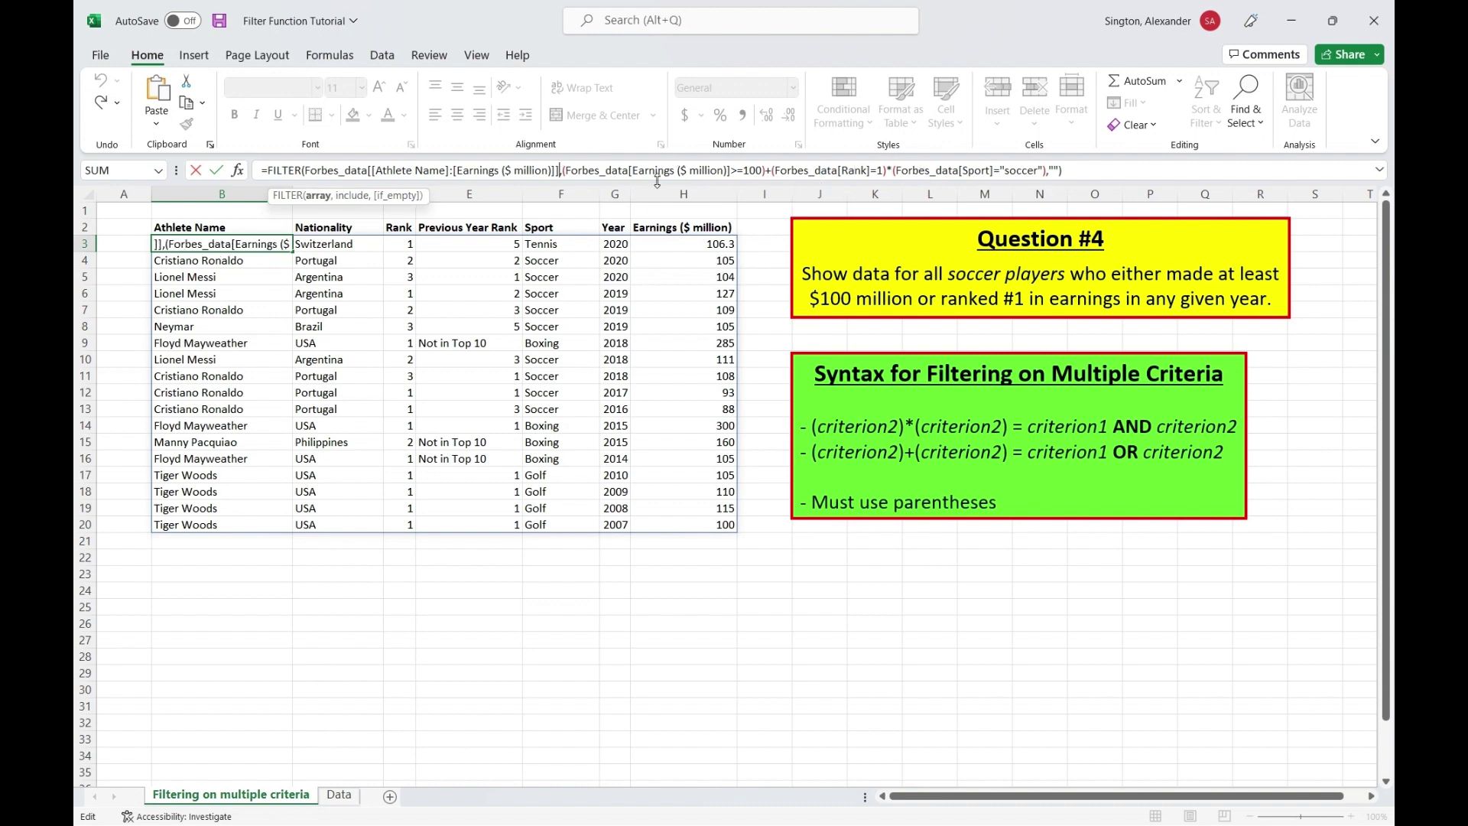
{"action": "key", "text": "Right"}
{"action": "type", "text": "("}
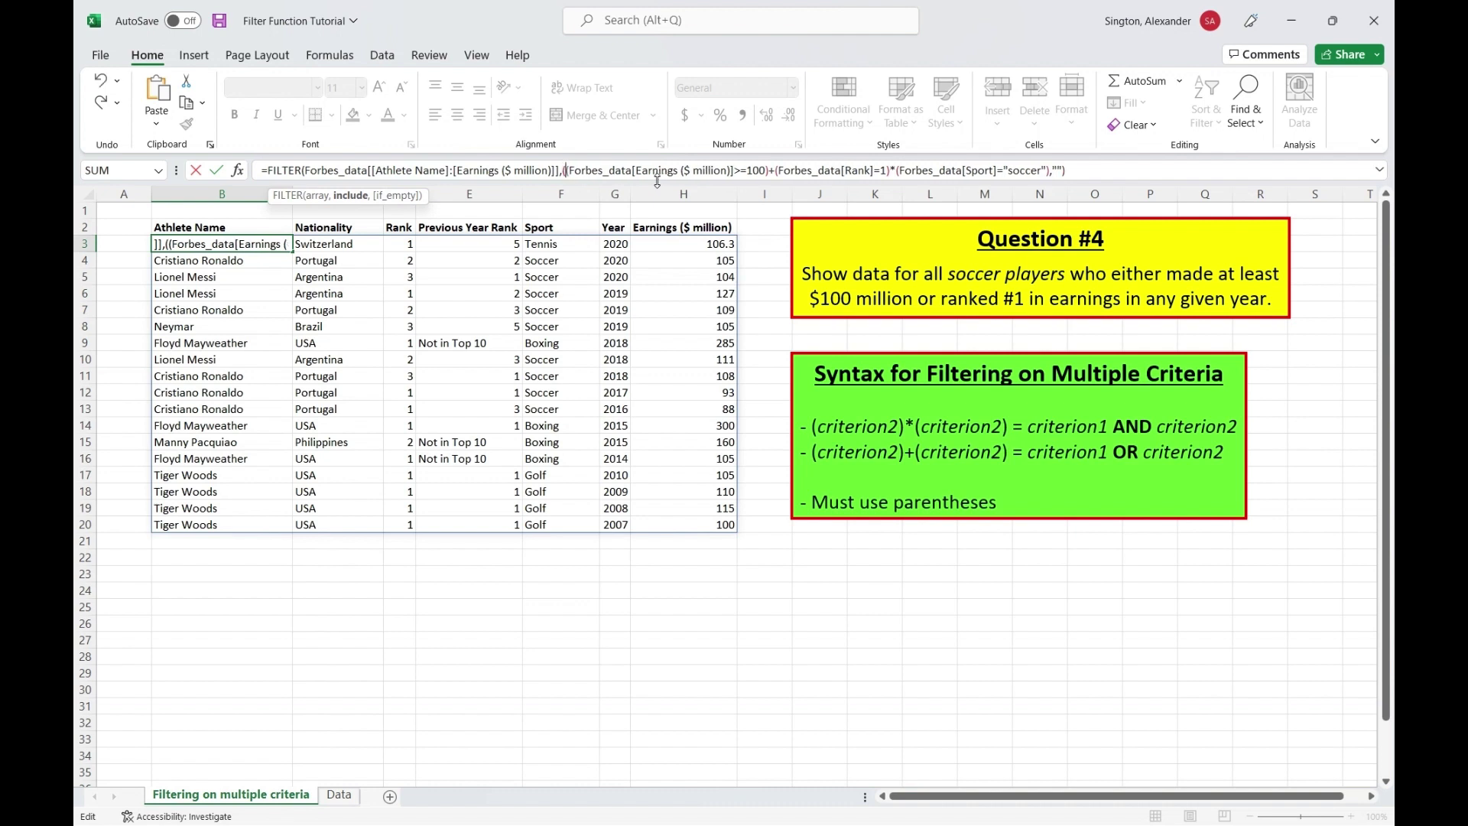
{"action": "left_click", "coordinate": [892, 170]}
{"action": "type", "text": ")"}
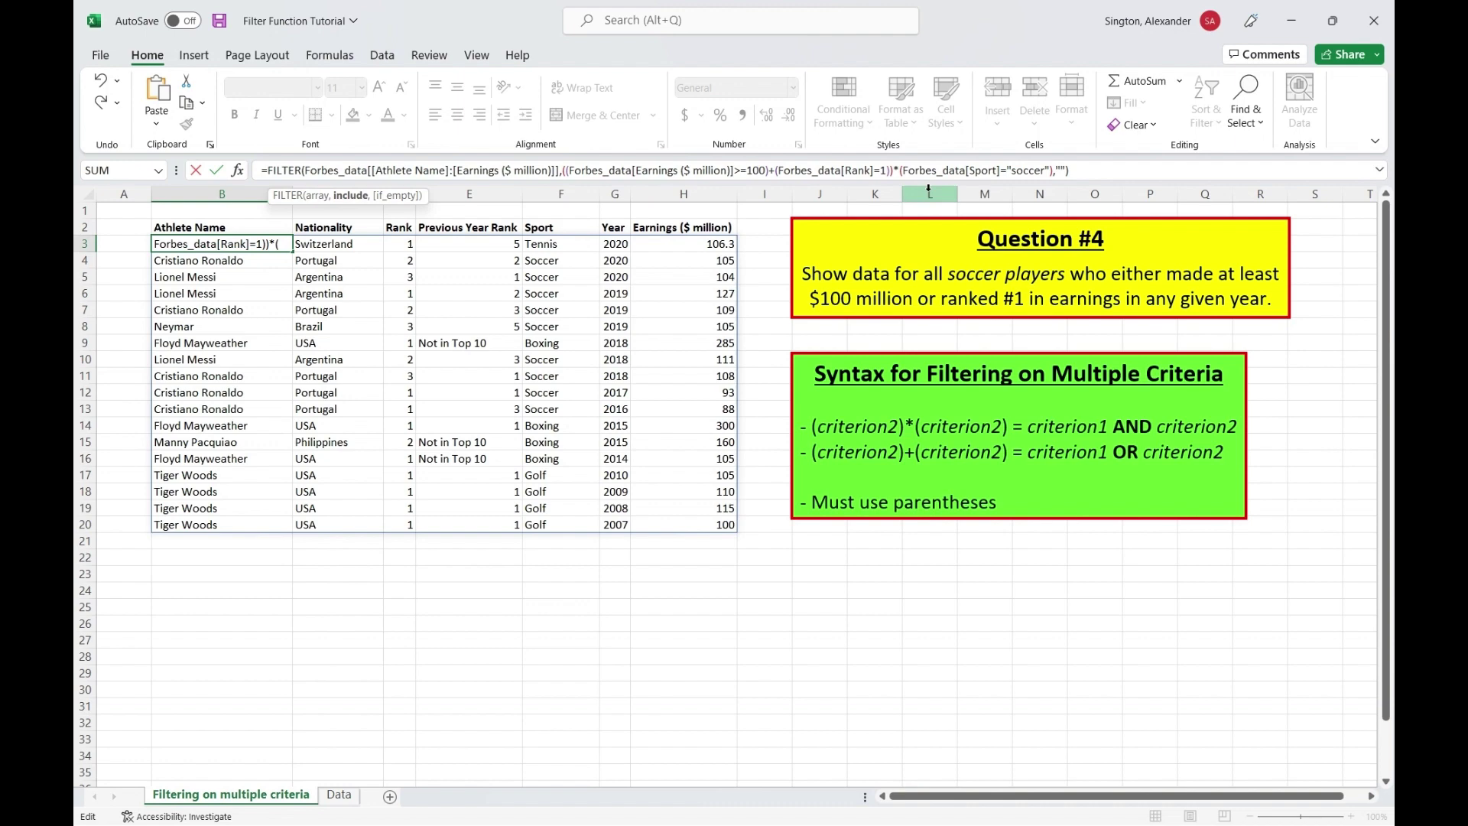
{"action": "key", "text": "ctrl+Return"}
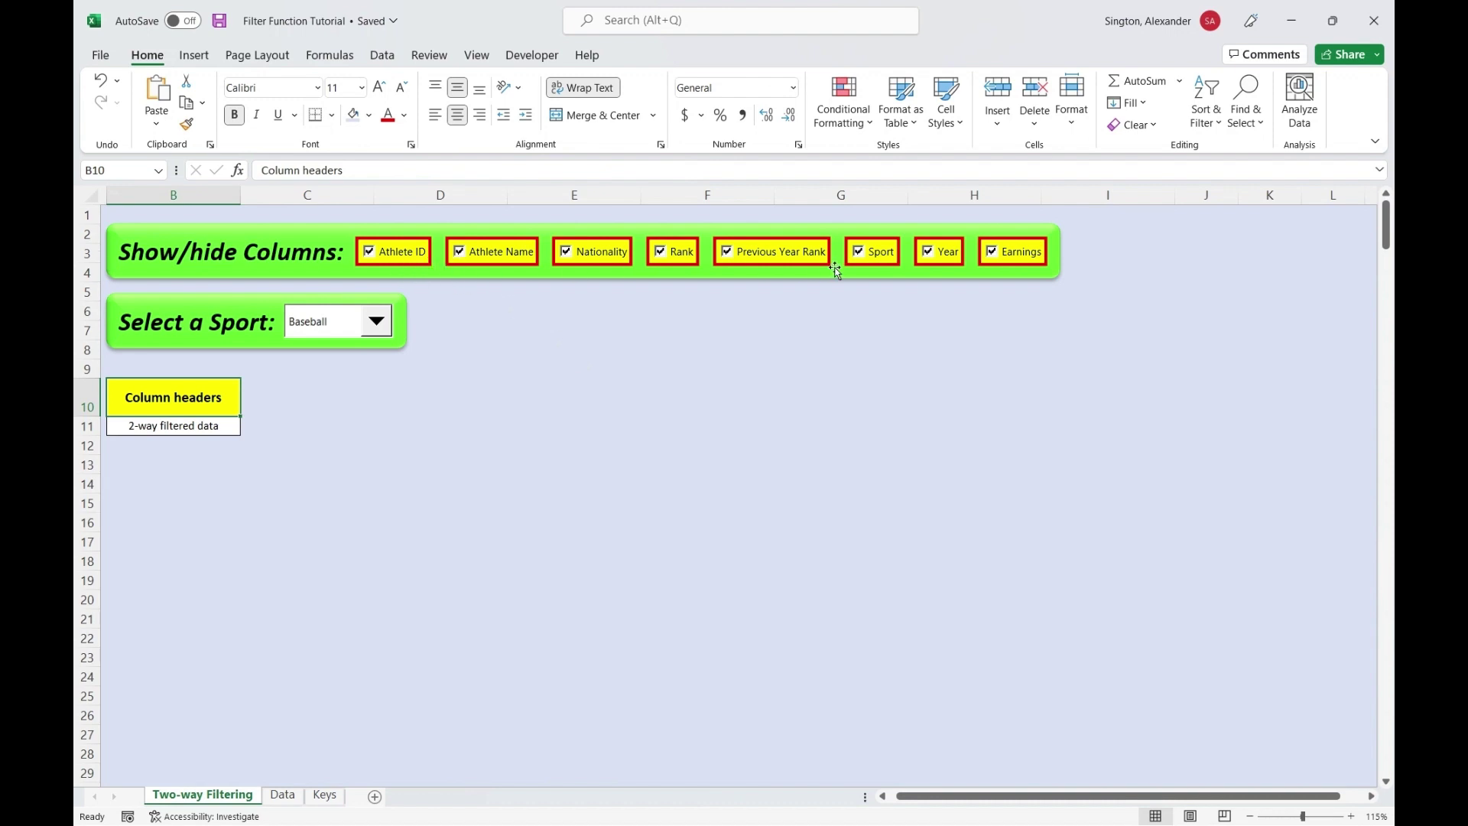
Check the sport dropdown stays on Baseball and test the Athlete ID checkbox.
{"action": "left_click", "coordinate": [378, 324]}
{"action": "left_click", "coordinate": [380, 328]}
{"action": "left_click", "coordinate": [416, 252]}
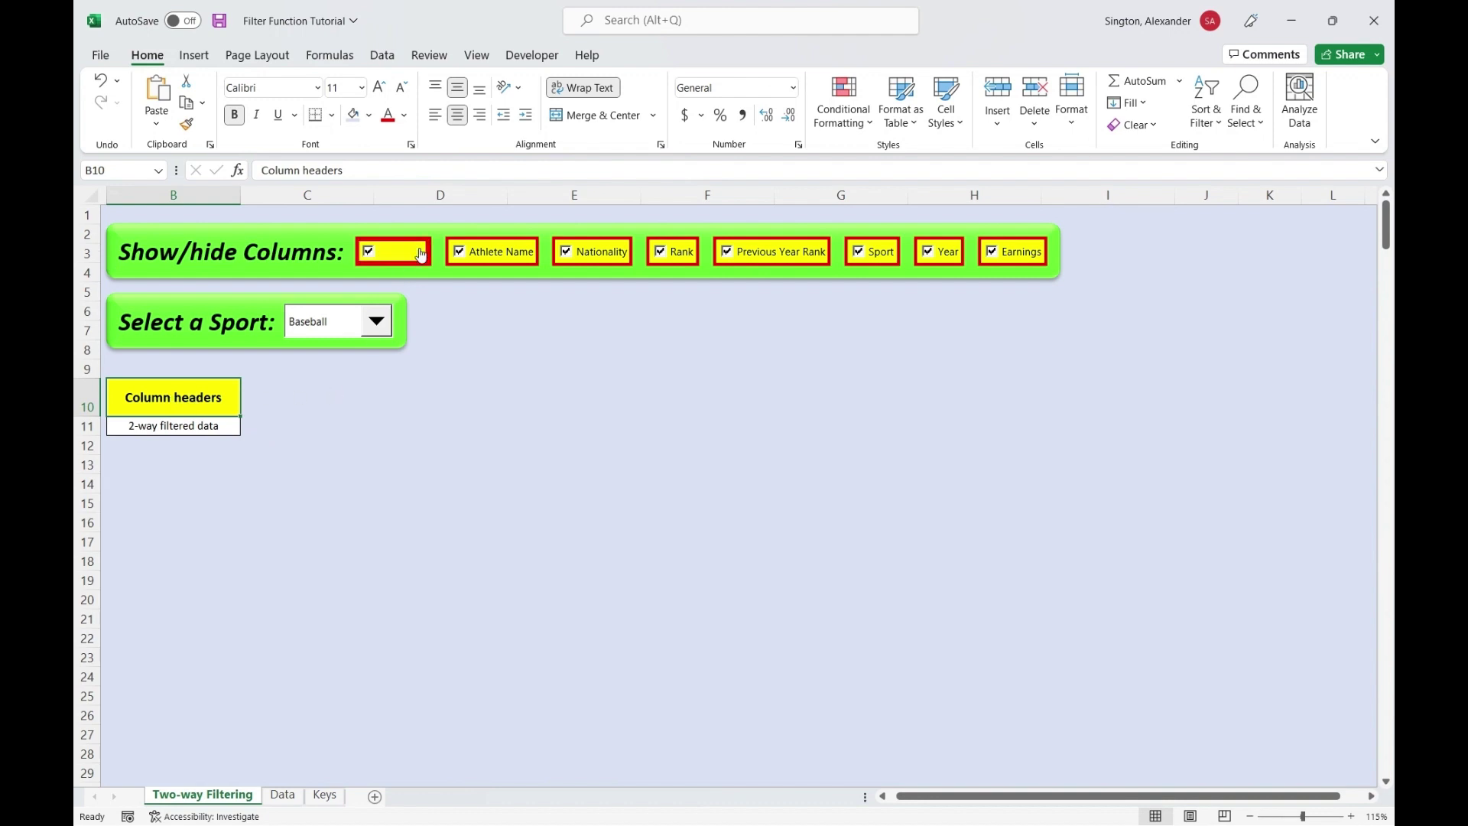
{"action": "left_click", "coordinate": [470, 256]}
Enter =FILTER(Forbes_data[#Headers],Keys!B2:I2,"Select a column header above") in B10.
{"action": "left_click", "coordinate": [393, 252]}
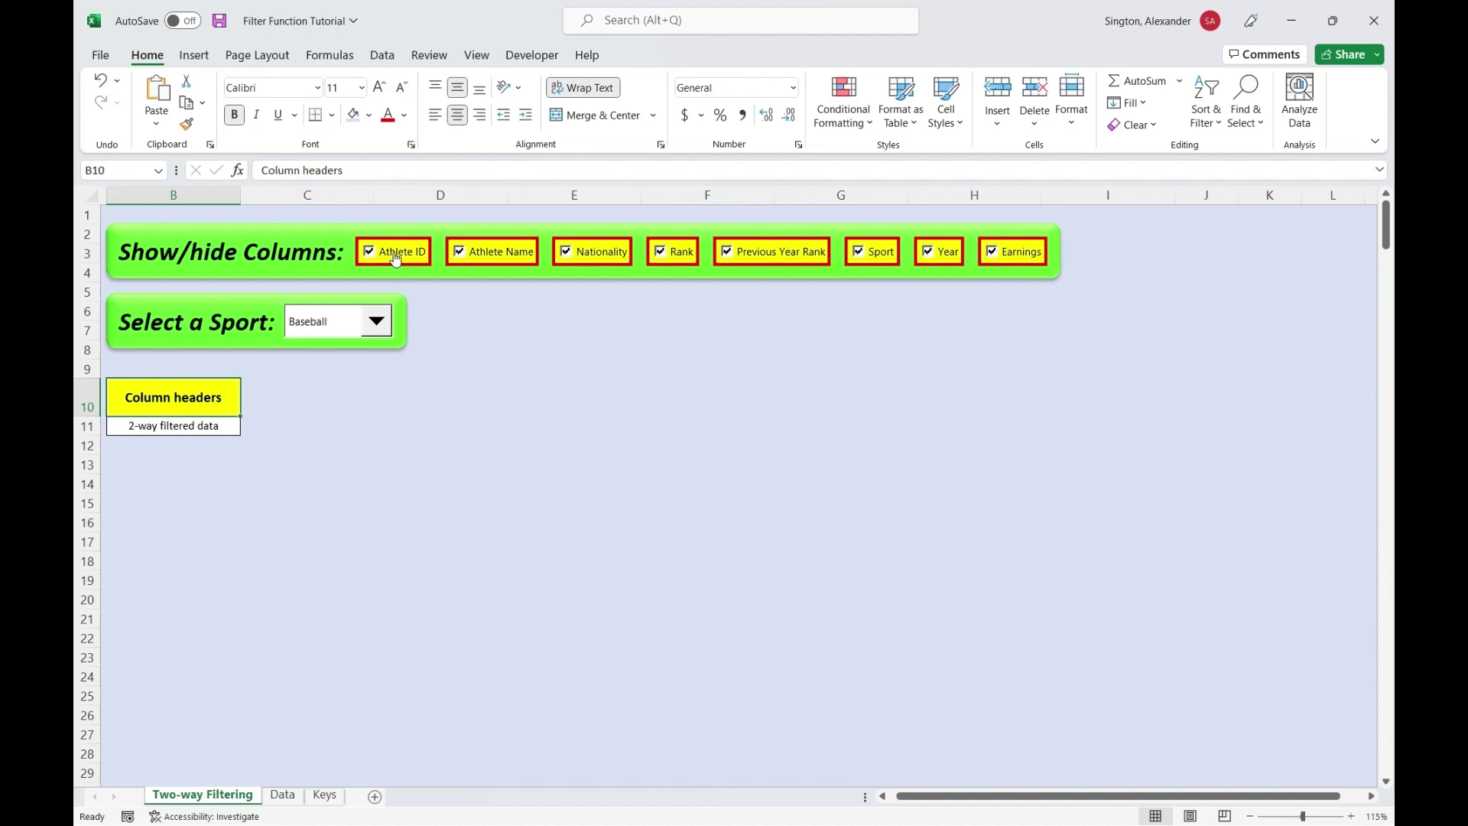
{"action": "type", "text": "=FILTER("}
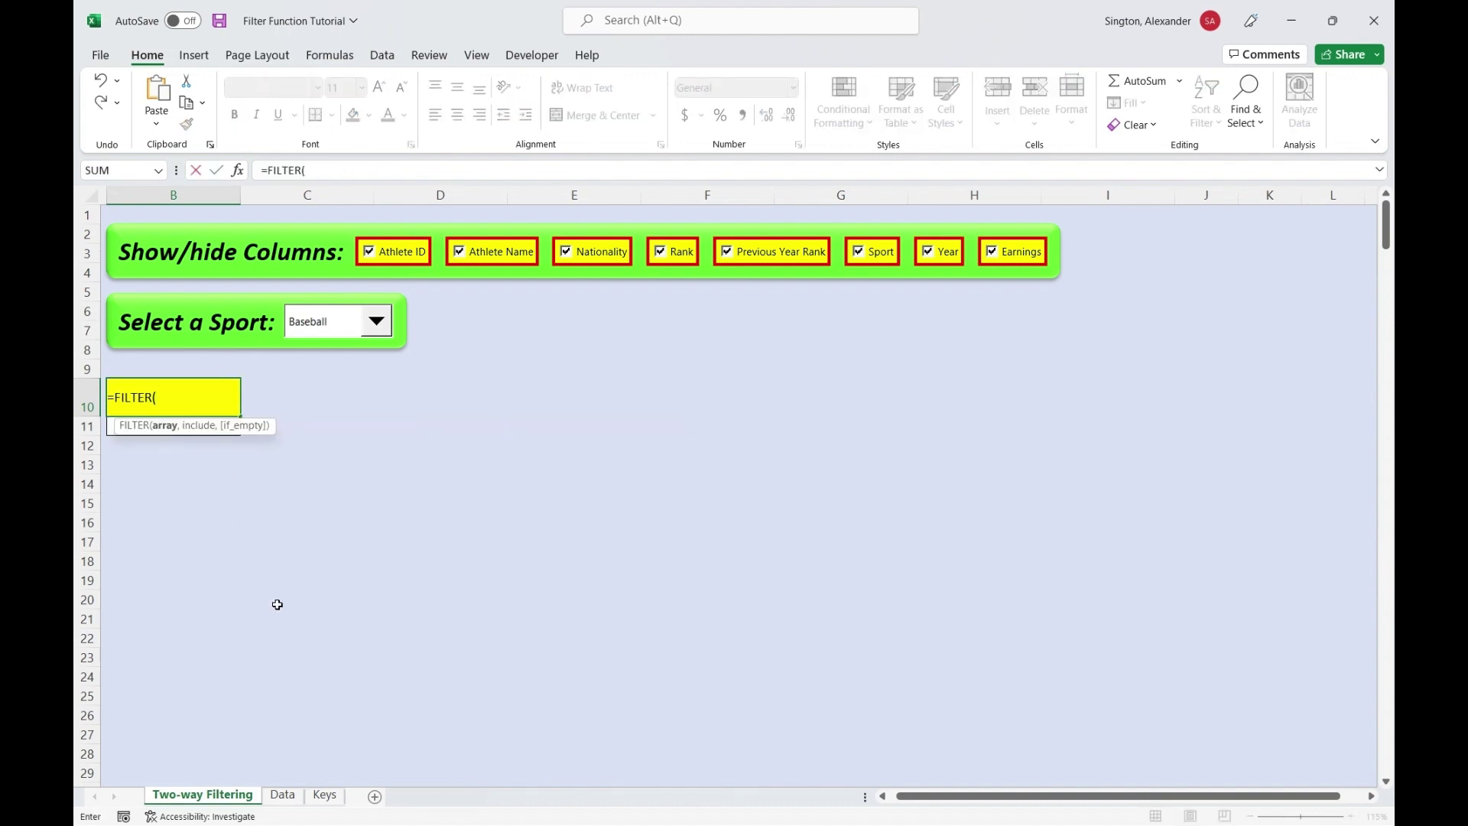
{"action": "key", "text": "ctrl+Page_Down"}
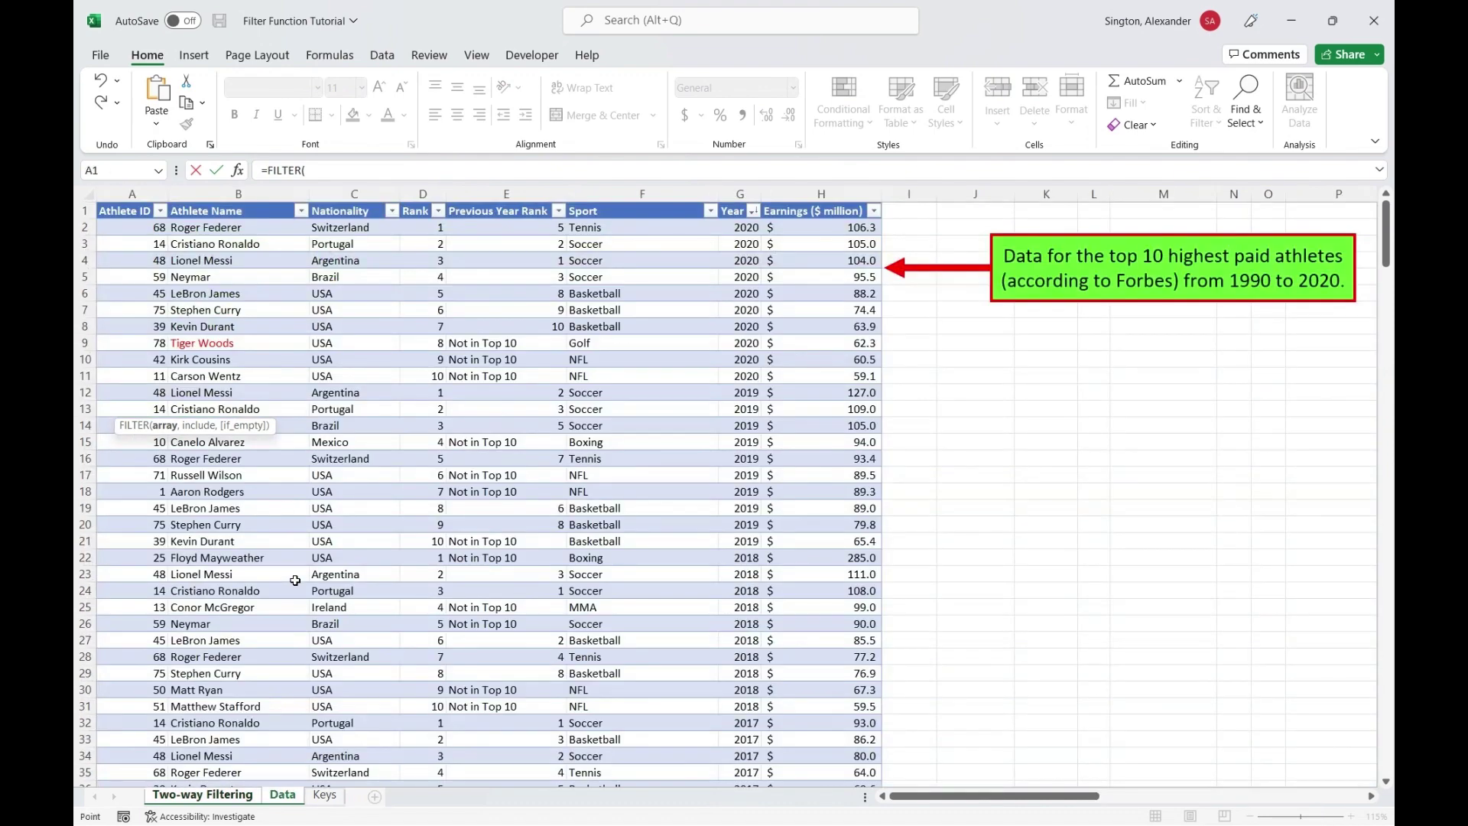
{"action": "left_click", "coordinate": [136, 213]}
{"action": "key", "text": "ctrl+shift+Right"}
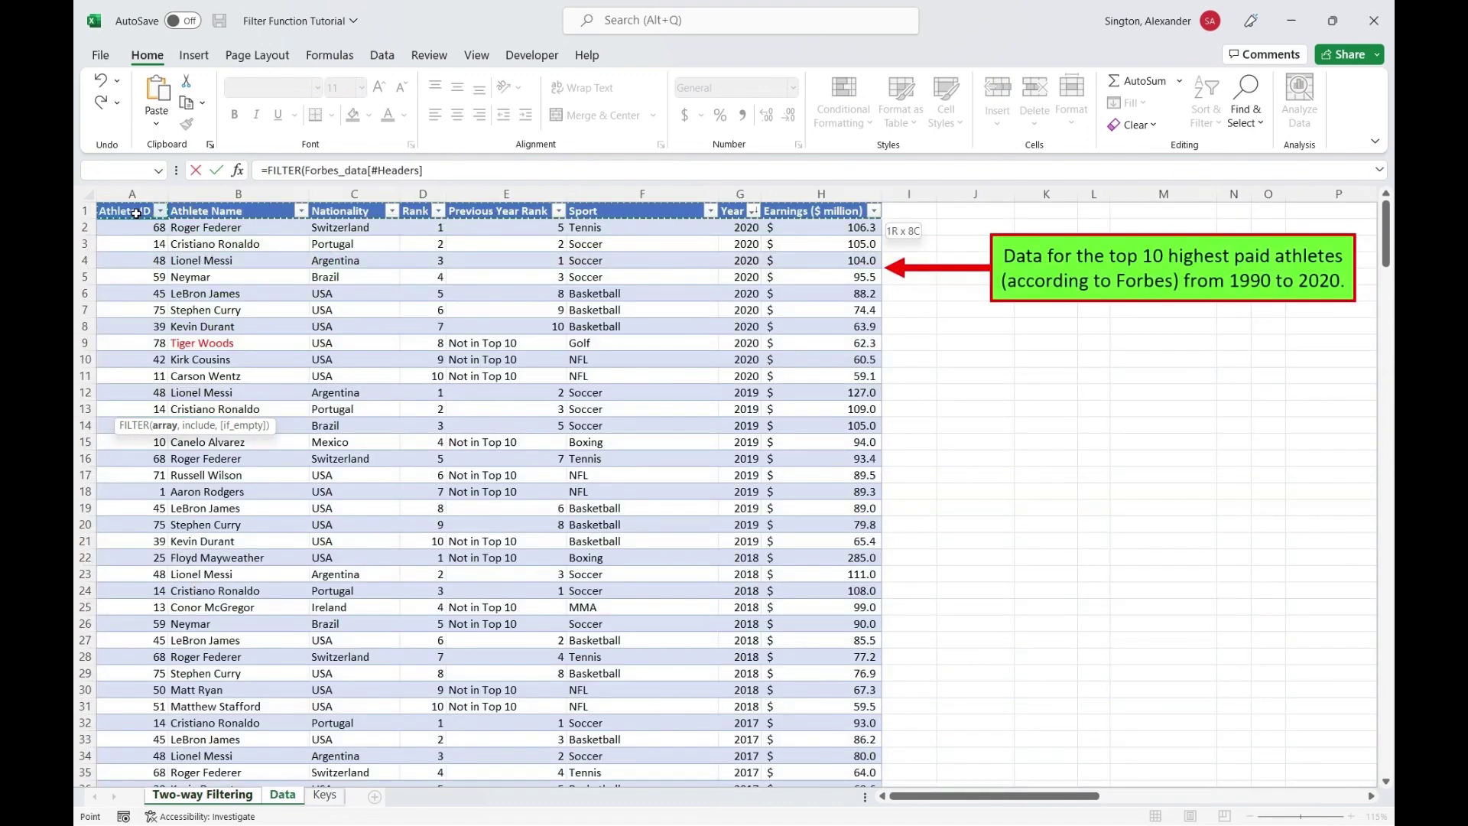
{"action": "type", "text": ","}
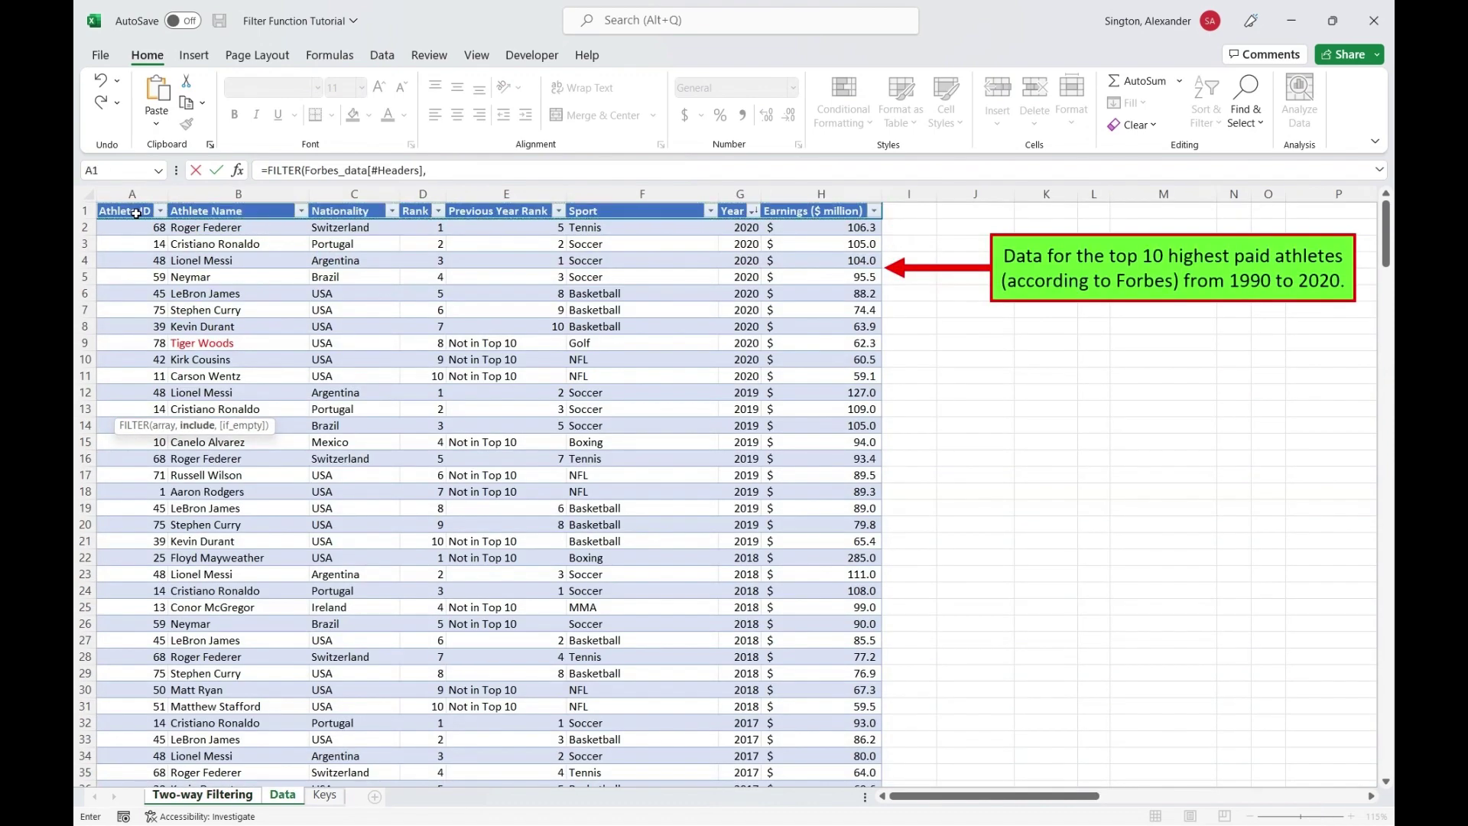
{"action": "key", "text": "ctrl+Page_Down"}
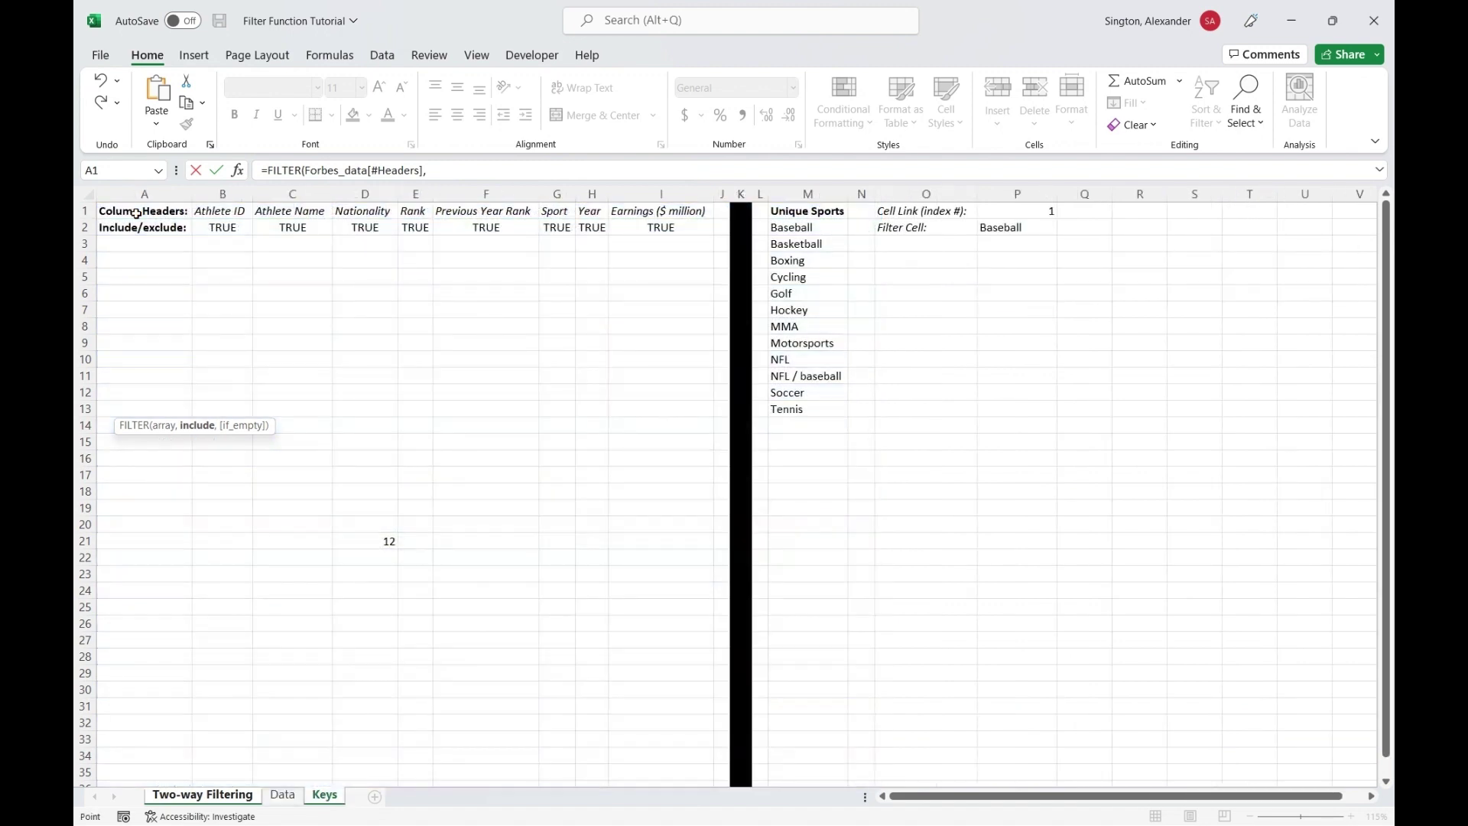
{"action": "left_click", "coordinate": [223, 226]}
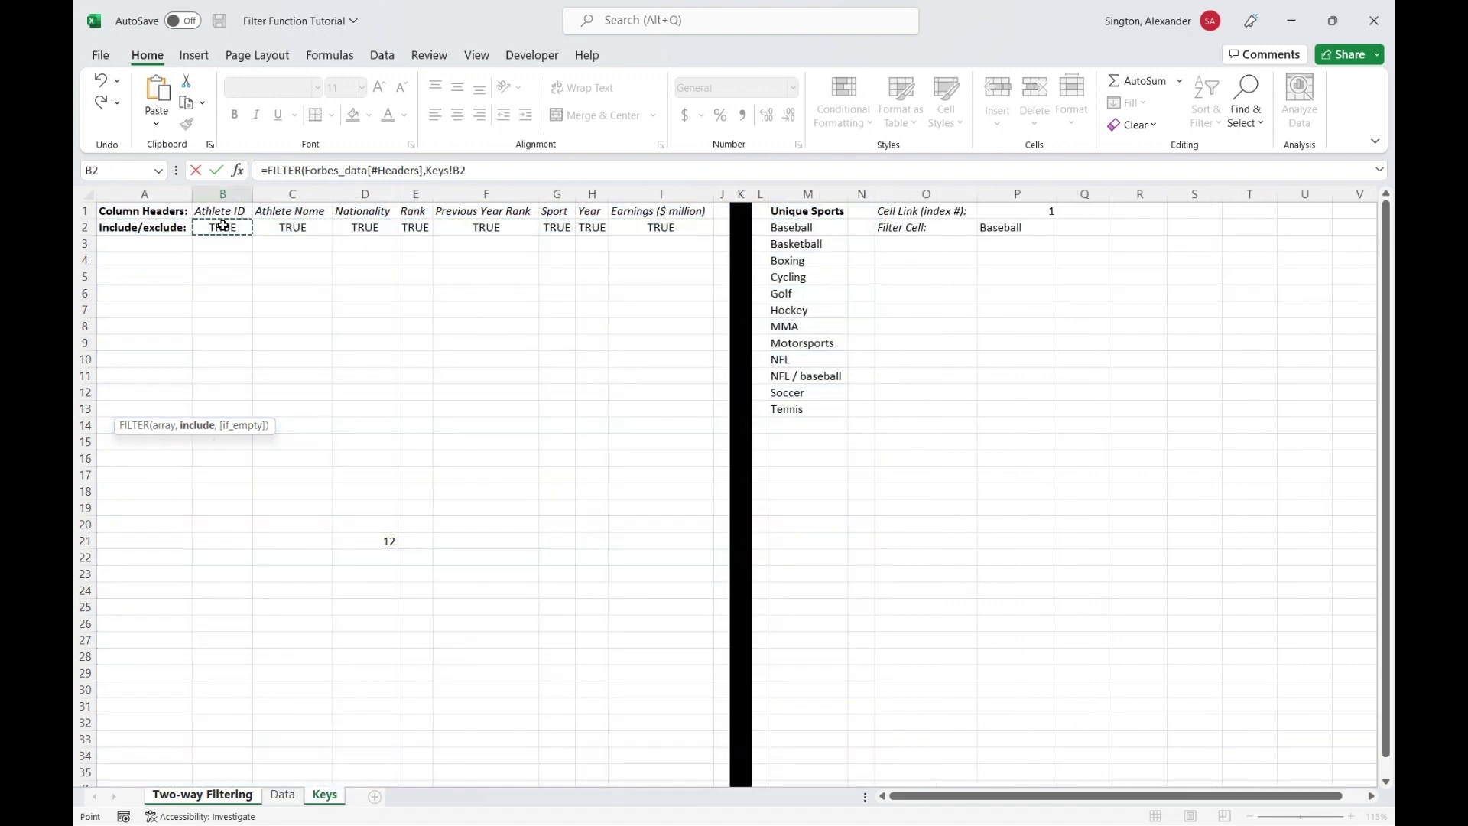
{"action": "key", "text": "ctrl+shift+Right"}
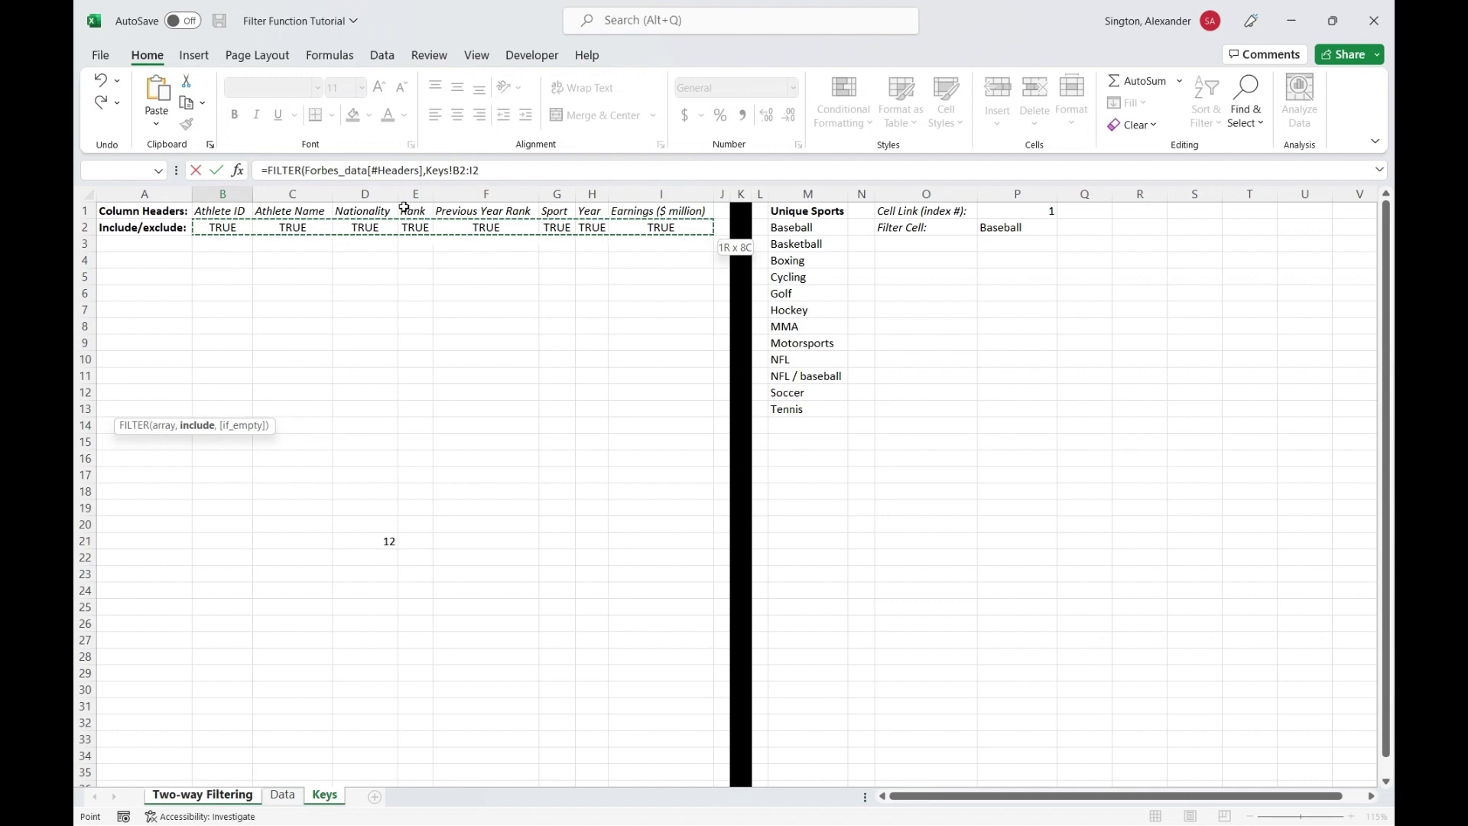
{"action": "left_click", "coordinate": [507, 172]}
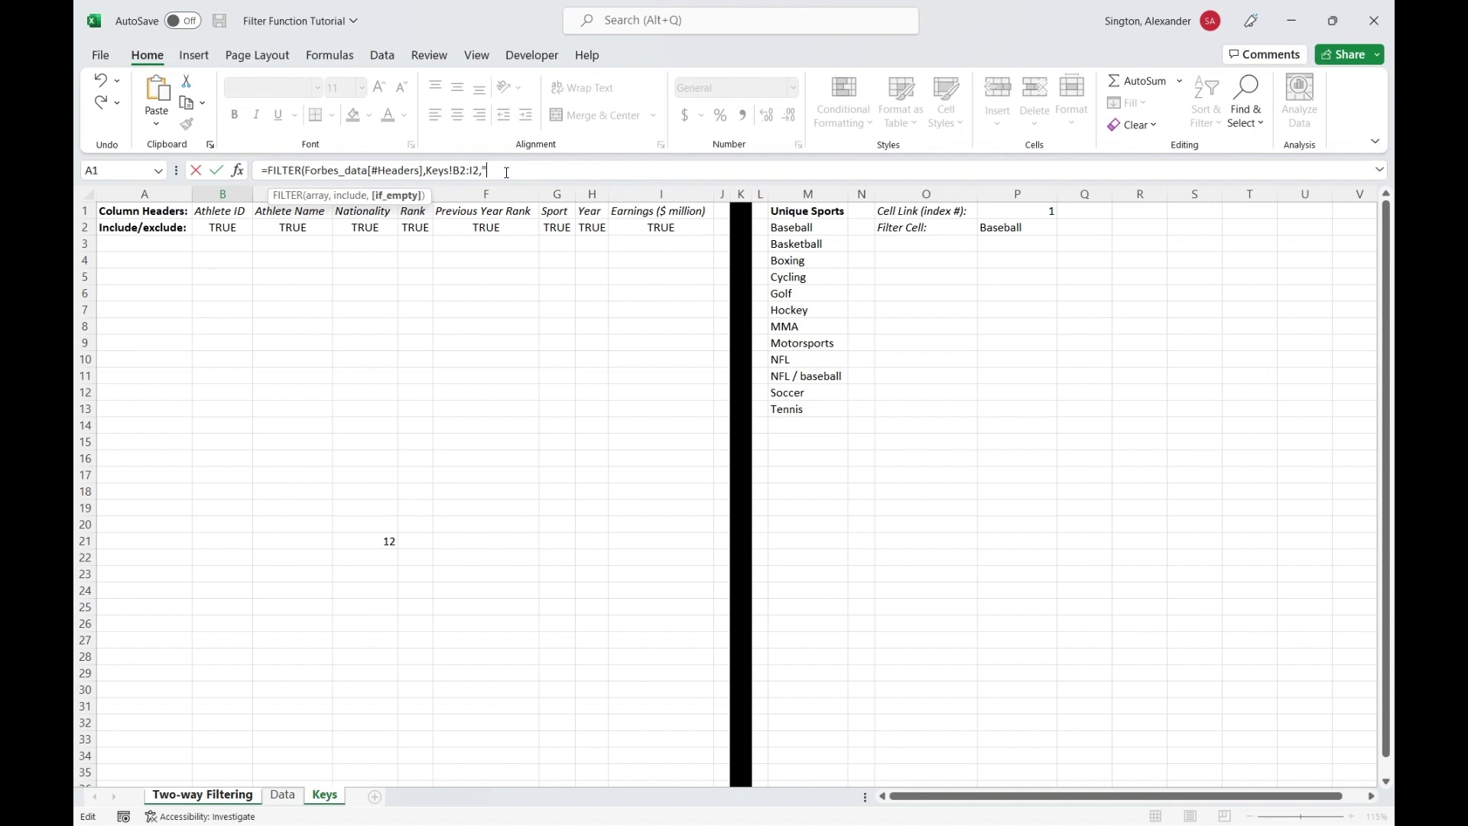
{"action": "type", "text": "\"Select a column header above.\""}
{"action": "key", "text": "Return"}
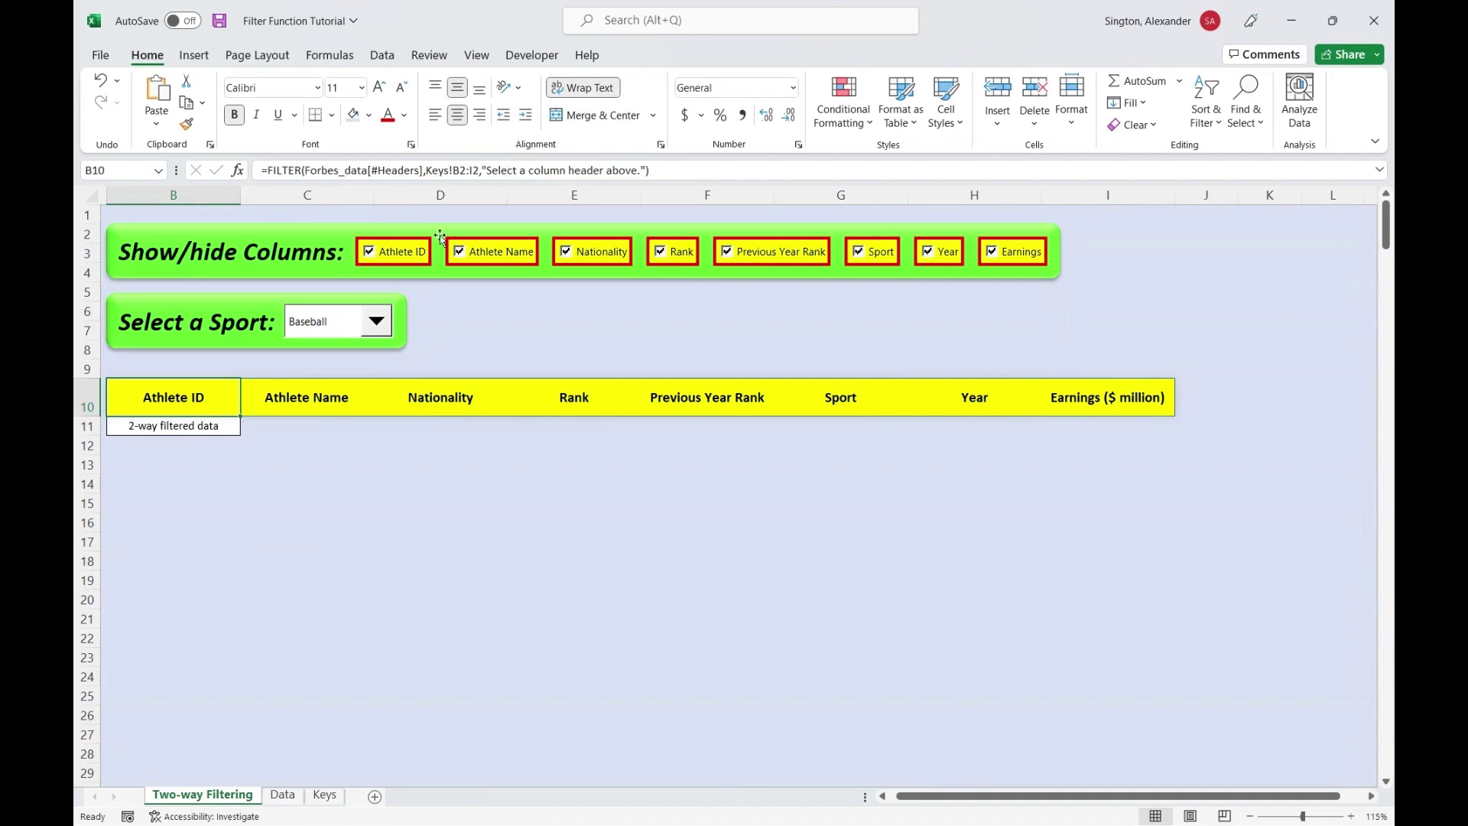
{"action": "left_click", "coordinate": [390, 255]}
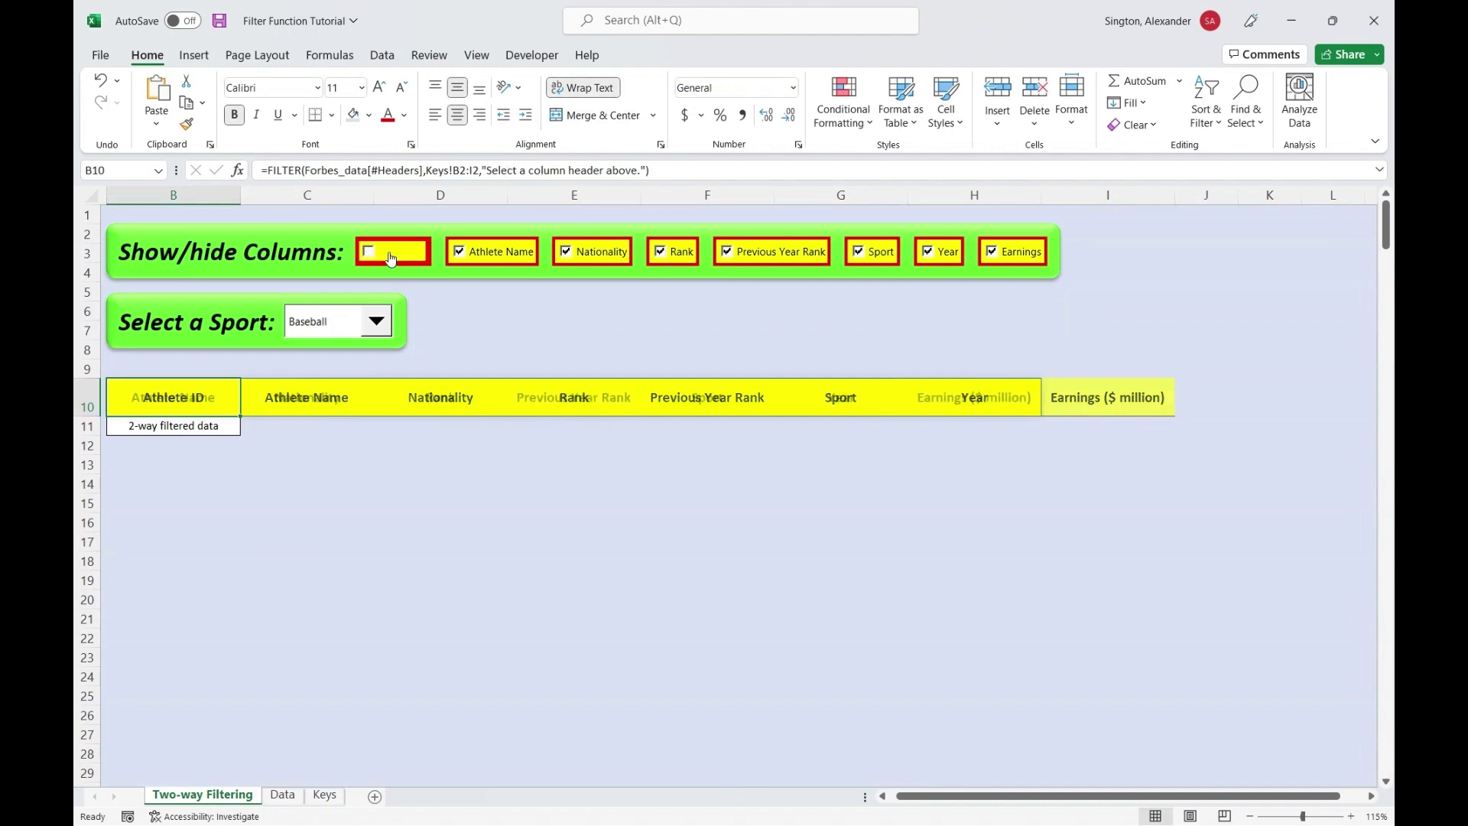
{"action": "left_click", "coordinate": [492, 256]}
{"action": "left_click", "coordinate": [593, 252]}
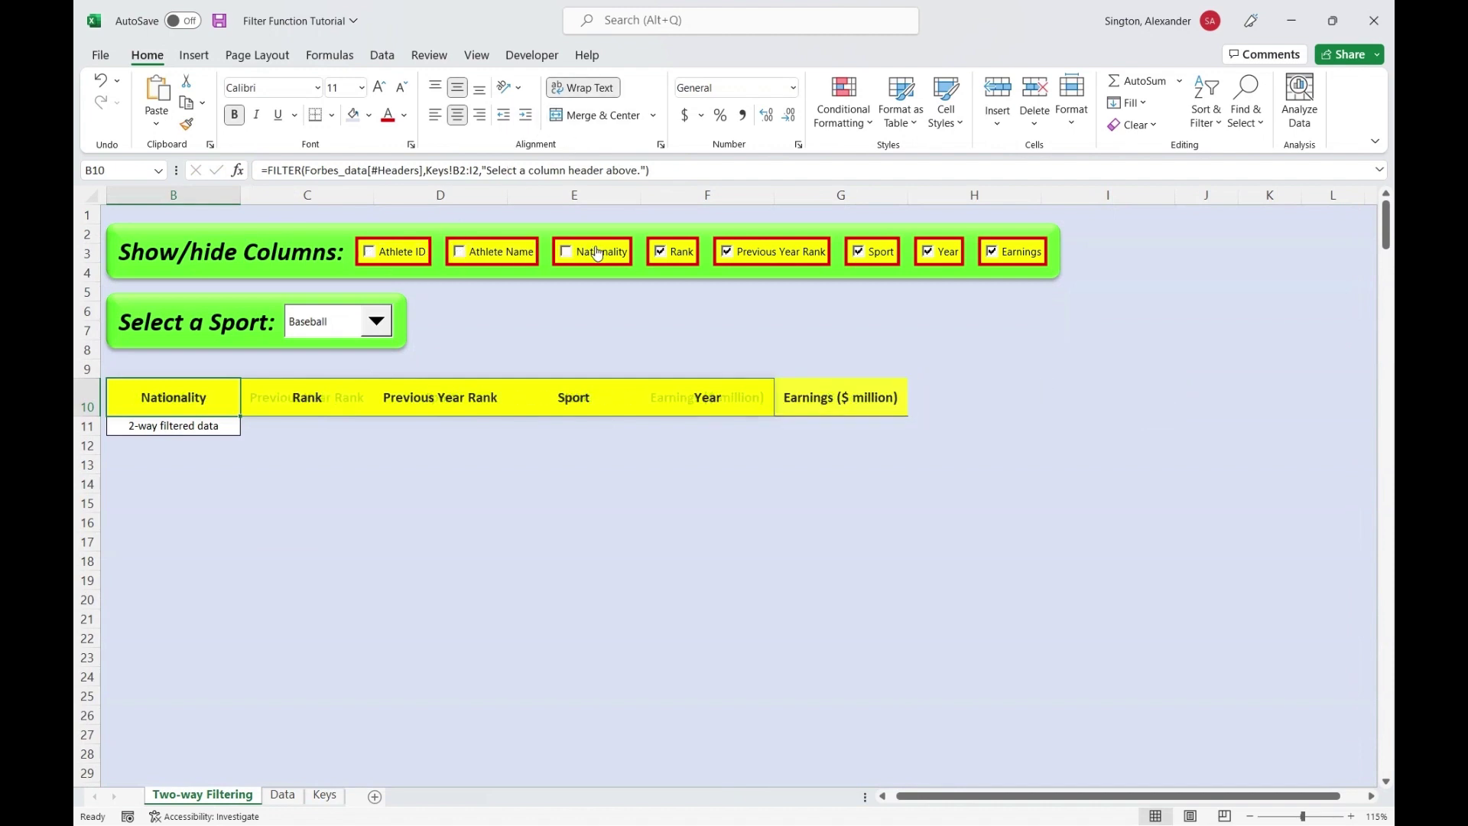
{"action": "left_click", "coordinate": [857, 251]}
{"action": "left_click", "coordinate": [857, 250]}
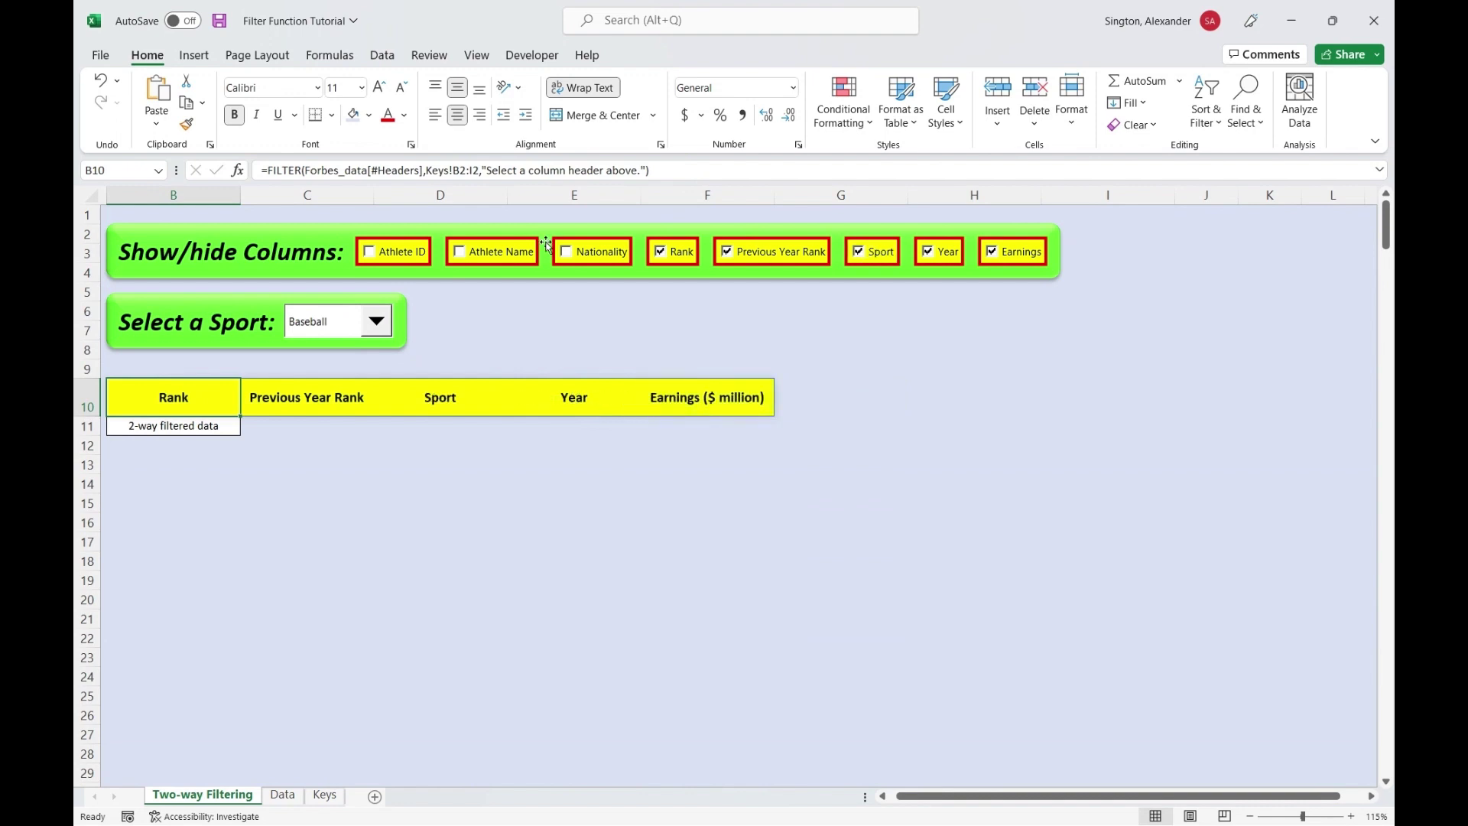
{"action": "left_click", "coordinate": [586, 254]}
{"action": "left_click", "coordinate": [492, 253]}
{"action": "left_click", "coordinate": [414, 254]}
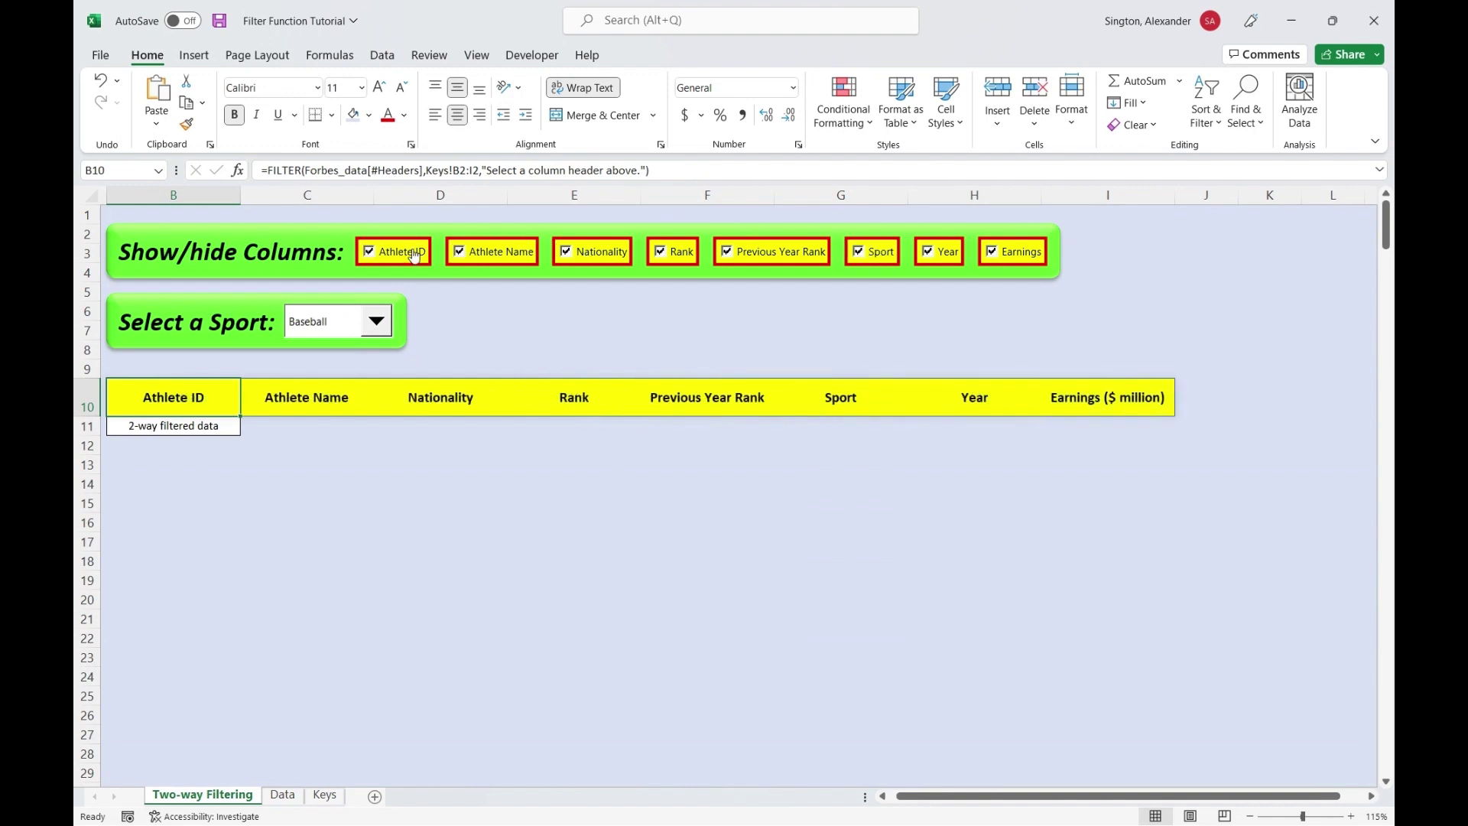
{"action": "left_click", "coordinate": [181, 425]}
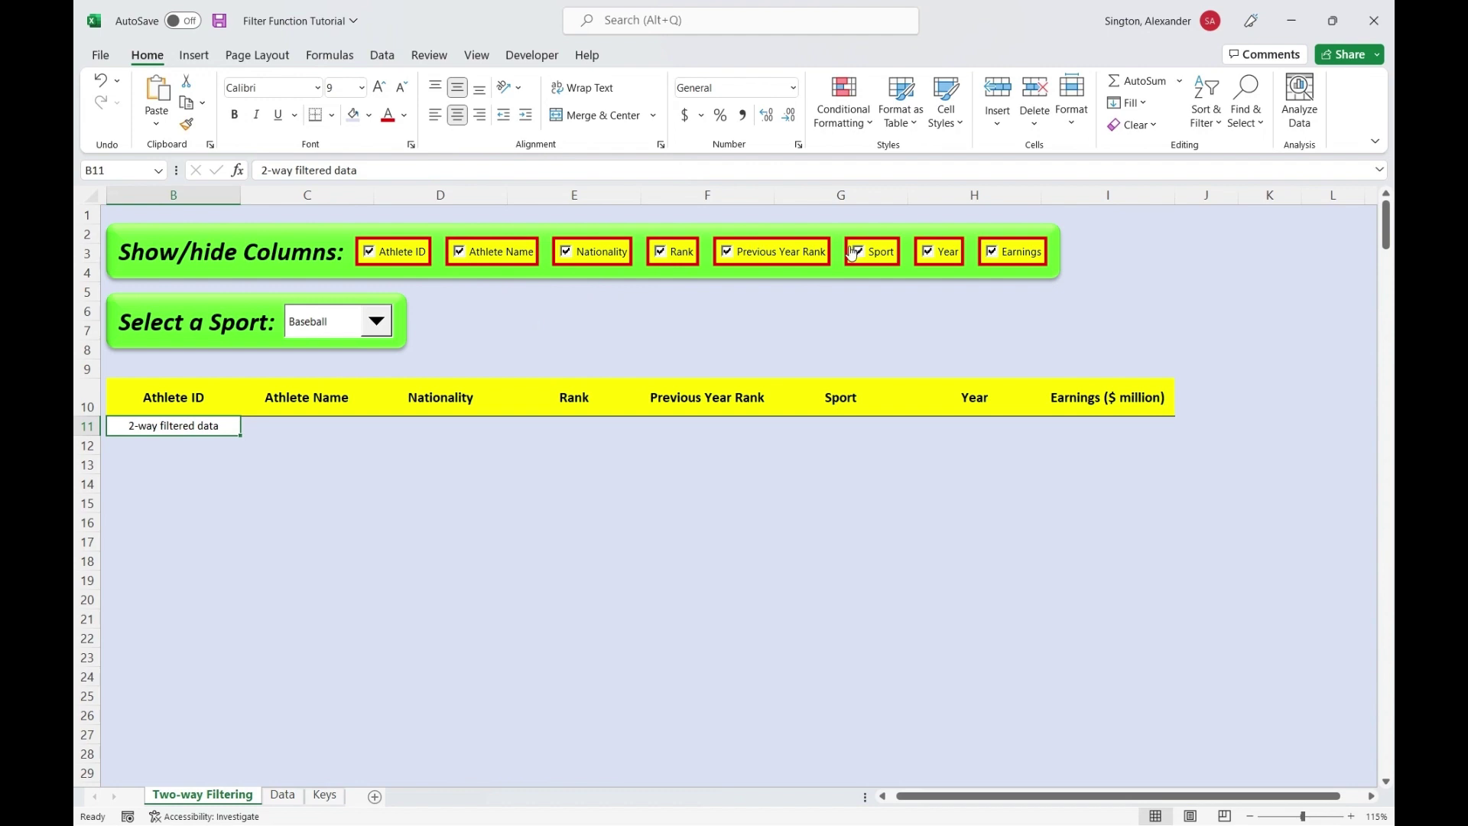
{"action": "left_click", "coordinate": [376, 322]}
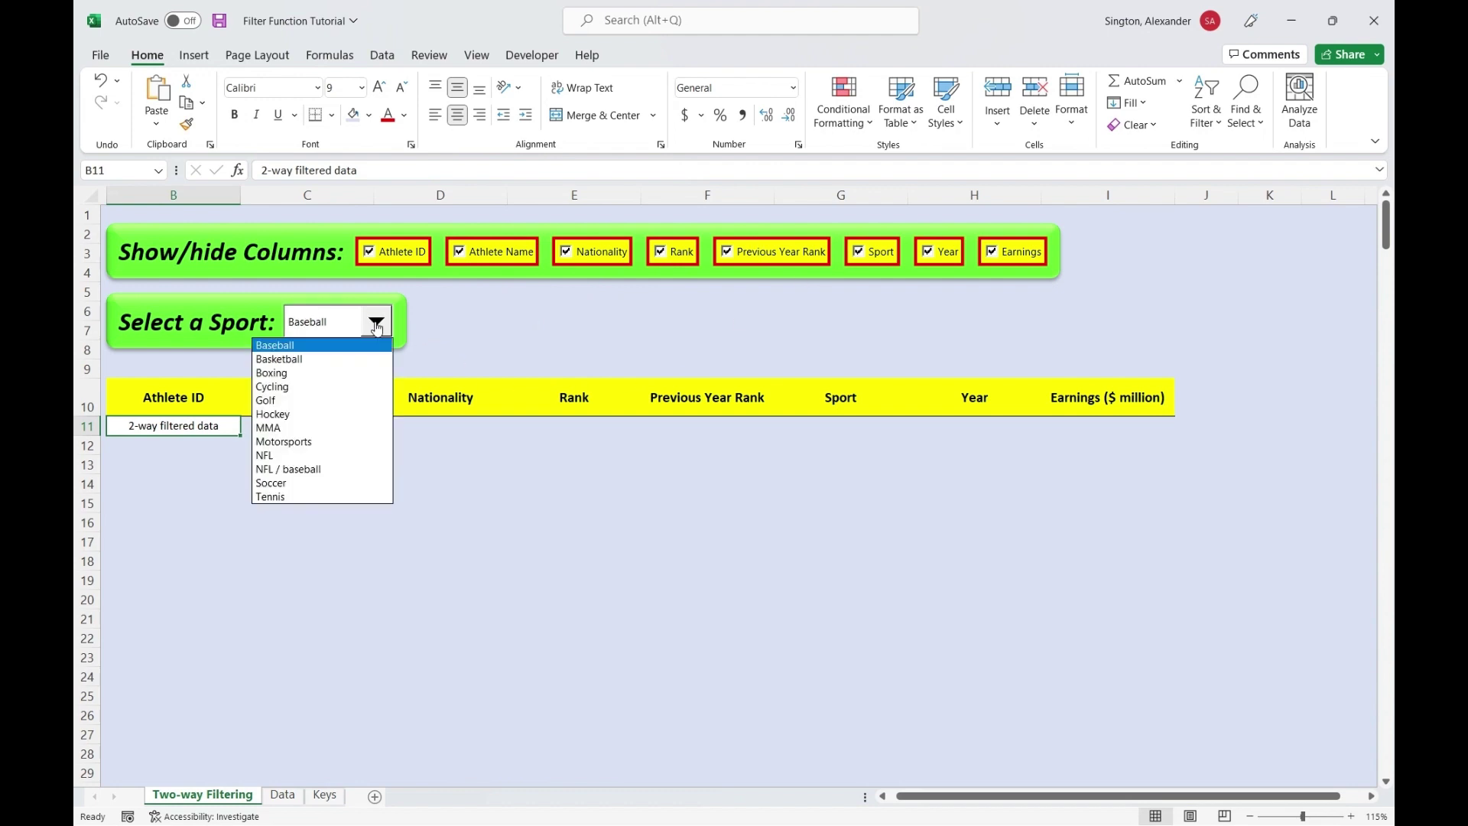
{"action": "left_click", "coordinate": [376, 324]}
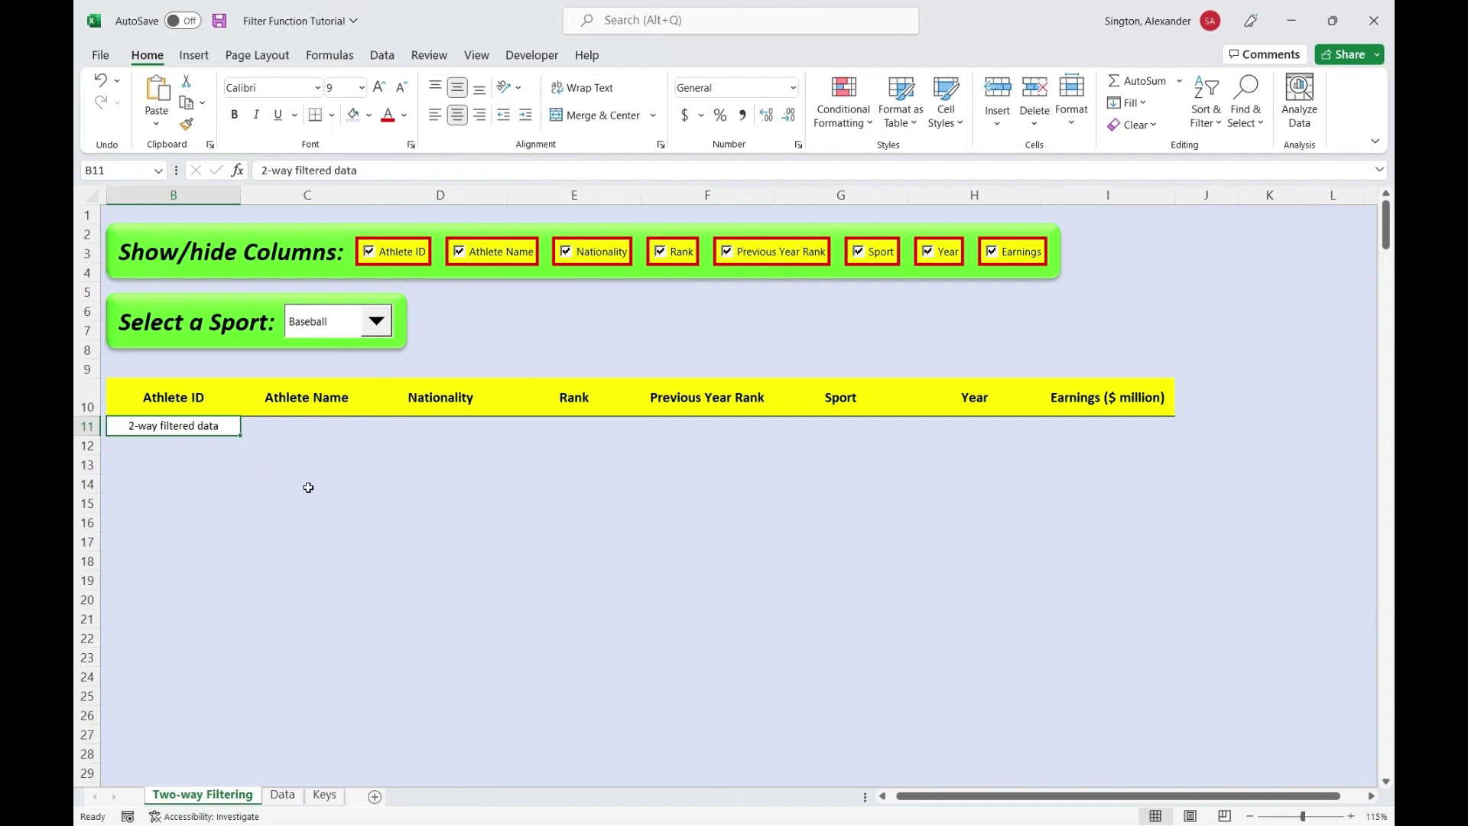
Enter =FILTER(Forbes_data,Keys!B2:I2) in B11 to spill only the ticked columns.
{"action": "type", "text": "filter"}
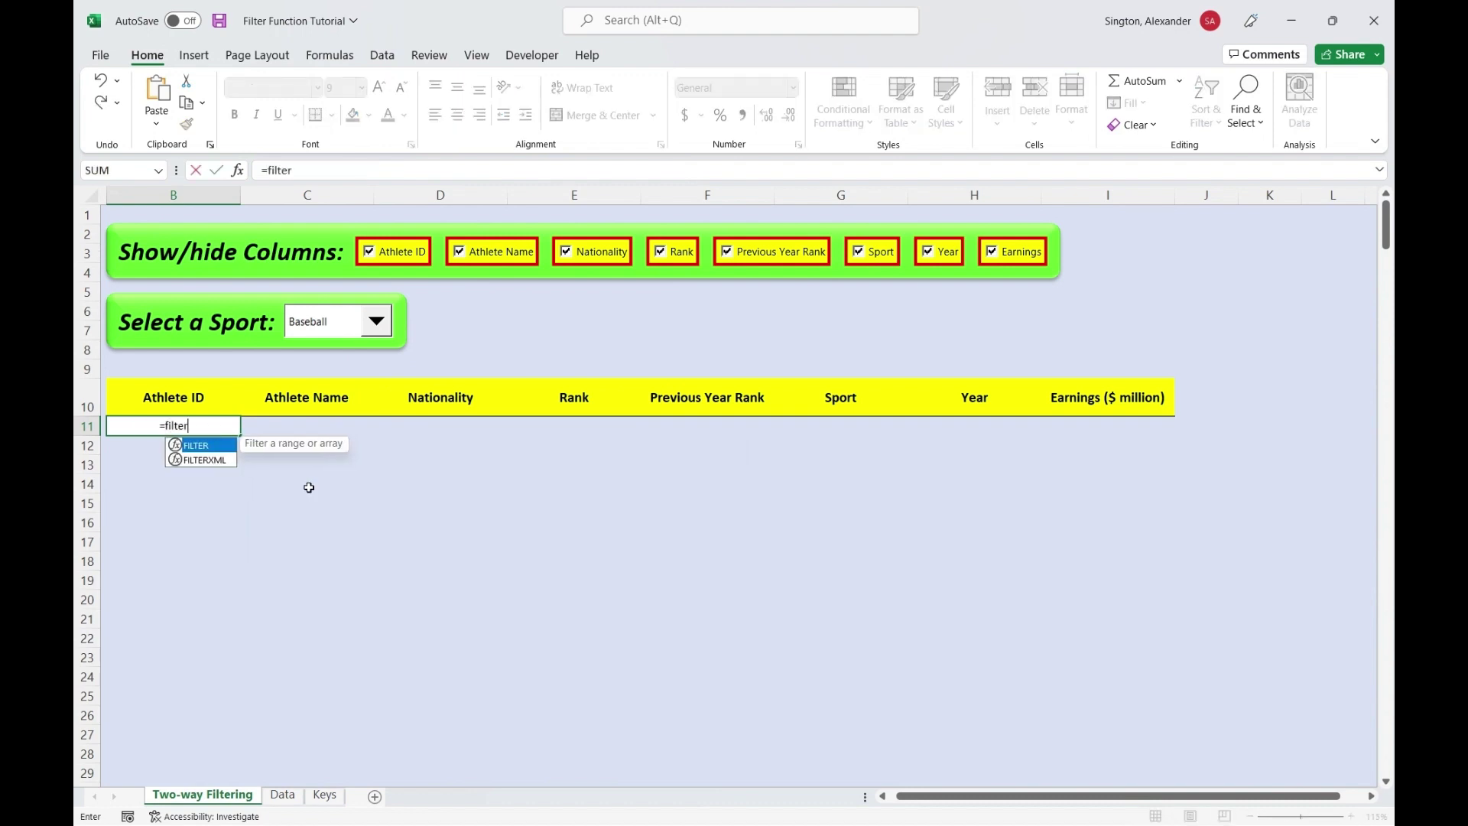
{"action": "key", "text": "Tab"}
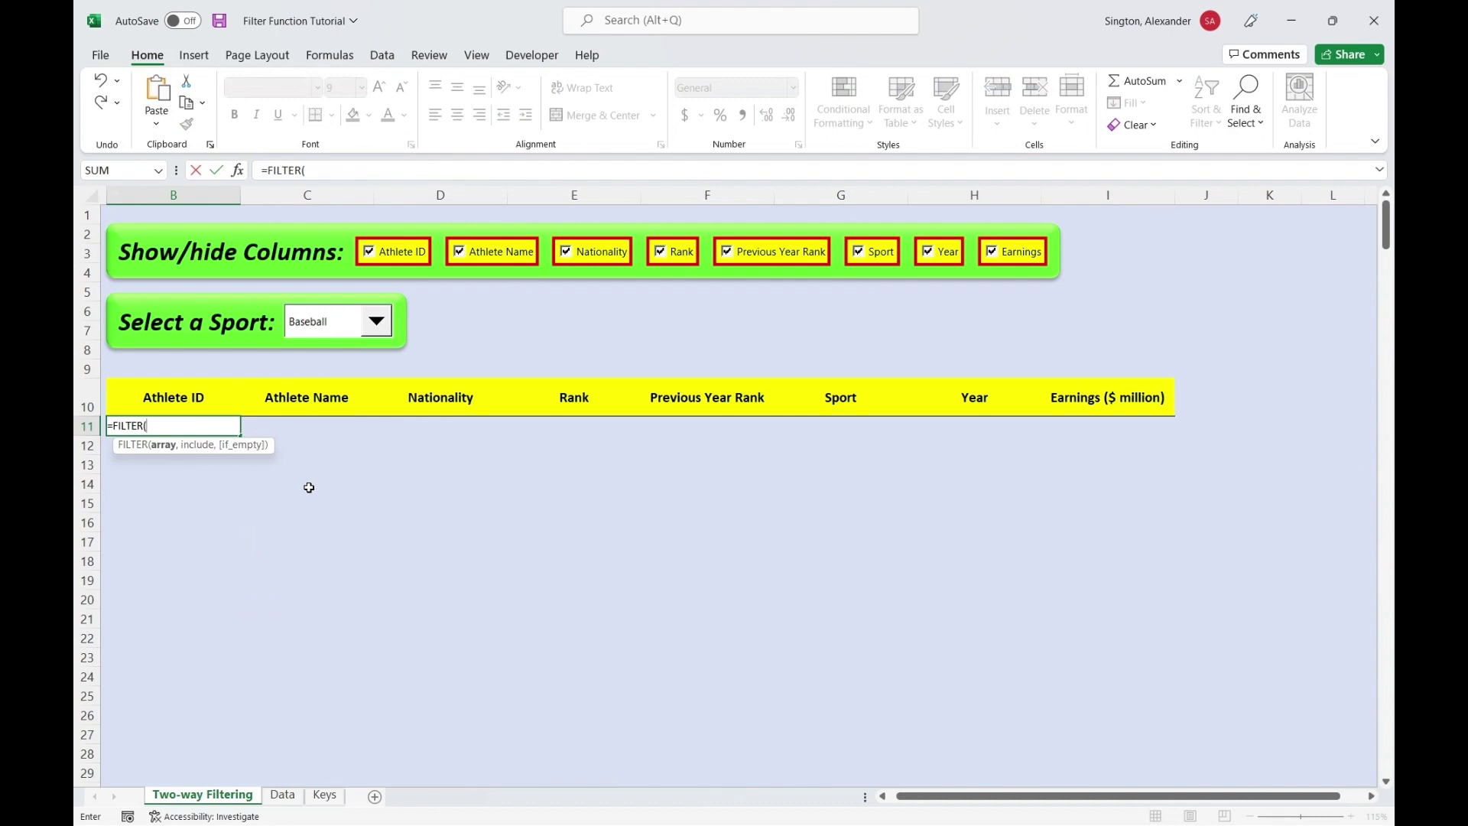
{"action": "type", "text": "forb"}
{"action": "key", "text": "Tab"}
{"action": "type", "text": ","}
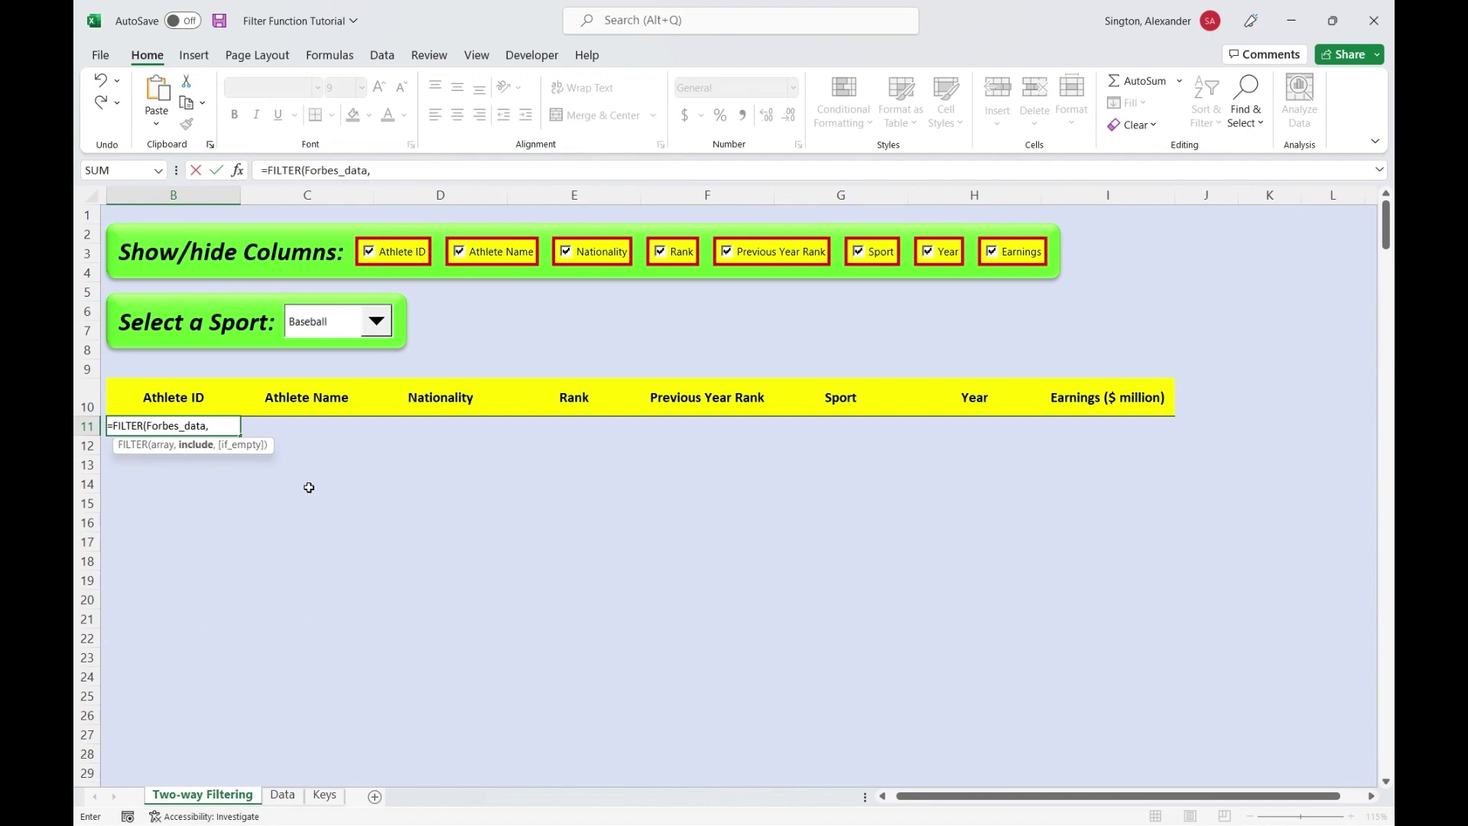
{"action": "key", "text": "ctrl+Page_Down"}
{"action": "key", "text": "ctrl+Page_Down"}
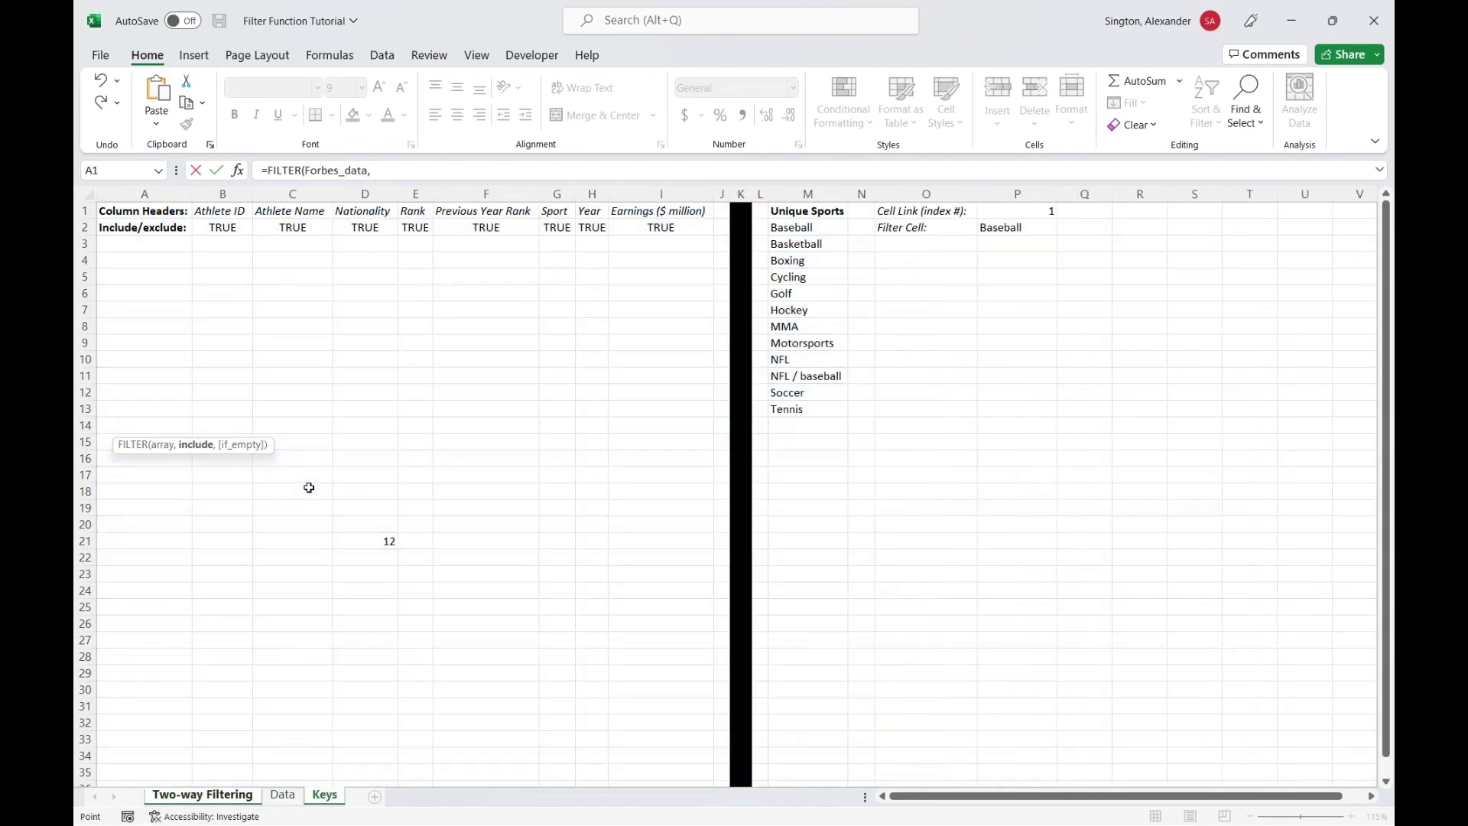
{"action": "left_click", "coordinate": [229, 230]}
{"action": "key", "text": "ctrl+shift+Right"}
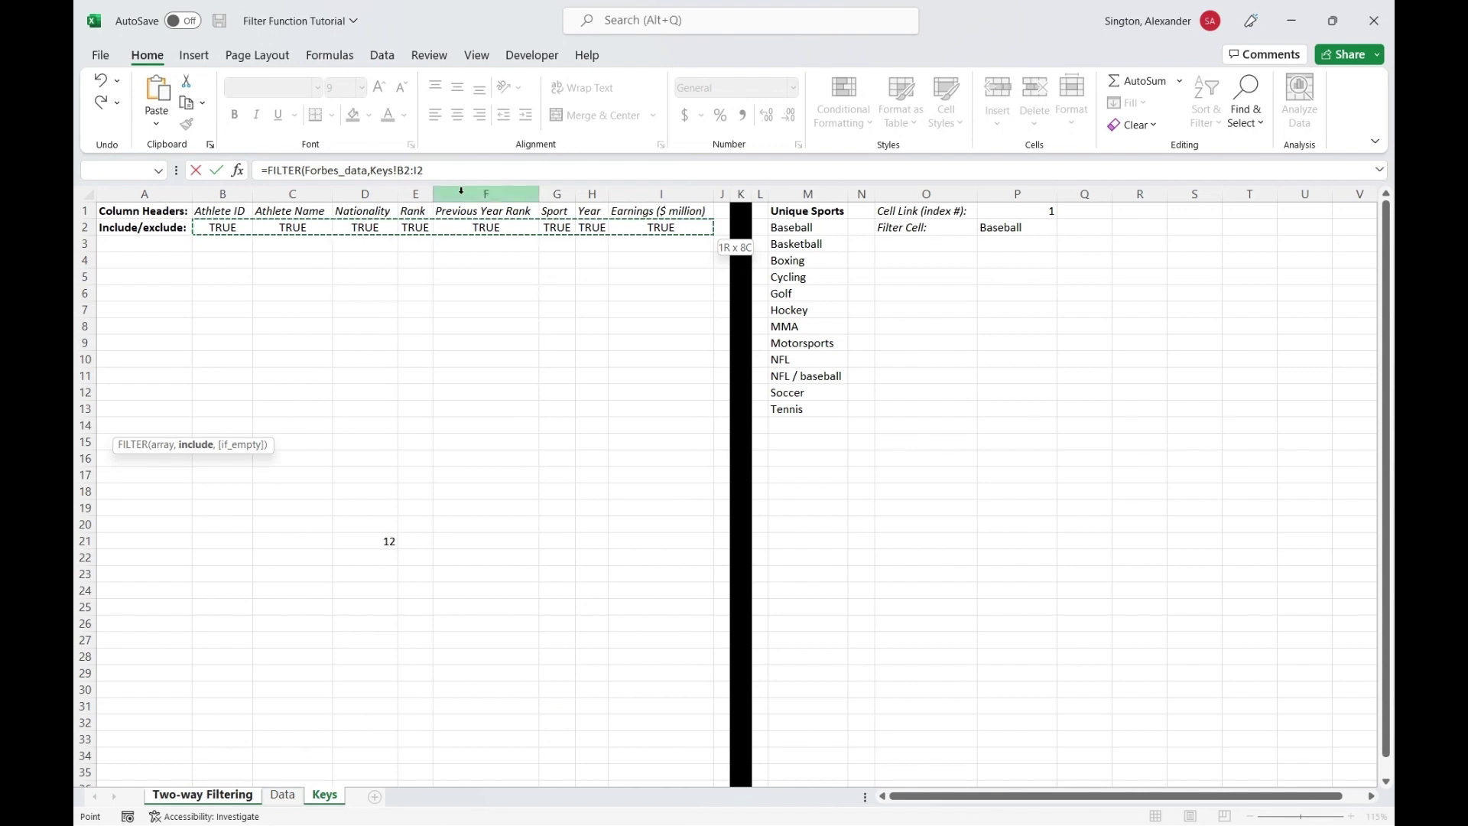
{"action": "left_click", "coordinate": [447, 174]}
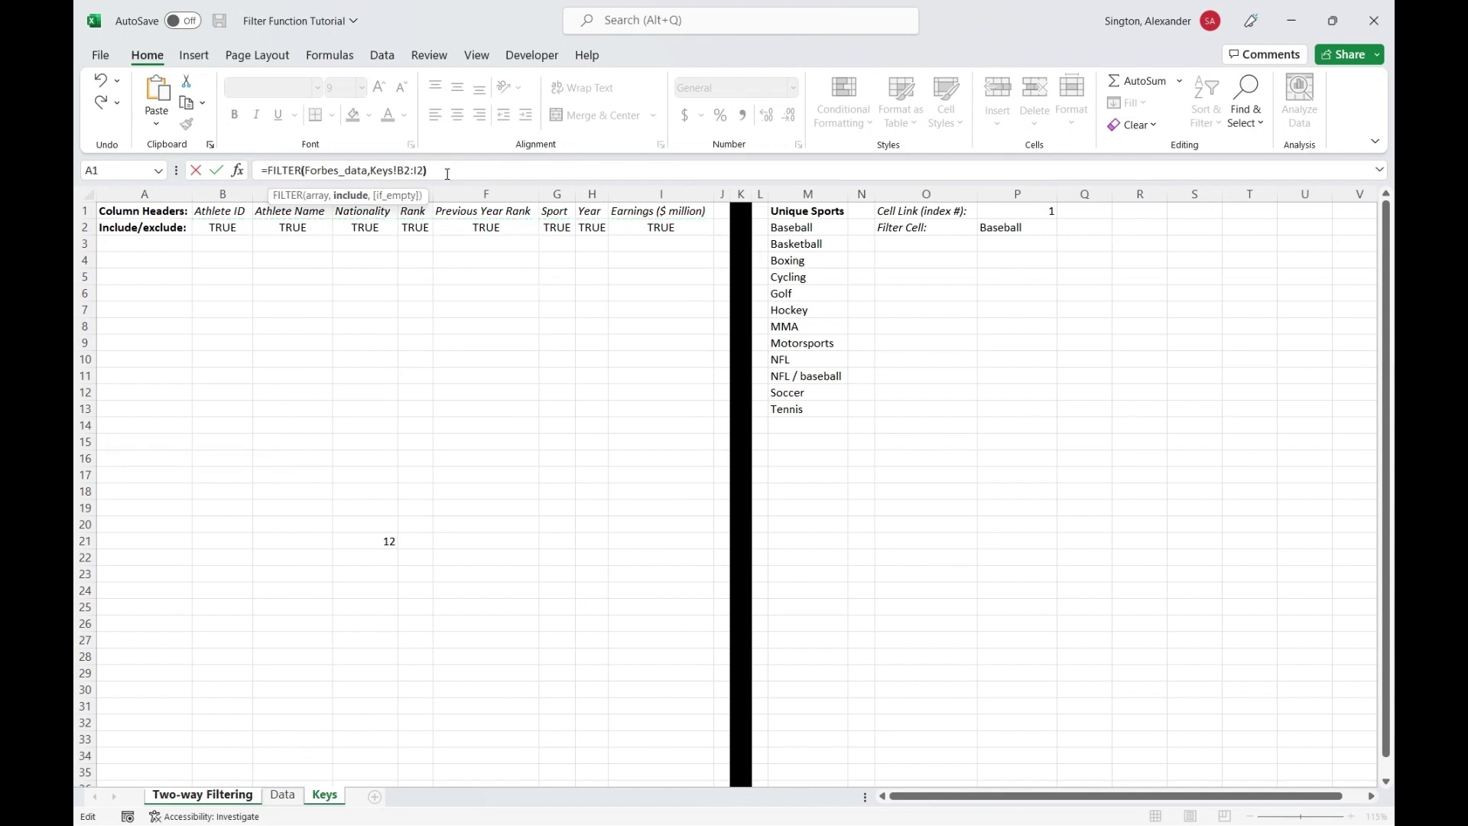
{"action": "key", "text": "Return"}
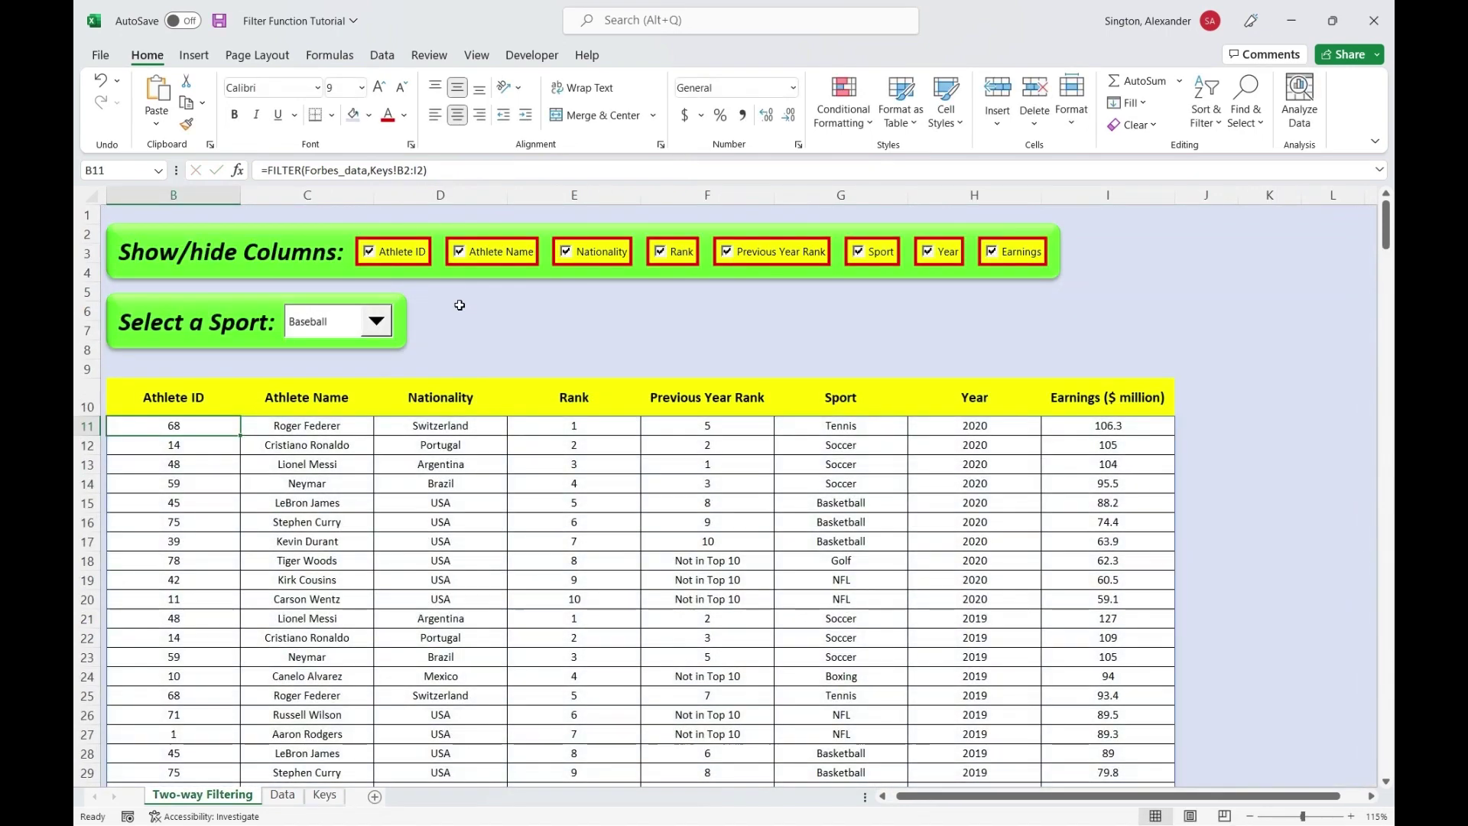
Test by unticking, then re-ticking the Athlete ID, Athlete Name and Nationality checkboxes.
{"action": "left_click", "coordinate": [400, 252]}
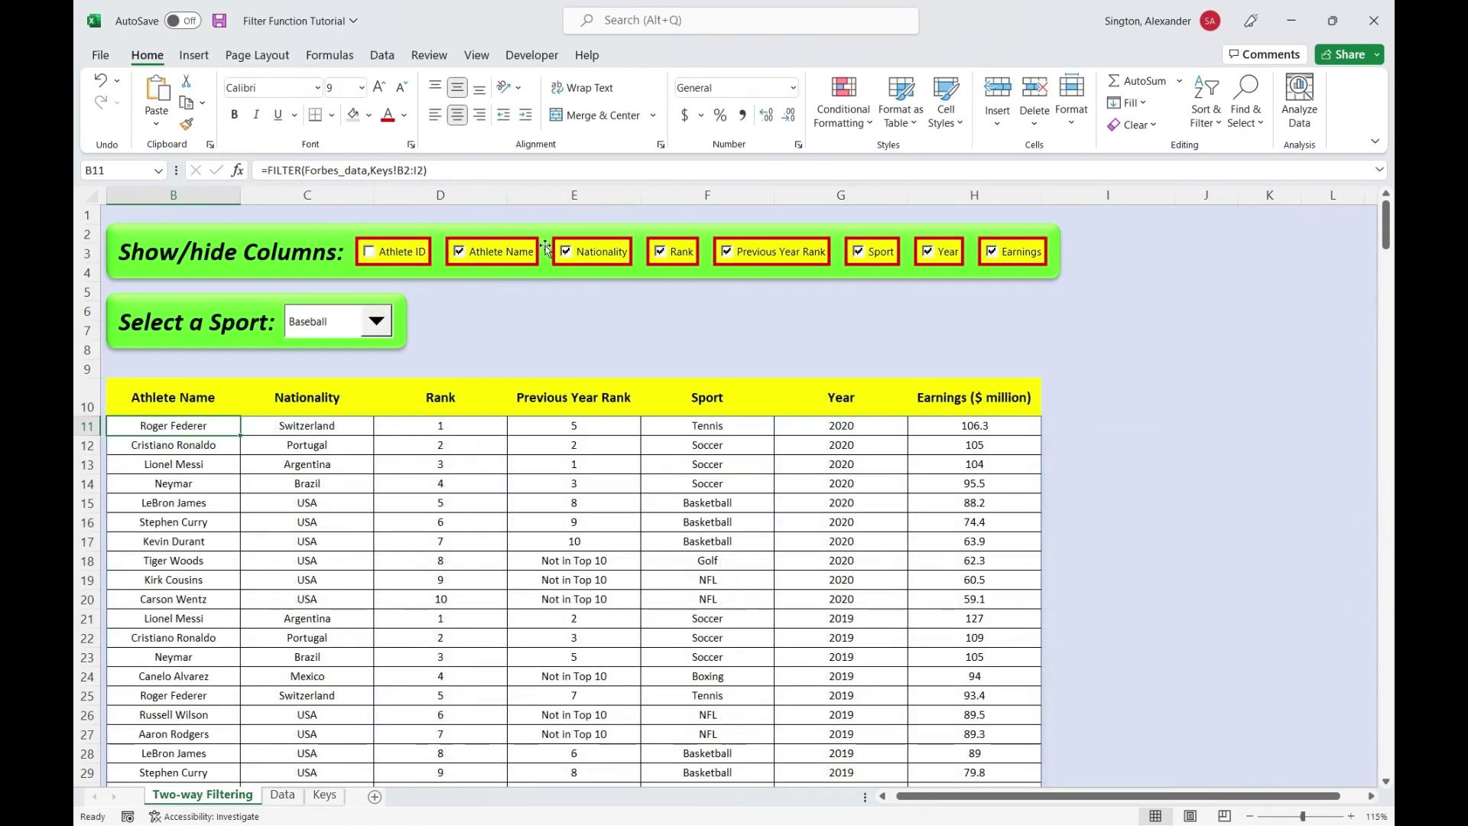
{"action": "left_click", "coordinate": [493, 252]}
{"action": "left_click", "coordinate": [578, 253]}
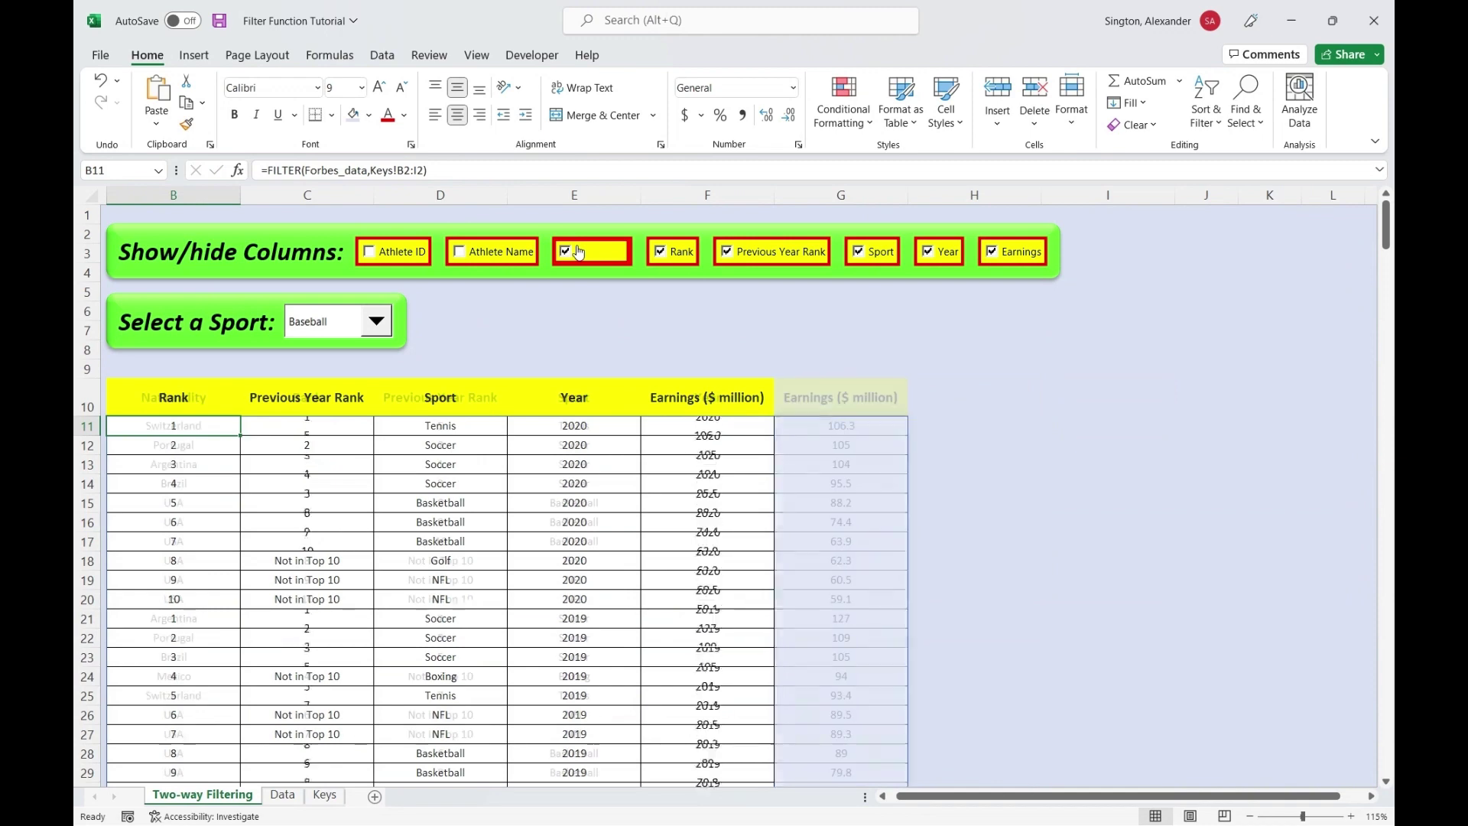
{"action": "left_click", "coordinate": [575, 252]}
{"action": "left_click", "coordinate": [493, 252]}
{"action": "left_click", "coordinate": [424, 250]}
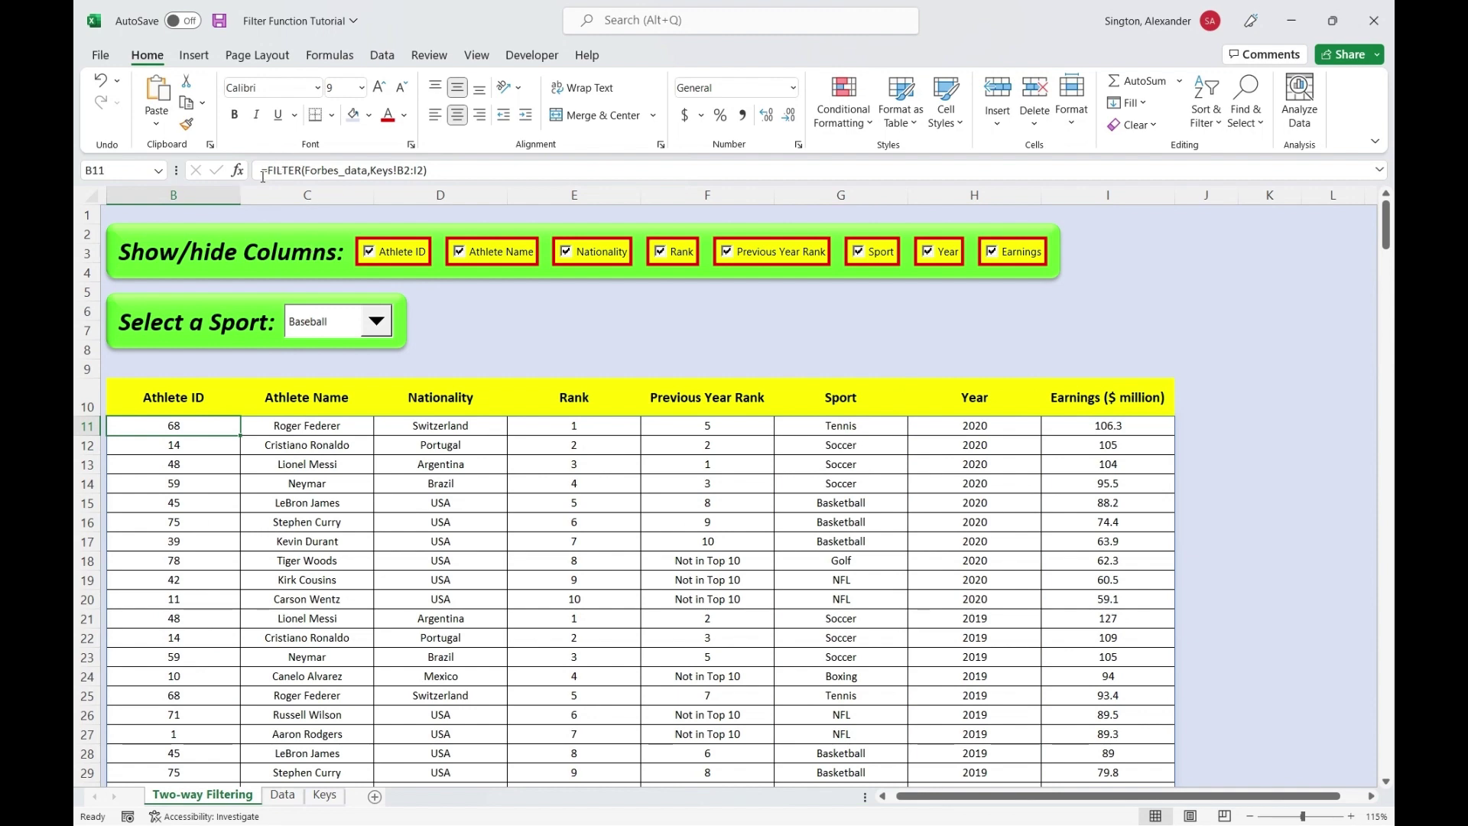
Wrap B11's column filter inside an outer FILTER function.
{"action": "left_click_drag", "start_coordinate": [263, 172], "coordinate": [451, 172]}
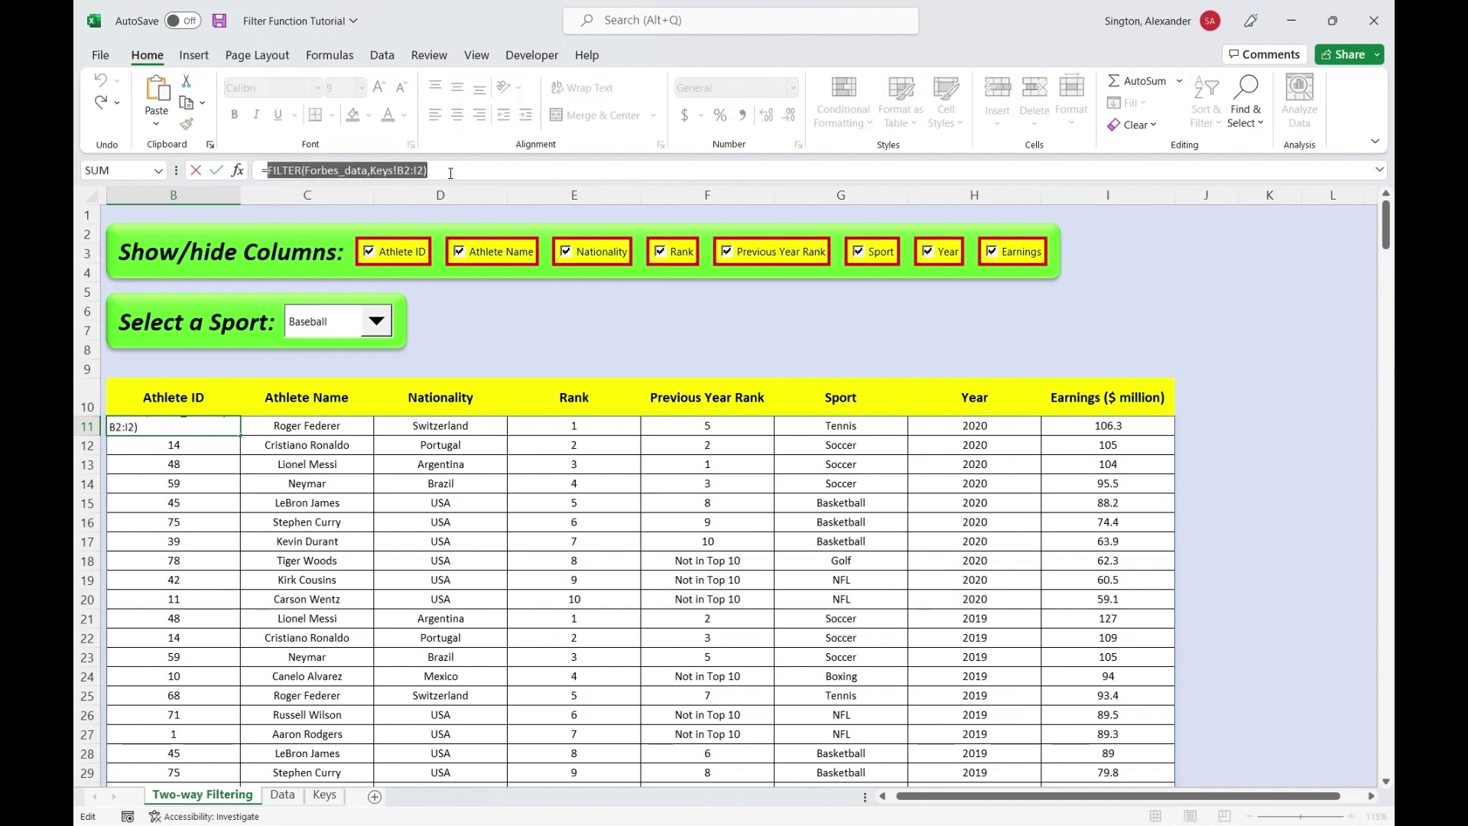
{"action": "left_click", "coordinate": [263, 170]}
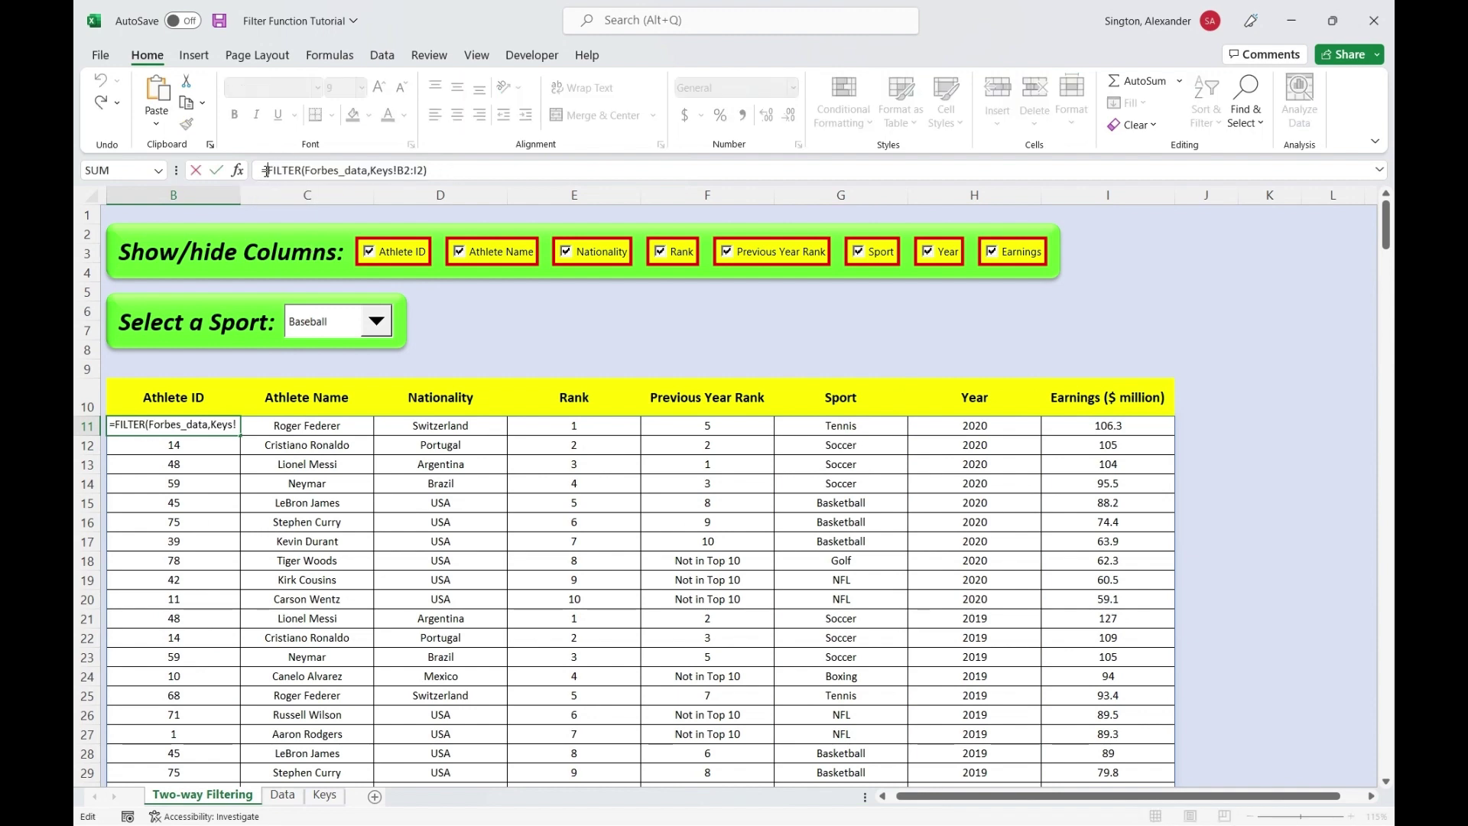
{"action": "type", "text": "filter"}
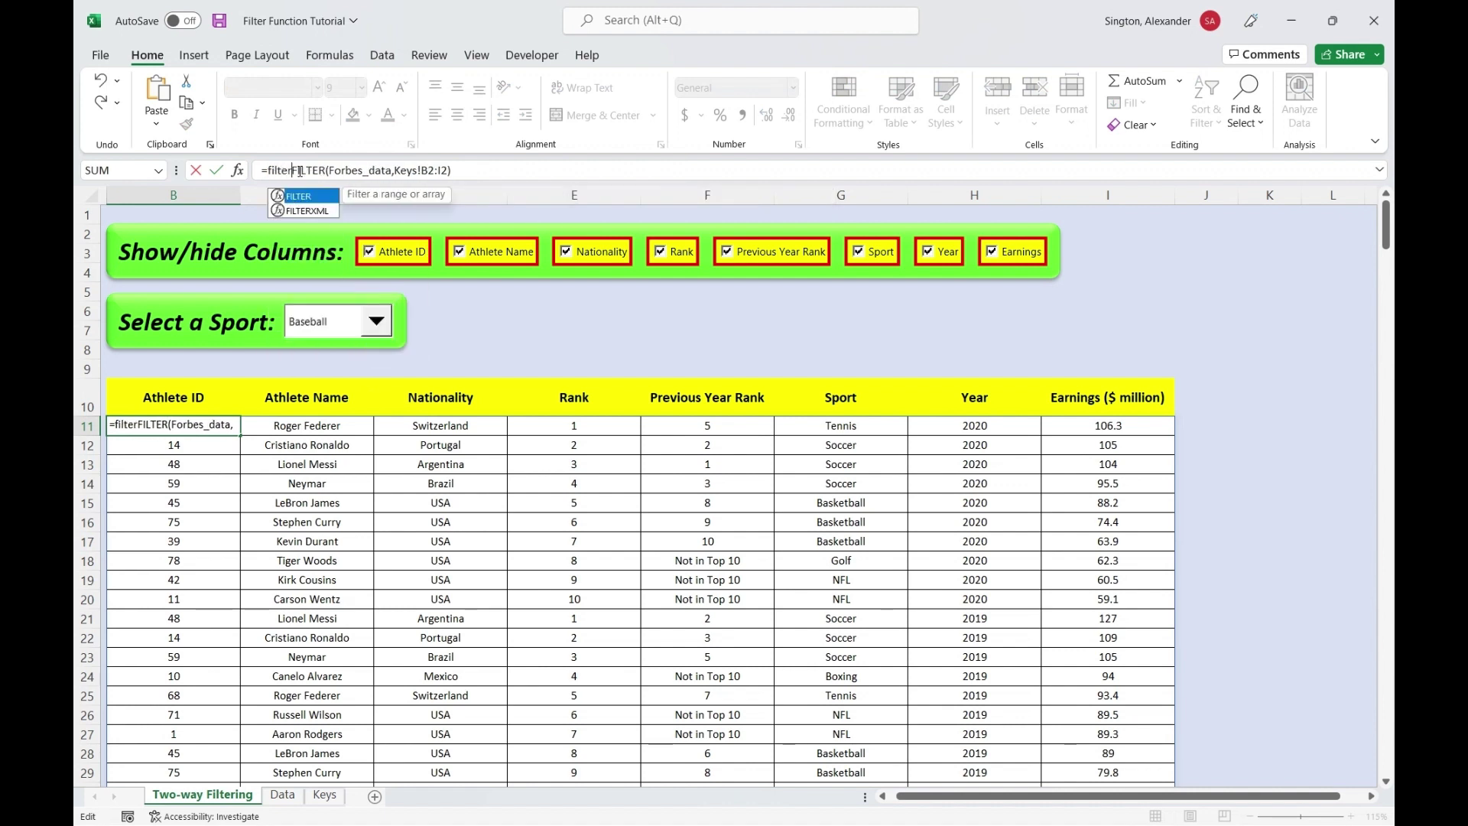
{"action": "key", "text": "Tab"}
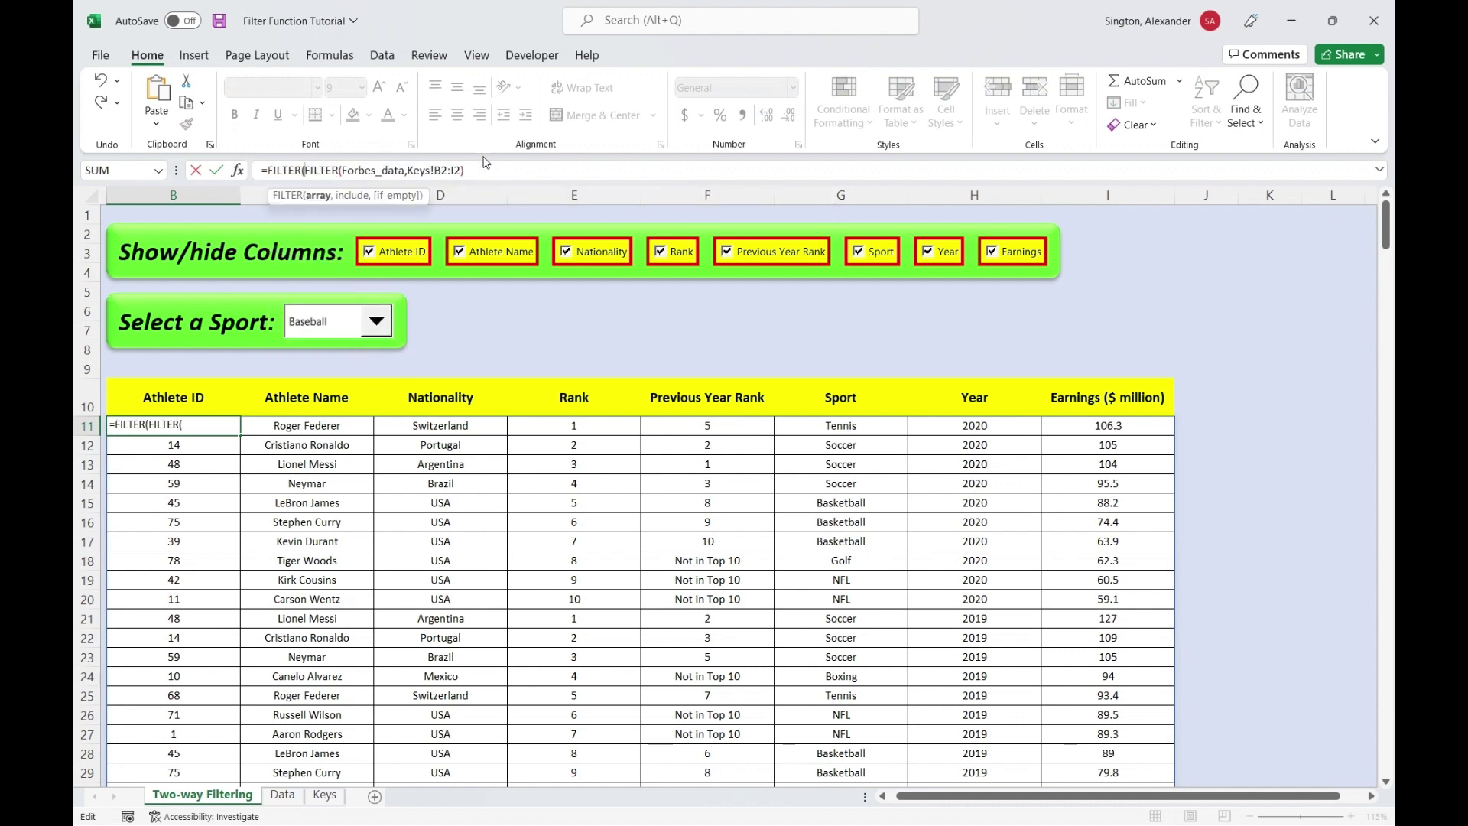
{"action": "left_click", "coordinate": [485, 167]}
{"action": "type", "text": ","}
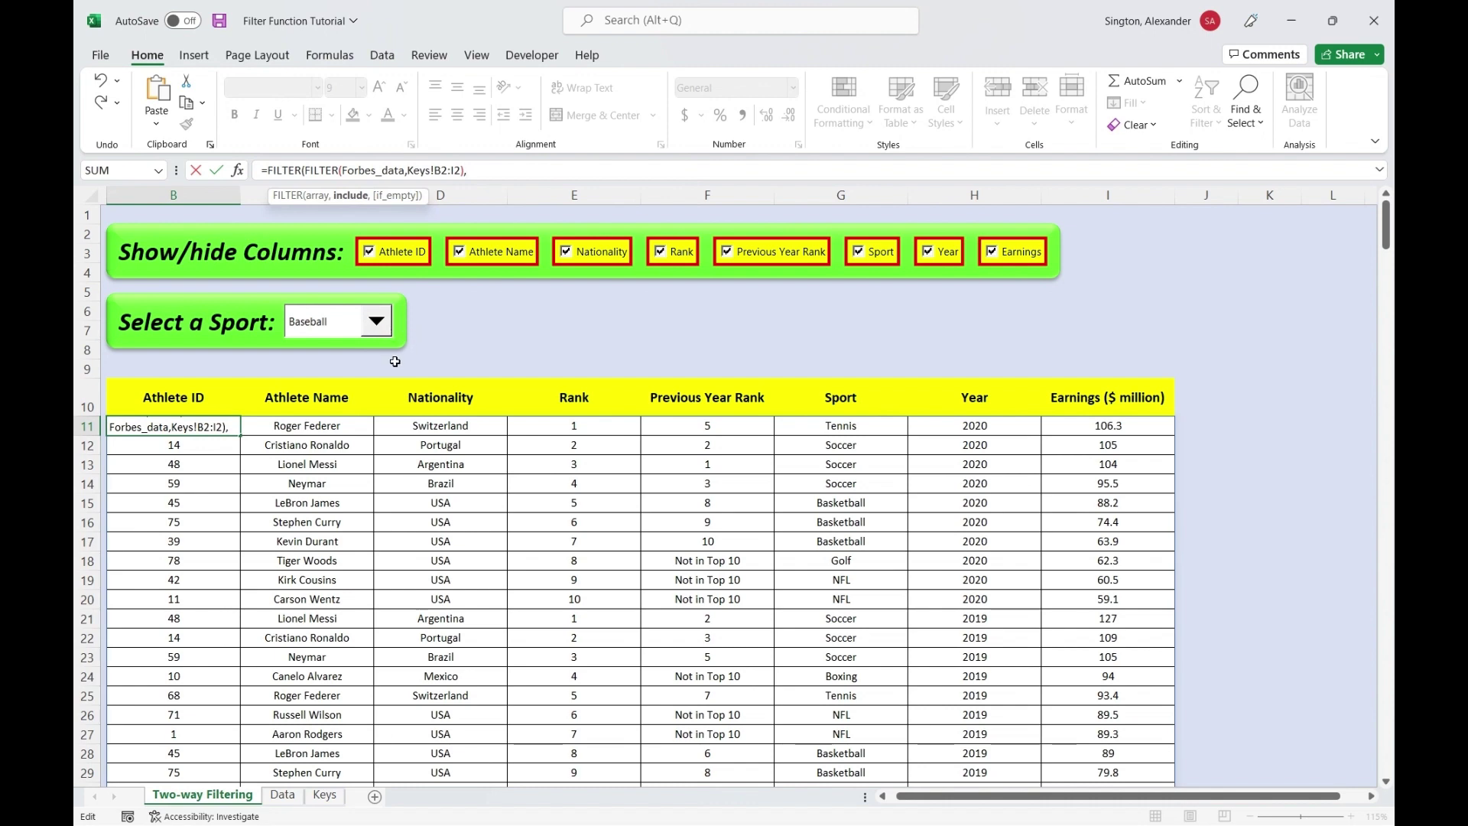
Add the Forbes_data[Sport]=Keys!P2 row condition to the outer FILTER.
{"action": "key", "text": "ctrl+Page_Down"}
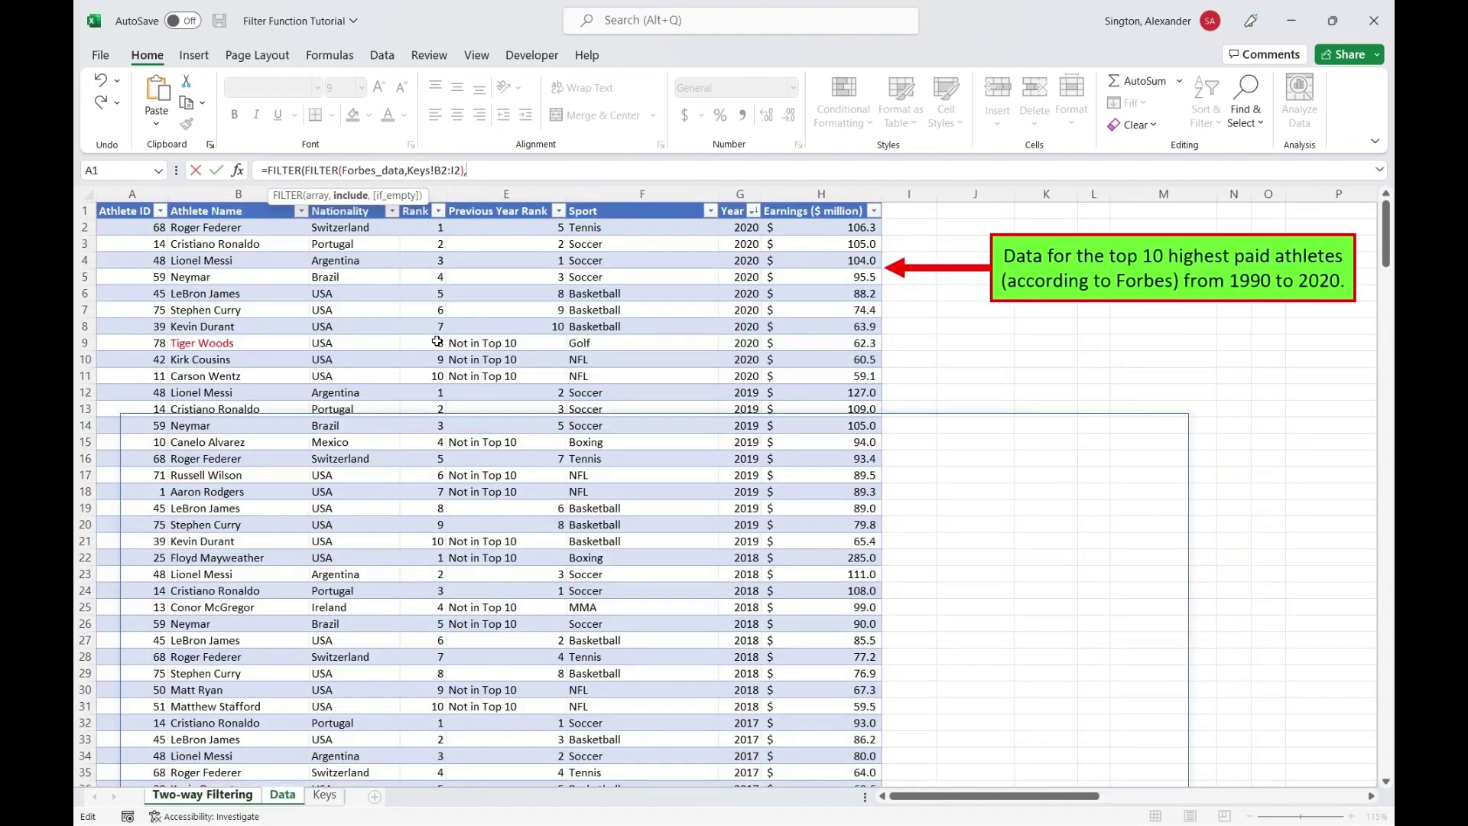
{"action": "left_click", "coordinate": [635, 276]}
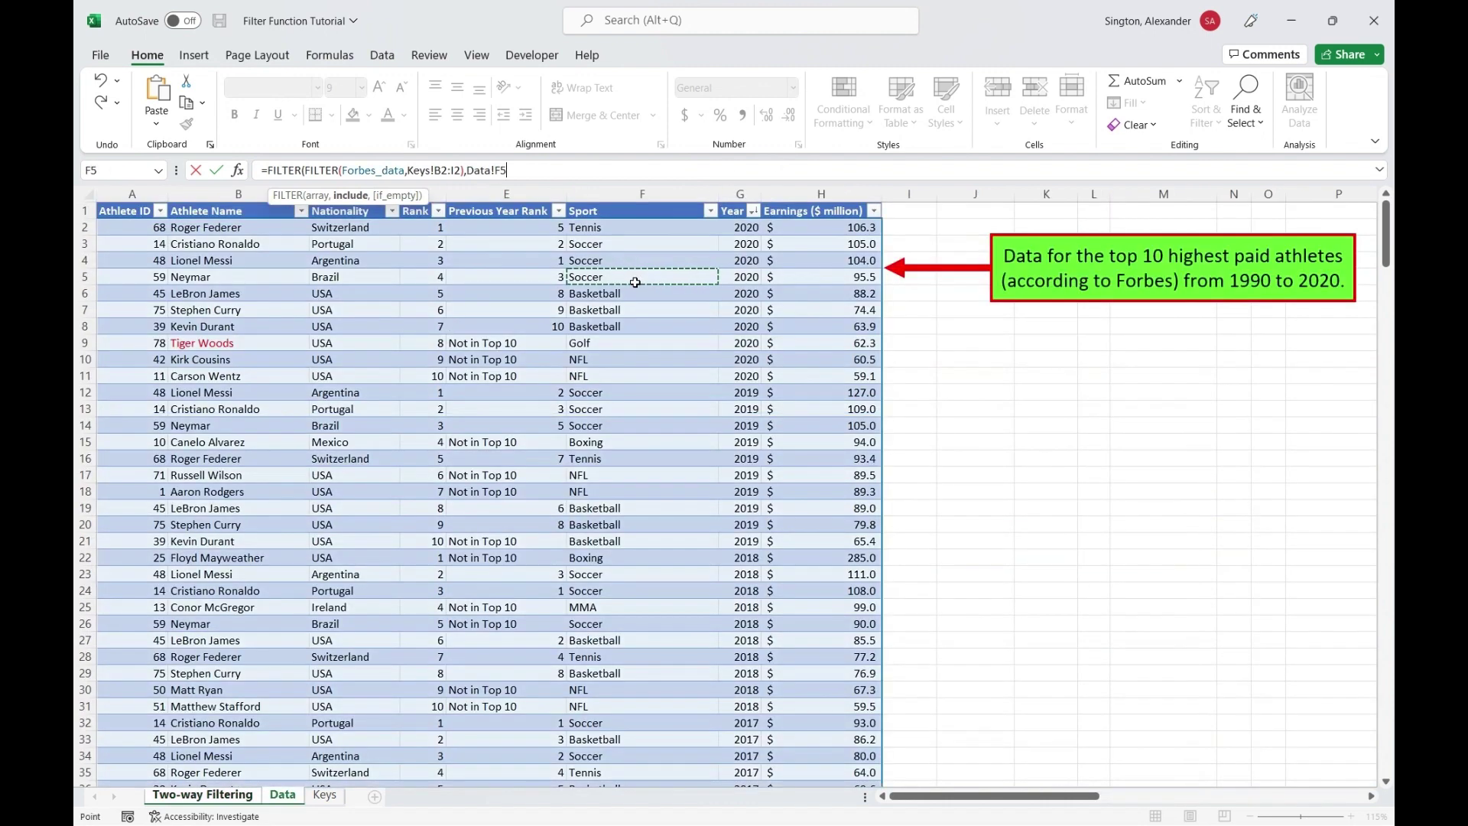
{"action": "key", "text": "ctrl+space"}
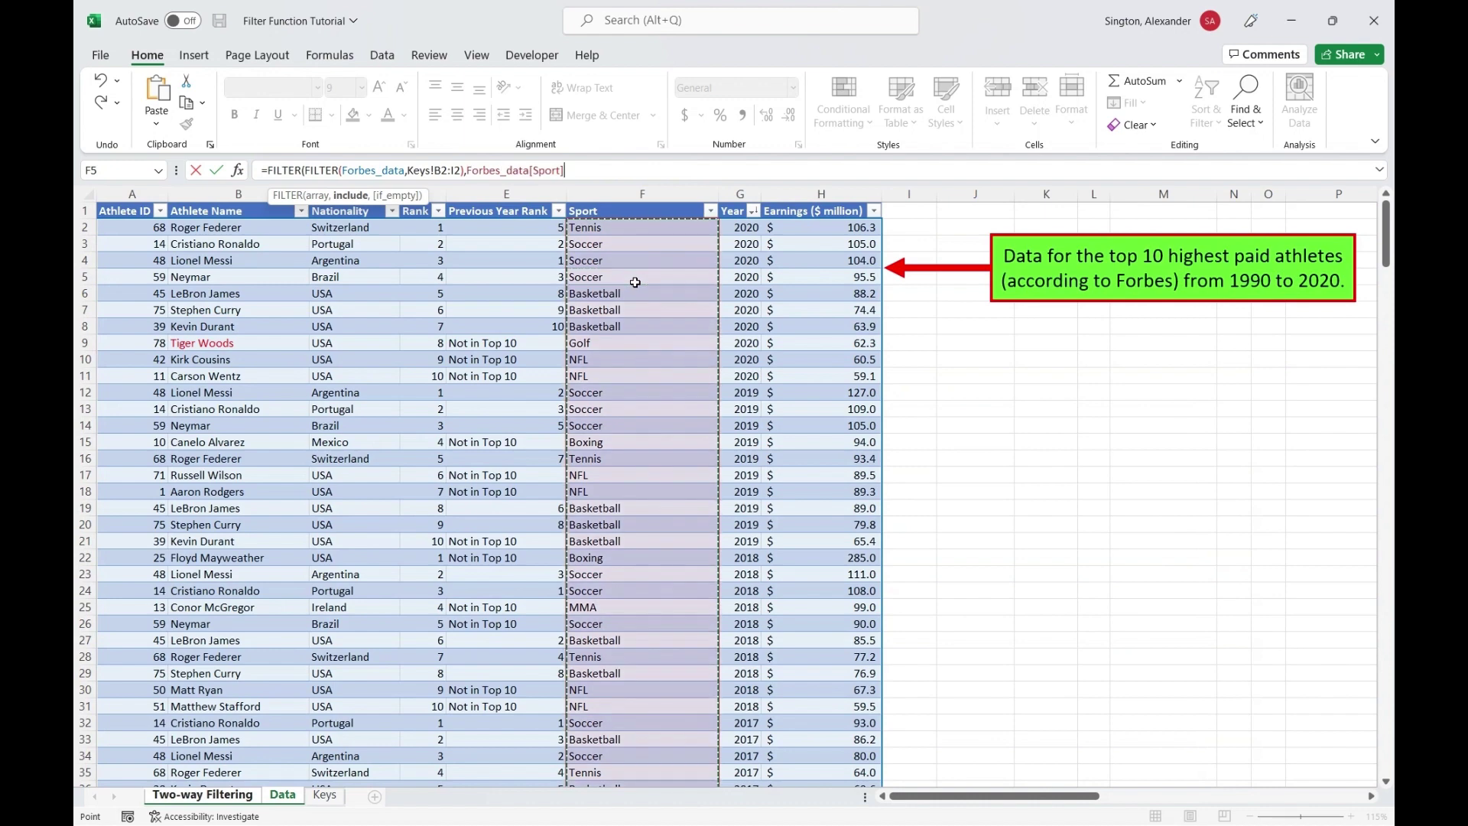
{"action": "type", "text": "="}
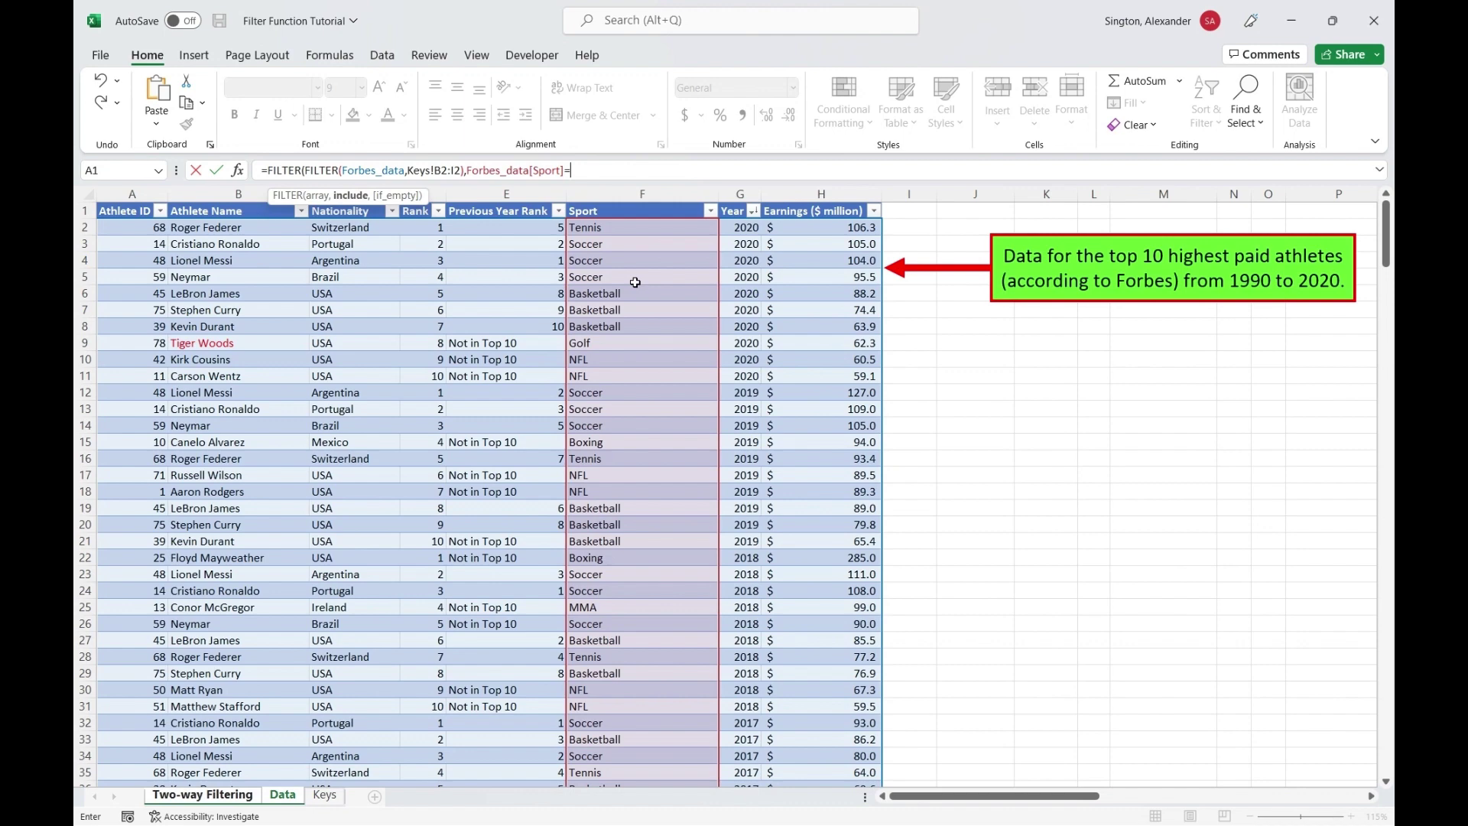
{"action": "key", "text": "ctrl+Page_Down"}
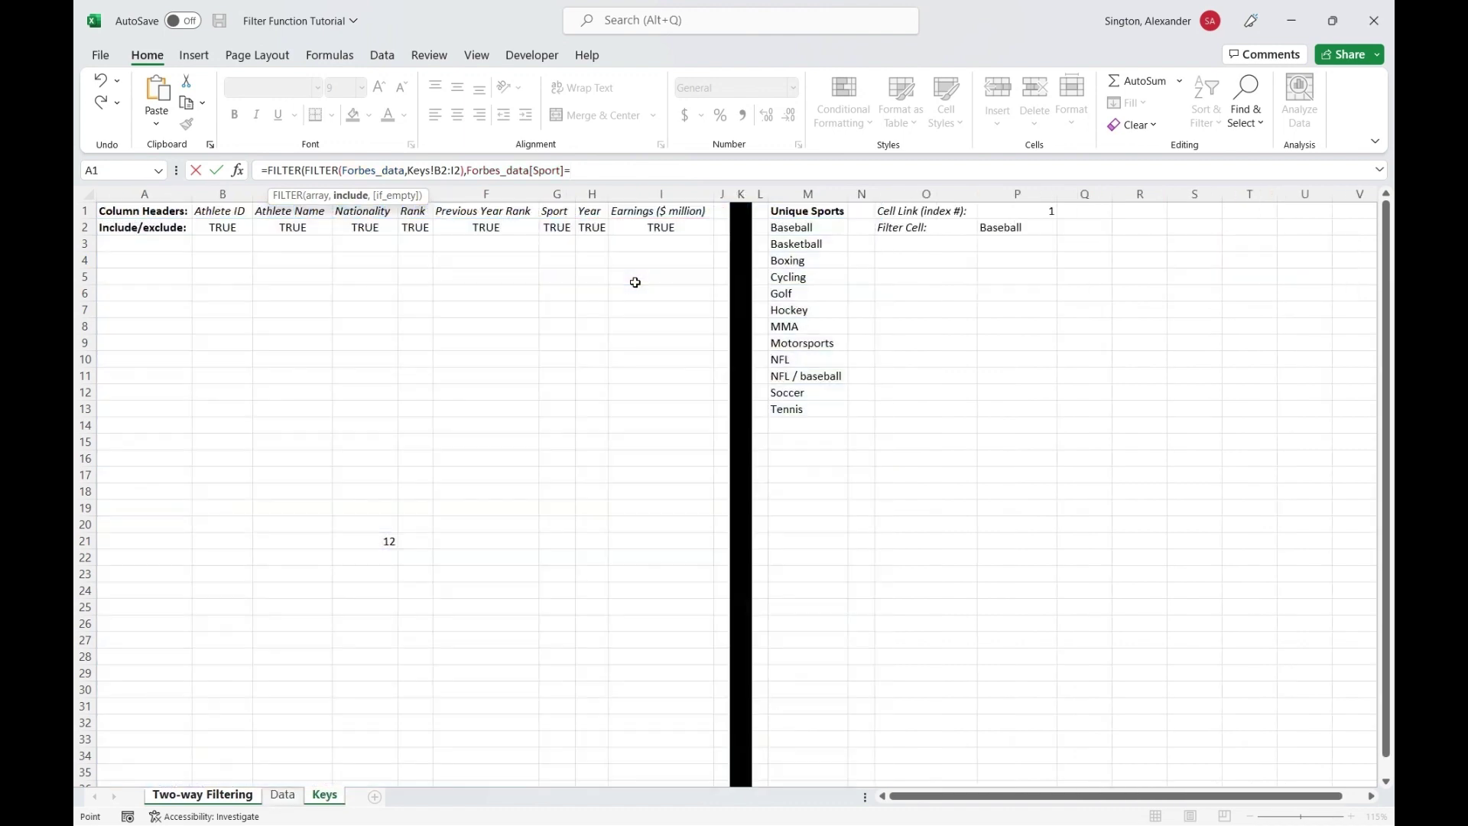
{"action": "left_click", "coordinate": [1011, 228]}
{"action": "type", "text": ")"}
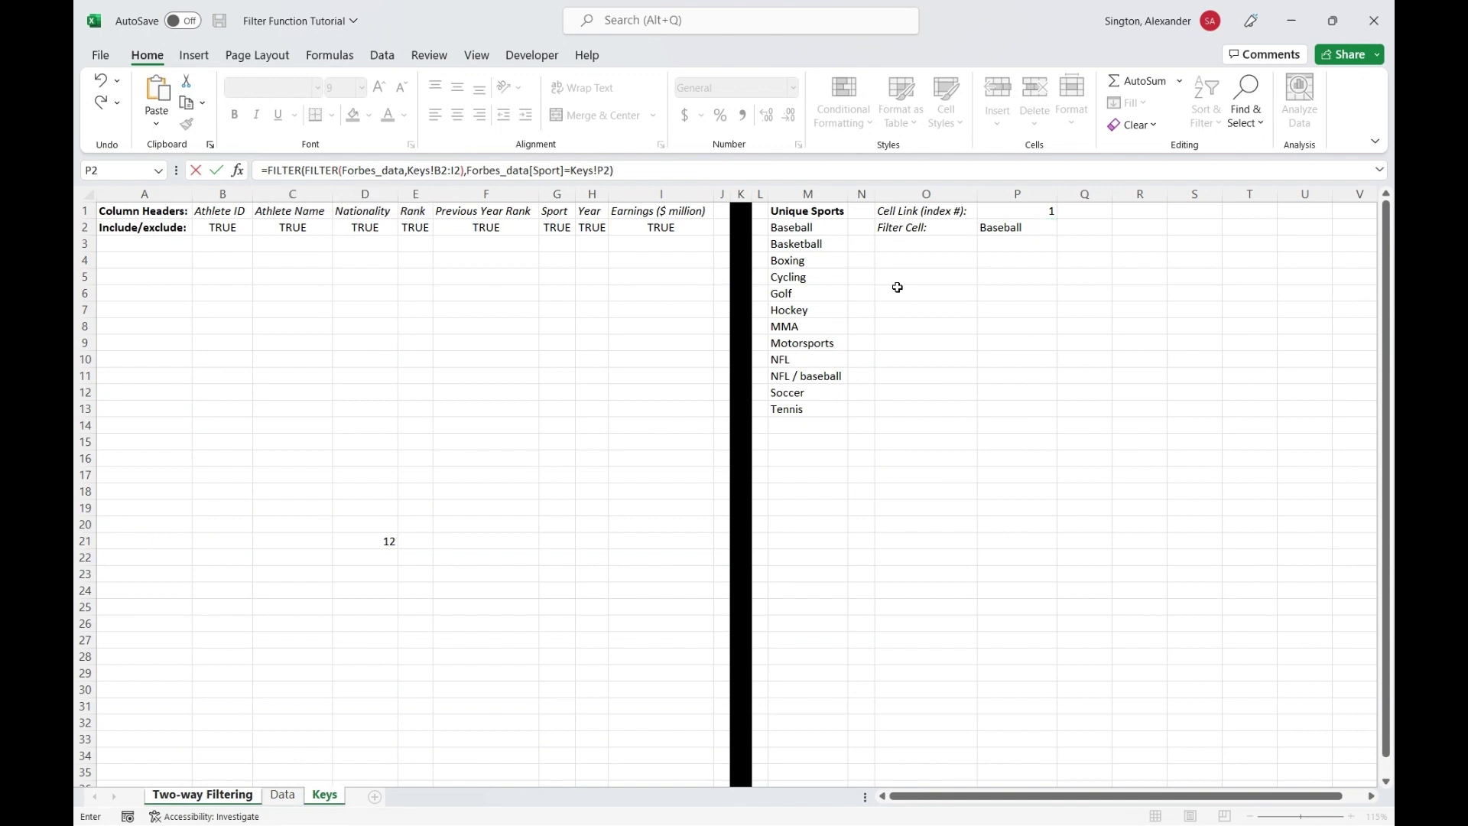
Wrap B11's nested filter in IFERROR with a blank "" fallback and commit it.
{"action": "left_click", "coordinate": [270, 169]}
{"action": "type", "text": "IFERROR("}
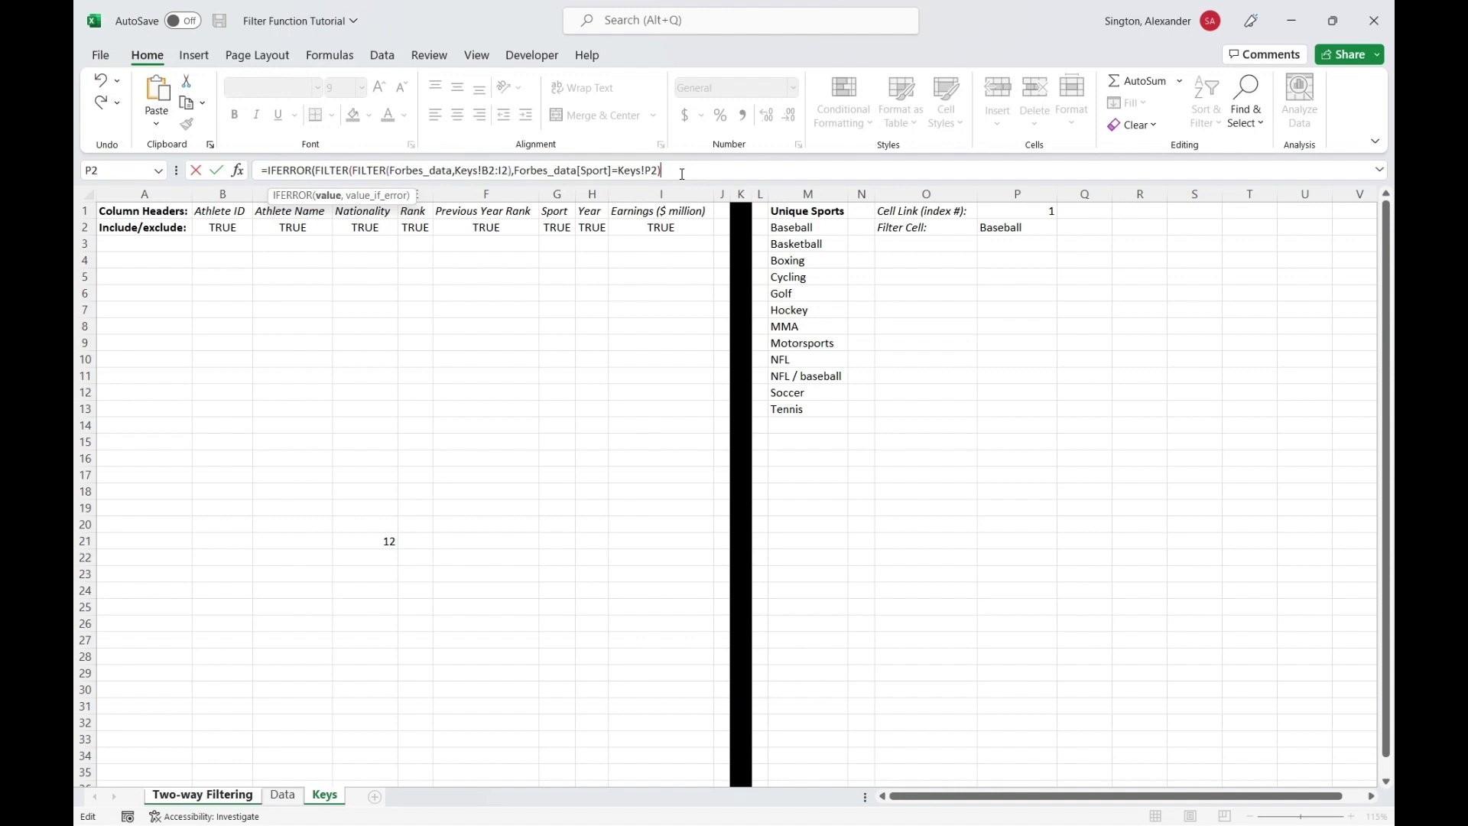
{"action": "type", "text": ","}
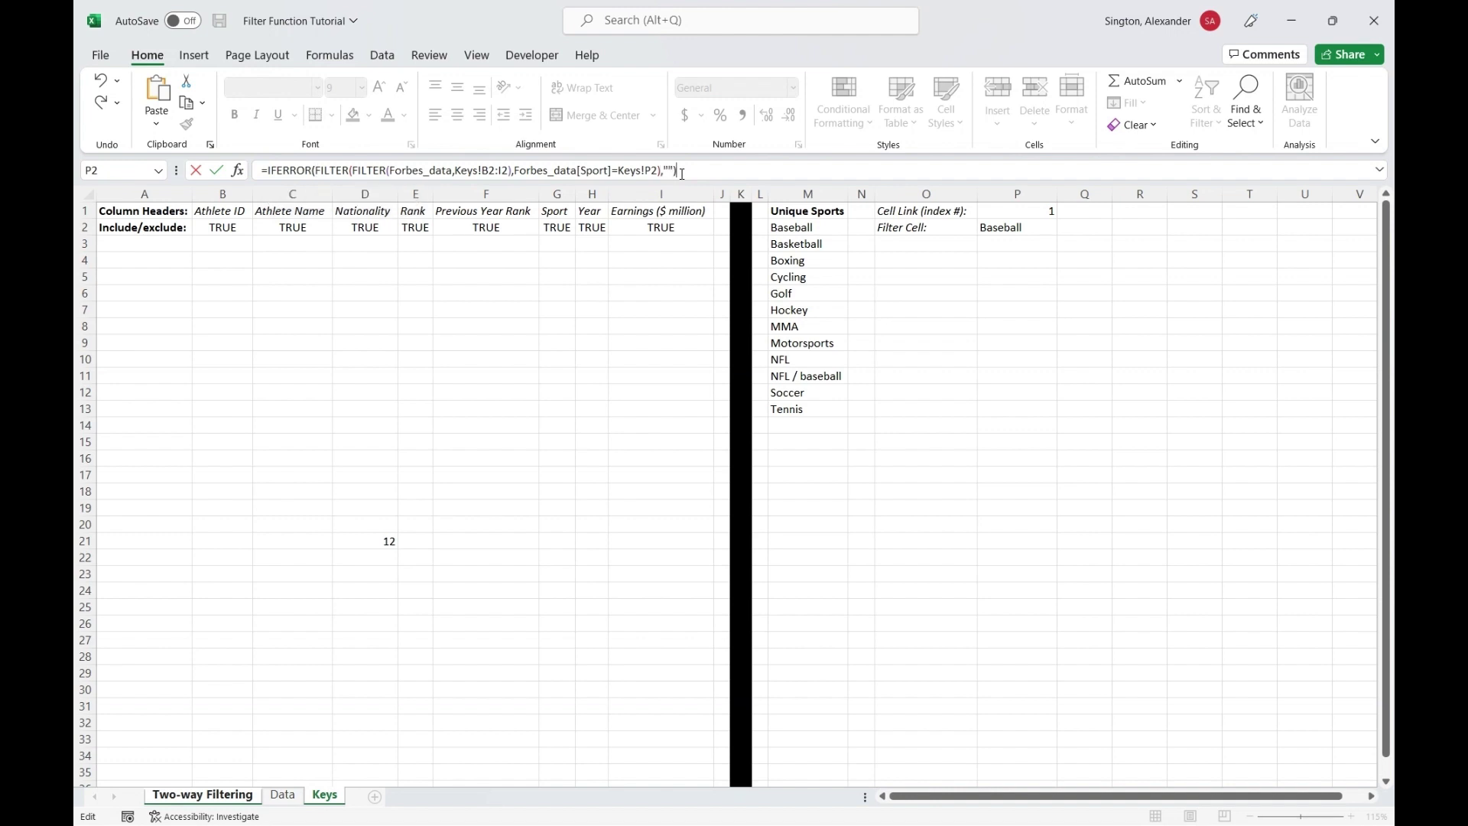
{"action": "key", "text": "Return"}
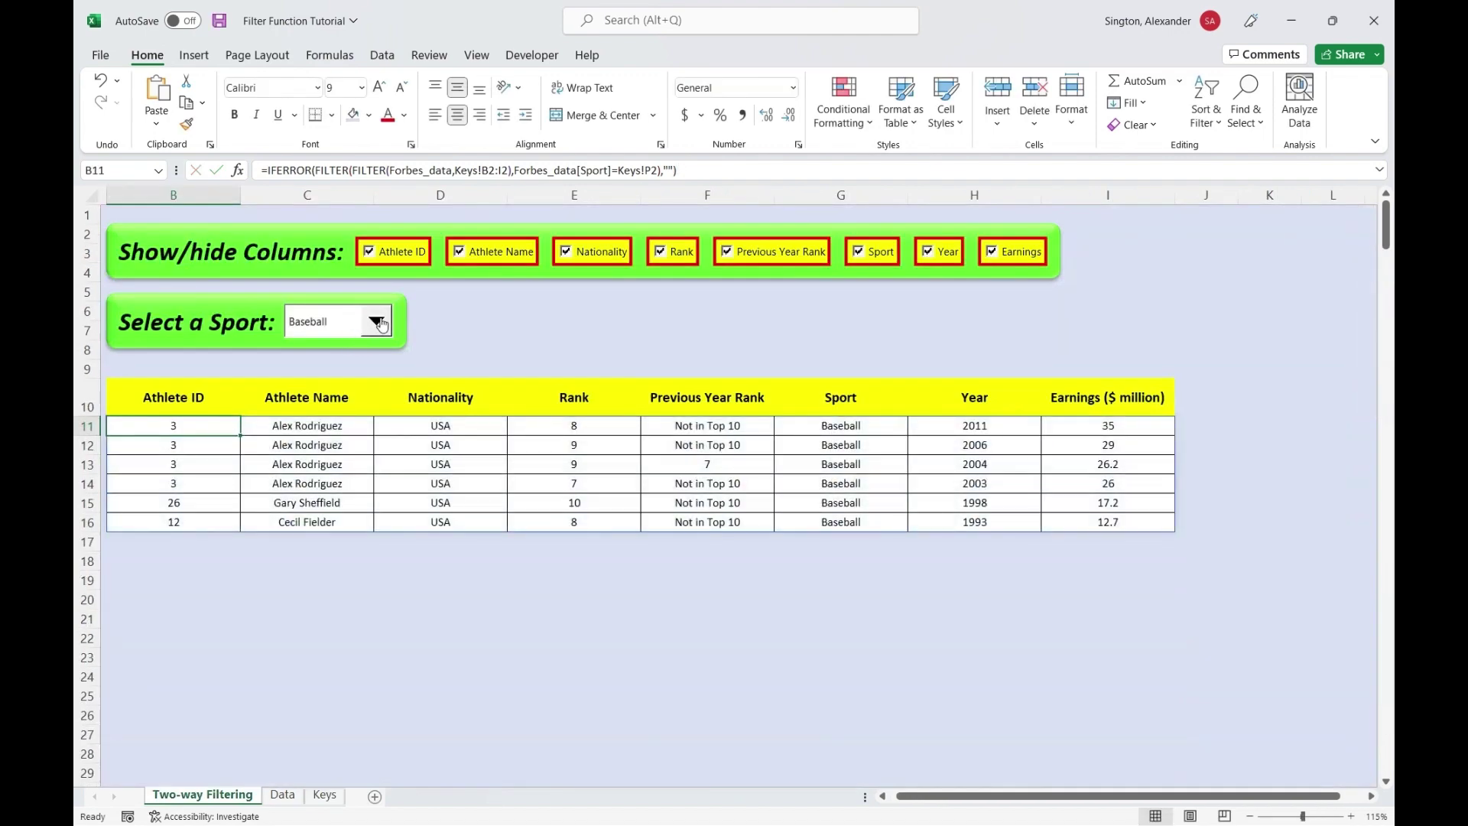
Filter to Golf and hide the Athlete ID, Nationality, Sport and Previous Year Rank columns.
{"action": "left_click", "coordinate": [379, 322]}
{"action": "left_click", "coordinate": [312, 408]}
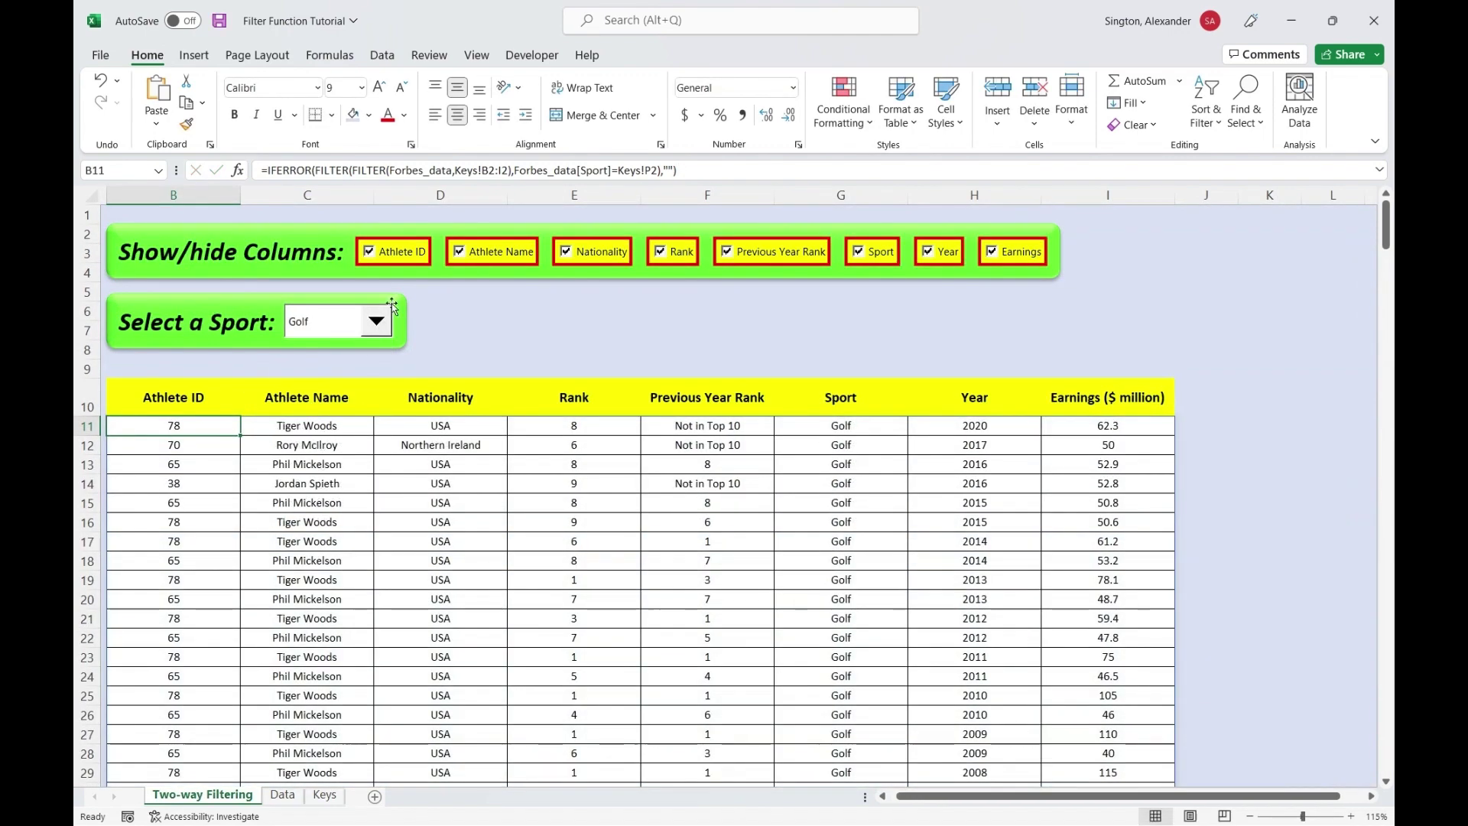
{"action": "left_click", "coordinate": [394, 252]}
{"action": "left_click", "coordinate": [588, 252]}
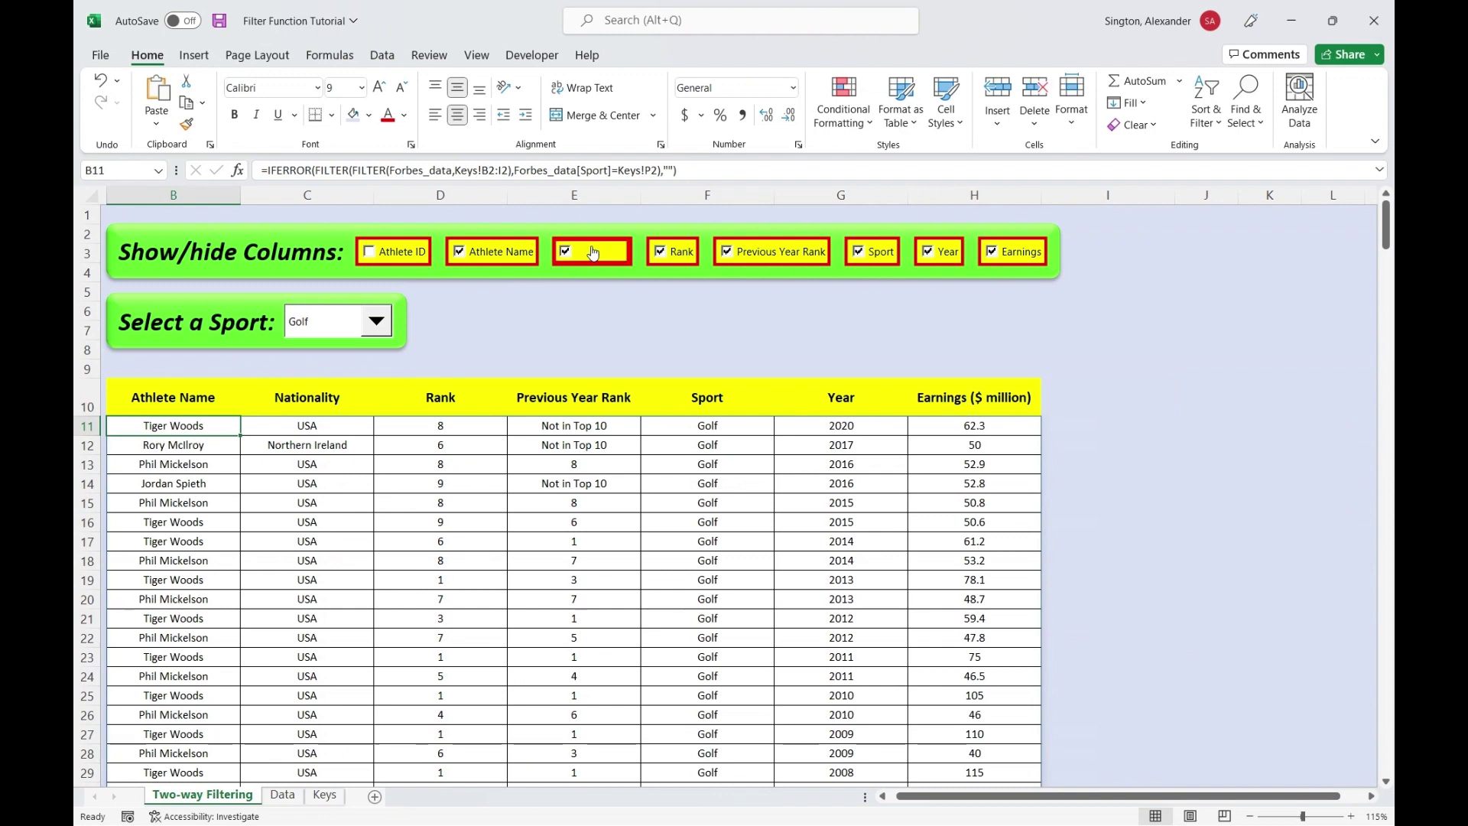
{"action": "left_click", "coordinate": [848, 254]}
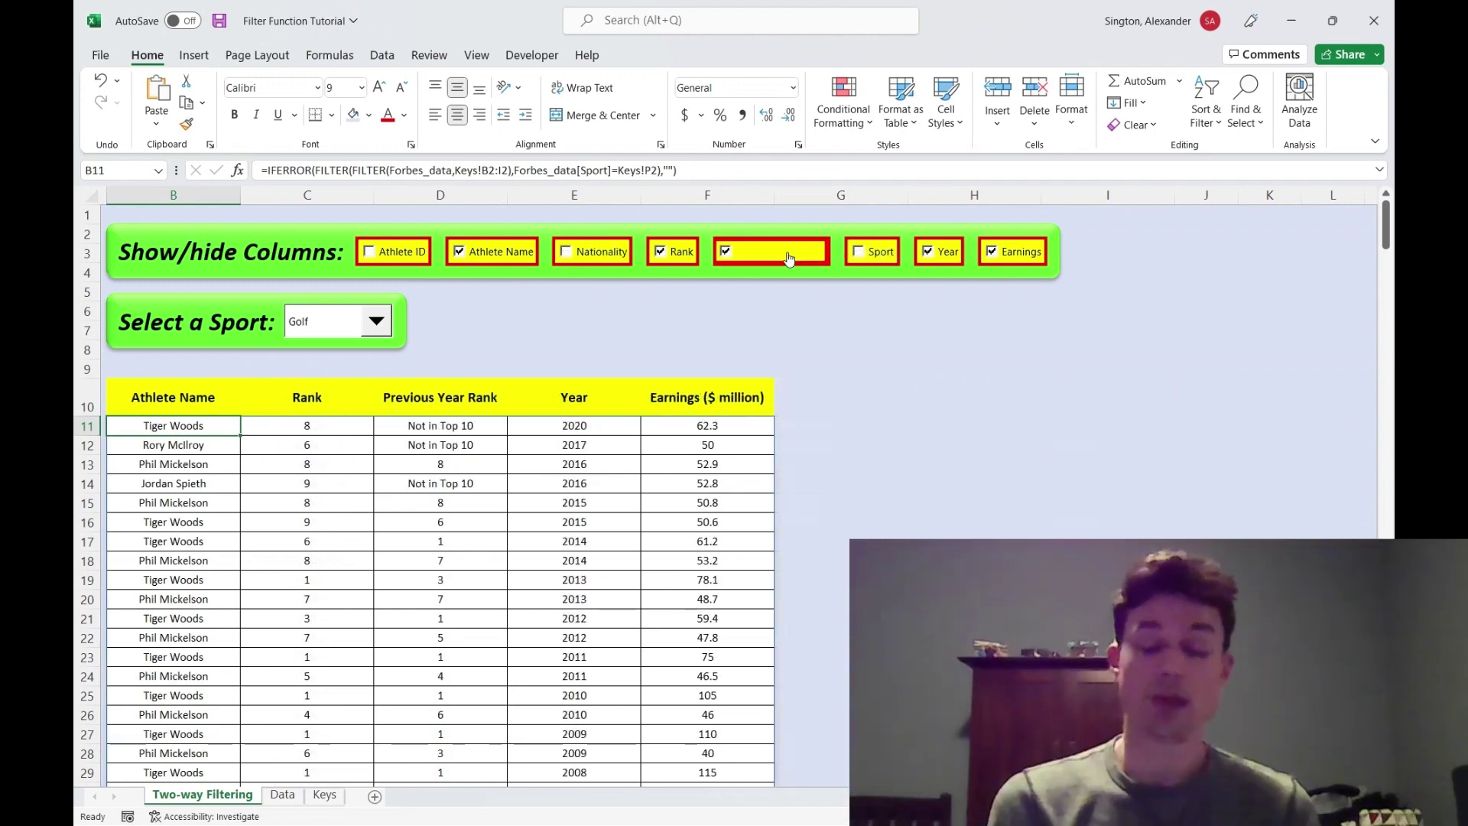
{"action": "left_click", "coordinate": [727, 252]}
Switch to Soccer, hiding Rank and Athlete Name and showing the Sport column.
{"action": "left_click", "coordinate": [376, 321]}
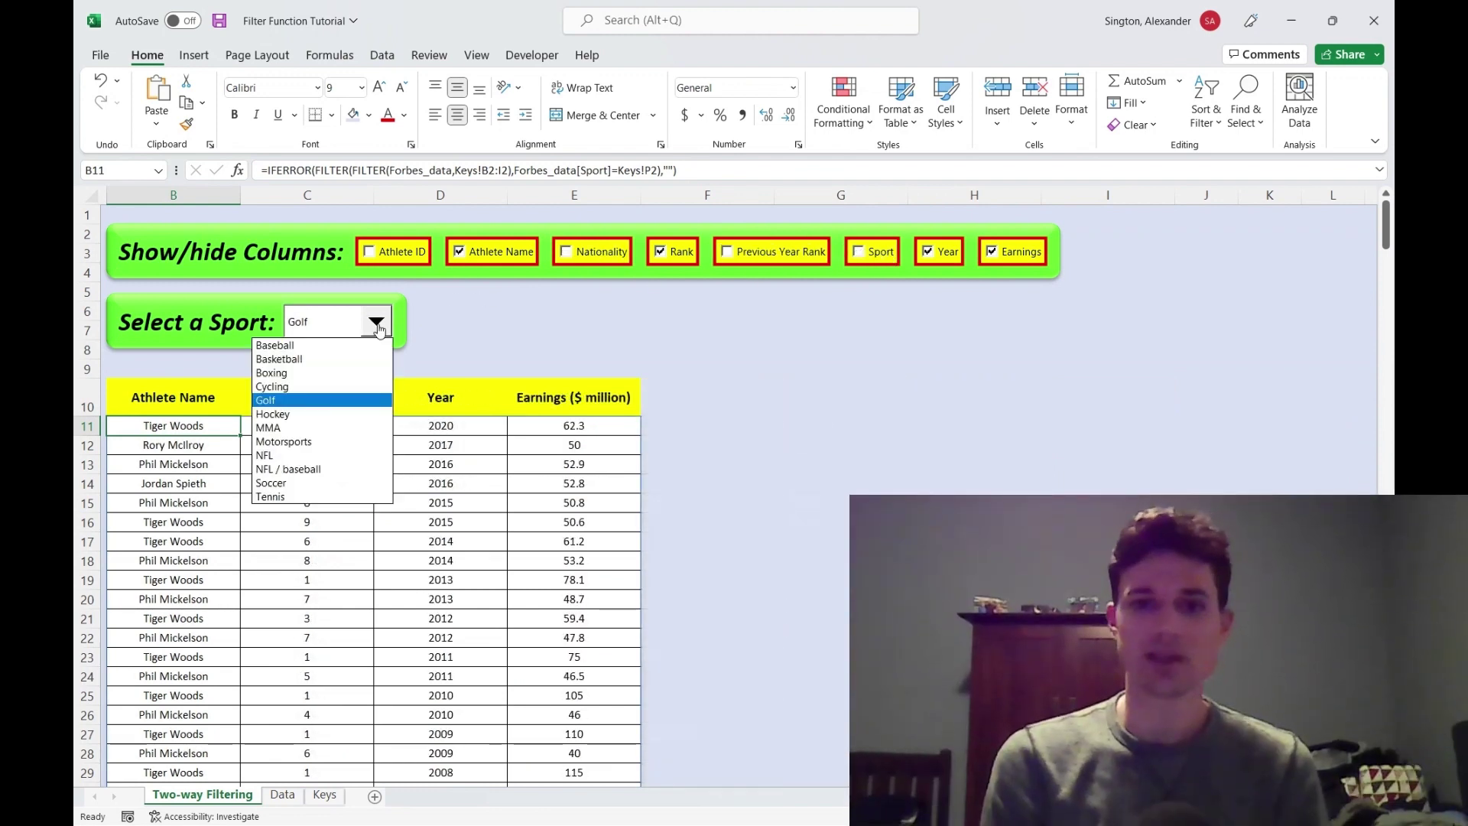
{"action": "left_click", "coordinate": [321, 483]}
{"action": "left_click", "coordinate": [403, 250]}
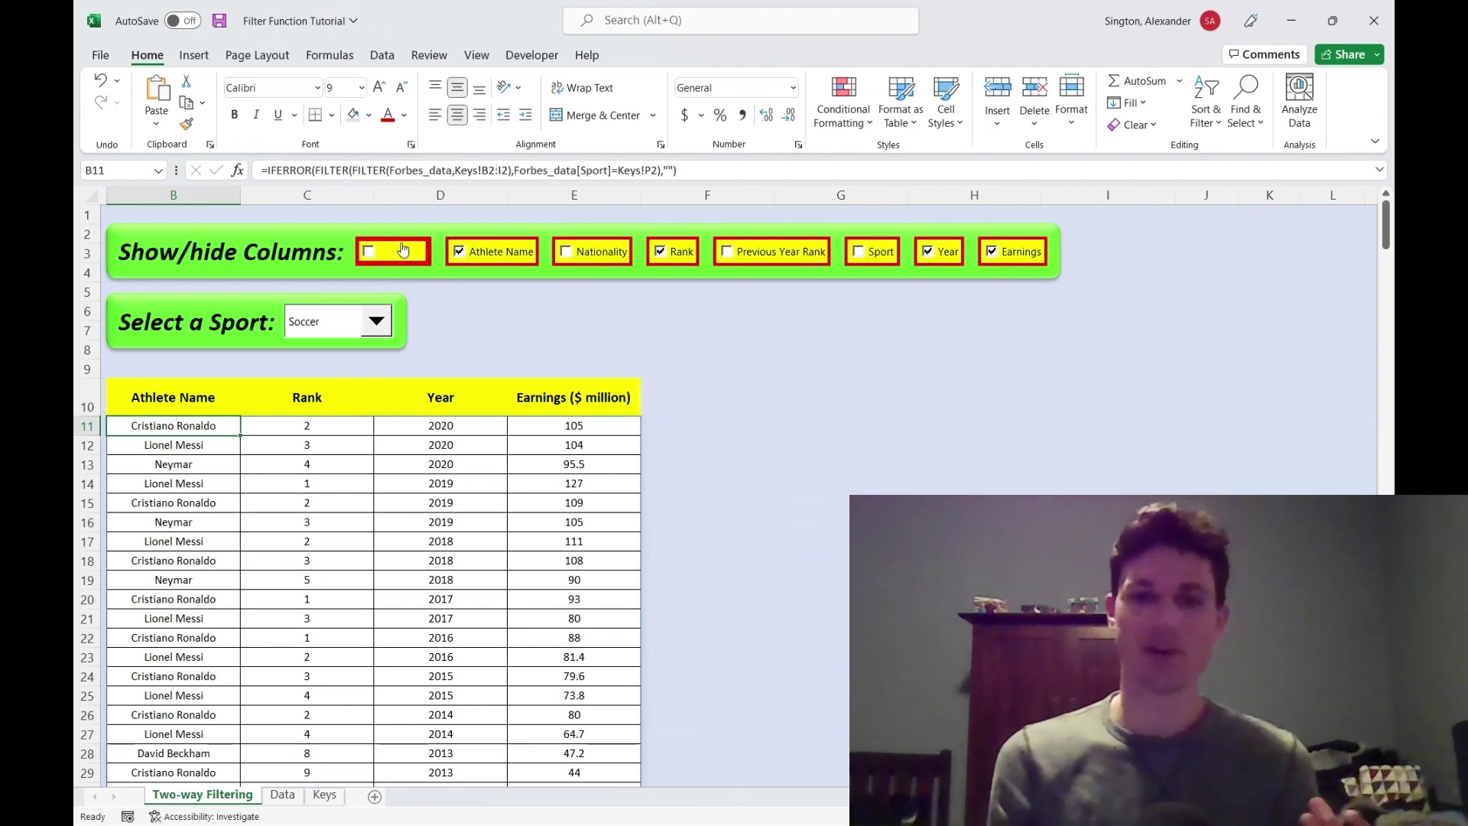
{"action": "left_click", "coordinate": [675, 260]}
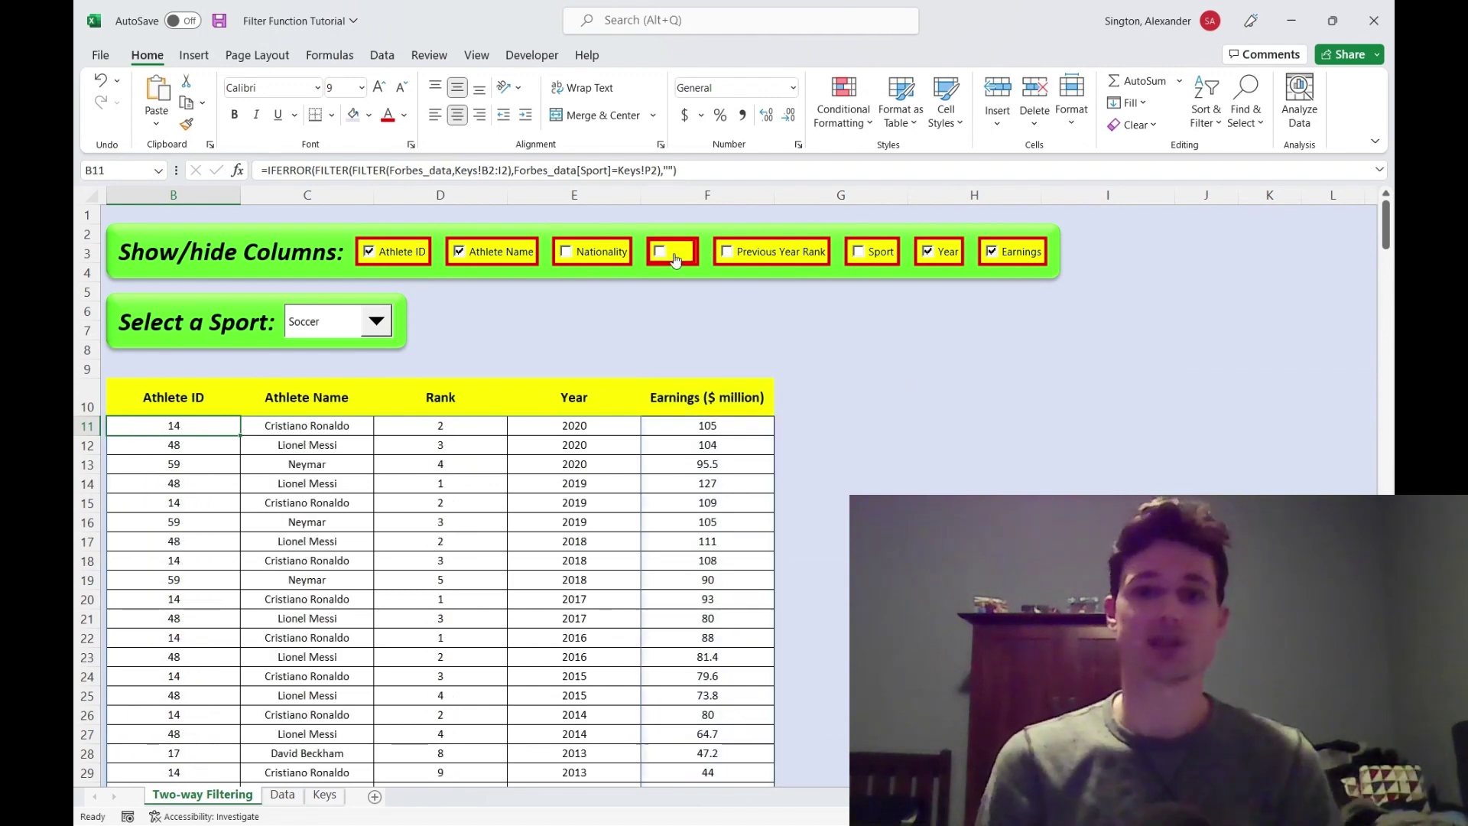
{"action": "left_click", "coordinate": [864, 252]}
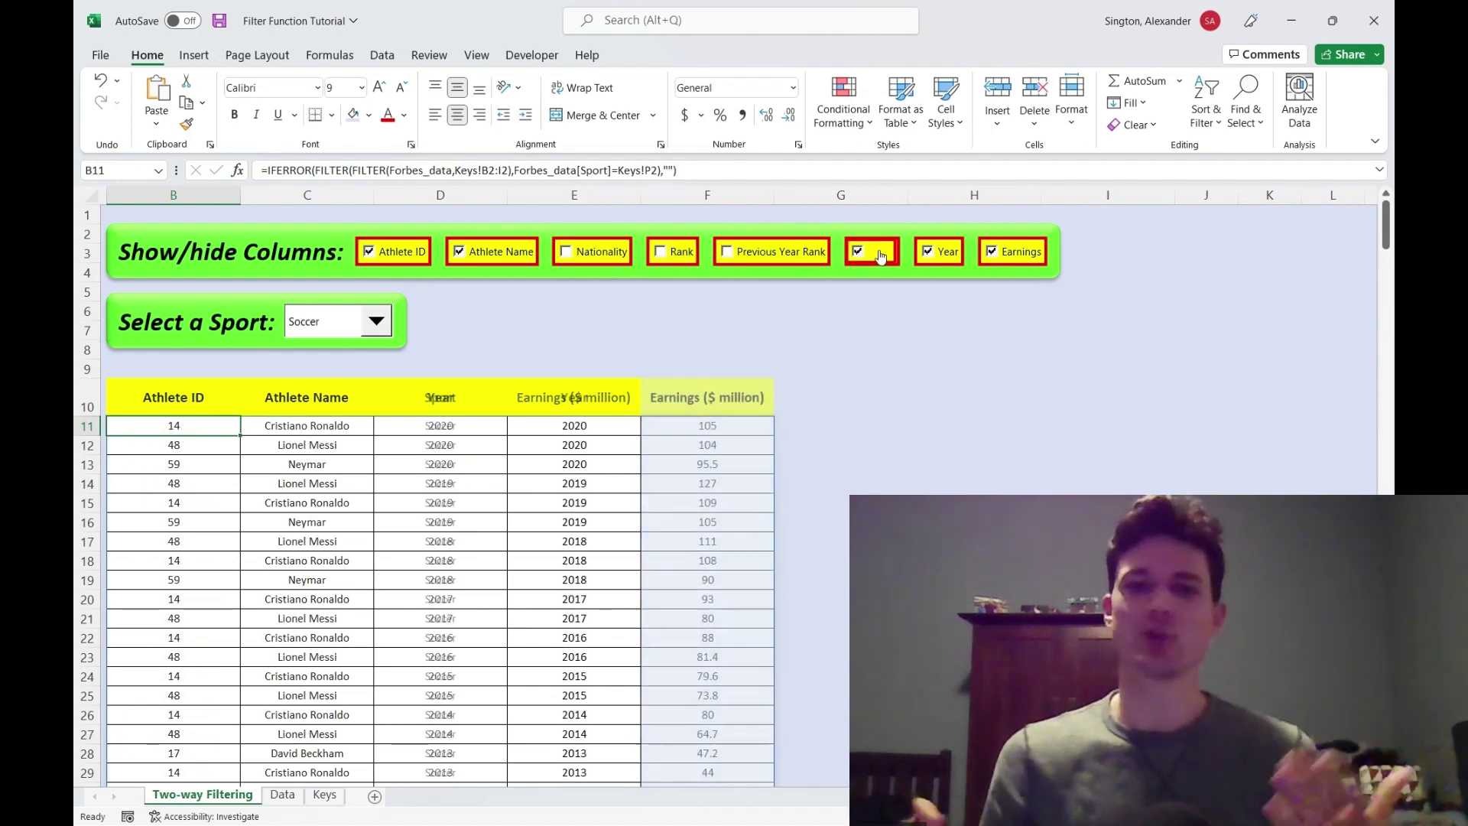
{"action": "left_click", "coordinate": [498, 256]}
{"action": "left_click", "coordinate": [396, 253]}
Switch to NFL, leaving only Athlete Name, Rank, Previous Year Rank and Year columns.
{"action": "left_click", "coordinate": [375, 321]}
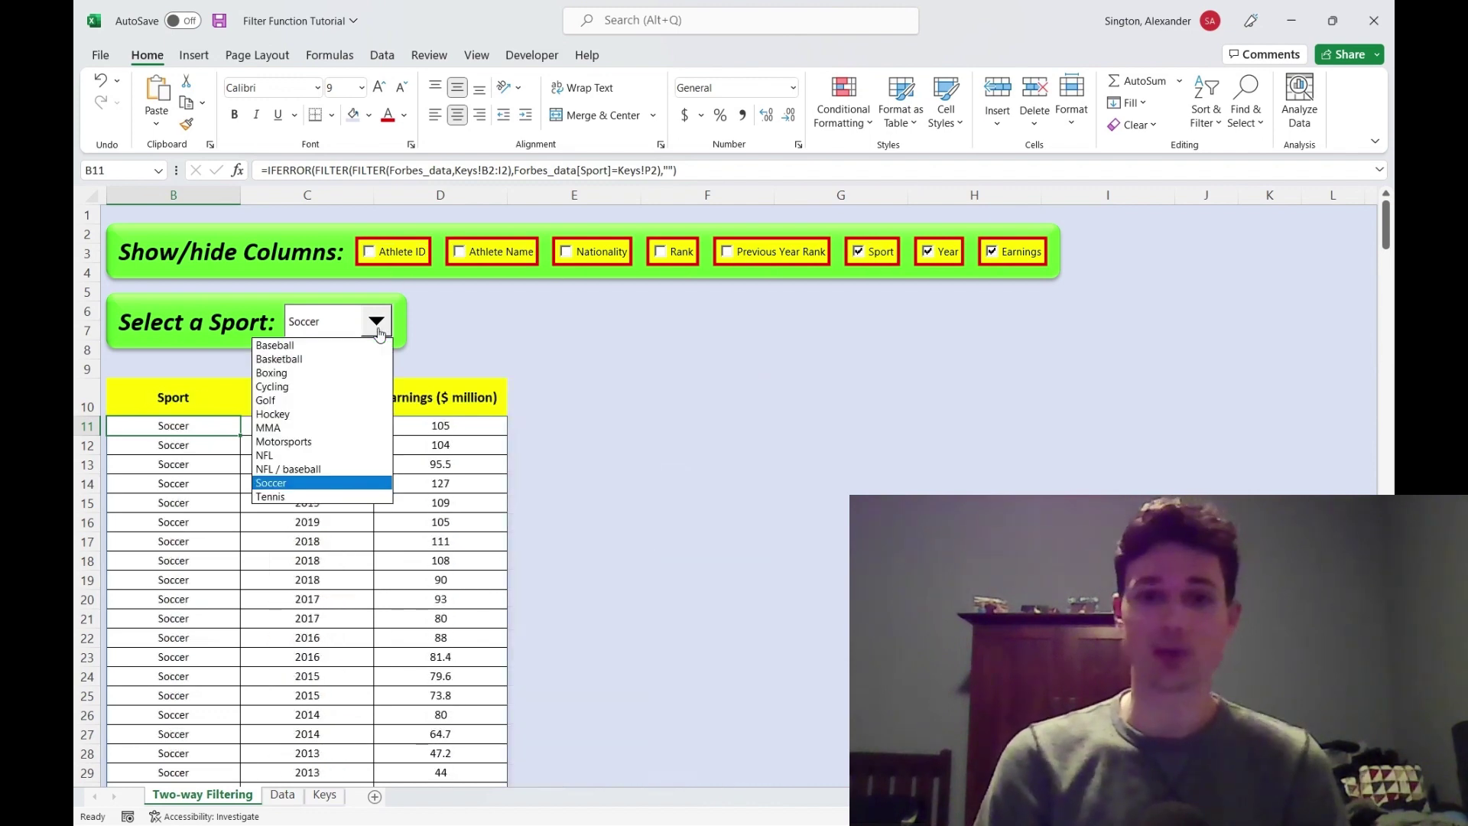
{"action": "left_click", "coordinate": [348, 455]}
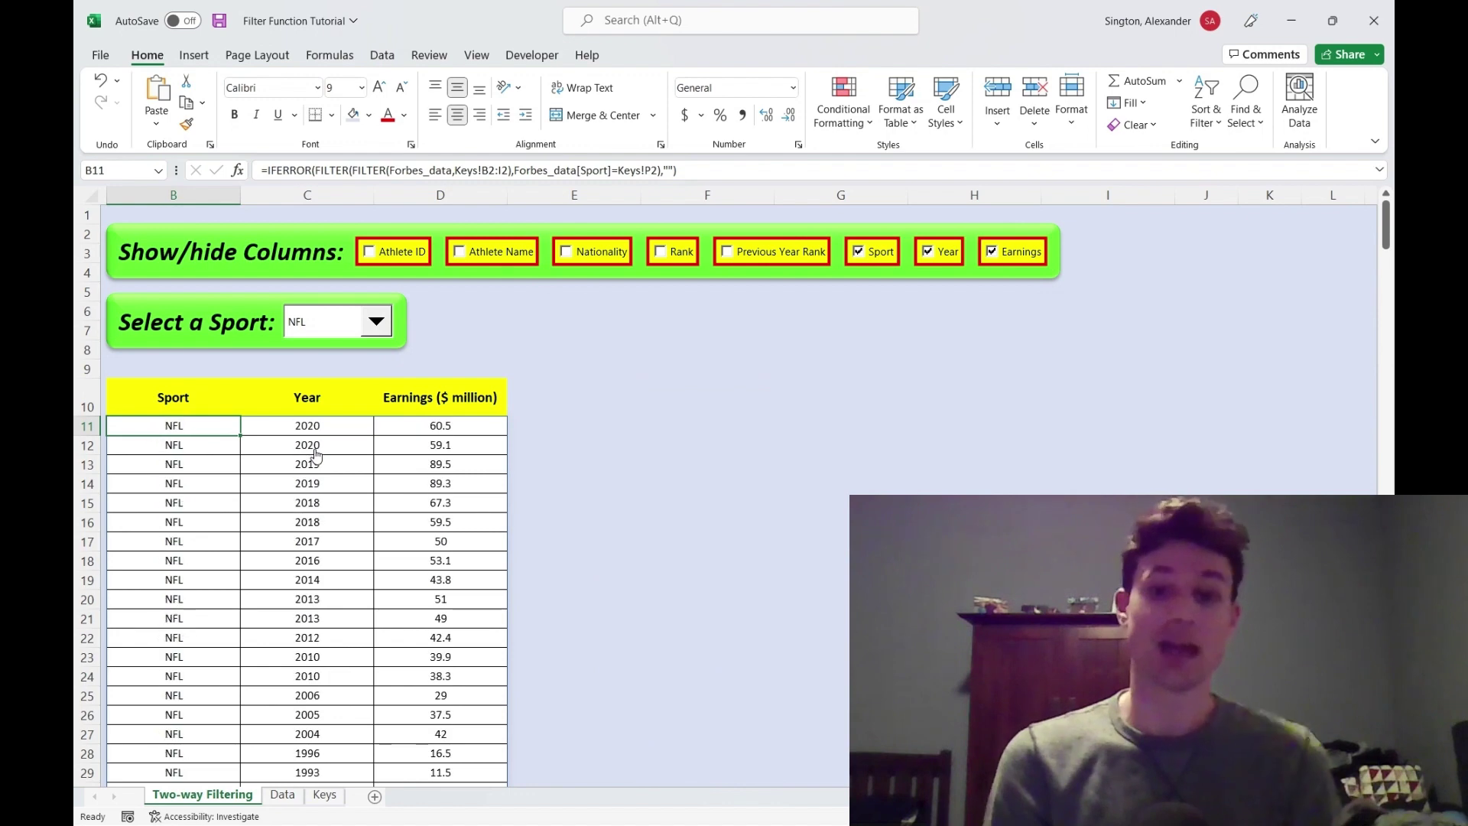
{"action": "left_click", "coordinate": [459, 258]}
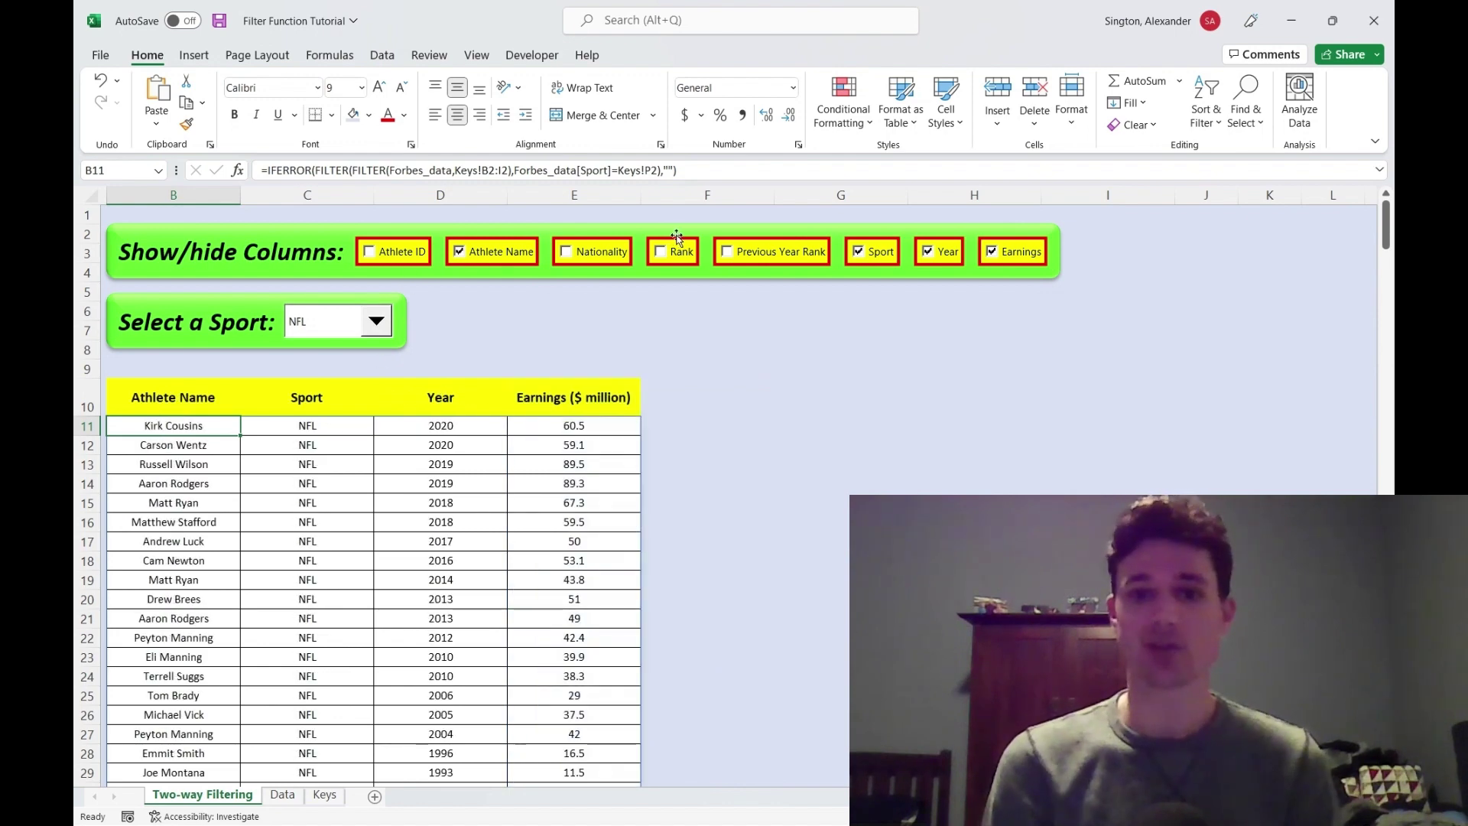
{"action": "left_click", "coordinate": [662, 254]}
{"action": "left_click", "coordinate": [857, 253]}
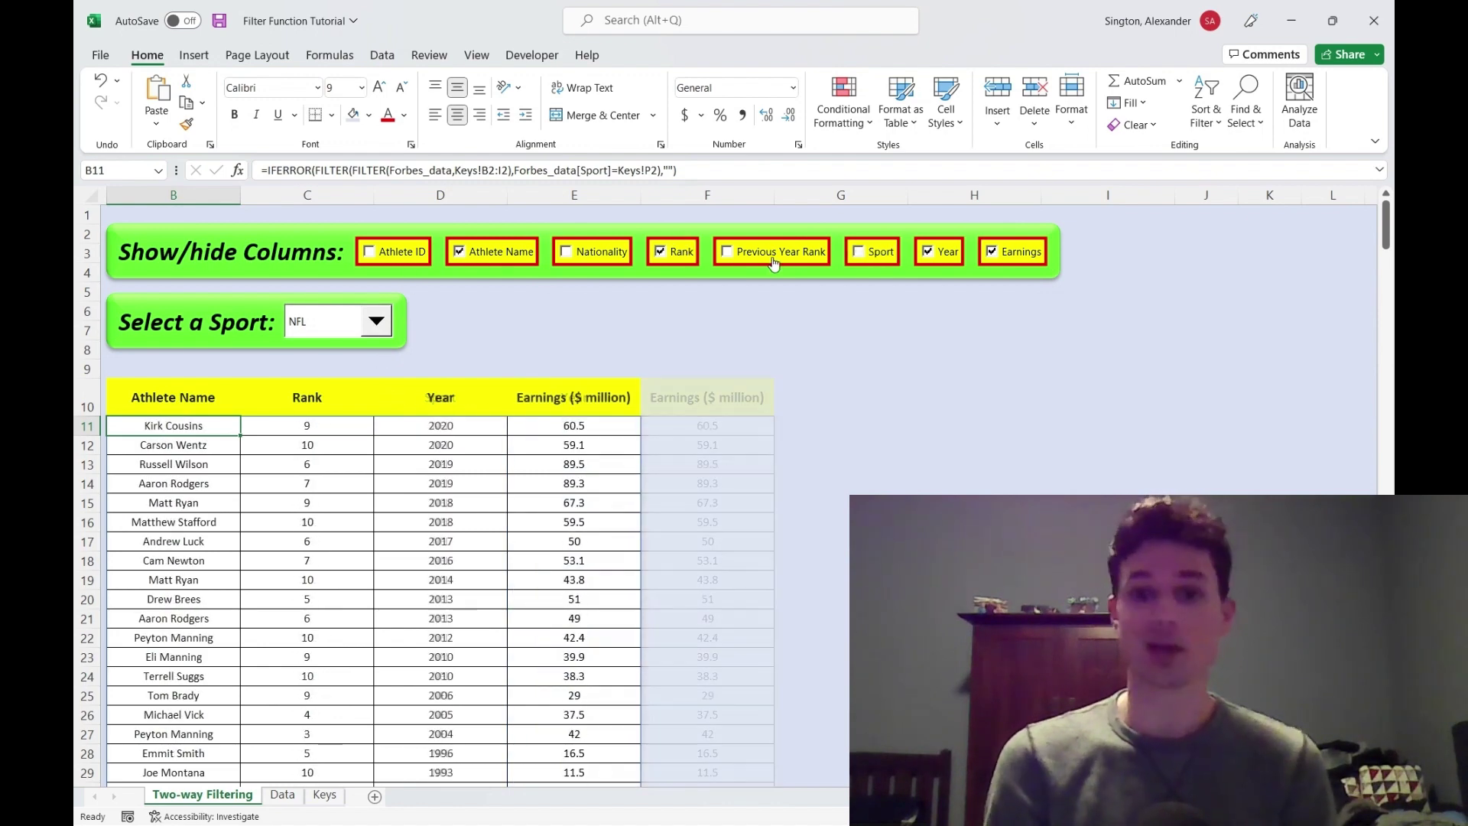
{"action": "left_click", "coordinate": [774, 256]}
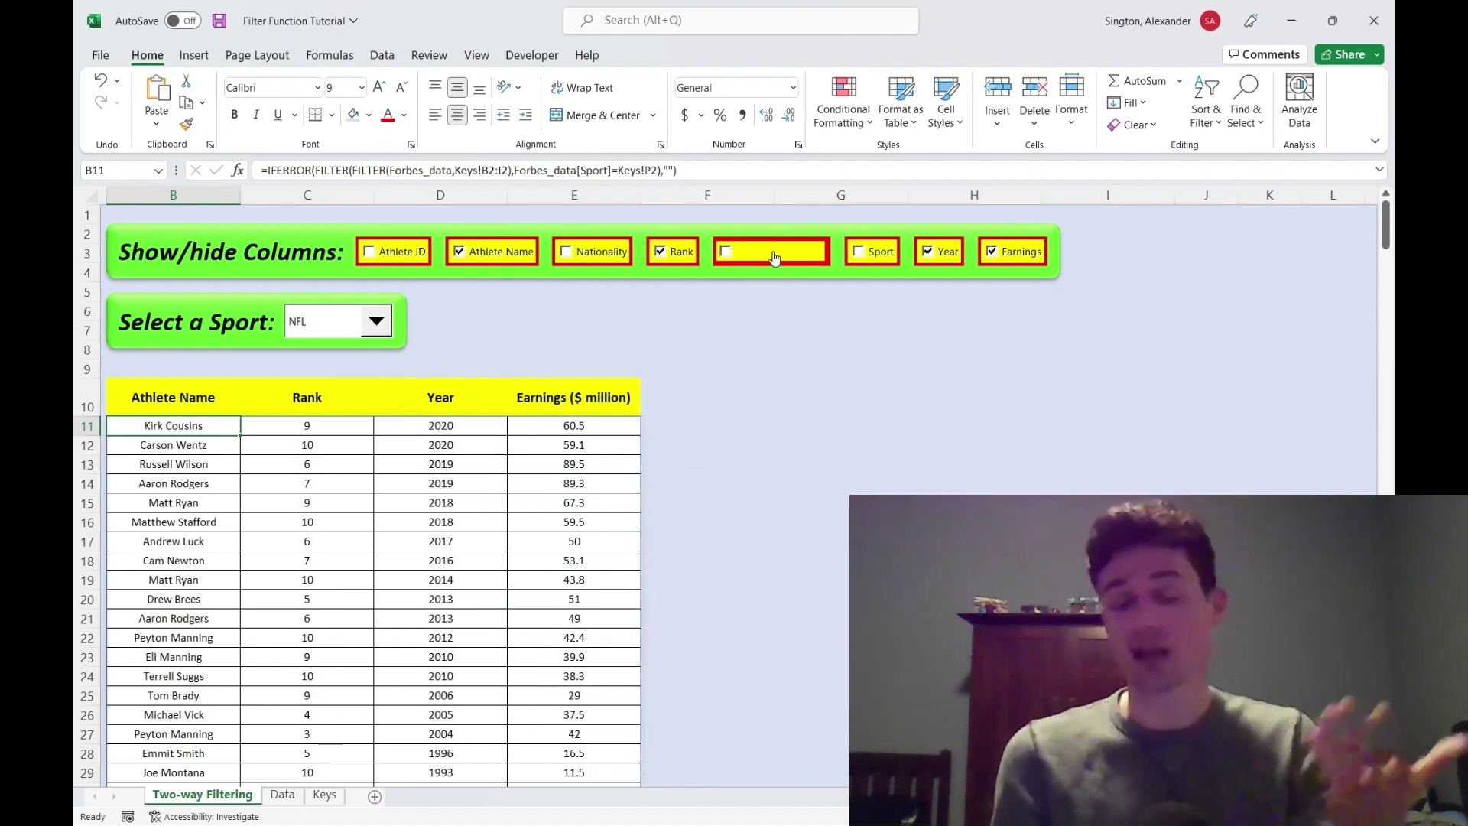
{"action": "left_click", "coordinate": [1009, 255]}
Show the Nationality column and hide the Rank and Previous Year Rank columns.
{"action": "scroll", "coordinate": [620, 253], "scroll_direction": "left", "scroll_amount": 1}
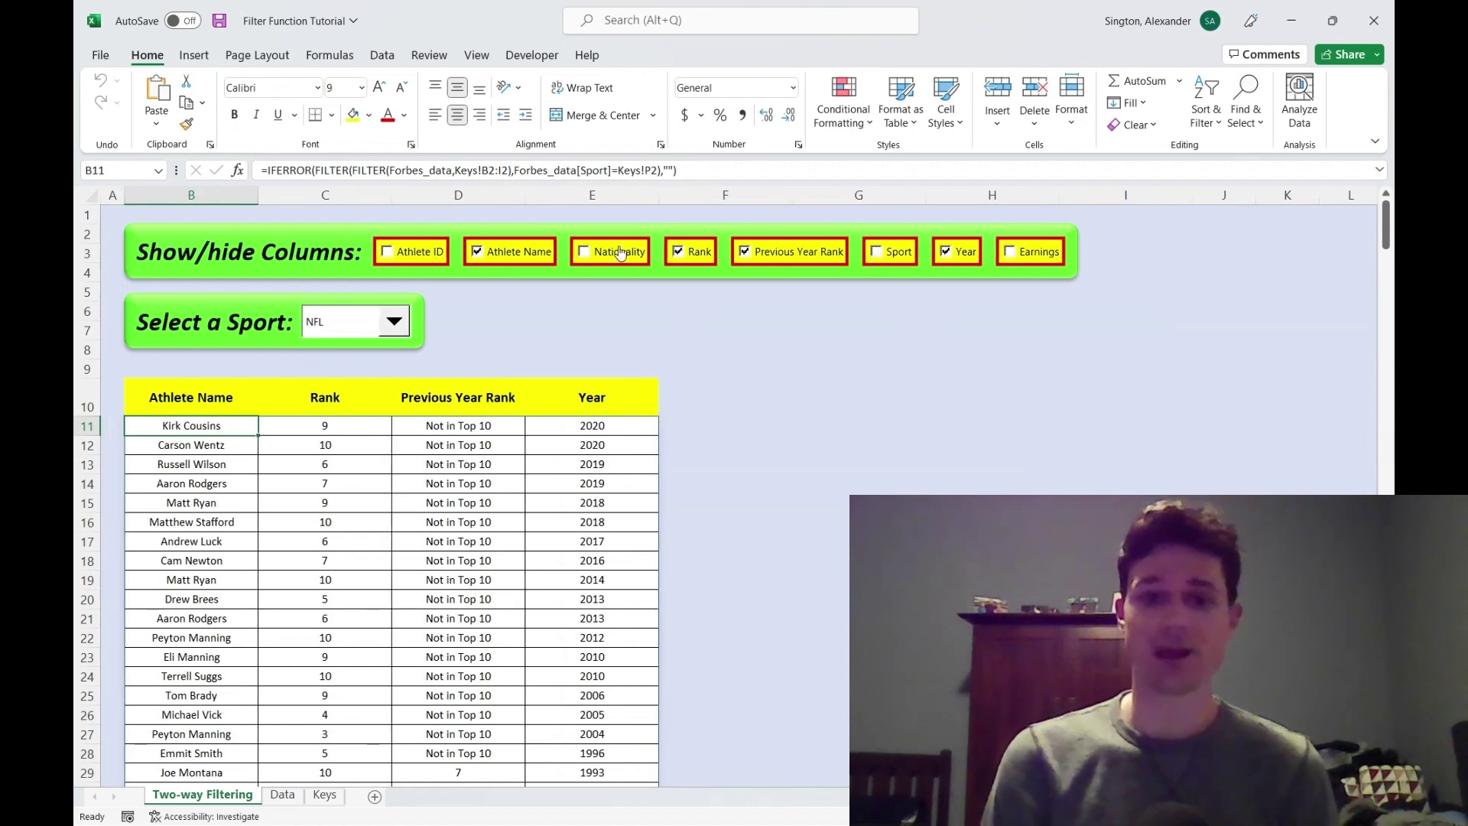
{"action": "left_click", "coordinate": [619, 255]}
{"action": "left_click", "coordinate": [706, 254]}
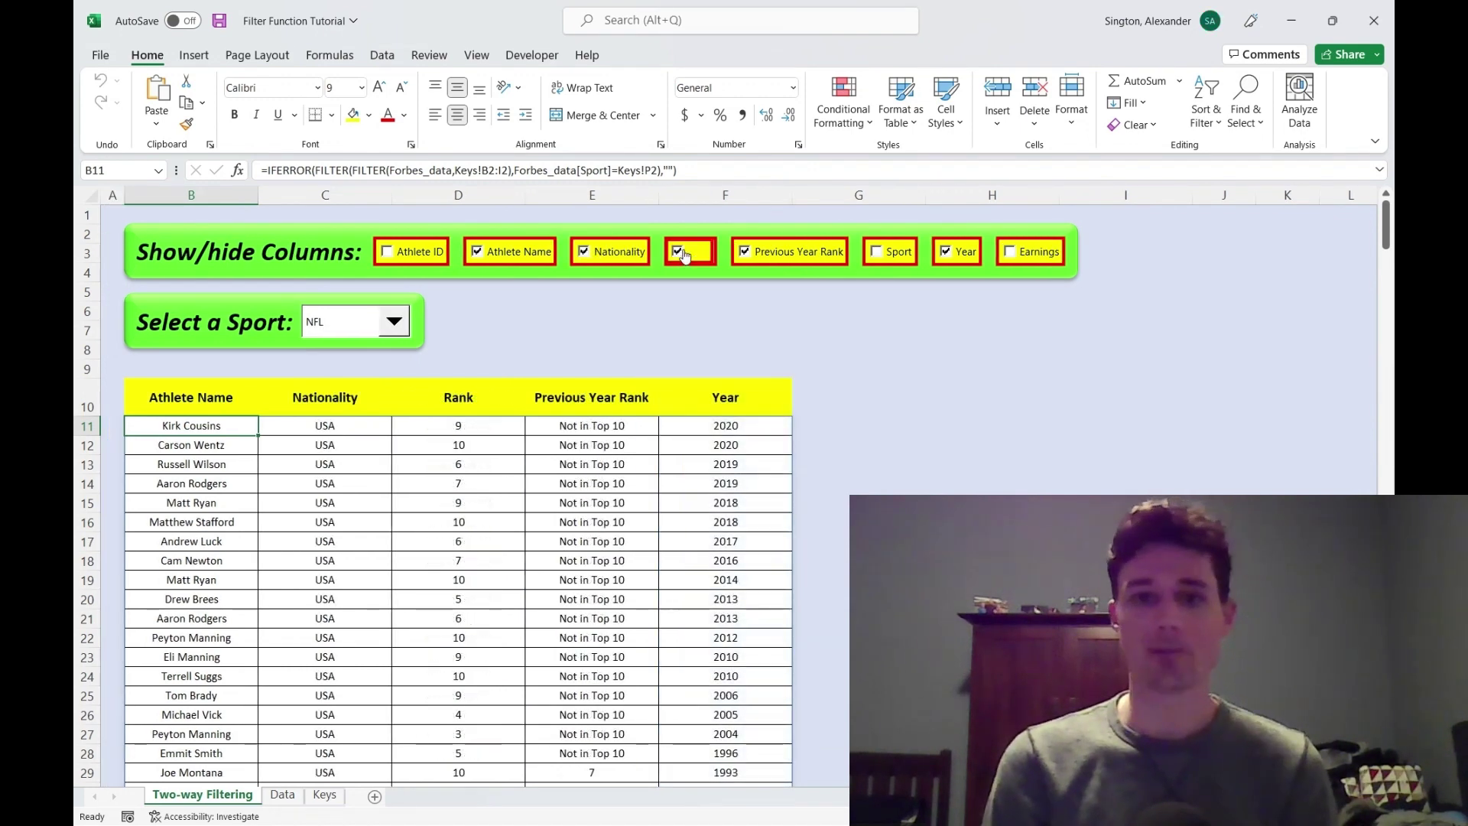
{"action": "left_click", "coordinate": [795, 255]}
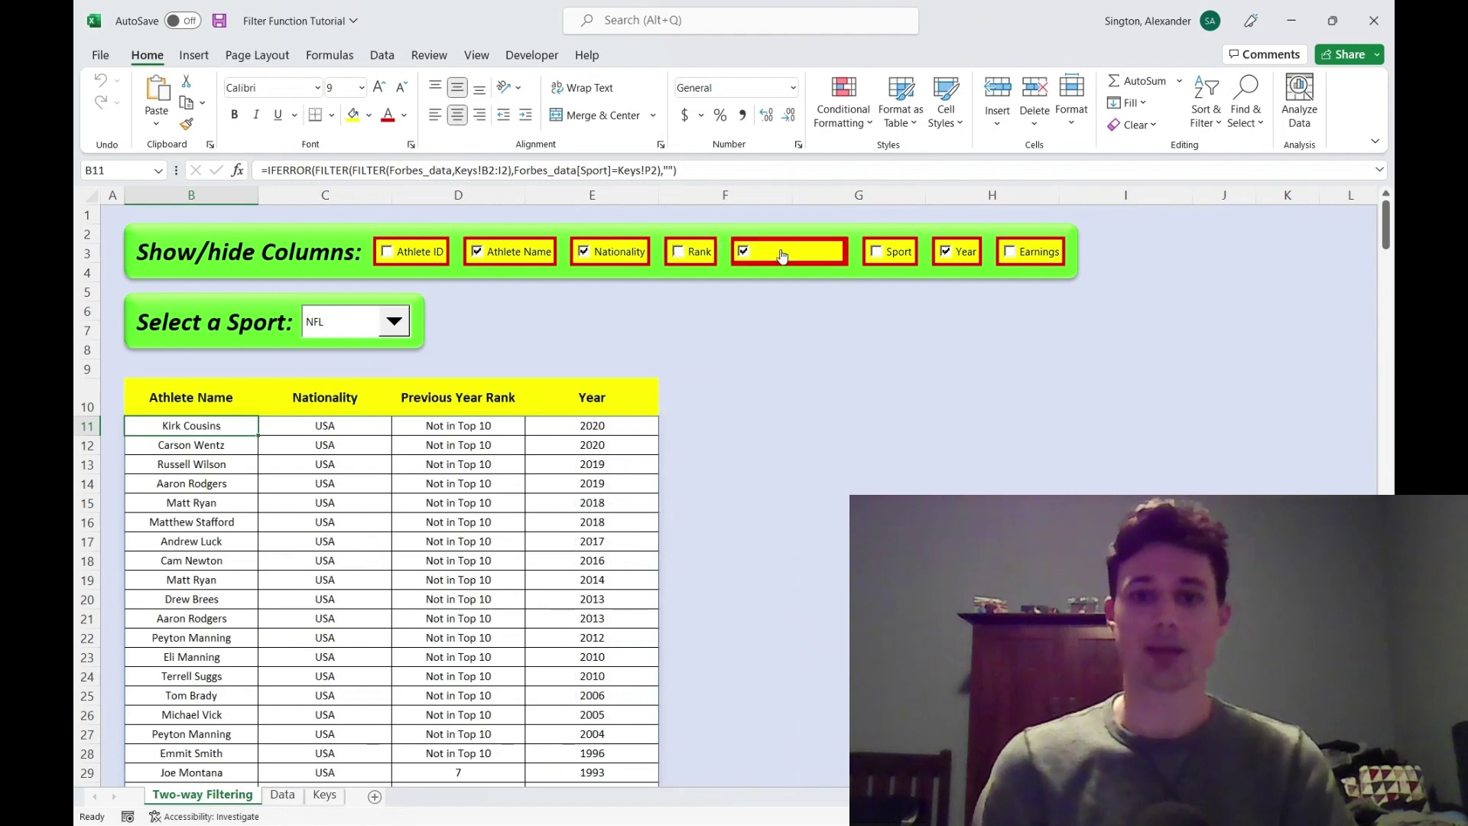
Filter to Tennis, showing Athlete ID, Athlete Name, Rank, Sport and Earnings columns.
{"action": "left_click", "coordinate": [394, 325]}
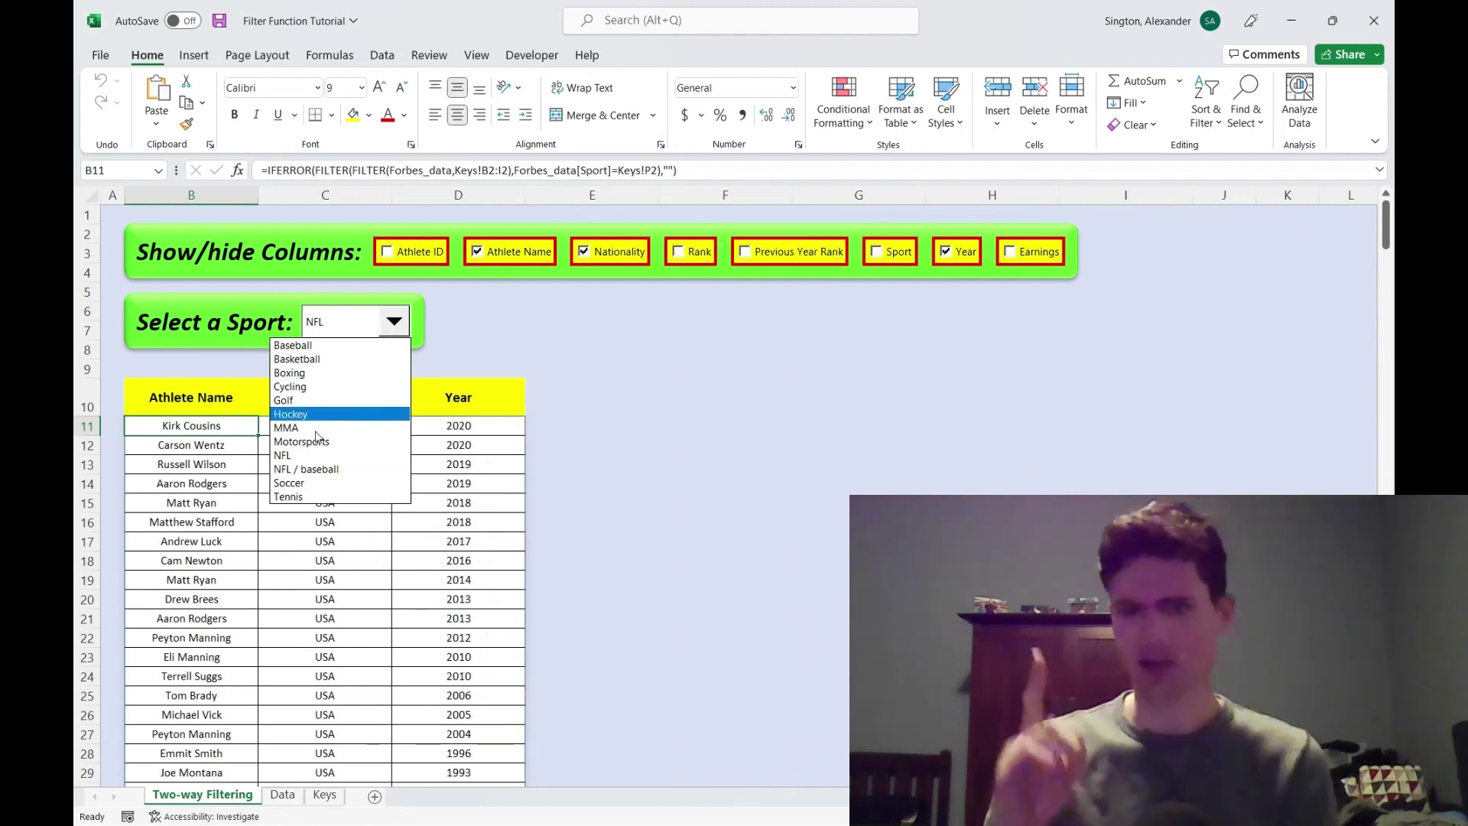
{"action": "left_click", "coordinate": [308, 497]}
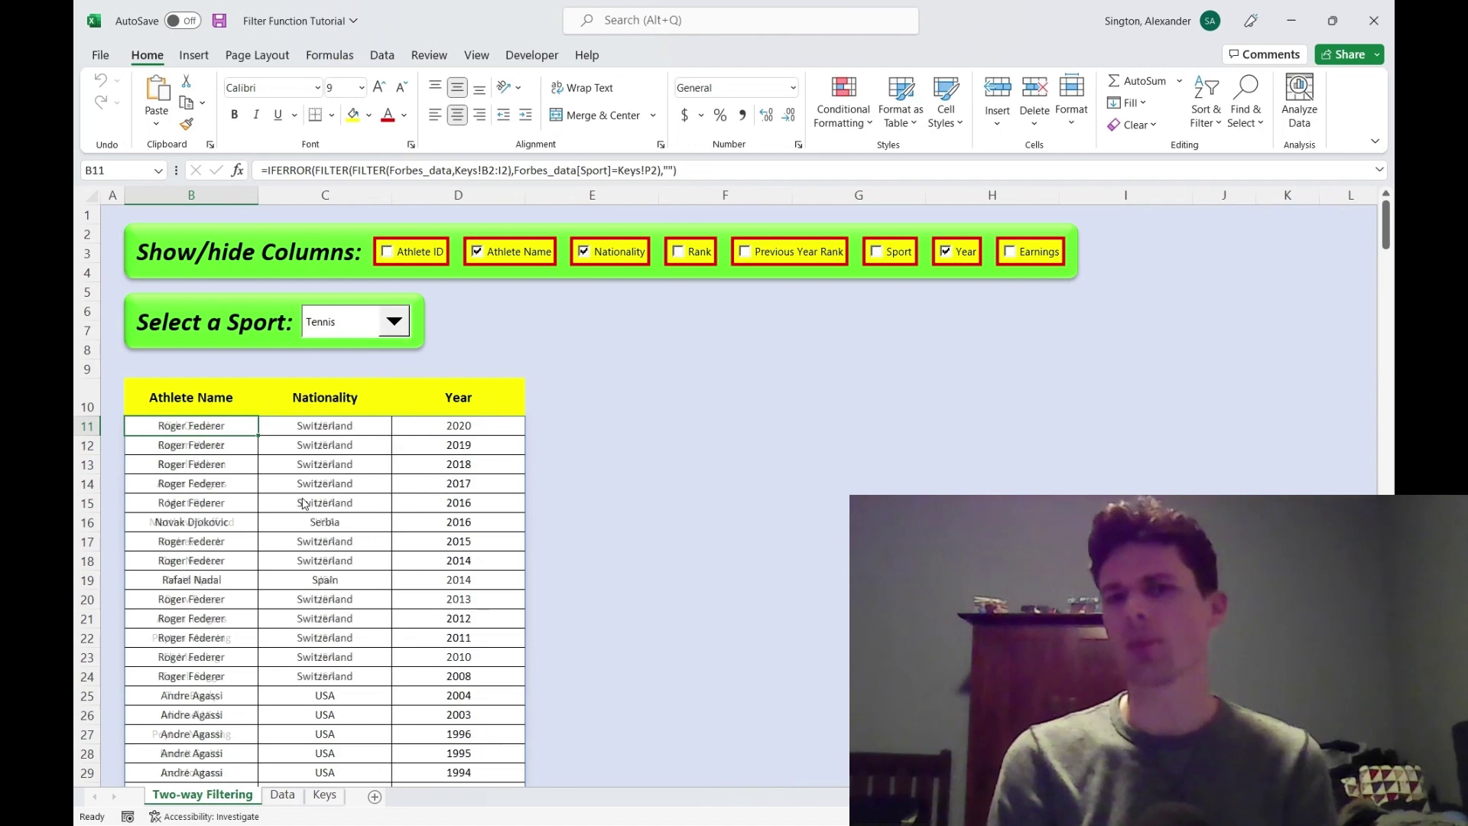
{"action": "left_click", "coordinate": [416, 252]}
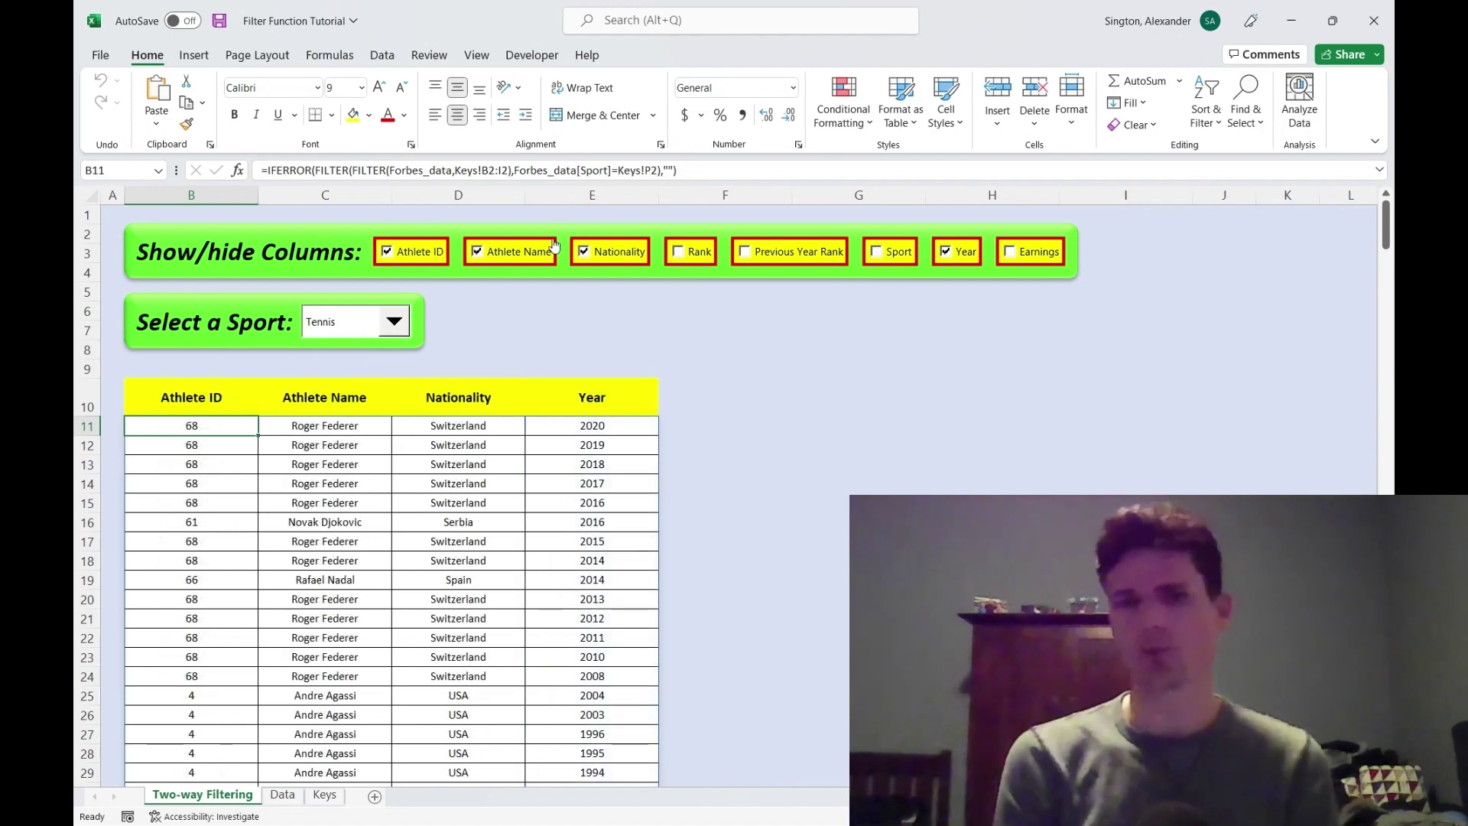
{"action": "left_click", "coordinate": [603, 252]}
{"action": "left_click", "coordinate": [687, 253]}
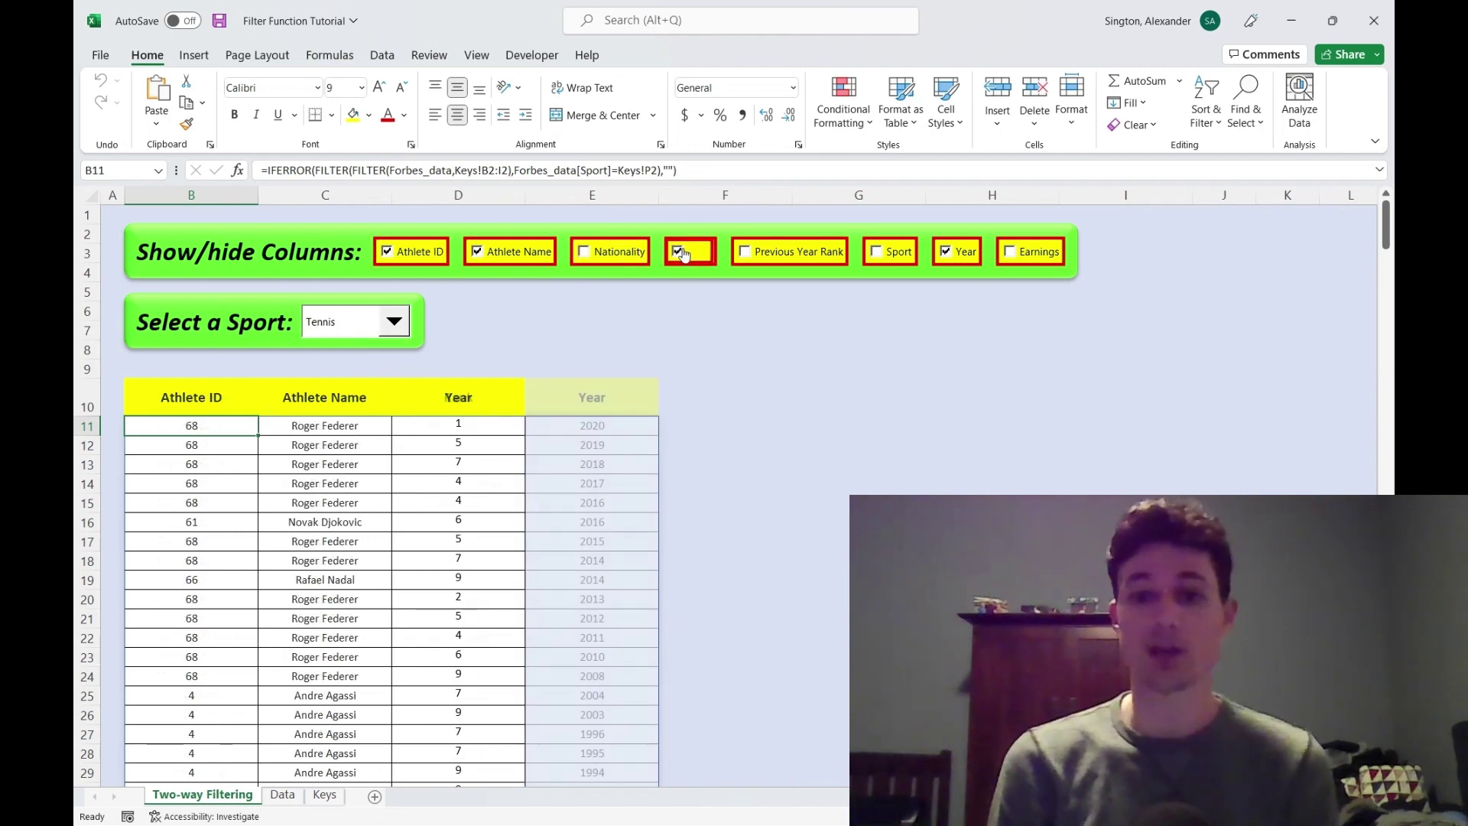
{"action": "left_click", "coordinate": [778, 252]}
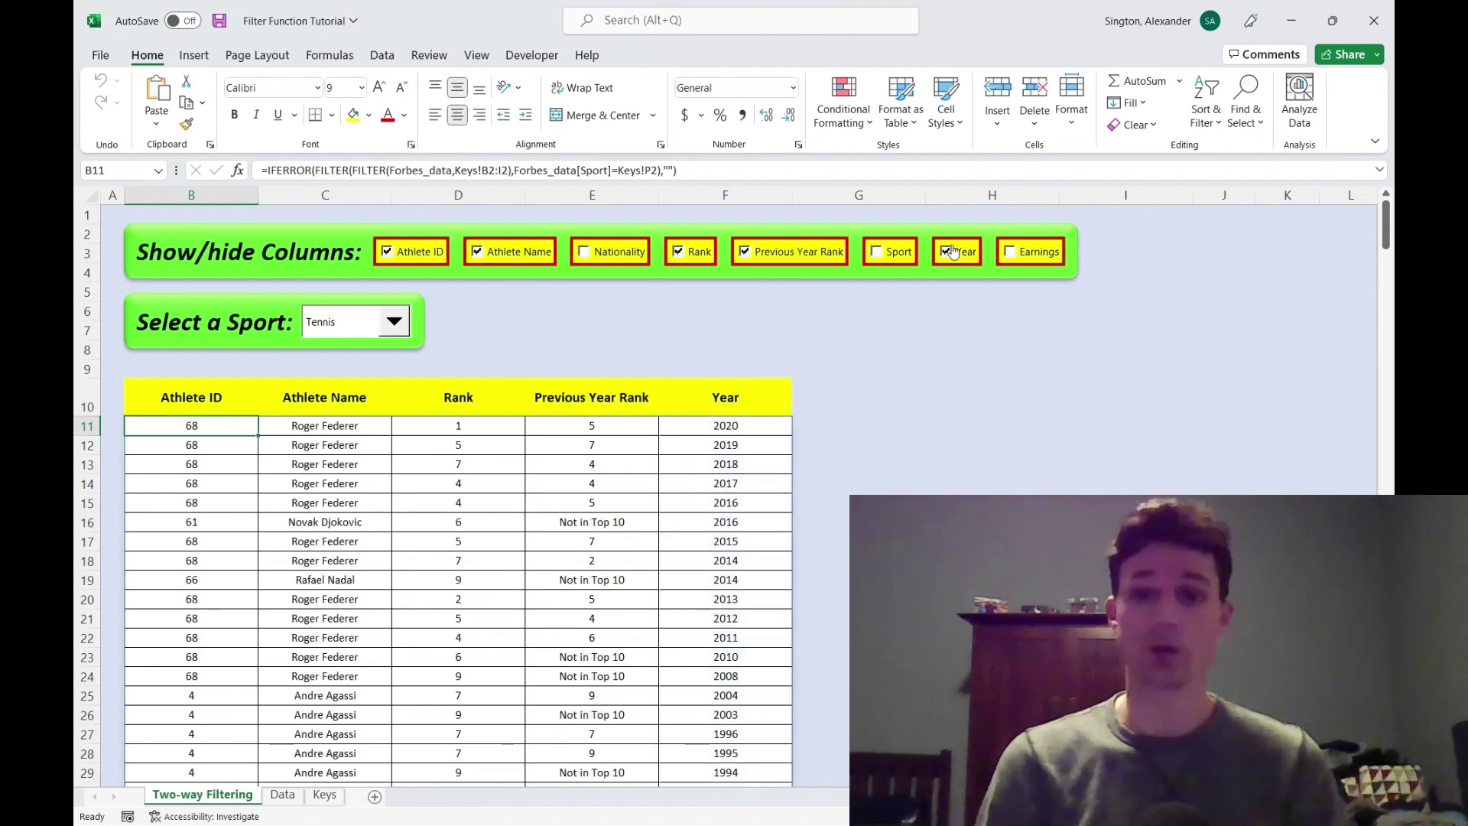
{"action": "left_click", "coordinate": [1019, 254]}
{"action": "left_click", "coordinate": [953, 254]}
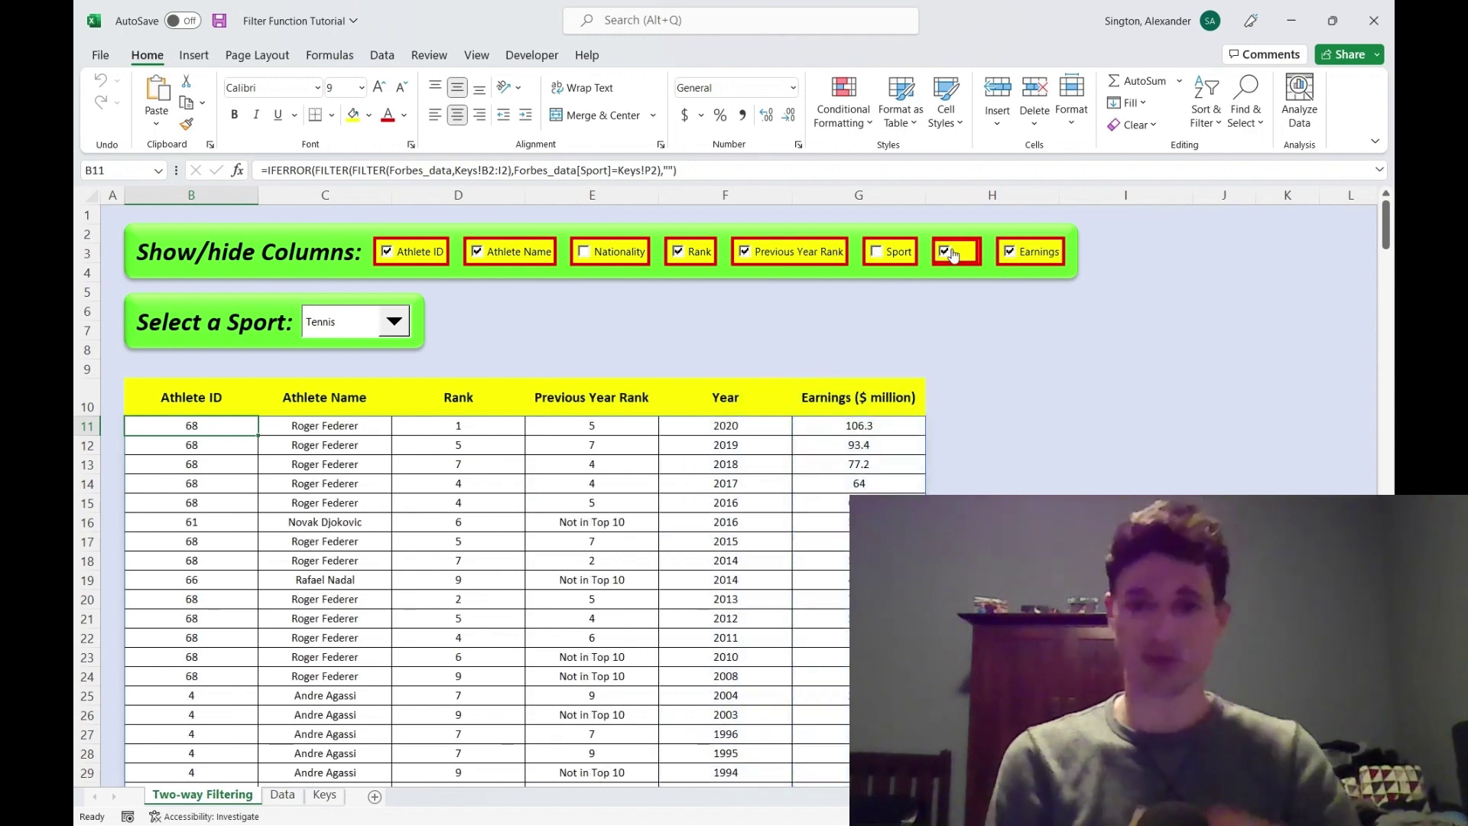
{"action": "left_click", "coordinate": [888, 255]}
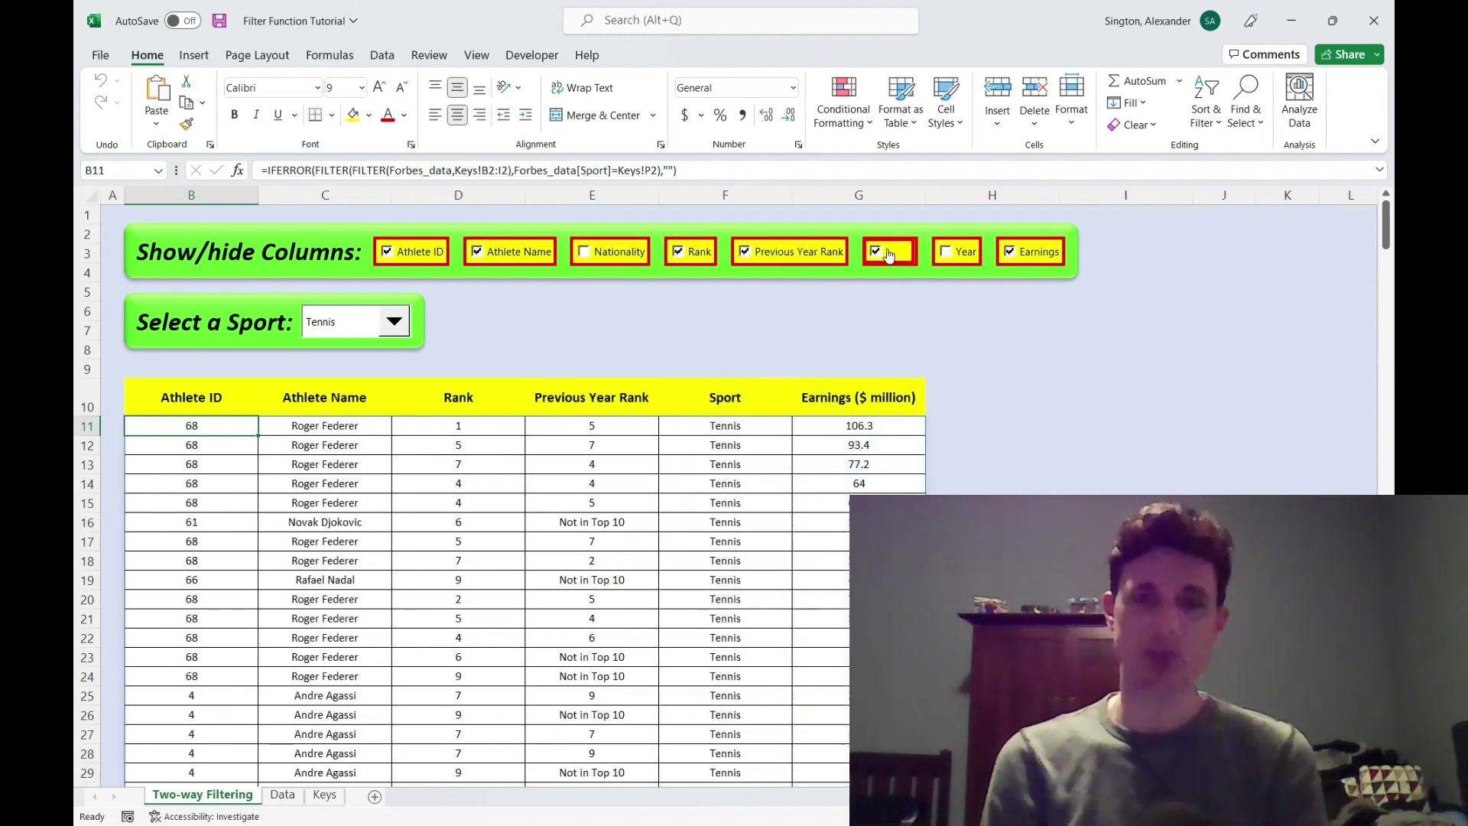
{"action": "left_click", "coordinate": [810, 253]}
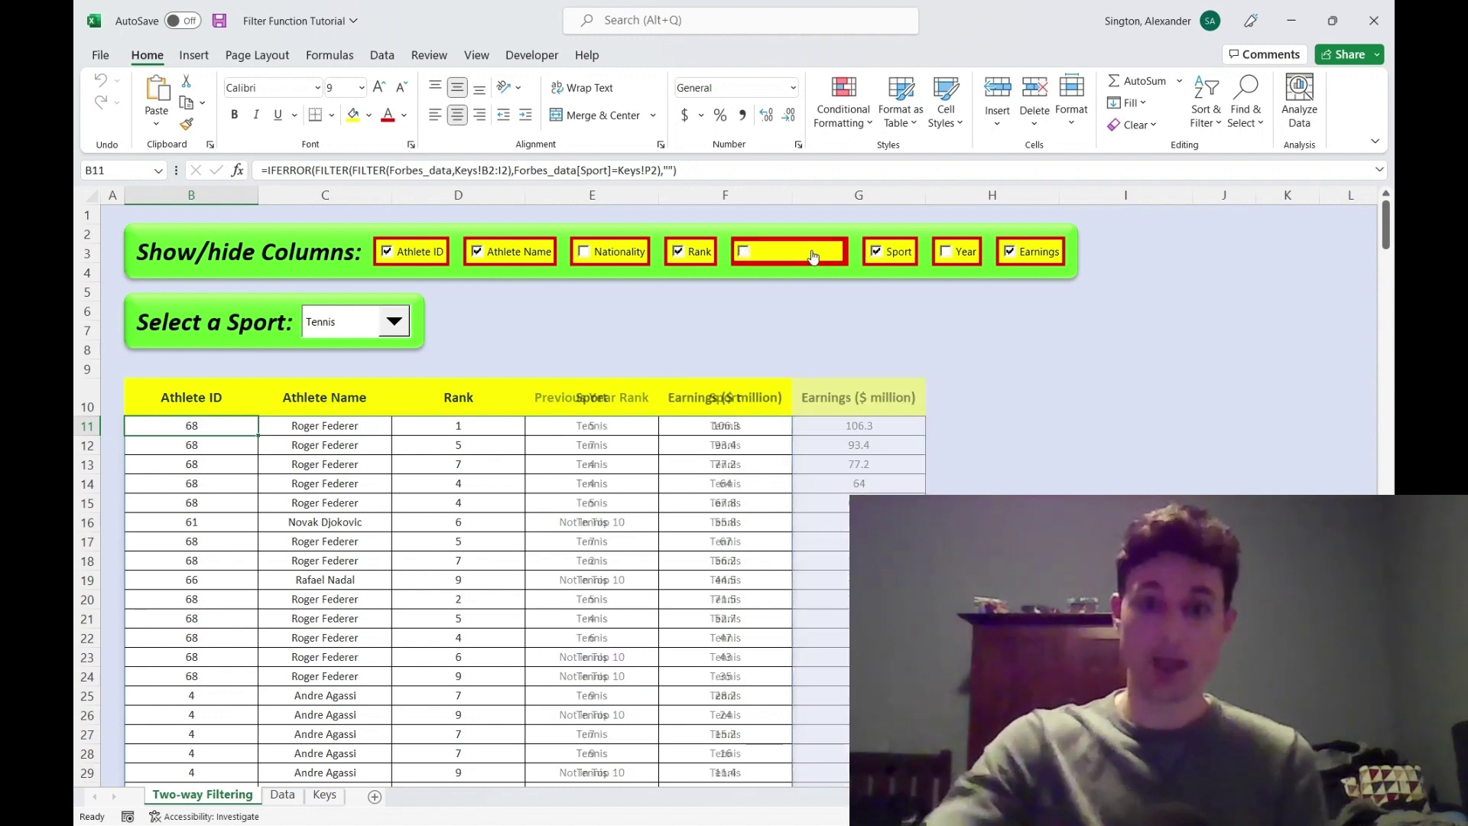
Switch to Basketball, leaving only Nationality, Rank, Sport and Earnings columns.
{"action": "left_click", "coordinate": [403, 329]}
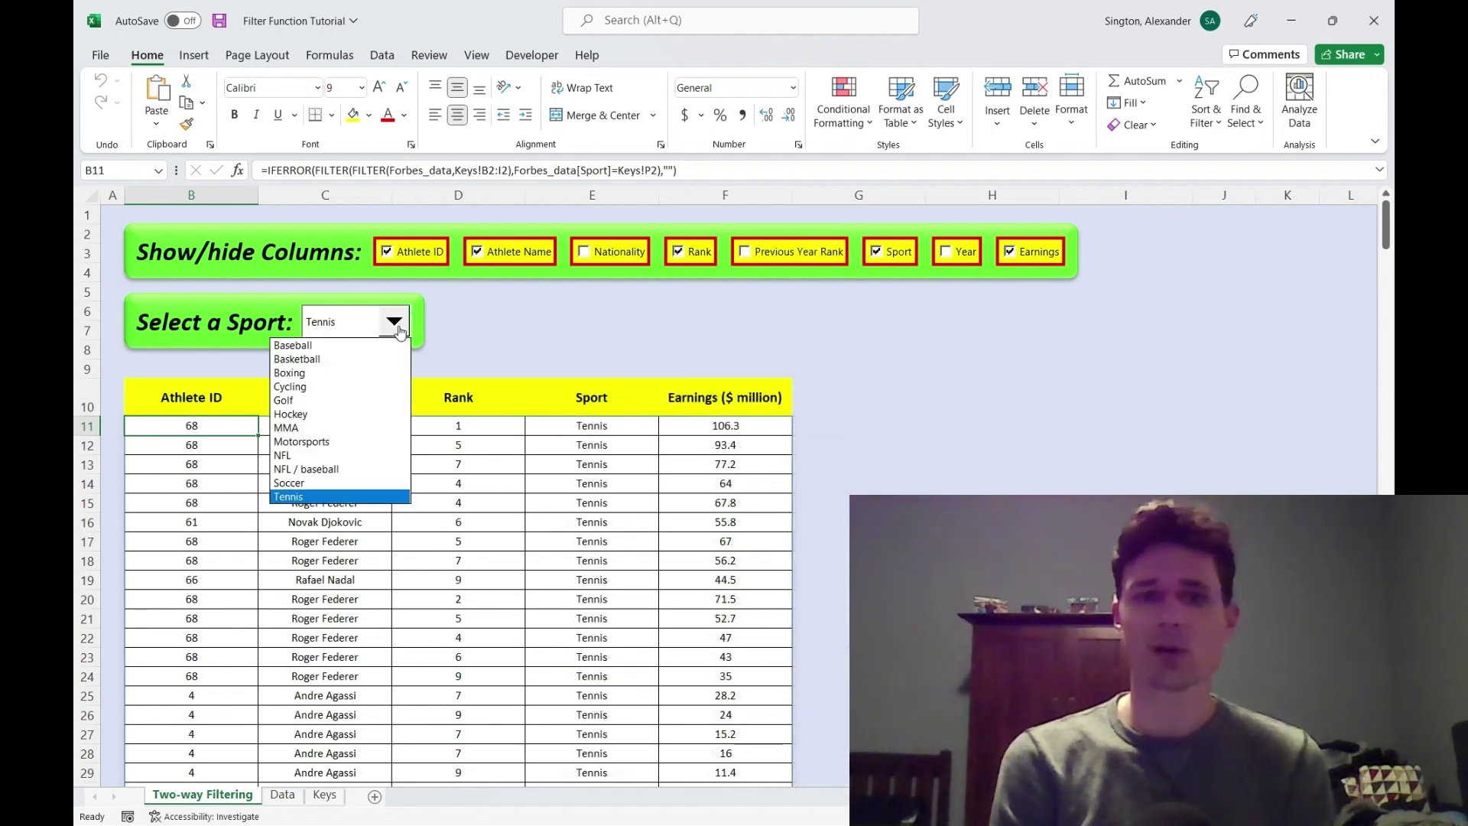
{"action": "left_click", "coordinate": [342, 362]}
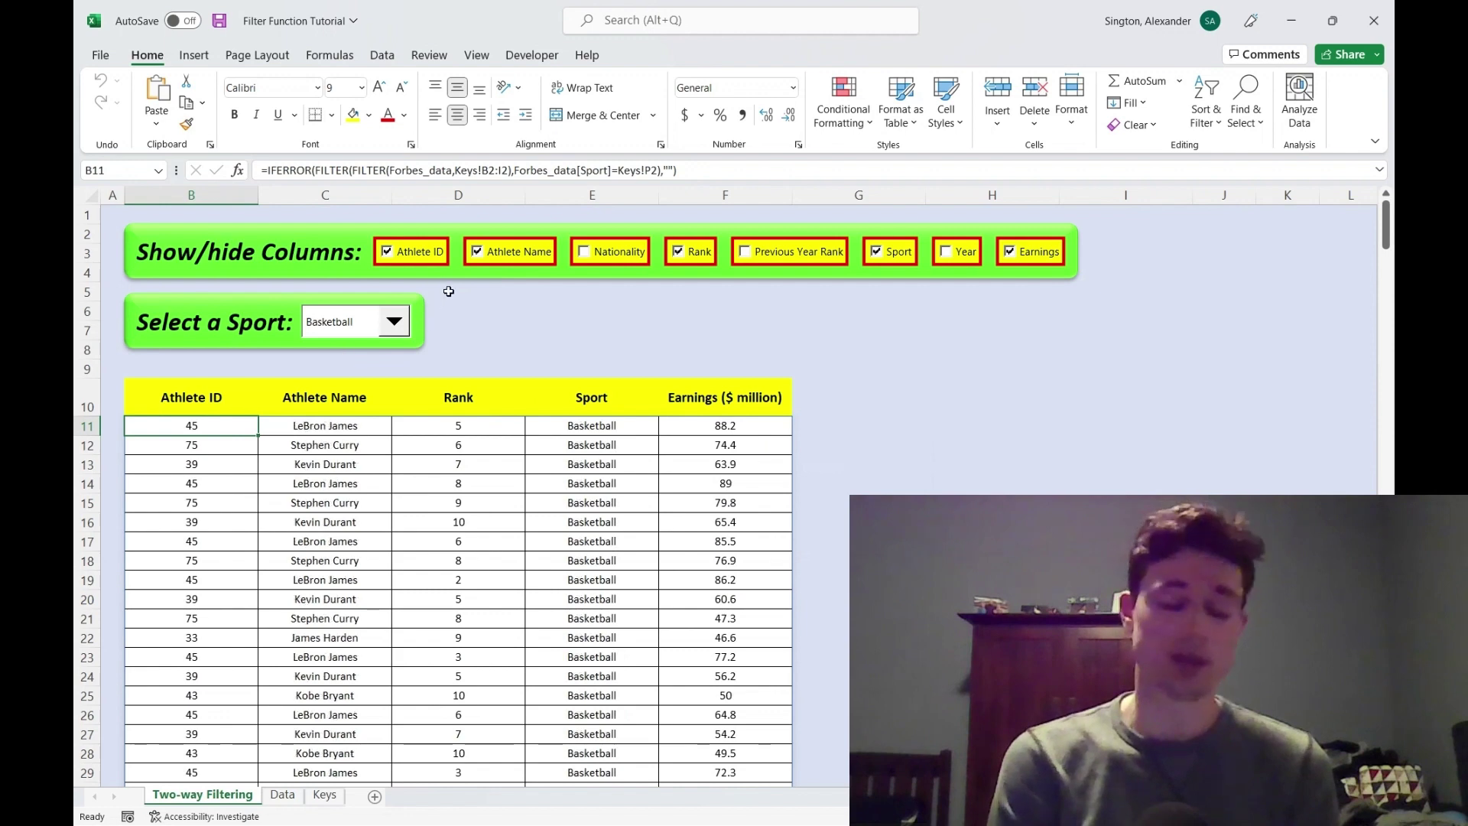
{"action": "left_click", "coordinate": [422, 262]}
{"action": "left_click", "coordinate": [506, 251]}
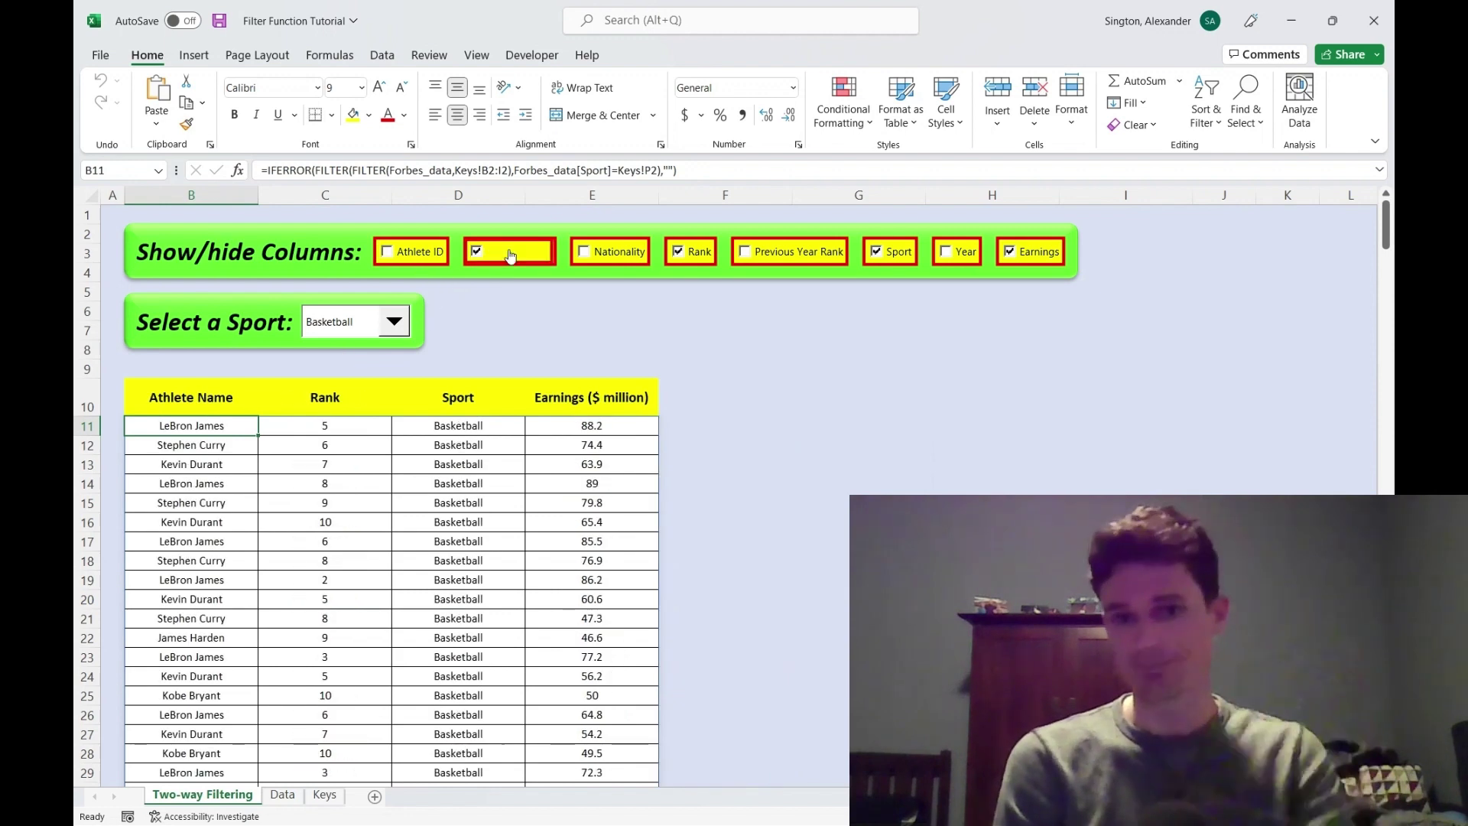
{"action": "left_click", "coordinate": [609, 249]}
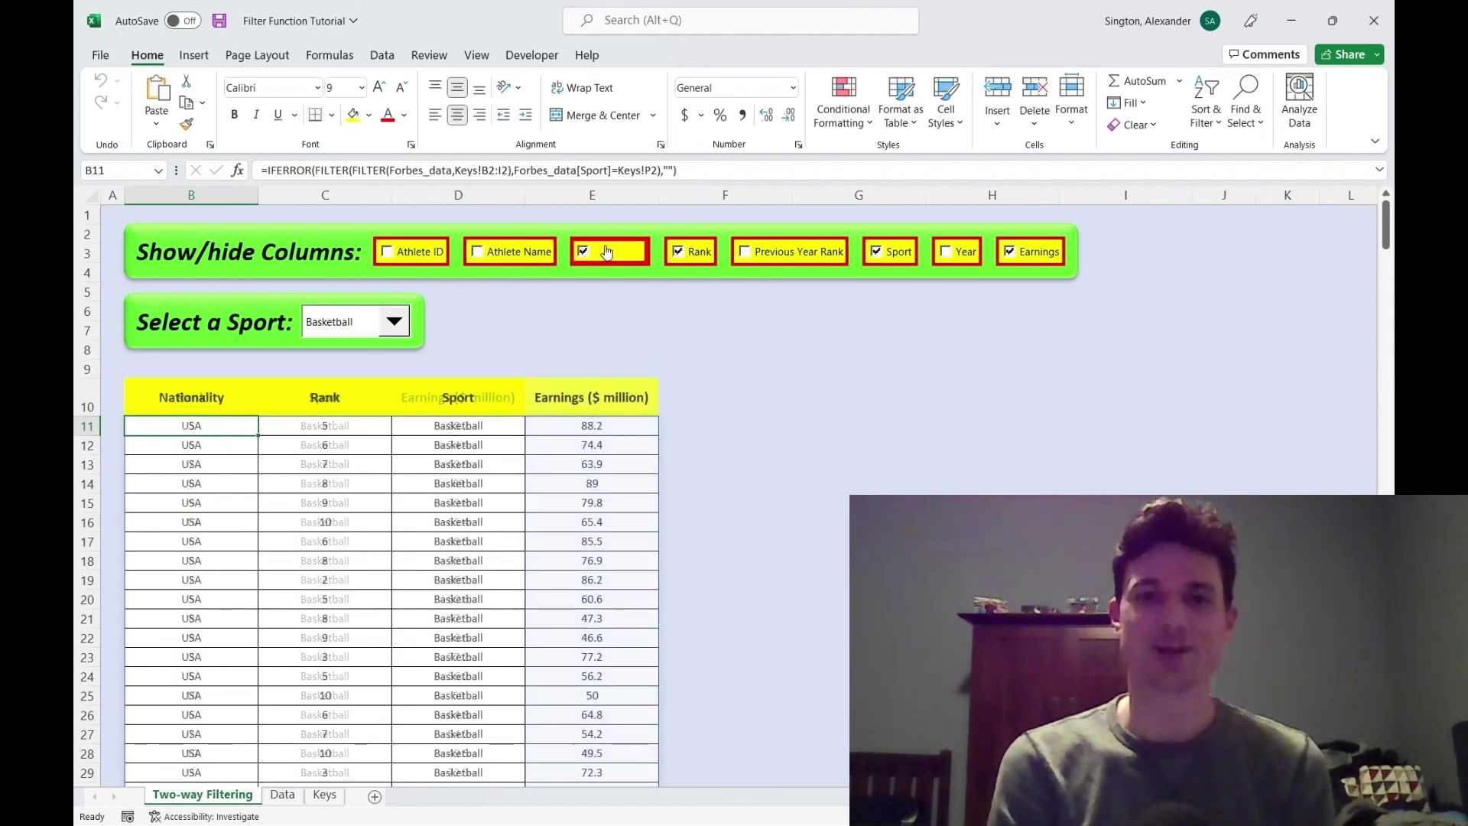